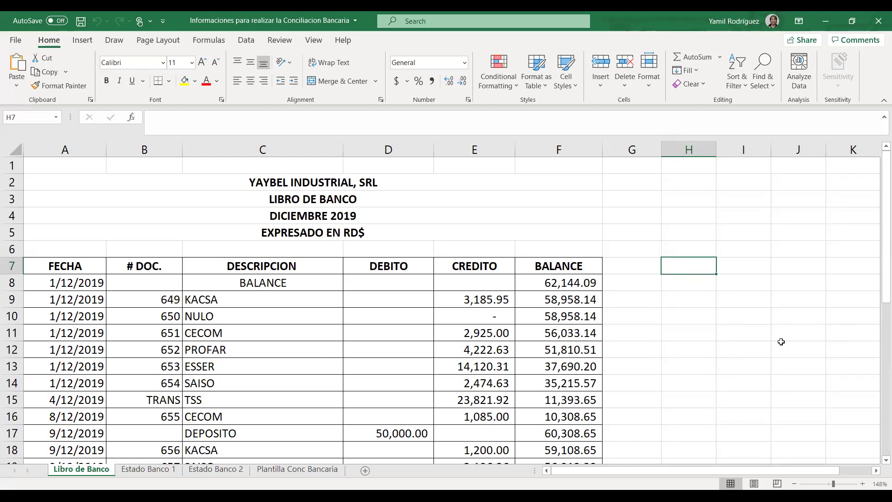
Review the Libro de Banco title block in rows 2 to 5: company, report name, period and currency
{"action": "left_click_drag", "start_coordinate": [267, 184], "coordinate": [289, 231]}
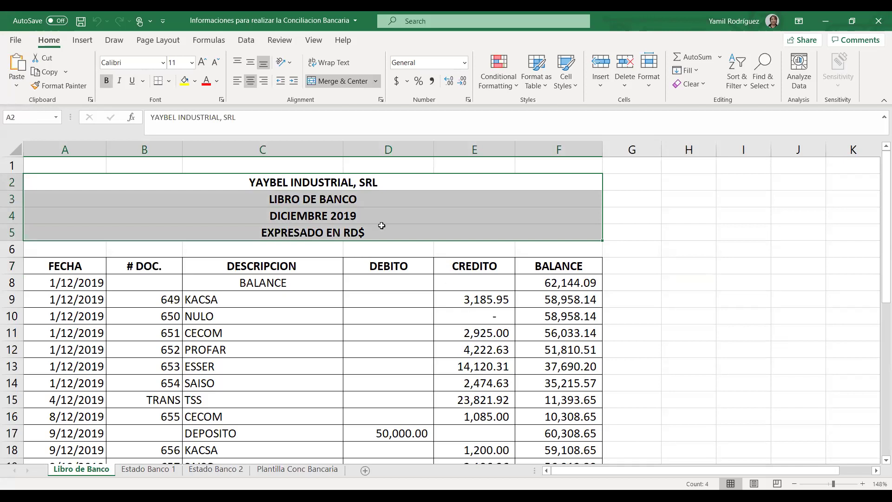
{"action": "left_click", "coordinate": [345, 282]}
{"action": "mouse_move", "coordinate": [361, 185]}
{"action": "left_mouse_down"}
{"action": "mouse_move", "coordinate": [360, 232]}
{"action": "mouse_move", "coordinate": [364, 183]}
{"action": "left_mouse_up"}
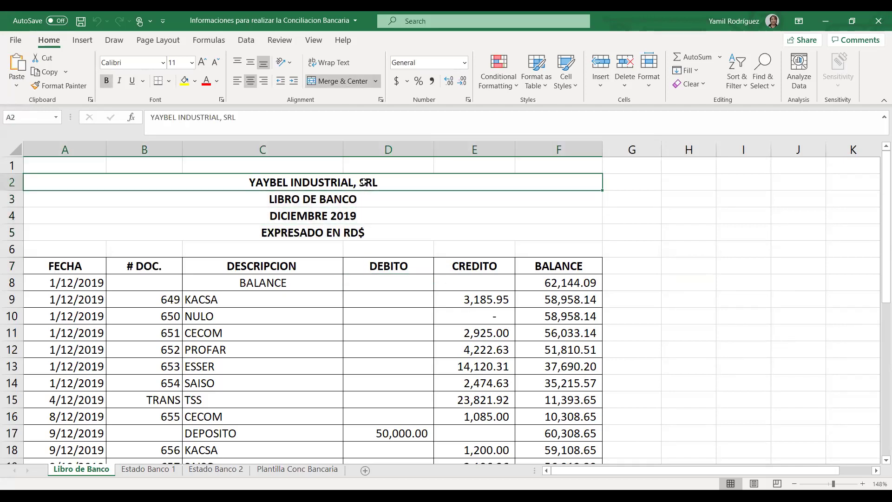
{"action": "left_click", "coordinate": [356, 200]}
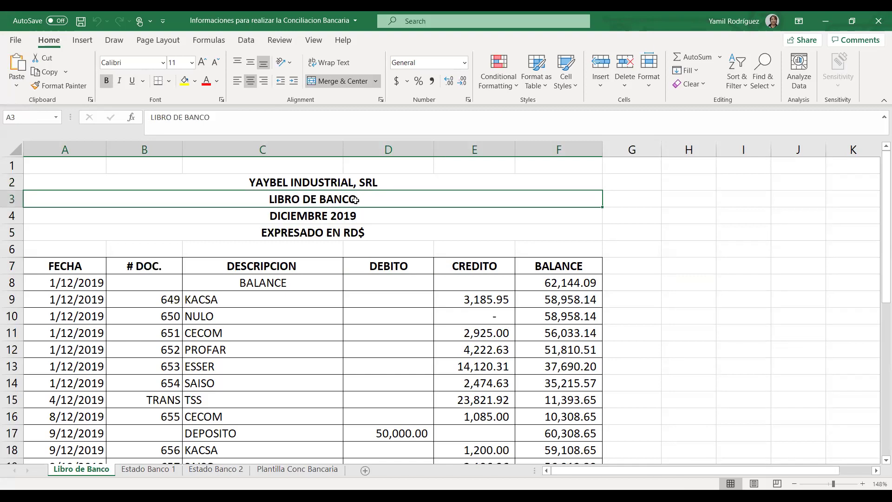
{"action": "left_click", "coordinate": [357, 215]}
{"action": "left_click", "coordinate": [362, 232]}
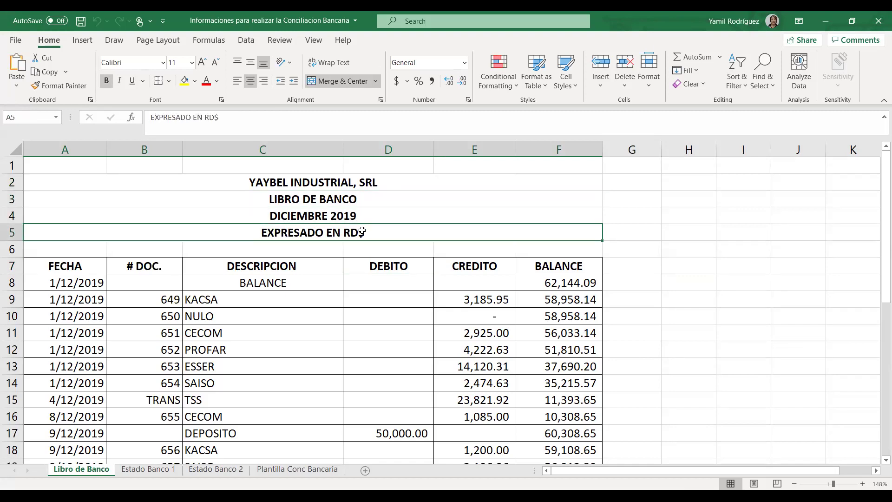
{"action": "left_click", "coordinate": [329, 284]}
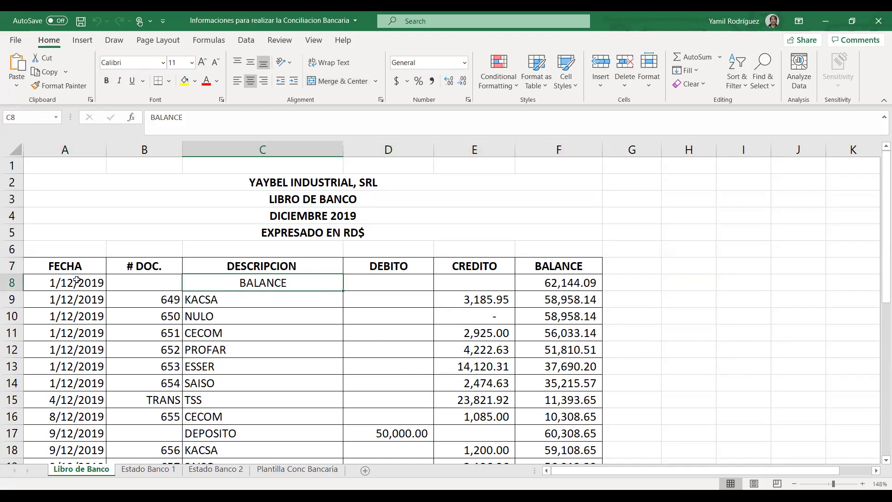
Review the bank book's column headings in row 7, from FECHA through BALANCE
{"action": "left_click", "coordinate": [74, 265]}
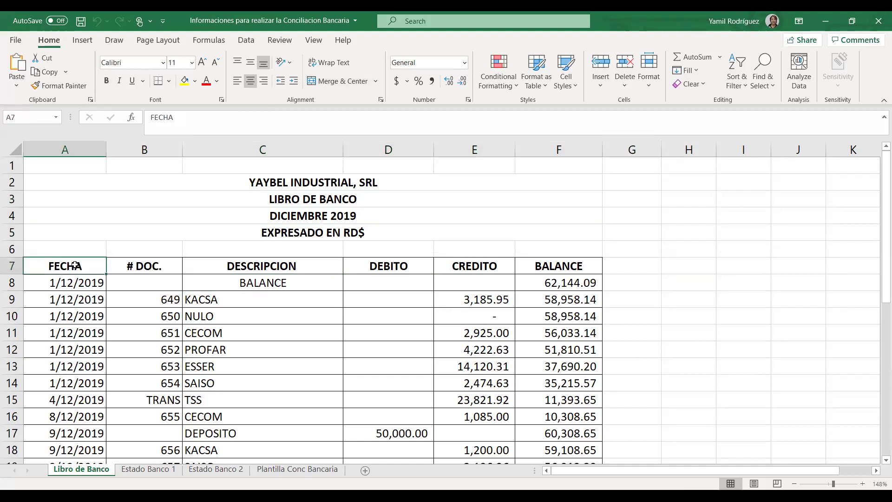
{"action": "left_click", "coordinate": [162, 270]}
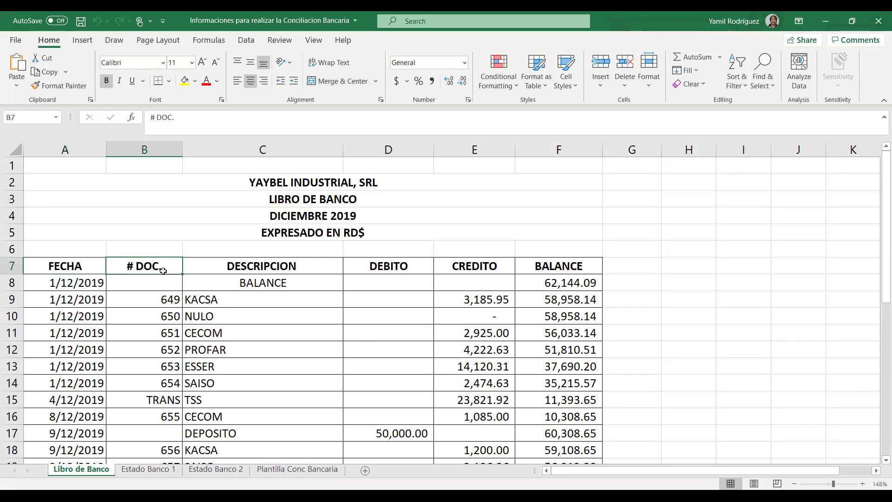
{"action": "left_click", "coordinate": [224, 270]}
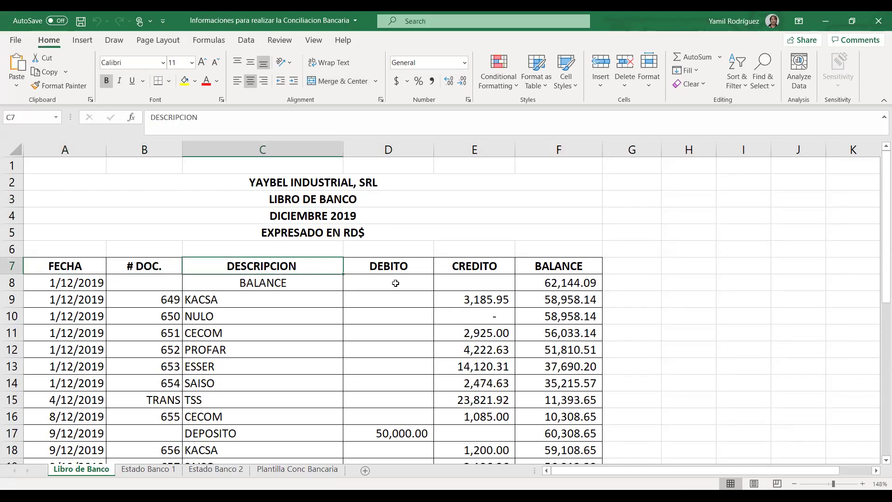
{"action": "left_click", "coordinate": [408, 263]}
{"action": "left_click", "coordinate": [490, 269]}
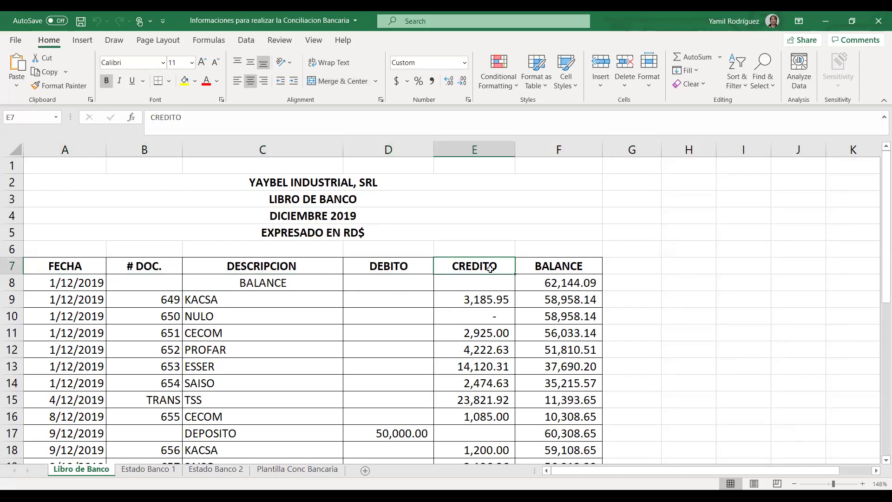
{"action": "left_click", "coordinate": [538, 262]}
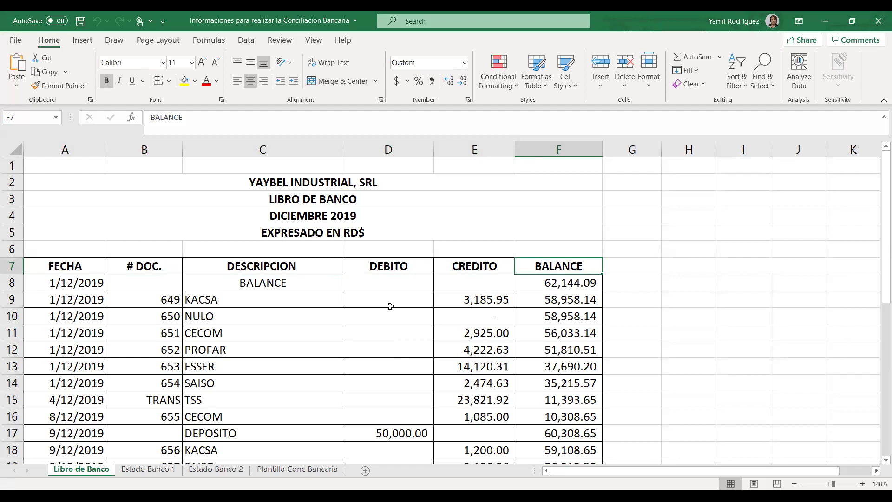
Examine the opening balance entry in row 8, including its date, description and amount
{"action": "left_click", "coordinate": [92, 281]}
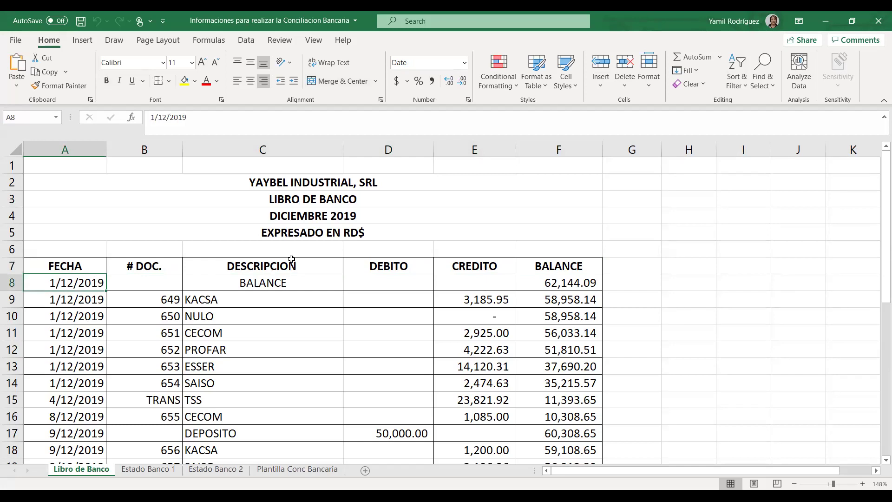
{"action": "left_click", "coordinate": [287, 282]}
{"action": "left_click", "coordinate": [549, 285]}
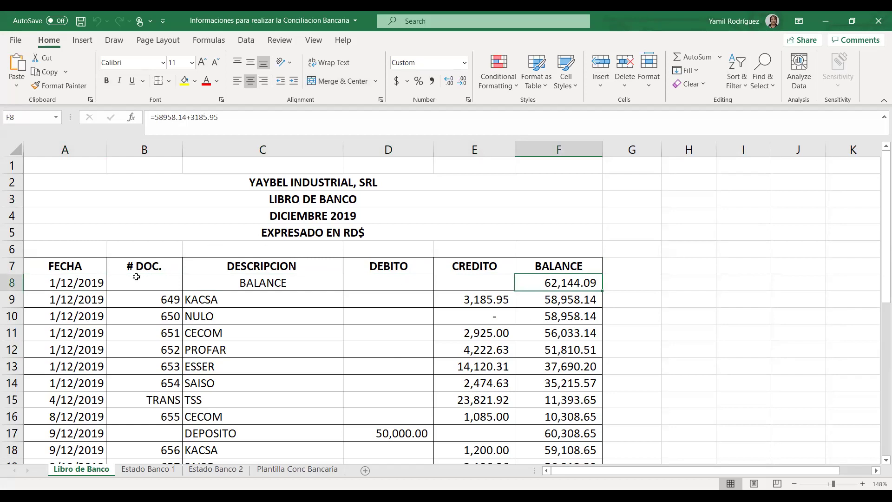
{"action": "left_click_drag", "start_coordinate": [91, 282], "coordinate": [544, 281]}
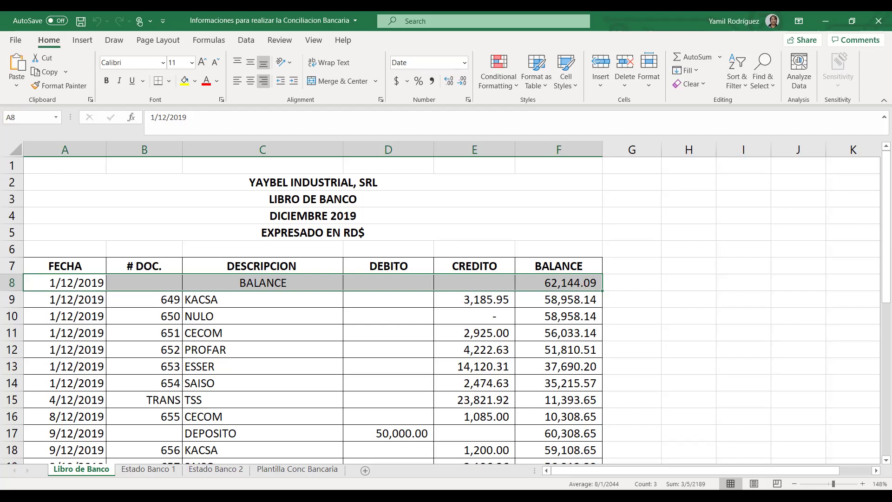
{"action": "left_click", "coordinate": [718, 370]}
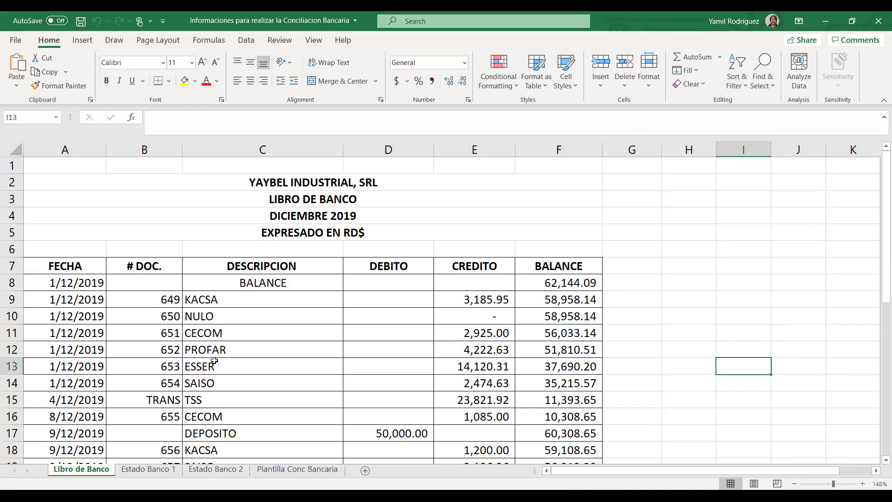
{"action": "left_click", "coordinate": [85, 285]}
{"action": "left_click", "coordinate": [578, 282]}
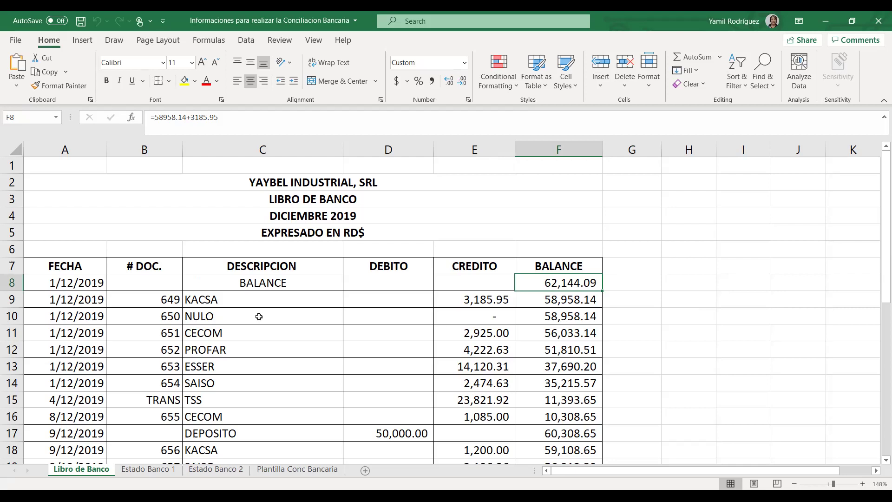
{"action": "left_click", "coordinate": [101, 282]}
{"action": "left_click_drag", "start_coordinate": [101, 282], "coordinate": [523, 284]}
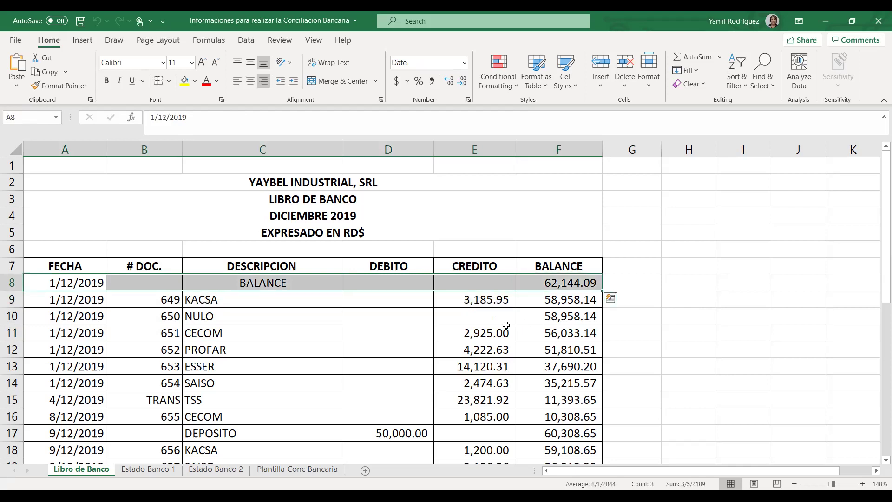
Examine the sequence of check numbers in the # DOC. column from row 9 to row 22
{"action": "scroll", "coordinate": [260, 324], "scroll_direction": "down", "scroll_amount": 1}
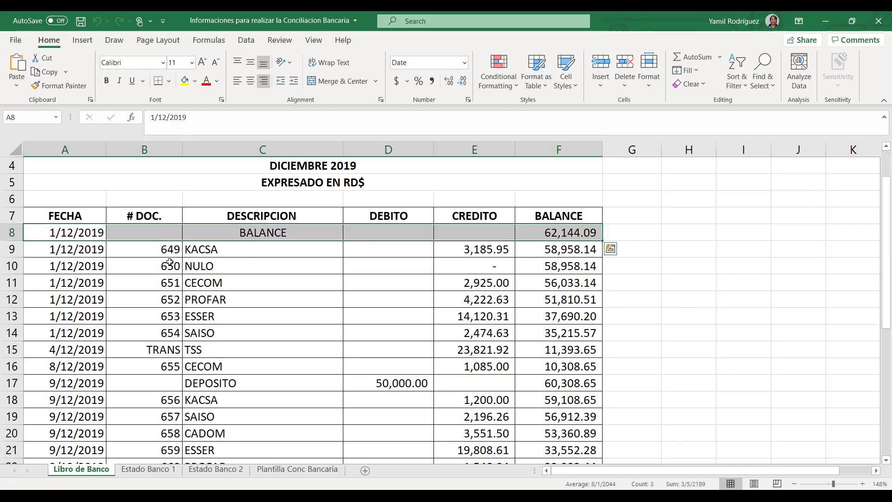
{"action": "left_click", "coordinate": [259, 283]}
{"action": "left_click", "coordinate": [197, 246]}
{"action": "left_click_drag", "start_coordinate": [172, 249], "coordinate": [273, 319]}
{"action": "left_click_drag", "start_coordinate": [171, 248], "coordinate": [174, 329]}
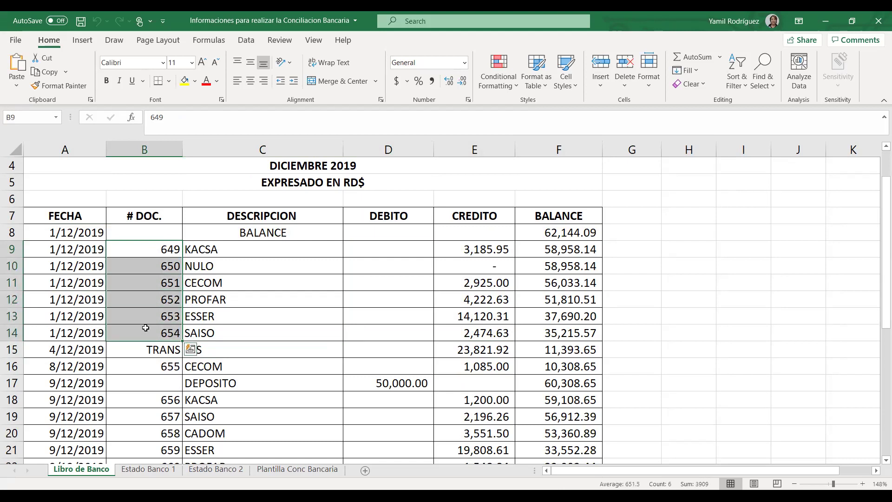
{"action": "left_click", "coordinate": [161, 365]}
{"action": "scroll", "coordinate": [156, 355], "scroll_direction": "down", "scroll_amount": 2}
{"action": "left_click", "coordinate": [153, 301]}
{"action": "left_click", "coordinate": [158, 317]}
{"action": "left_click", "coordinate": [169, 338]}
{"action": "left_click", "coordinate": [173, 368]}
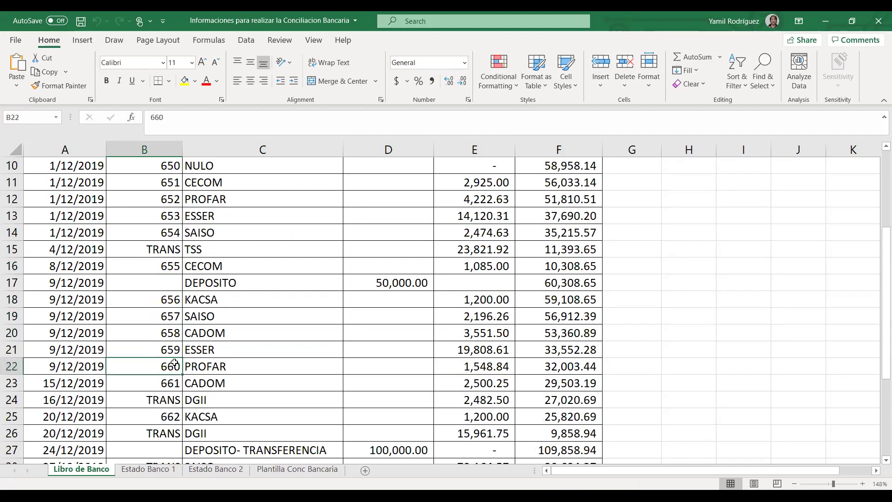
Review the payees and the voided check in the DESCRIPCION column, starting from row 9
{"action": "scroll", "coordinate": [189, 375], "scroll_direction": "up", "scroll_amount": 3}
{"action": "left_click", "coordinate": [197, 301]}
{"action": "left_click", "coordinate": [199, 318]}
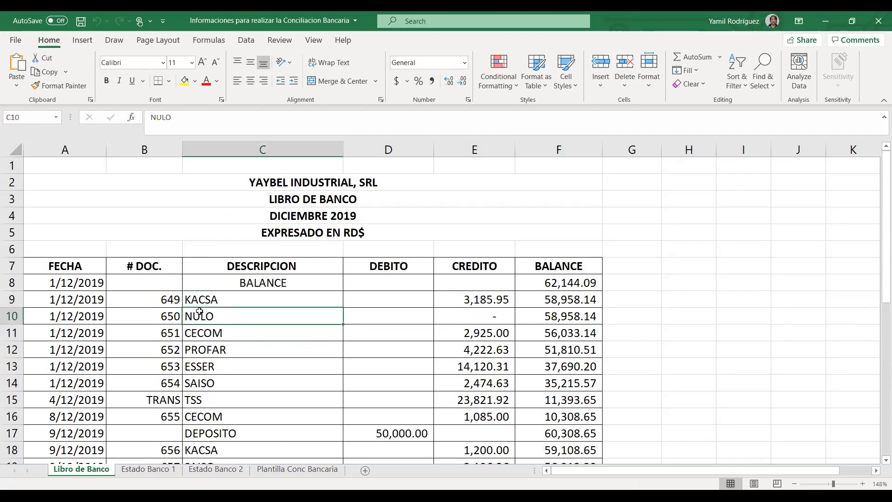
{"action": "left_click", "coordinate": [209, 336]}
{"action": "left_click", "coordinate": [209, 347]}
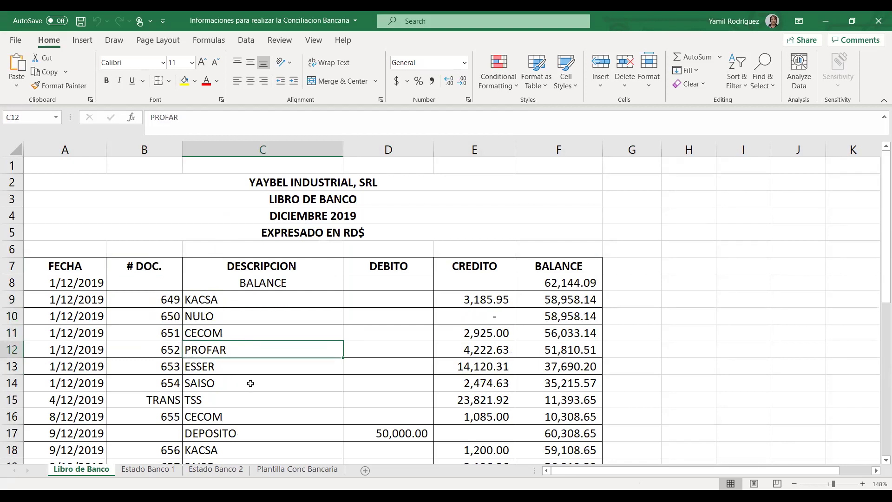
{"action": "scroll", "coordinate": [221, 371], "scroll_direction": "down", "scroll_amount": 1}
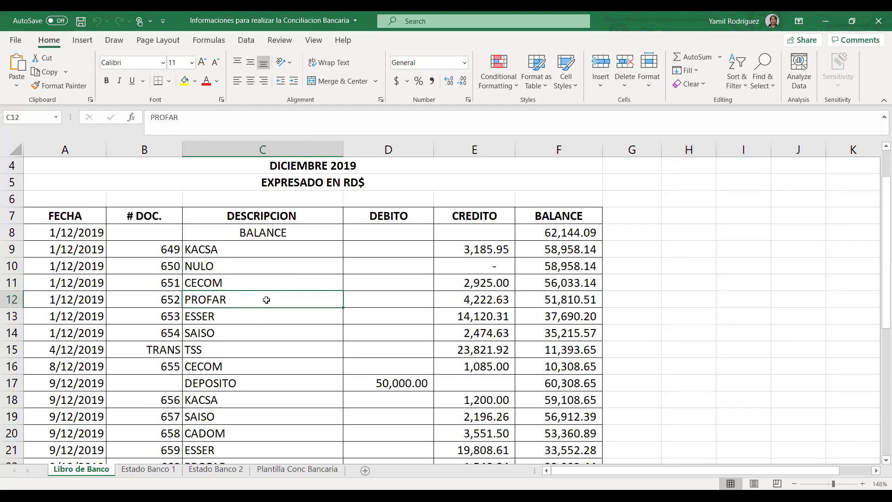
Examine the DEBITO and CREDITO columns and how the KACSA check in row 9 affects the running balance
{"action": "left_click", "coordinate": [386, 214]}
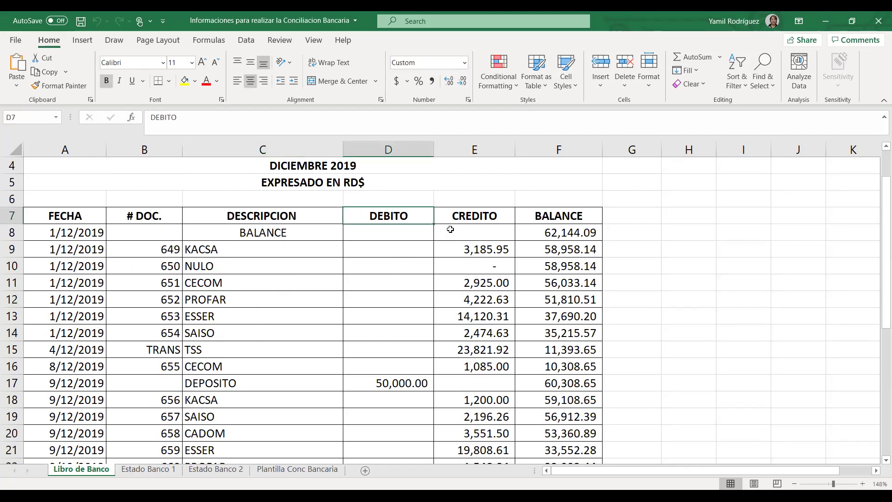
{"action": "left_click", "coordinate": [492, 217]}
{"action": "scroll", "coordinate": [420, 188], "scroll_direction": "up", "scroll_amount": 1}
{"action": "left_click", "coordinate": [330, 201]}
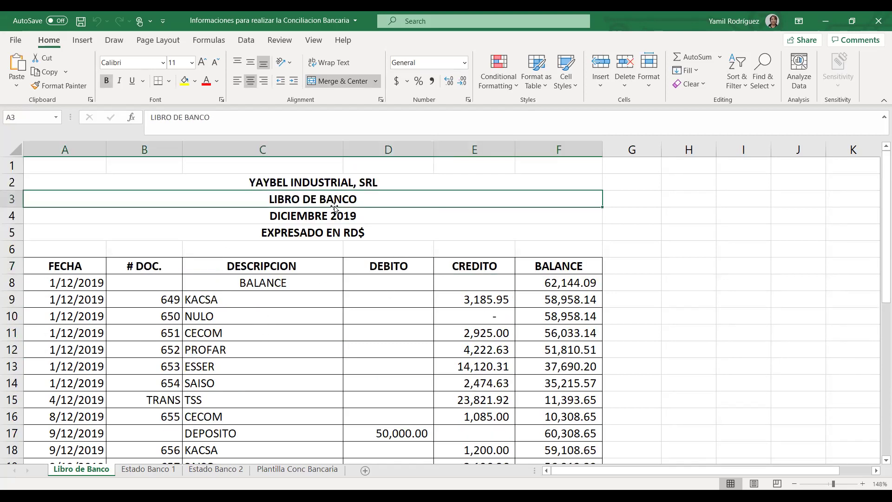
{"action": "left_click", "coordinate": [261, 304]}
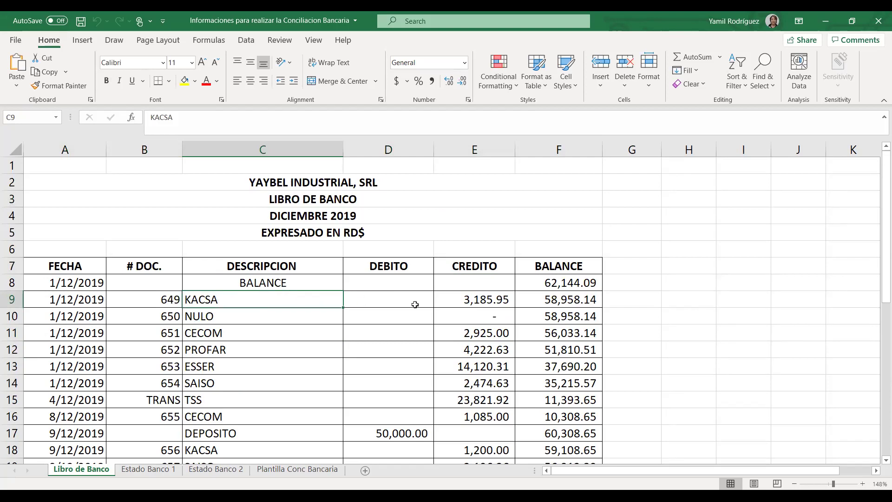
{"action": "left_click", "coordinate": [441, 301]}
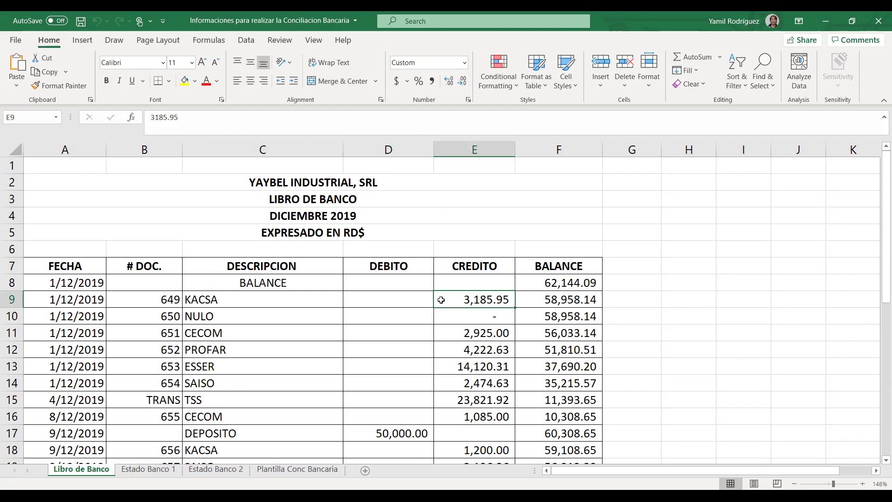
{"action": "left_click", "coordinate": [585, 282]}
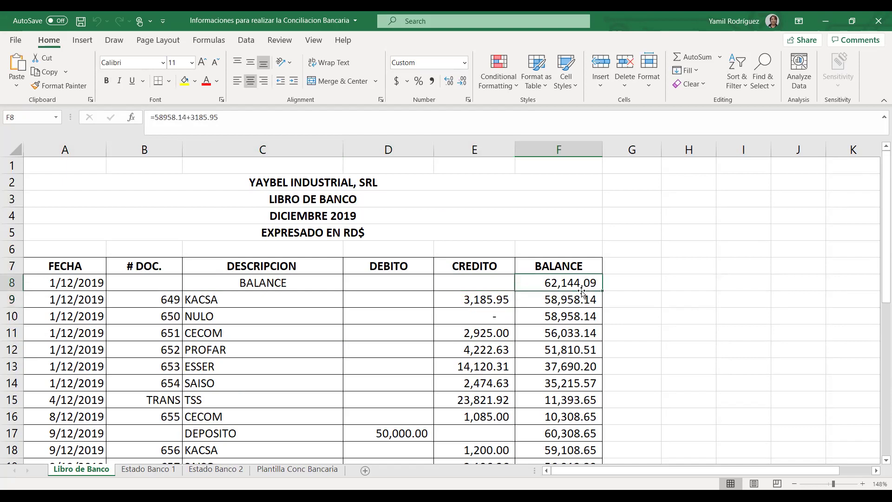
{"action": "left_click", "coordinate": [577, 300]}
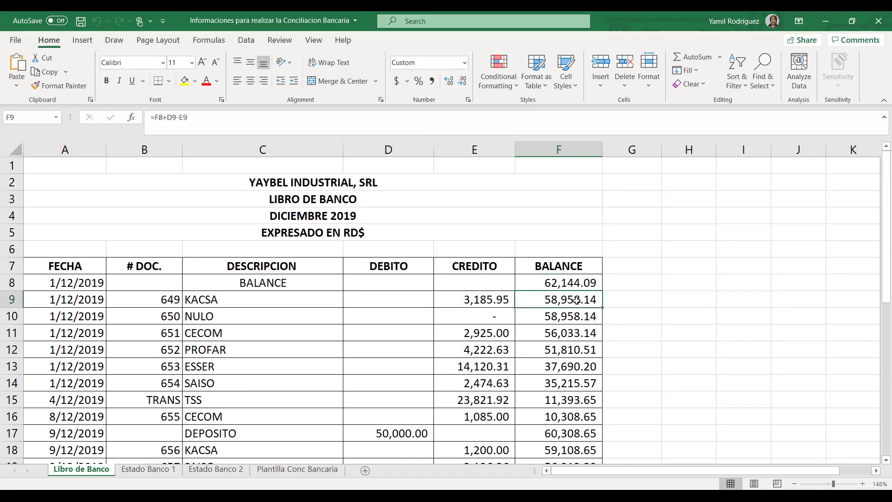
Clear the running balances in F9:F30, keeping the opening balance in F8
{"action": "left_click_drag", "start_coordinate": [578, 300], "coordinate": [545, 359]}
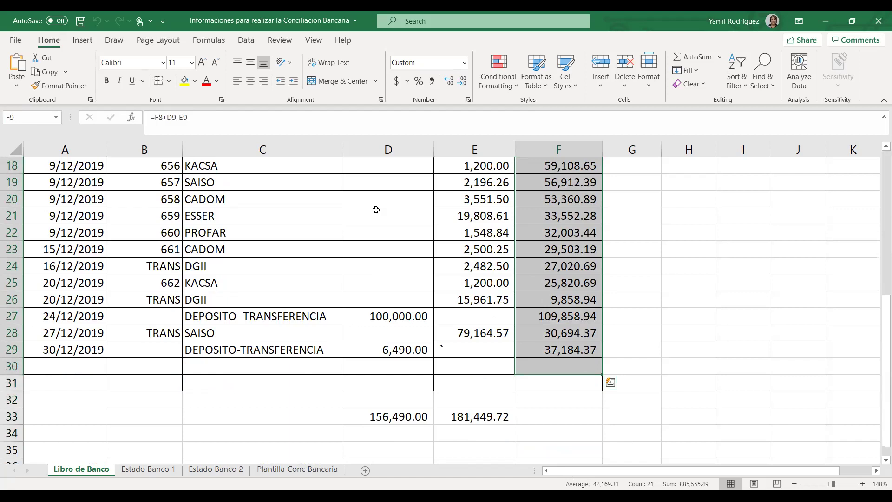
{"action": "key", "text": "Delete"}
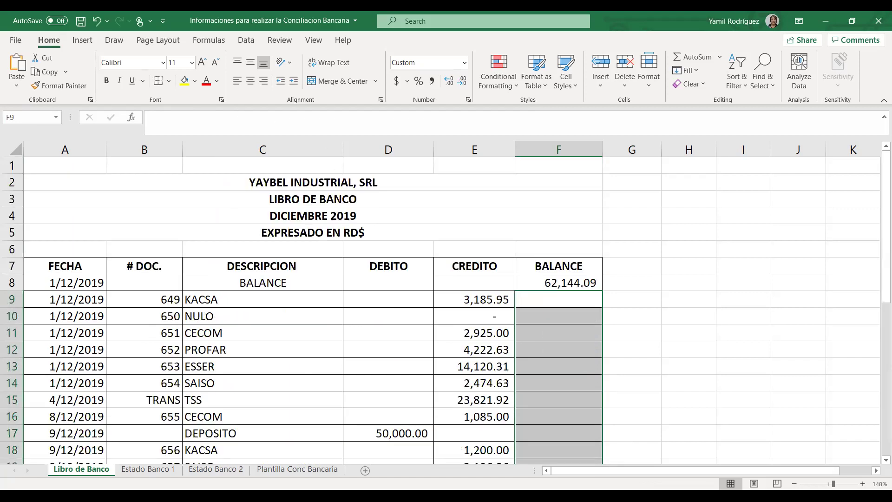
{"action": "left_click", "coordinate": [638, 324]}
Enter the formula =F8-E9 in F9 to subtract the KACSA check from the opening balance
{"action": "left_click", "coordinate": [585, 294]}
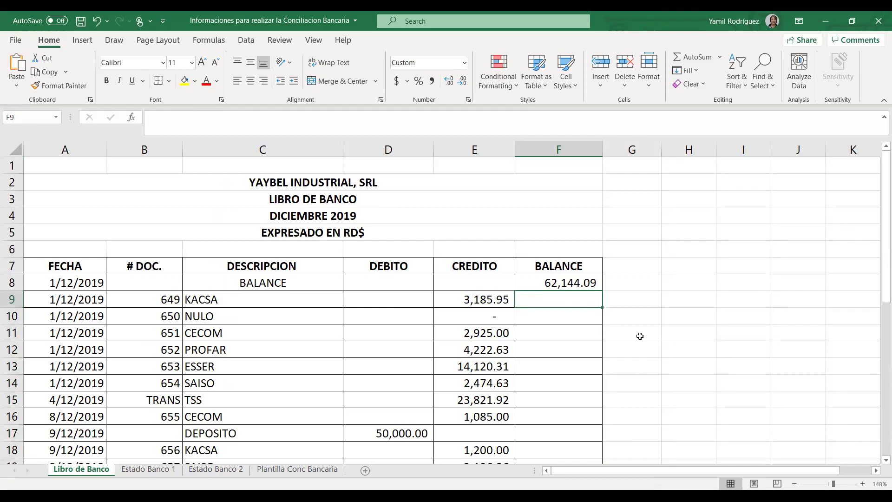
{"action": "type", "text": "="}
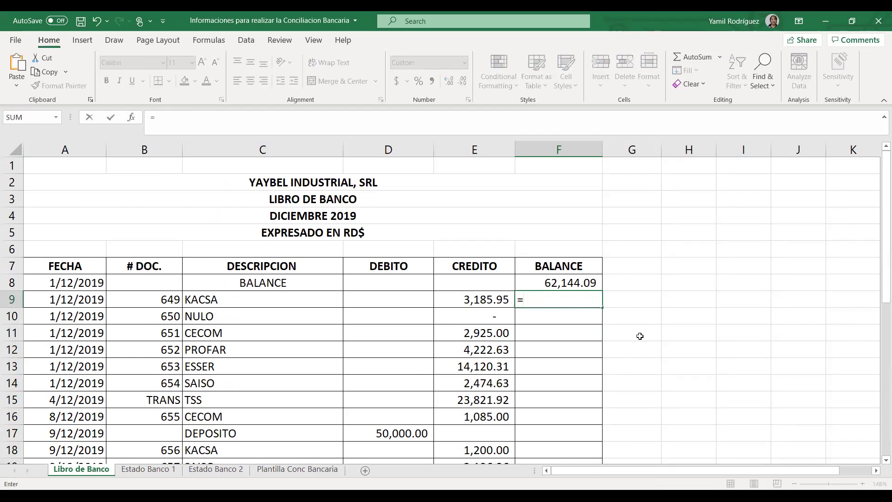
{"action": "left_click", "coordinate": [593, 285]}
{"action": "type", "text": "-"}
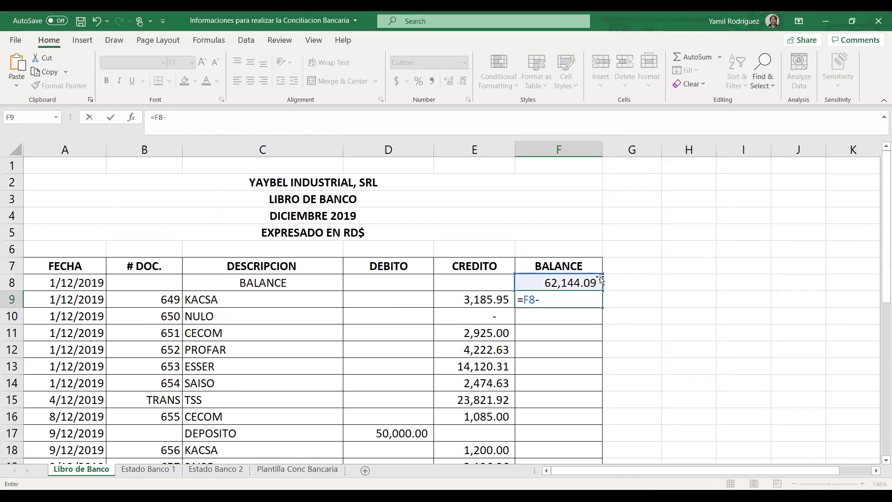
{"action": "left_click", "coordinate": [495, 298]}
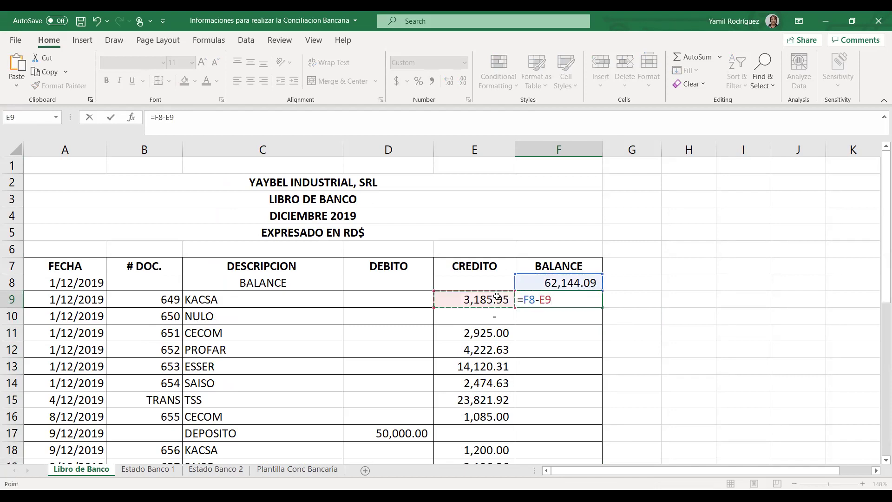
{"action": "key", "text": "Return"}
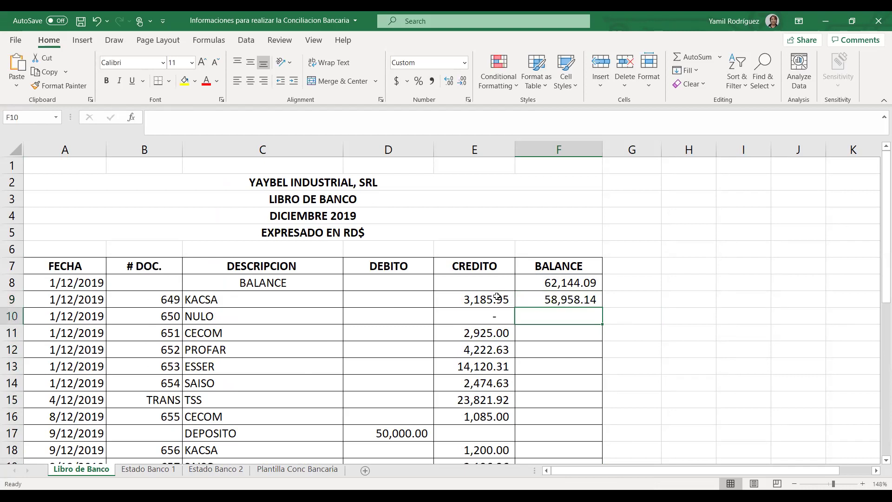
Fill the F9 balance formula down through F16 to cover the remaining checks and the TSS transfer
{"action": "left_click", "coordinate": [221, 339]}
{"action": "left_click", "coordinate": [227, 354]}
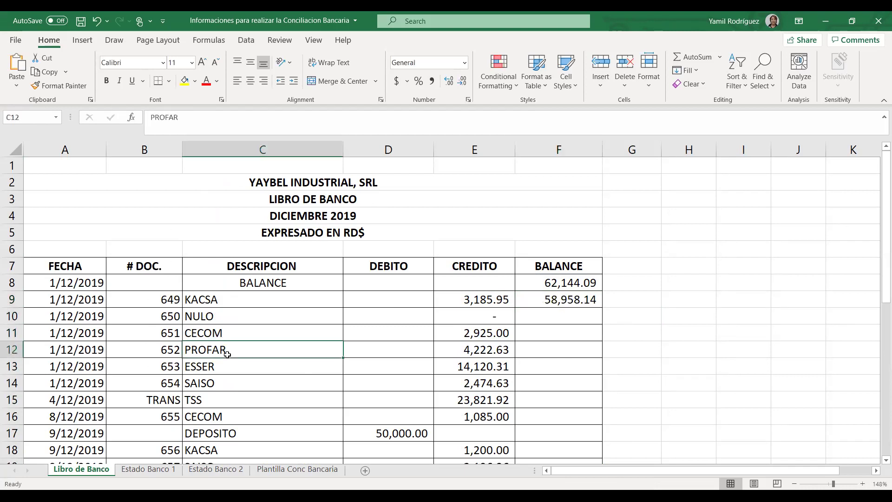
{"action": "left_click", "coordinate": [501, 338]}
{"action": "left_click", "coordinate": [575, 300]}
{"action": "left_click_drag", "start_coordinate": [603, 306], "coordinate": [580, 421]}
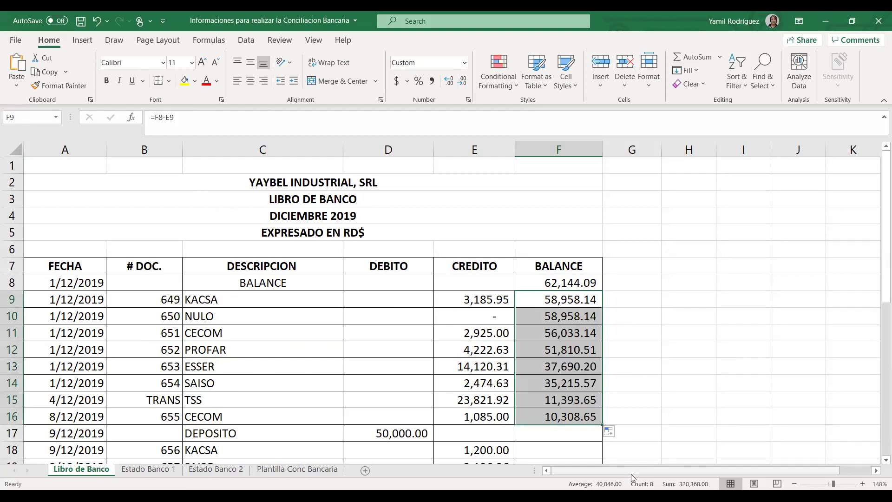
{"action": "left_click", "coordinate": [675, 355]}
Examine the DEPOSITO entry in row 17 and its amount in the DEBITO column of the bank book
{"action": "scroll", "coordinate": [671, 355], "scroll_direction": "down", "scroll_amount": 2}
{"action": "left_click", "coordinate": [578, 331]}
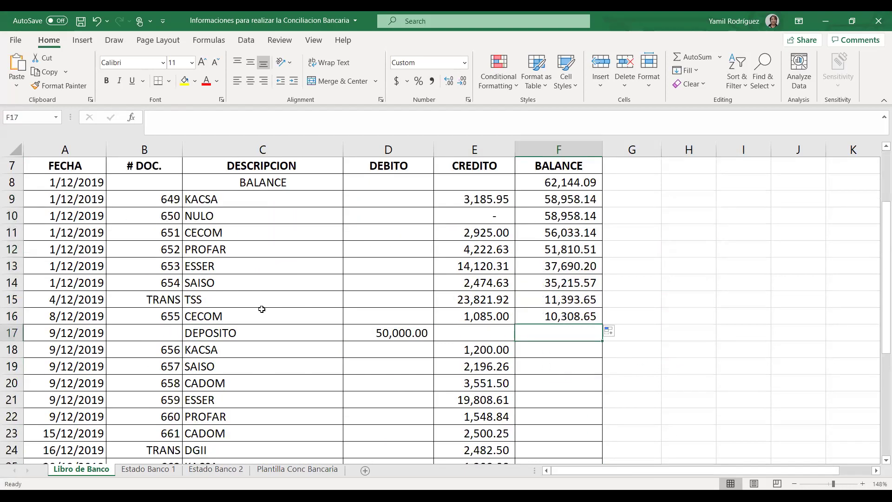
{"action": "left_click", "coordinate": [154, 330]}
{"action": "left_click", "coordinate": [232, 332]}
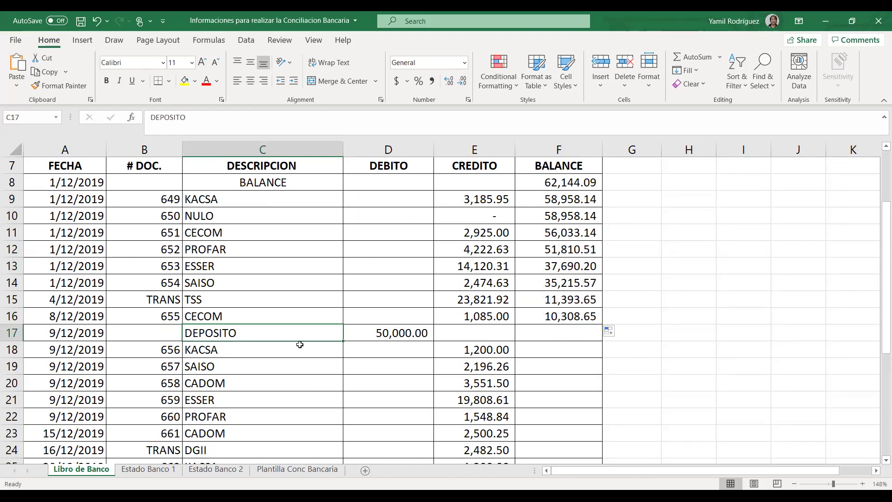
{"action": "scroll", "coordinate": [265, 211], "scroll_direction": "up", "scroll_amount": 2}
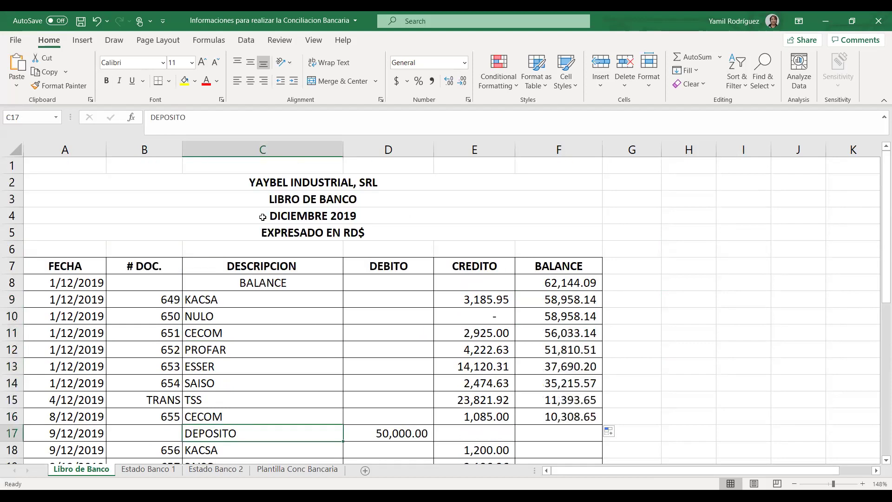
{"action": "left_click", "coordinate": [283, 203]}
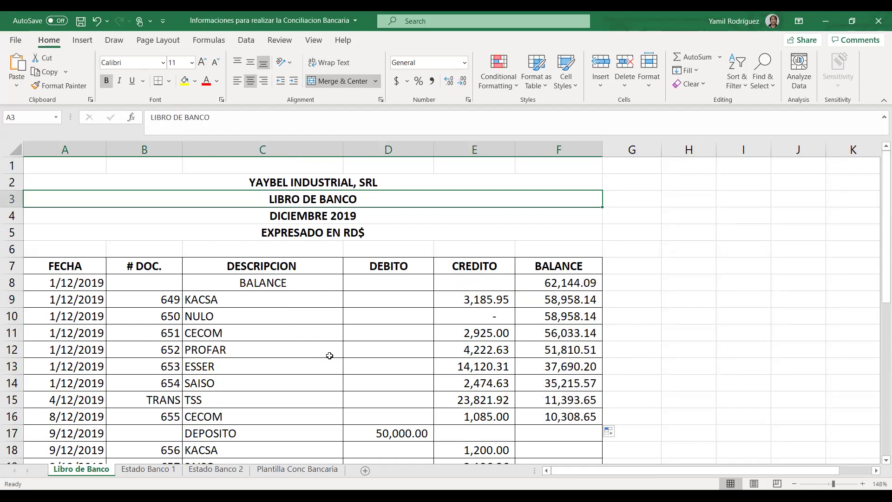
{"action": "scroll", "coordinate": [325, 350], "scroll_direction": "down", "scroll_amount": 2}
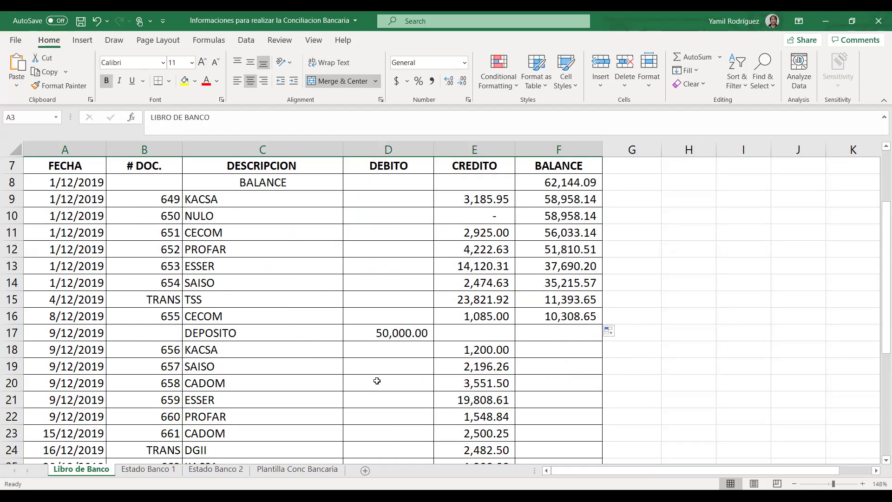
{"action": "left_click", "coordinate": [396, 338]}
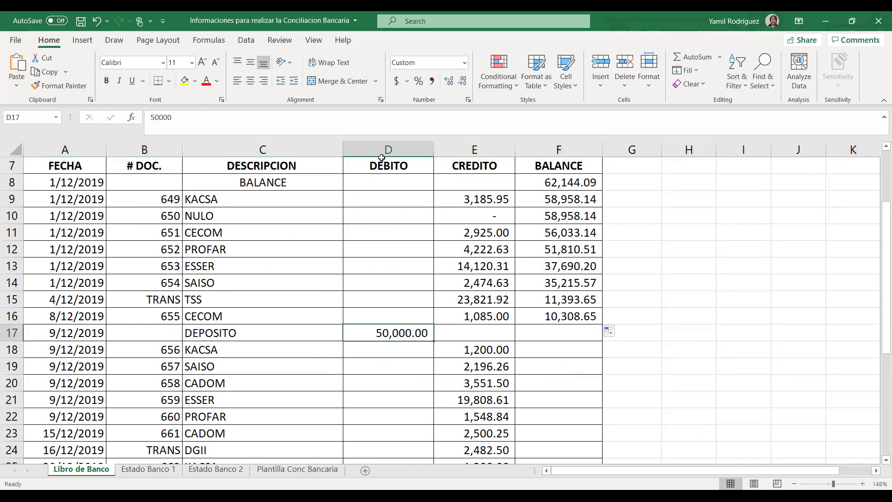
Enter the formula =F16+D17 in F17 to add the deposit to the previous balance
{"action": "left_click", "coordinate": [582, 316]}
{"action": "left_click", "coordinate": [585, 335]}
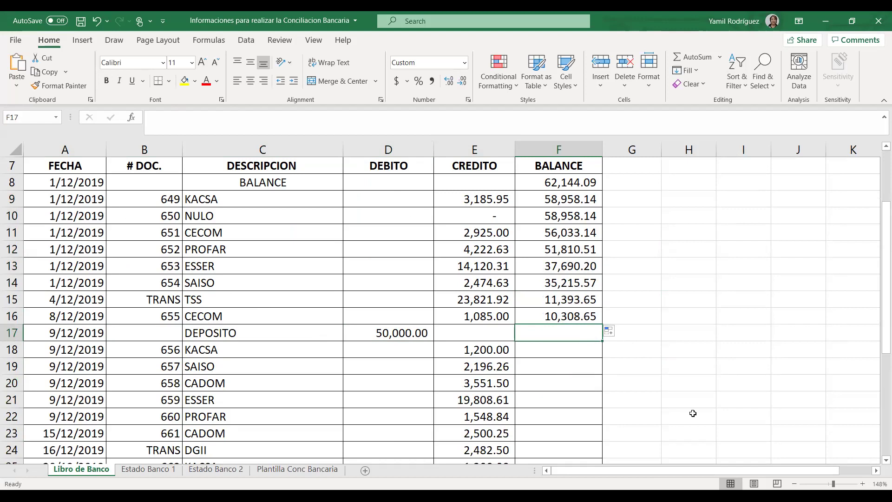
{"action": "type", "text": "="}
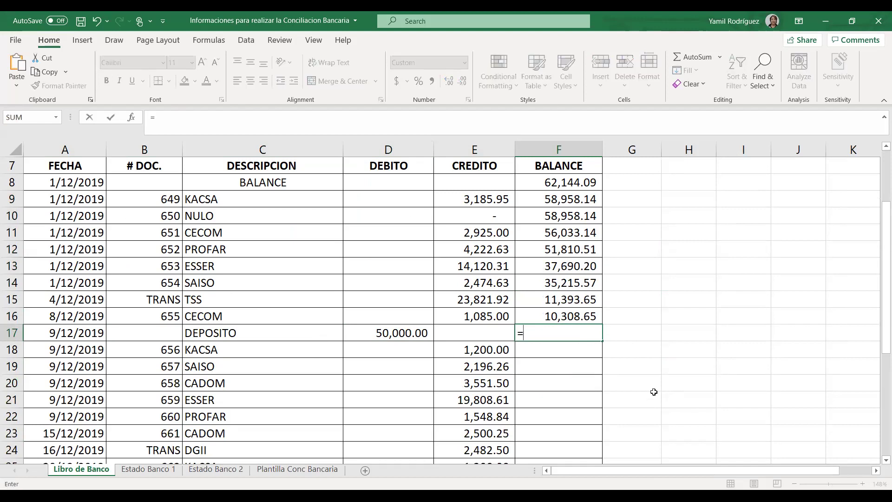
{"action": "left_click", "coordinate": [594, 316]}
{"action": "type", "text": "+"}
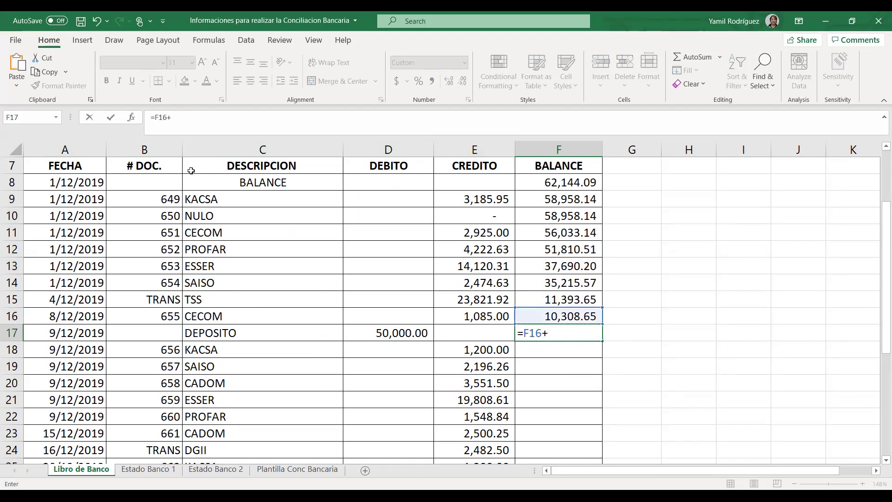
{"action": "left_click", "coordinate": [414, 332]}
{"action": "key", "text": "Return"}
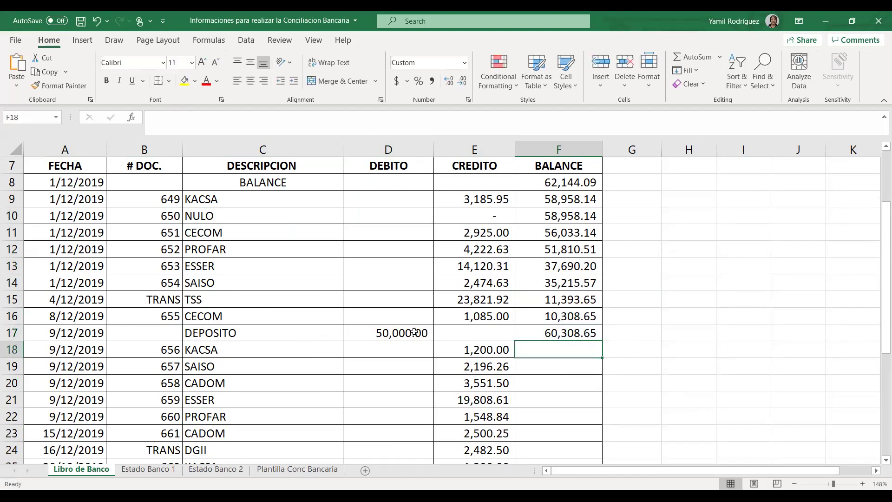
Examine the TRANS document type and the TSS payee in row 15, compared with the numbered checks
{"action": "scroll", "coordinate": [405, 343], "scroll_direction": "down", "scroll_amount": 1}
{"action": "left_click", "coordinate": [169, 295]}
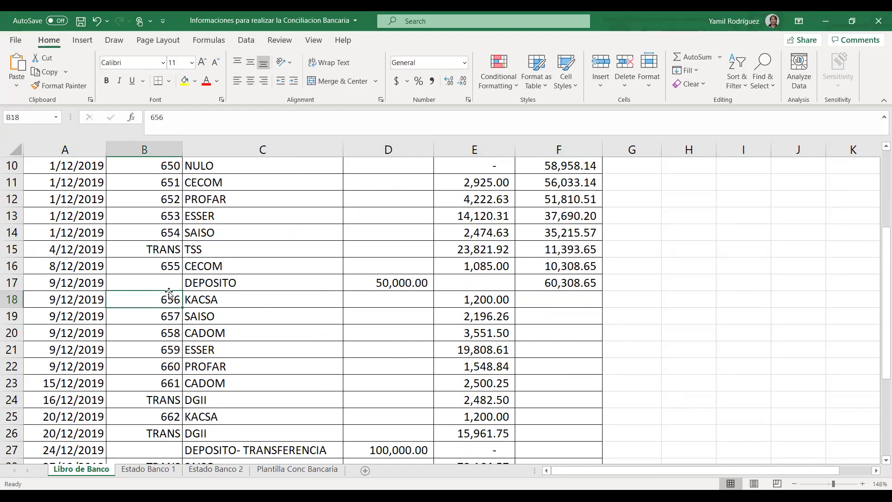
{"action": "left_click", "coordinate": [166, 253]}
{"action": "left_click", "coordinate": [201, 251]}
{"action": "left_click", "coordinate": [163, 248]}
{"action": "left_click", "coordinate": [221, 249]}
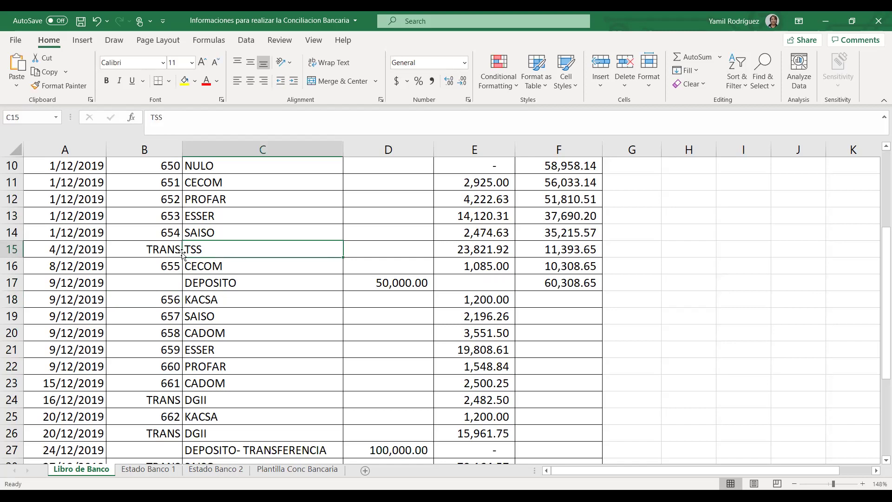
{"action": "left_click_drag", "start_coordinate": [166, 247], "coordinate": [226, 254]}
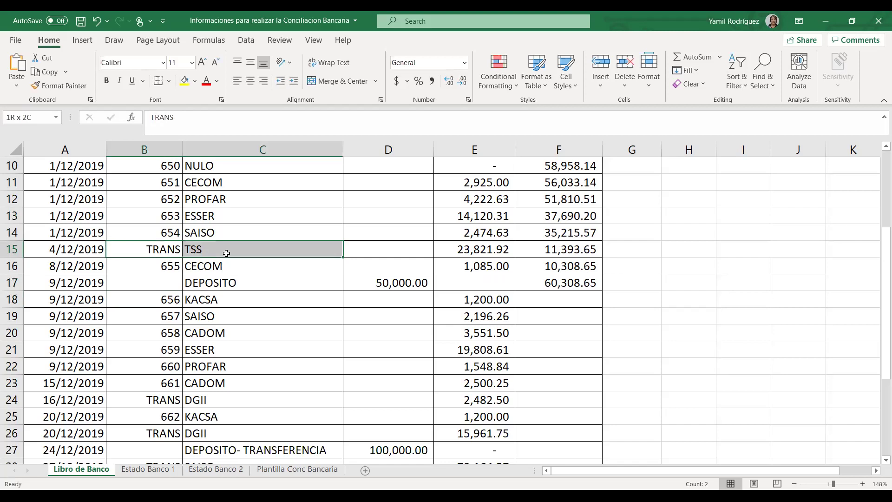
{"action": "left_click_drag", "start_coordinate": [226, 253], "coordinate": [226, 253]}
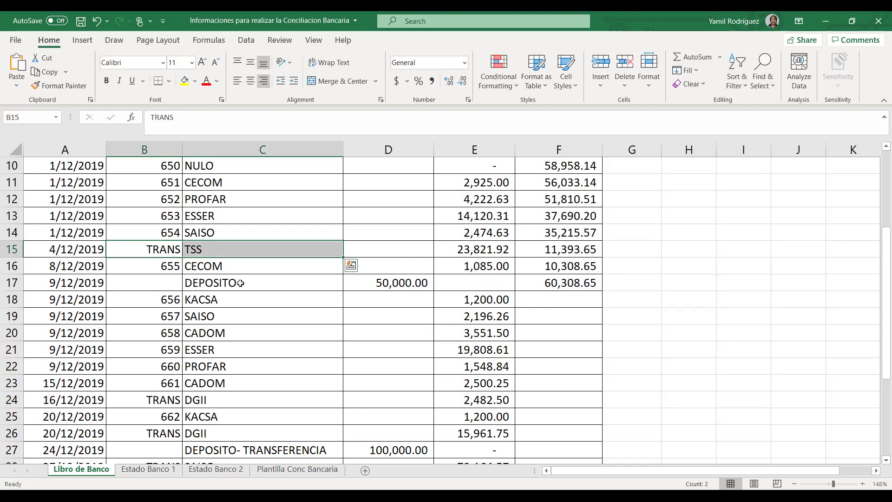
Review the outgoing transfers in rows 24, 26 and 28 and the transfer deposits in rows 27 and 29
{"action": "scroll", "coordinate": [241, 283], "scroll_direction": "down", "scroll_amount": 1}
{"action": "left_click", "coordinate": [173, 349]}
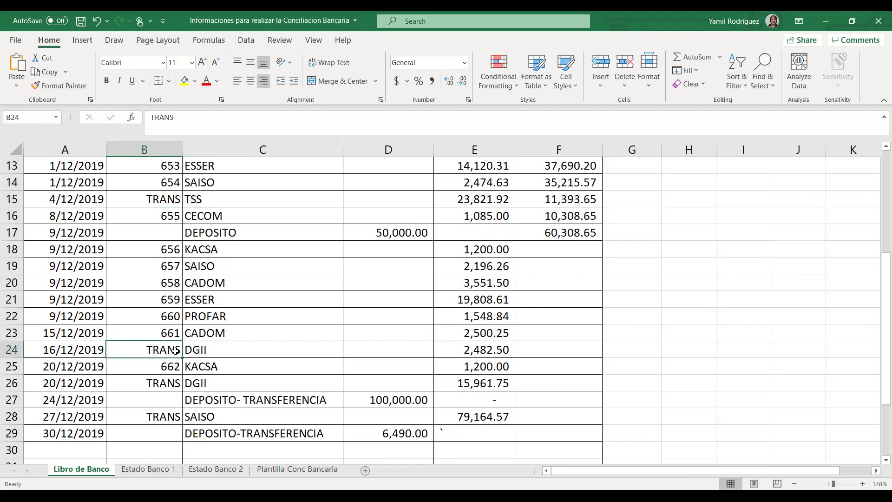
{"action": "left_click", "coordinate": [205, 348]}
{"action": "left_click_drag", "start_coordinate": [157, 349], "coordinate": [224, 351]}
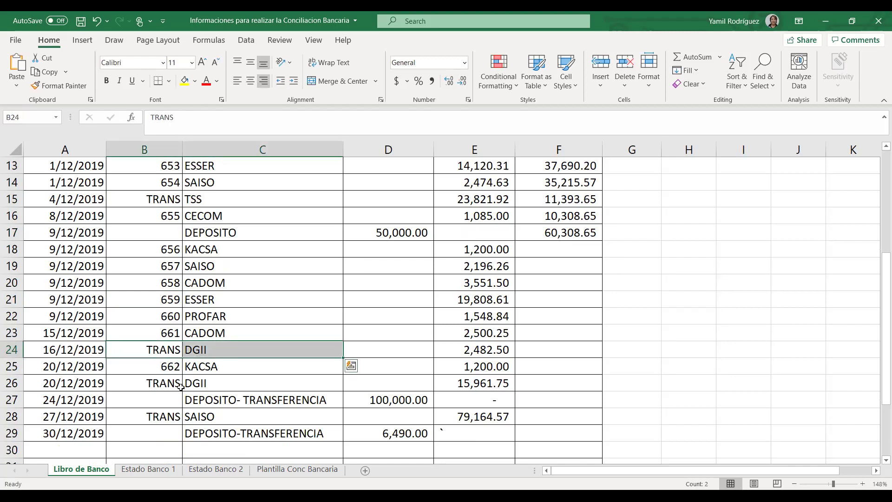
{"action": "left_click_drag", "start_coordinate": [179, 384], "coordinate": [203, 385]}
{"action": "left_click_drag", "start_coordinate": [185, 417], "coordinate": [207, 420]}
{"action": "left_click", "coordinate": [232, 400]}
{"action": "left_click", "coordinate": [237, 432]}
{"action": "left_click", "coordinate": [241, 402]}
{"action": "left_click", "coordinate": [234, 434]}
{"action": "left_click", "coordinate": [260, 402]}
{"action": "scroll", "coordinate": [441, 321], "scroll_direction": "up", "scroll_amount": 1}
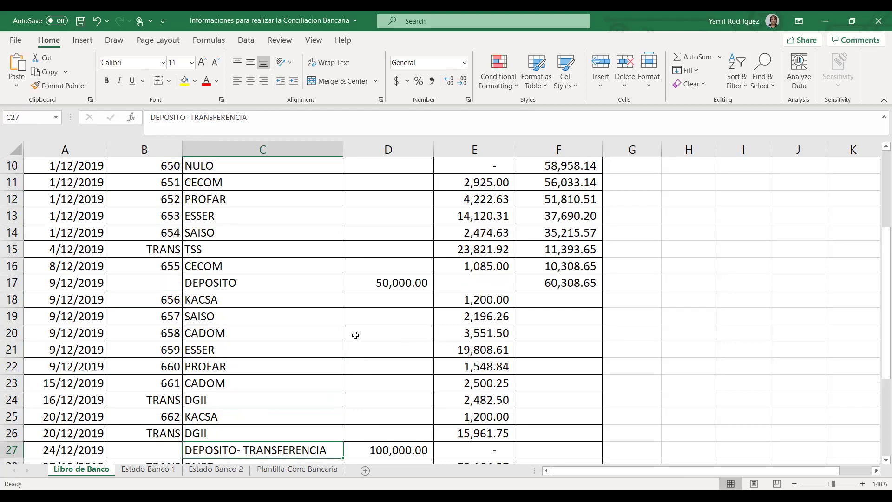
Enter the formula =F17-E18 in F18 to subtract the KACSA check from the balance
{"action": "left_click", "coordinate": [534, 303]}
{"action": "key", "text": "F2"}
{"action": "type", "text": "="}
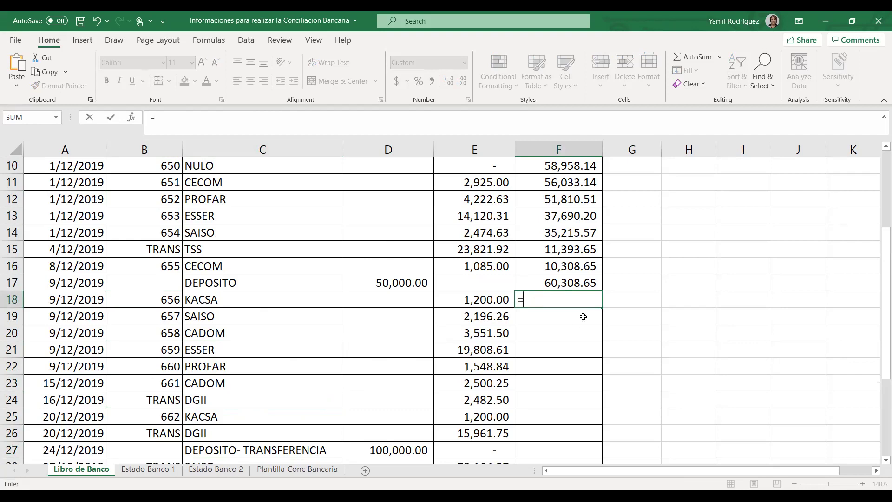
{"action": "left_click", "coordinate": [585, 281]}
{"action": "type", "text": "-"}
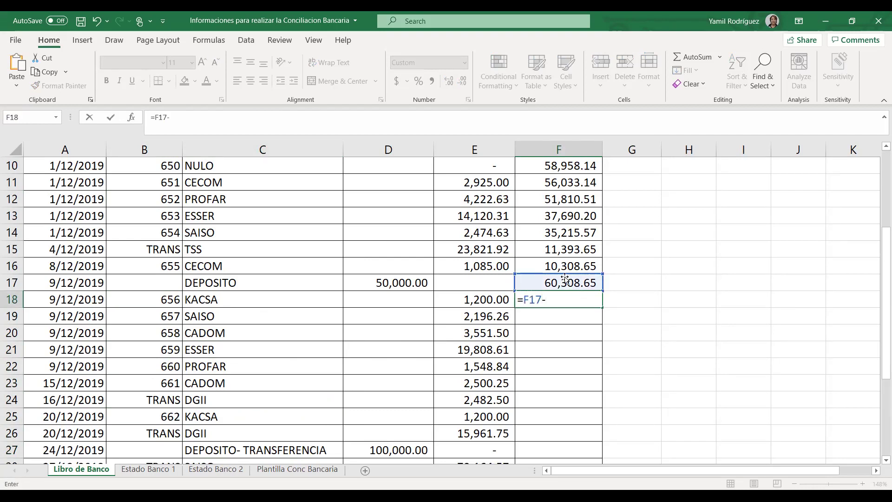
{"action": "left_click", "coordinate": [512, 300]}
{"action": "key", "text": "Return"}
Enter the formula =F18-E19 in F19 and fill it down through F26
{"action": "type", "text": "="}
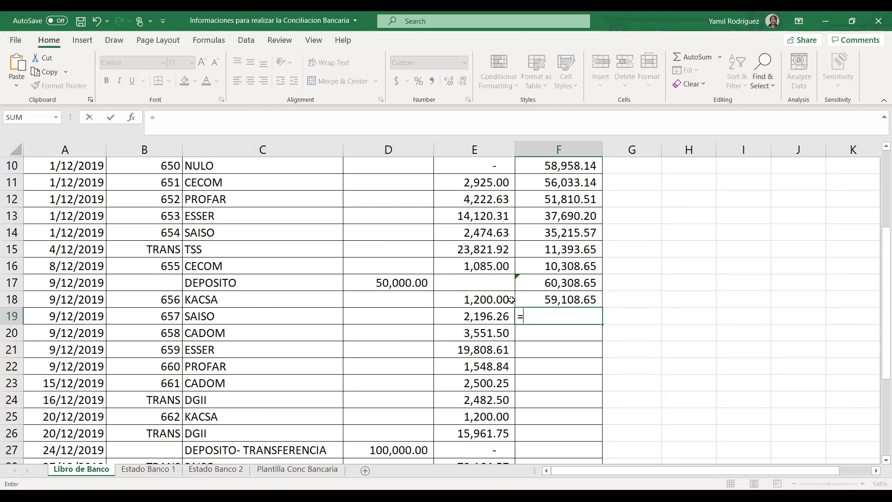
{"action": "left_click", "coordinate": [535, 301]}
{"action": "type", "text": "-"}
{"action": "left_click", "coordinate": [497, 317]}
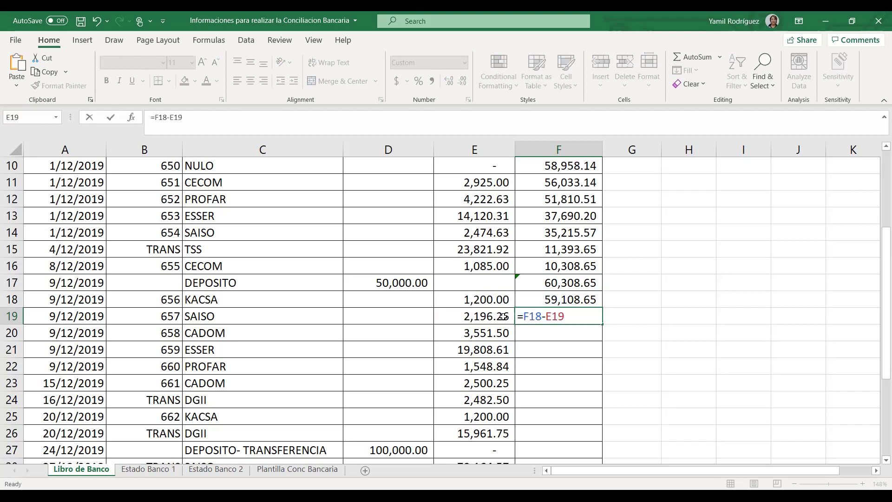
{"action": "key", "text": "Return"}
{"action": "left_click", "coordinate": [557, 319]}
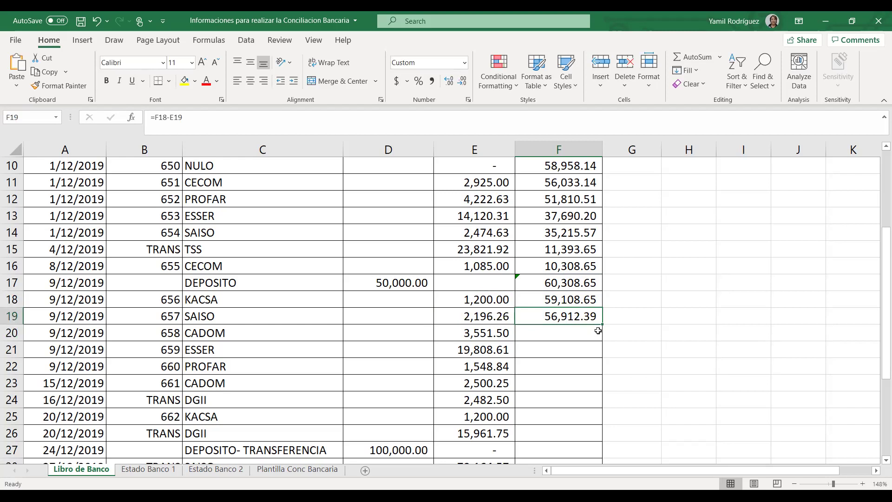
{"action": "left_click_drag", "start_coordinate": [603, 324], "coordinate": [575, 439]}
Enter the formula =F26+D27 in F27 to add the transfer deposit of 24/12/2019 to the balance
{"action": "scroll", "coordinate": [575, 439], "scroll_direction": "down", "scroll_amount": 2}
{"action": "left_click", "coordinate": [422, 352]}
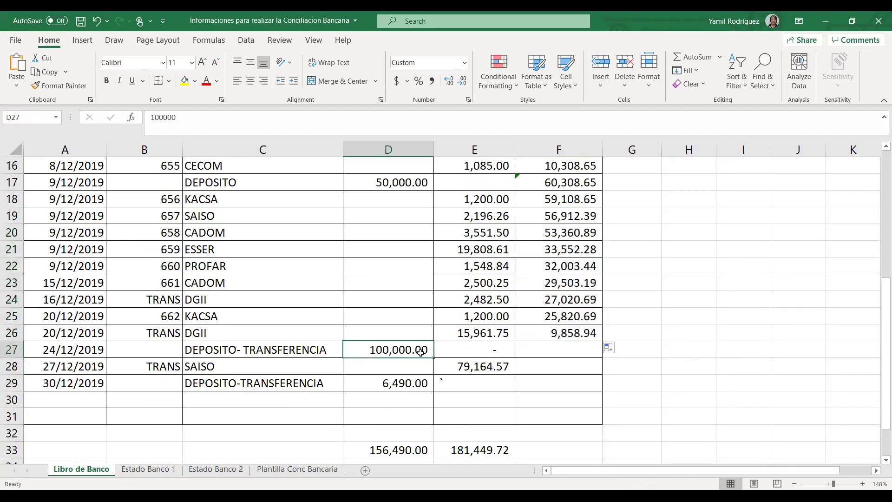
{"action": "left_click", "coordinate": [564, 347]}
{"action": "type", "text": "="}
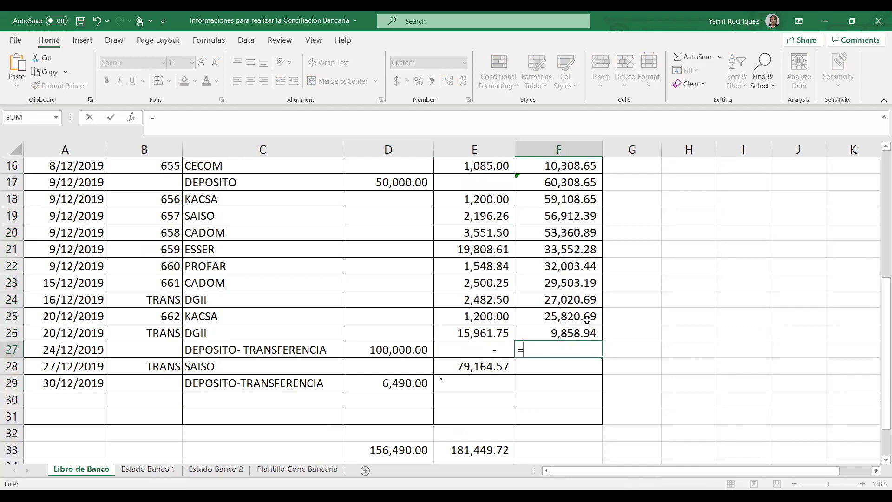
{"action": "left_click", "coordinate": [579, 328]}
{"action": "type", "text": "+"}
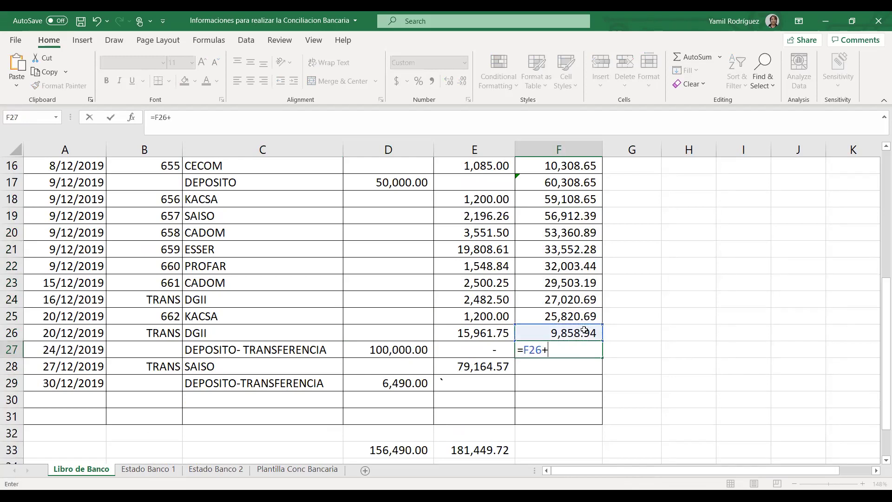
{"action": "left_click", "coordinate": [414, 348]}
{"action": "key", "text": "Return"}
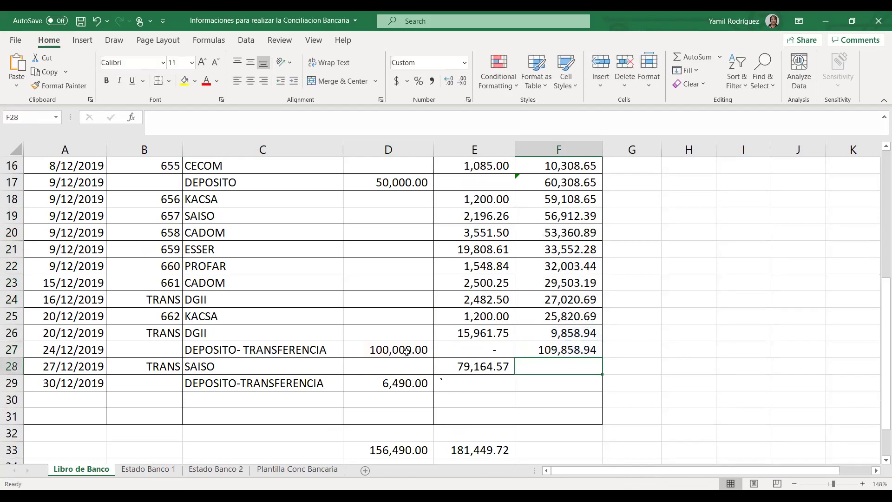
Enter the formula =F27-E28 in F28 to subtract the SAISO transfer from the balance
{"action": "type", "text": "="}
{"action": "left_click", "coordinate": [521, 346]}
{"action": "type", "text": "-"}
{"action": "left_click", "coordinate": [493, 369]}
{"action": "key", "text": "Return"}
Enter the formula =F28+D29 in F29 to add the transfer deposit of 30/12/2019 to the balance
{"action": "type", "text": "="}
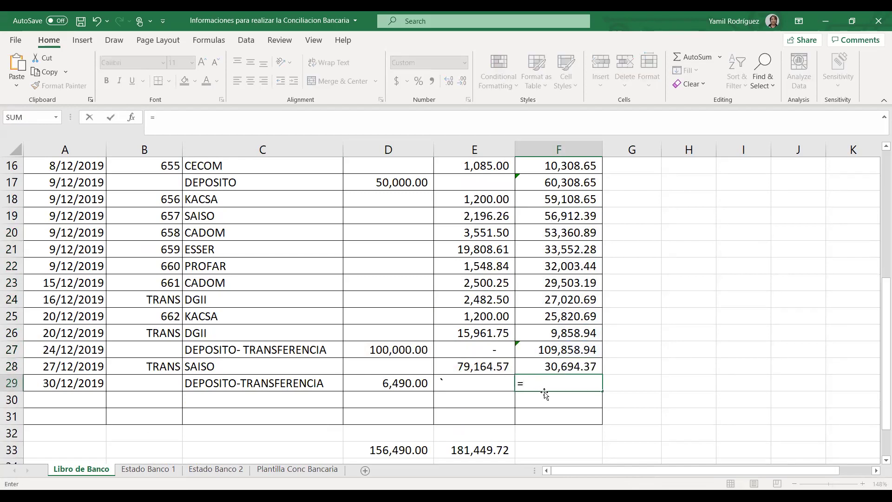
{"action": "left_click", "coordinate": [556, 365]}
{"action": "type", "text": "+"}
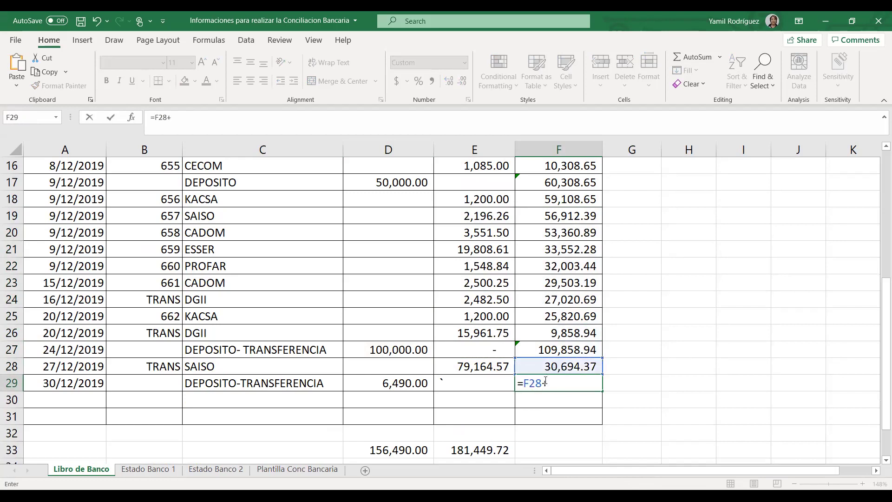
{"action": "left_click", "coordinate": [400, 381]}
{"action": "key", "text": "Return"}
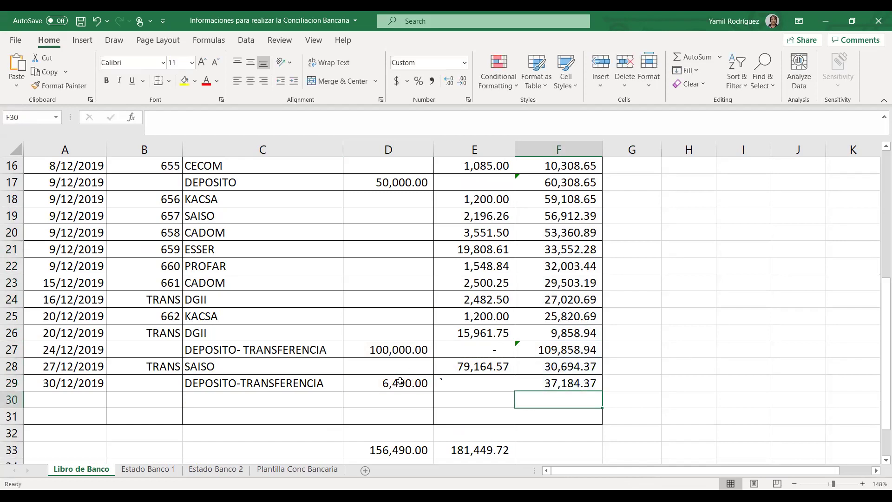
{"action": "left_click", "coordinate": [681, 401]}
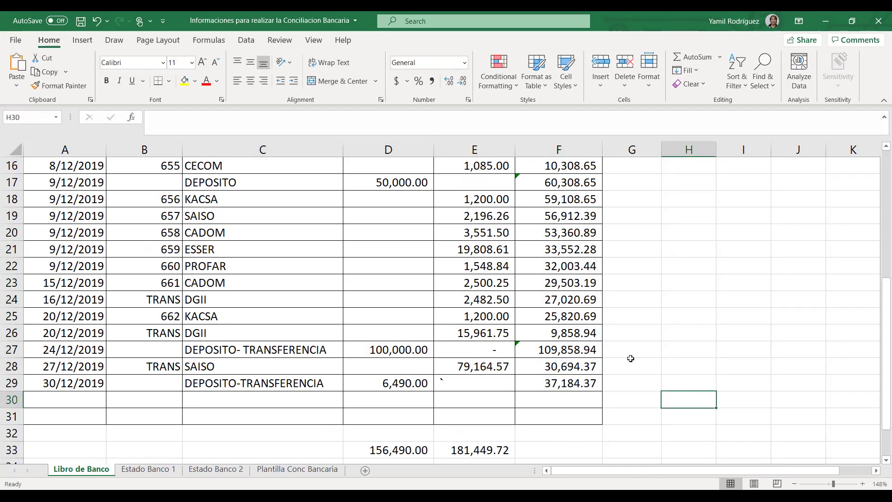
{"action": "scroll", "coordinate": [322, 282], "scroll_direction": "up", "scroll_amount": 5}
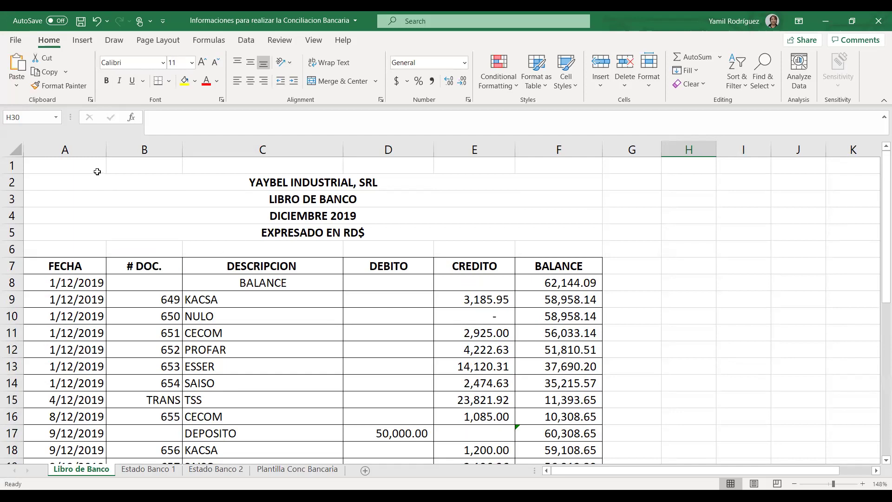
{"action": "scroll", "coordinate": [415, 384], "scroll_direction": "down", "scroll_amount": 4}
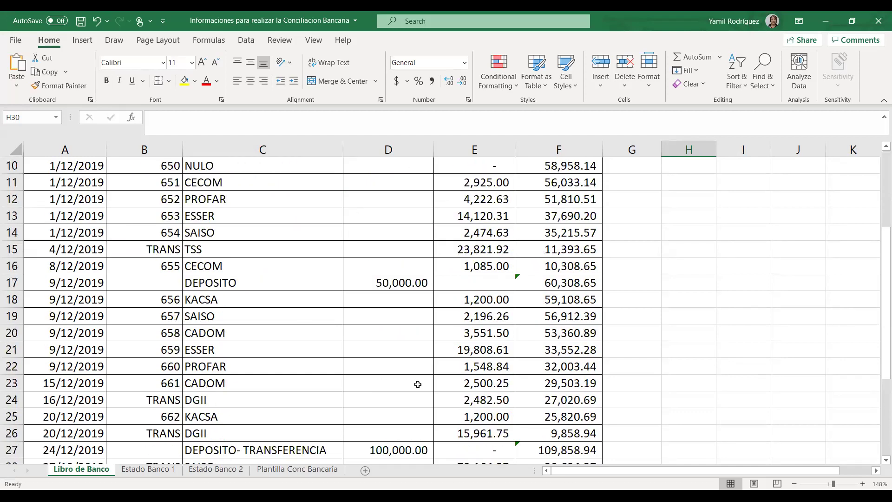
{"action": "scroll", "coordinate": [470, 344], "scroll_direction": "up", "scroll_amount": 2}
{"action": "scroll", "coordinate": [579, 228], "scroll_direction": "up", "scroll_amount": 4}
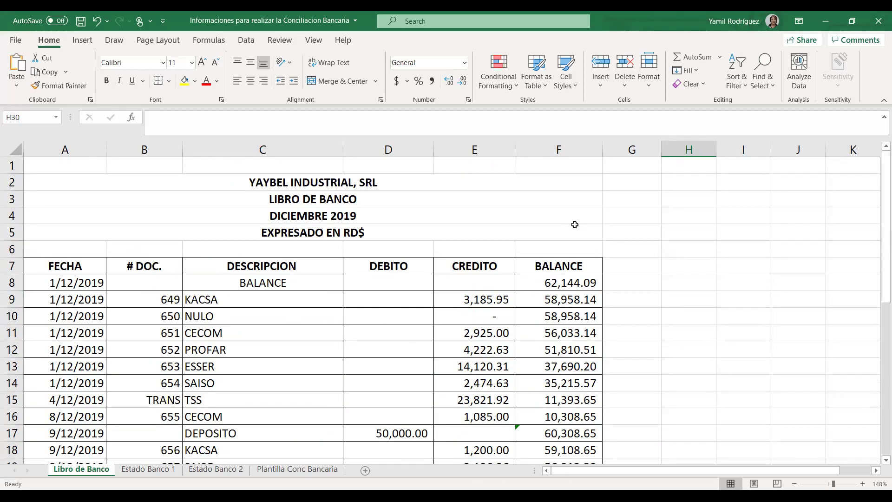
Review the Libro de Banco entries and running balance from the opening balance through the 30/12/2019 deposit
{"action": "left_click", "coordinate": [579, 260]}
{"action": "scroll", "coordinate": [572, 279], "scroll_direction": "down", "scroll_amount": 6}
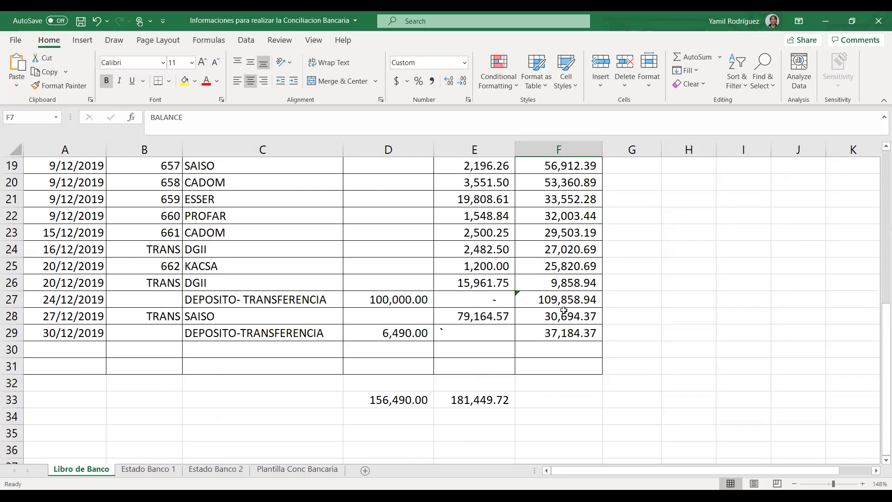
{"action": "scroll", "coordinate": [449, 301], "scroll_direction": "up", "scroll_amount": 4}
{"action": "scroll", "coordinate": [449, 302], "scroll_direction": "up", "scroll_amount": 2}
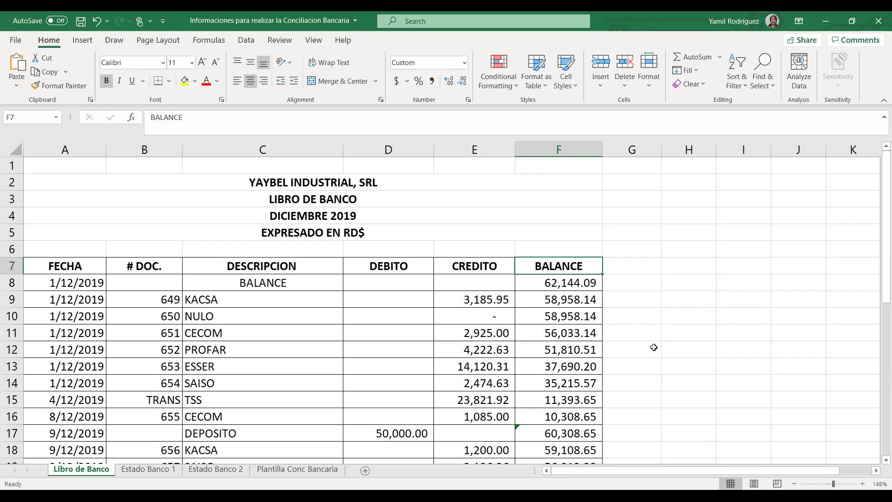
{"action": "left_click", "coordinate": [700, 350]}
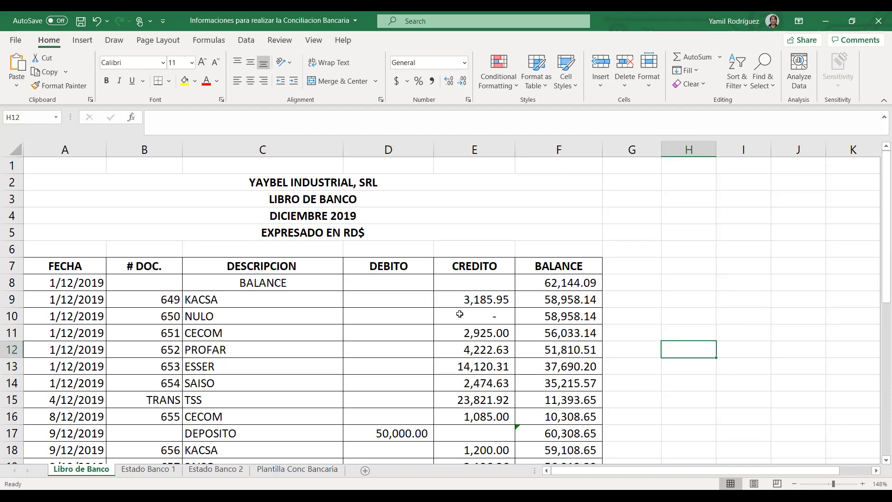
{"action": "scroll", "coordinate": [446, 325], "scroll_direction": "down", "scroll_amount": 5}
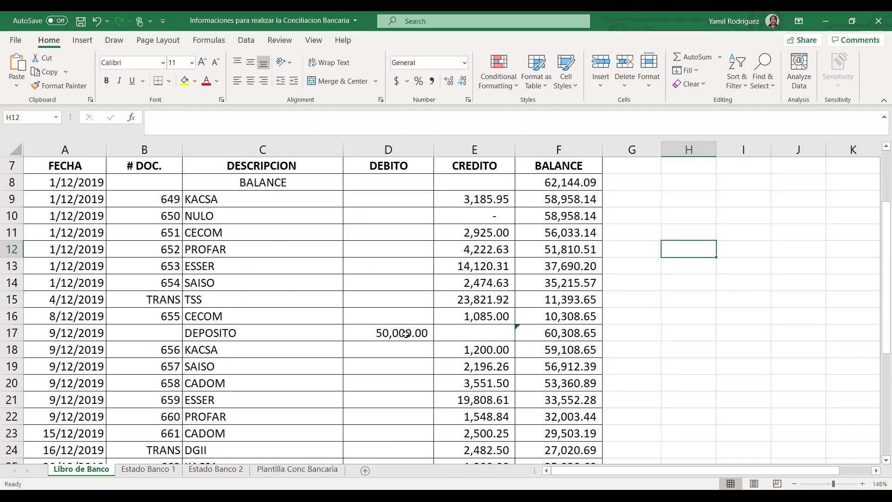
{"action": "scroll", "coordinate": [484, 359], "scroll_direction": "up", "scroll_amount": 5}
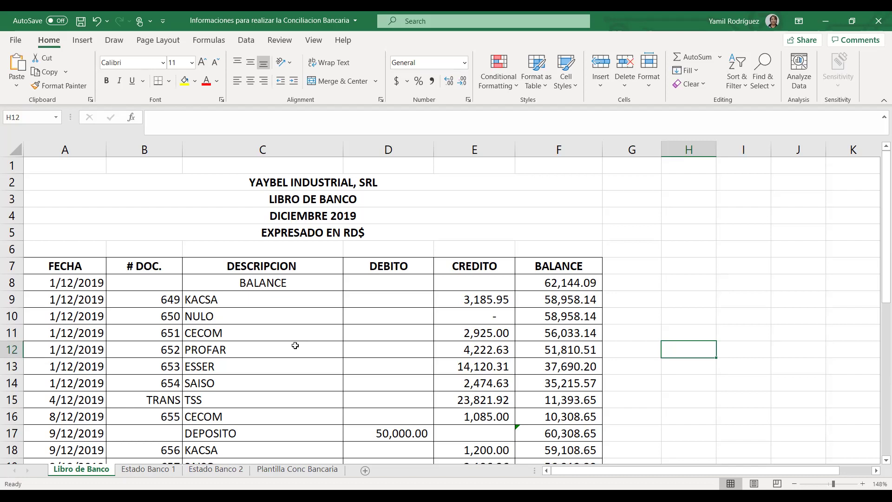
{"action": "left_click", "coordinate": [299, 345]}
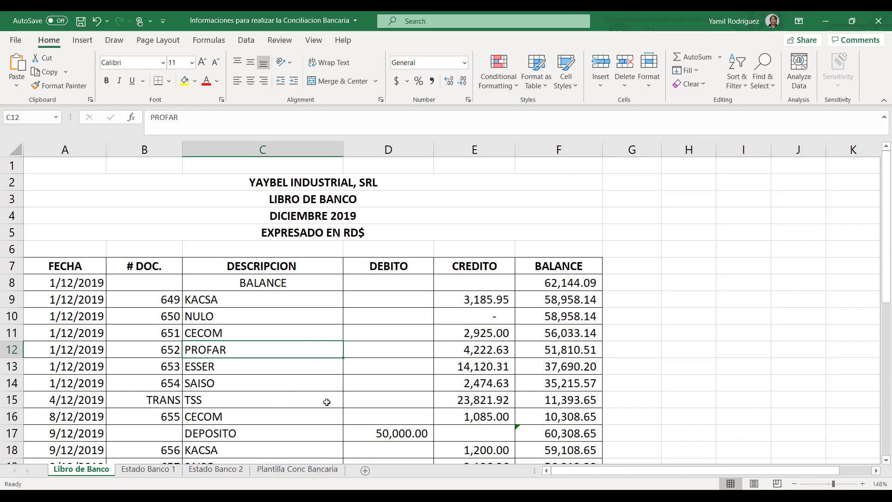
Clear the leftover figures in N27:N33 beside the statement image on the Estado Banco 1 sheet
{"action": "left_click", "coordinate": [147, 470]}
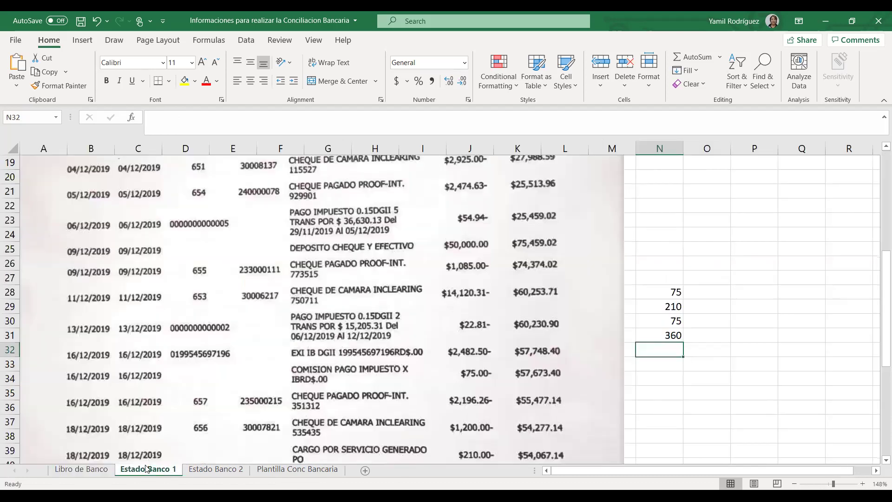
{"action": "left_click_drag", "start_coordinate": [671, 278], "coordinate": [660, 365]}
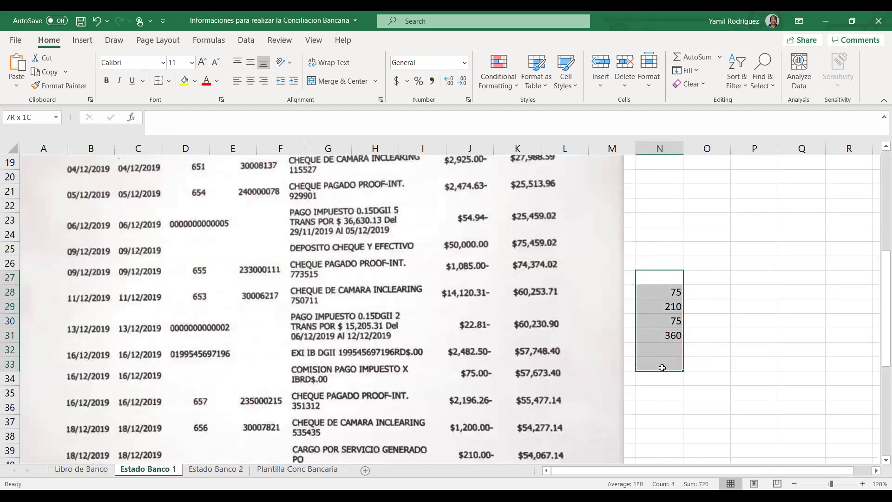
{"action": "key", "text": "Delete"}
{"action": "left_click", "coordinate": [750, 318]}
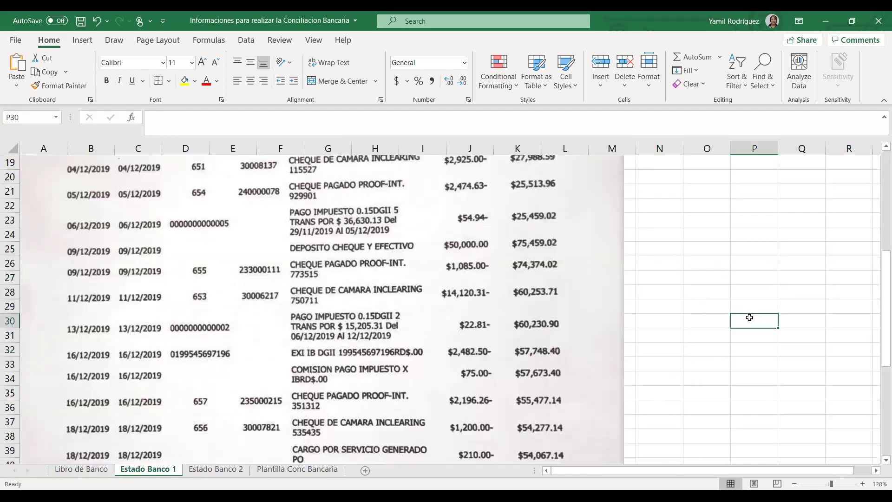
Examine the heading, column layout and first December transactions of the bank statement on Estado Banco 1
{"action": "scroll", "coordinate": [765, 323], "scroll_direction": "up", "scroll_amount": 6}
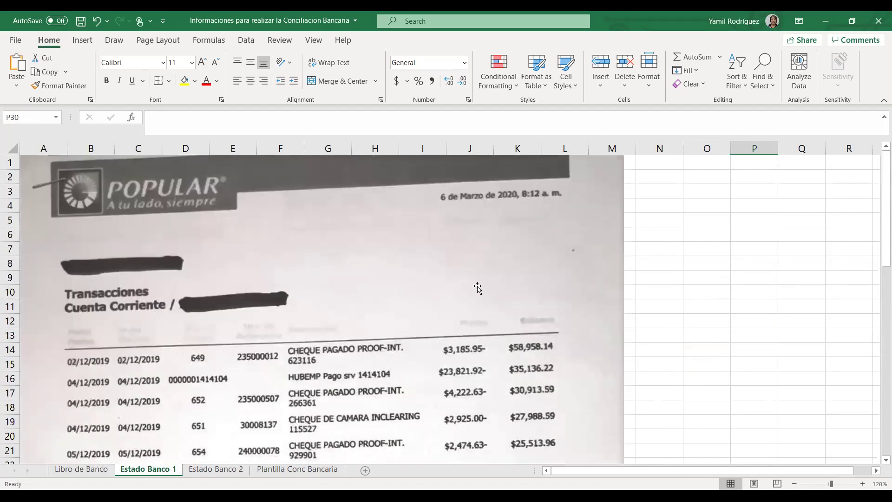
{"action": "scroll", "coordinate": [478, 287], "scroll_direction": "down", "scroll_amount": 1}
{"action": "scroll", "coordinate": [386, 260], "scroll_direction": "down", "scroll_amount": 3}
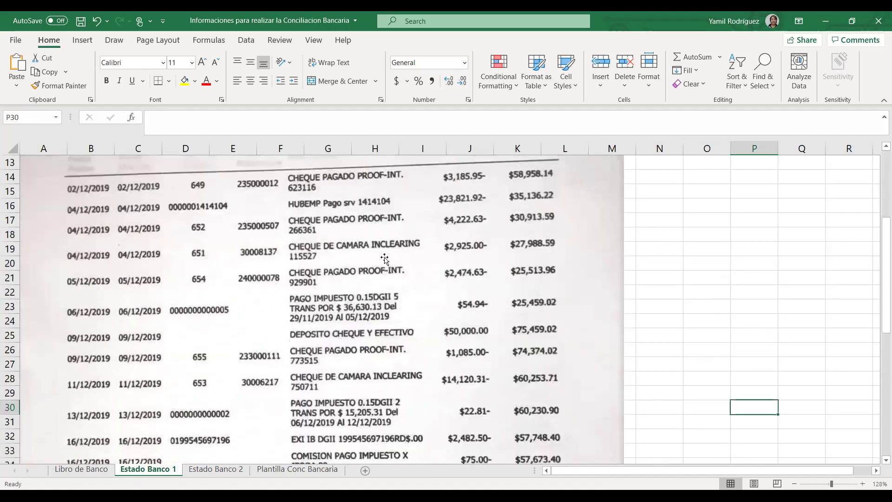
{"action": "left_click", "coordinate": [721, 353]}
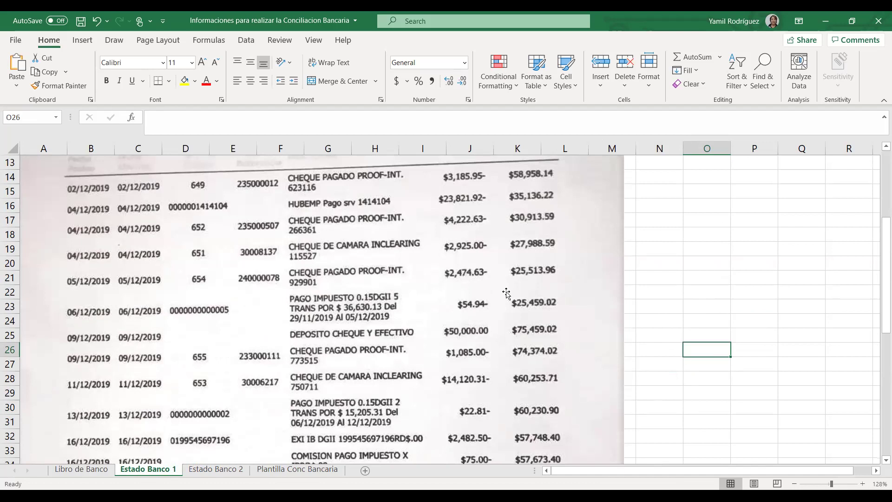
{"action": "scroll", "coordinate": [444, 286], "scroll_direction": "up", "scroll_amount": 3}
{"action": "scroll", "coordinate": [308, 335], "scroll_direction": "up", "scroll_amount": 1}
{"action": "scroll", "coordinate": [312, 336], "scroll_direction": "down", "scroll_amount": 1}
{"action": "scroll", "coordinate": [311, 335], "scroll_direction": "down", "scroll_amount": 1}
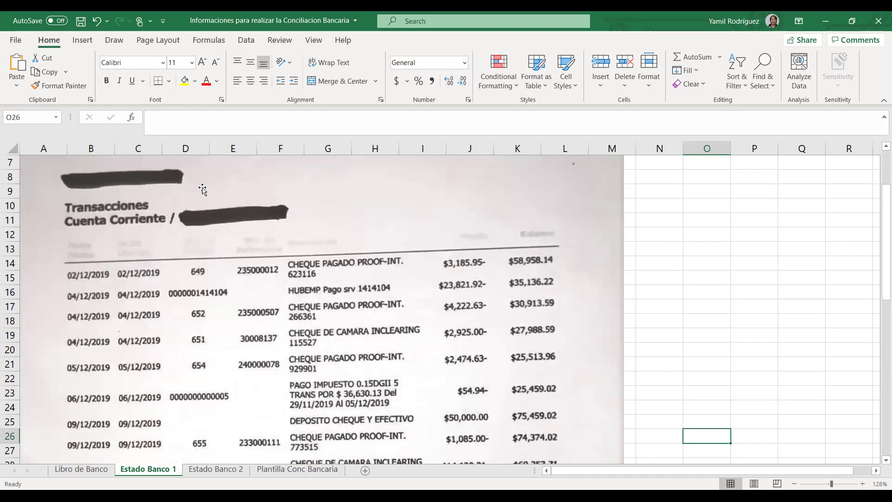
{"action": "scroll", "coordinate": [201, 235], "scroll_direction": "up", "scroll_amount": 2}
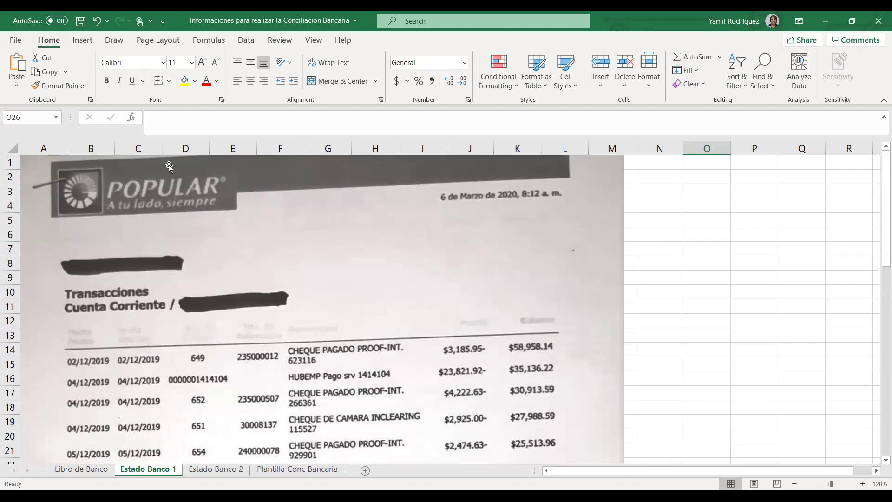
{"action": "scroll", "coordinate": [287, 288], "scroll_direction": "down", "scroll_amount": 2}
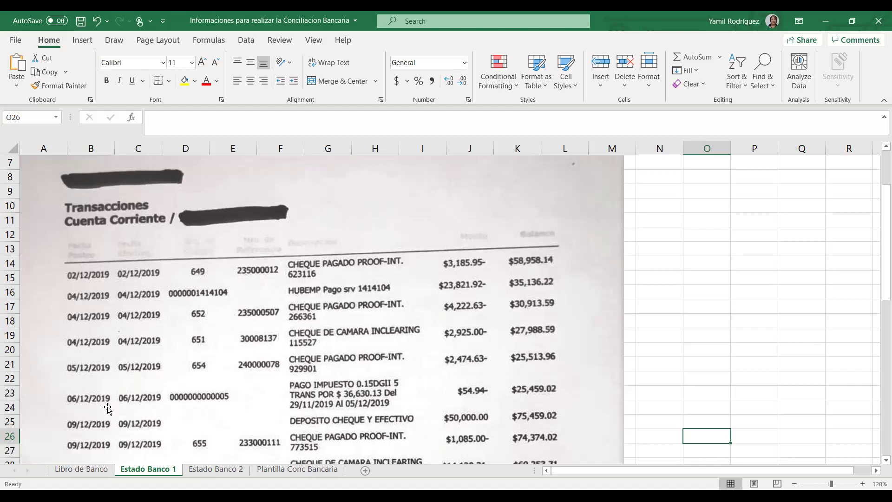
Check the credit amount and balance of cheque 649 to KACSA in Libro de Banco
{"action": "left_click", "coordinate": [80, 470]}
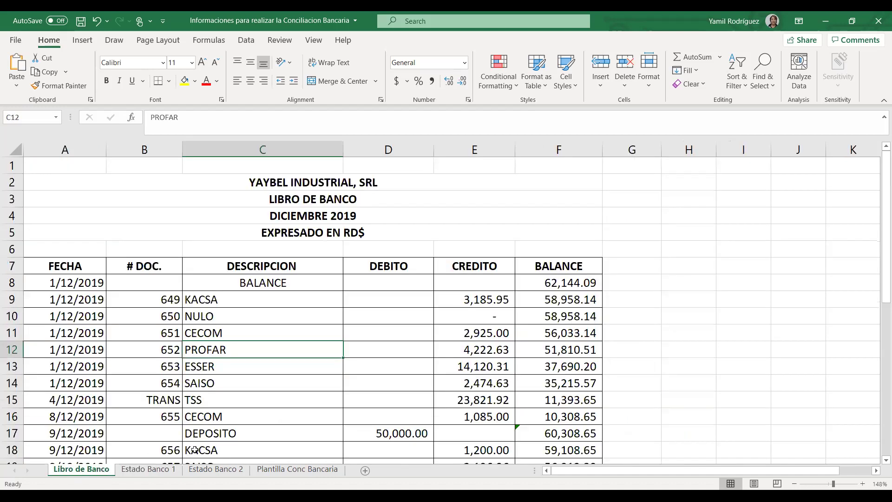
{"action": "left_click", "coordinate": [414, 304]}
{"action": "left_click", "coordinate": [461, 307]}
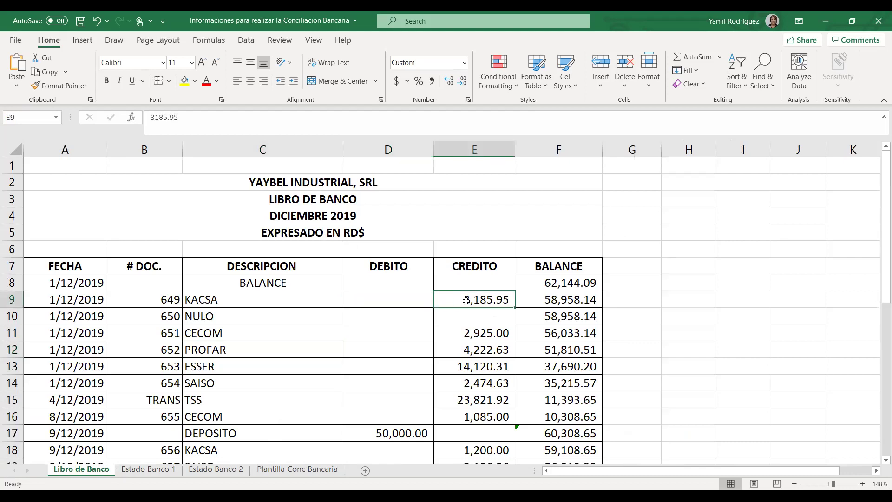
{"action": "left_click", "coordinate": [552, 303]}
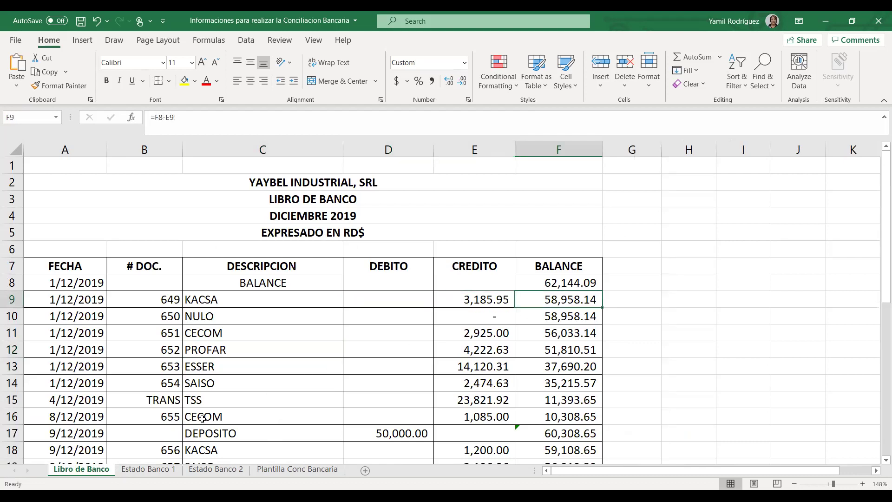
Examine the amounts and balances on Estado Banco 1 from cheque 649 down to the final transactions of the page
{"action": "left_click", "coordinate": [170, 470]}
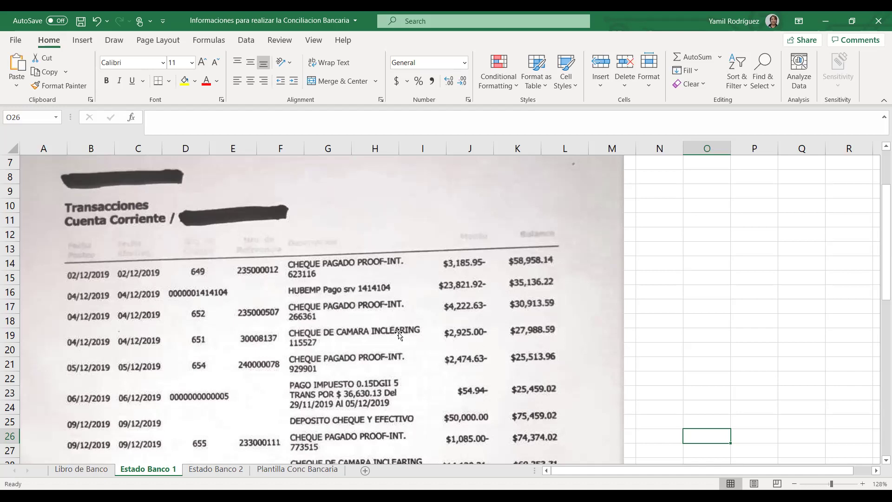
{"action": "scroll", "coordinate": [462, 407], "scroll_direction": "down", "scroll_amount": 1}
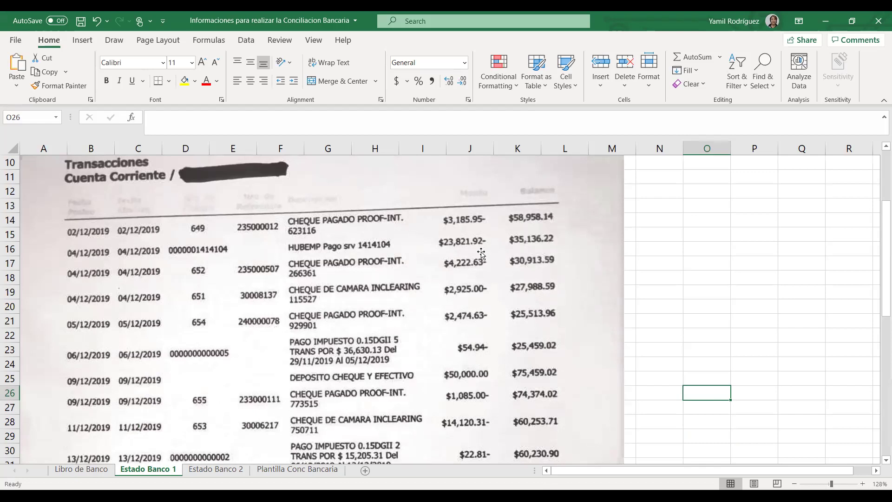
{"action": "scroll", "coordinate": [481, 254], "scroll_direction": "up", "scroll_amount": 1}
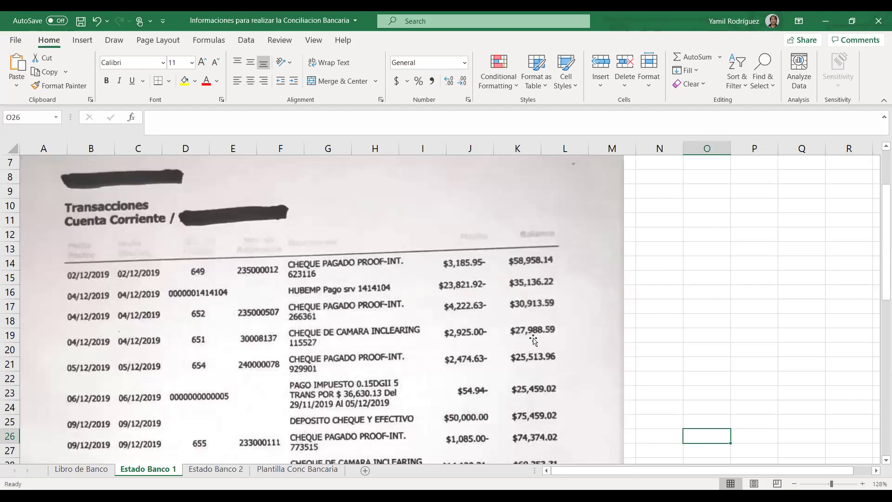
{"action": "scroll", "coordinate": [476, 366], "scroll_direction": "down", "scroll_amount": 2}
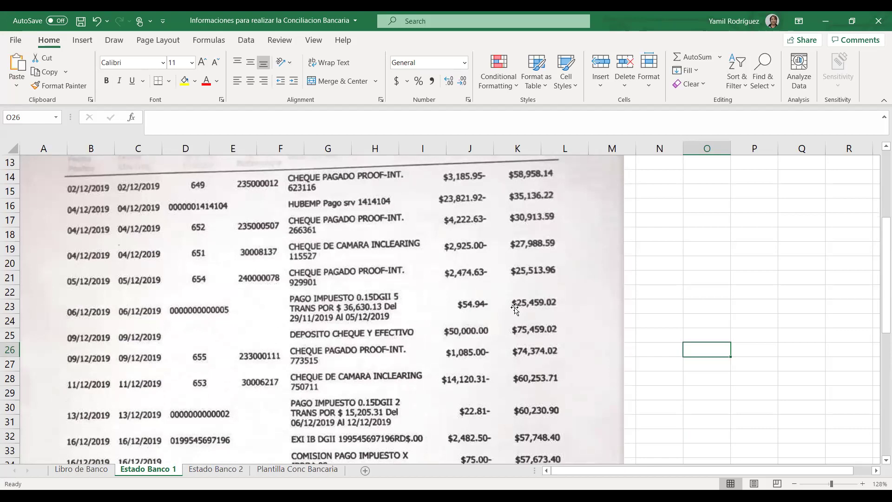
{"action": "scroll", "coordinate": [468, 356], "scroll_direction": "down", "scroll_amount": 2}
{"action": "scroll", "coordinate": [474, 390], "scroll_direction": "down", "scroll_amount": 6}
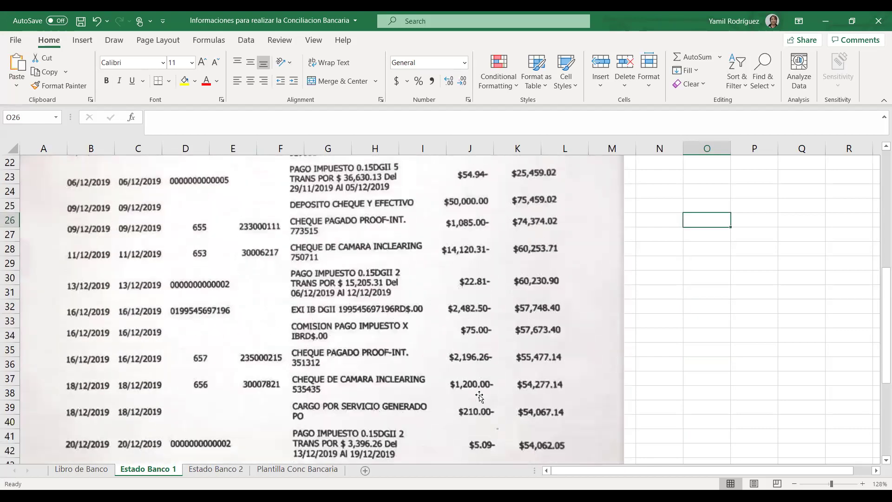
Look over both statement pages, Estado Banco 1 and its continuation with the 24 to 30/12/2019 transactions on Estado Banco 2
{"action": "left_click", "coordinate": [213, 470]}
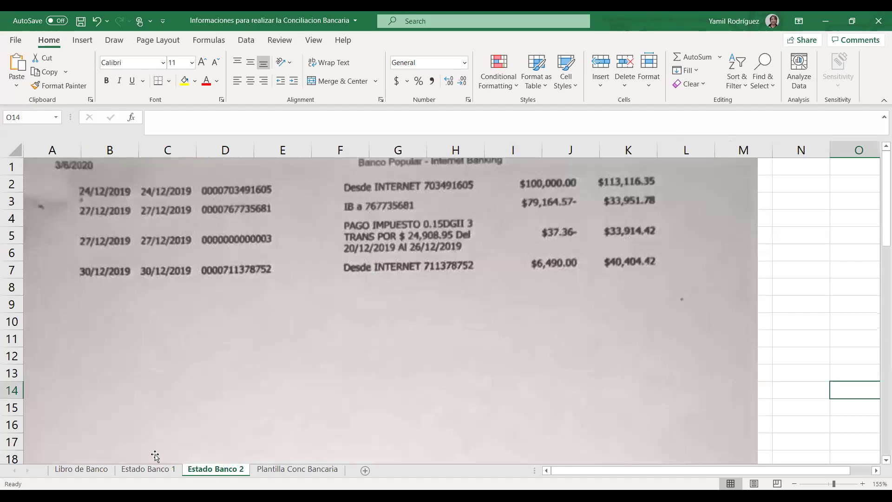
{"action": "left_click", "coordinate": [158, 469]}
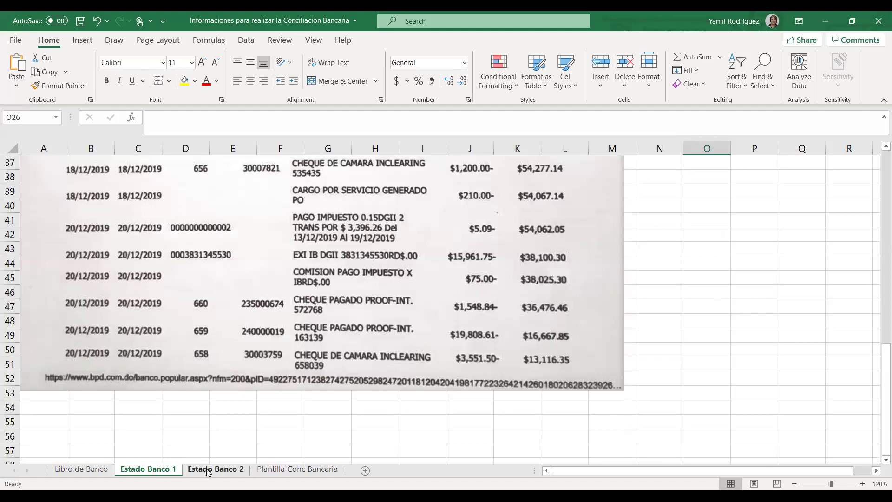
{"action": "scroll", "coordinate": [194, 283], "scroll_direction": "up", "scroll_amount": 7}
{"action": "scroll", "coordinate": [194, 282], "scroll_direction": "up", "scroll_amount": 5}
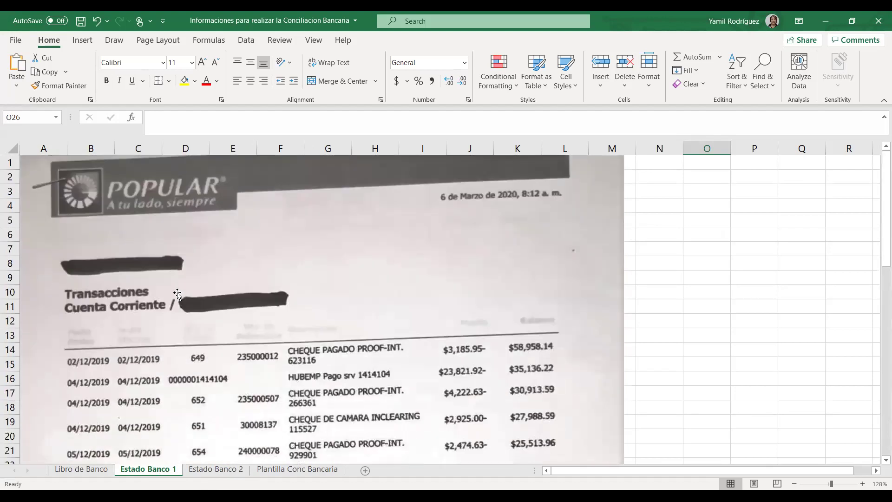
{"action": "scroll", "coordinate": [472, 402], "scroll_direction": "down", "scroll_amount": 2}
{"action": "scroll", "coordinate": [472, 402], "scroll_direction": "down", "scroll_amount": 4}
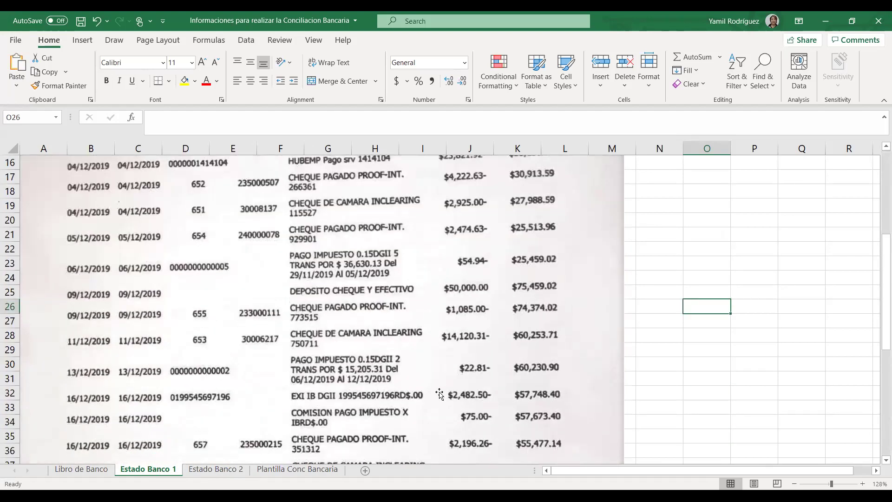
{"action": "left_click", "coordinate": [239, 470]}
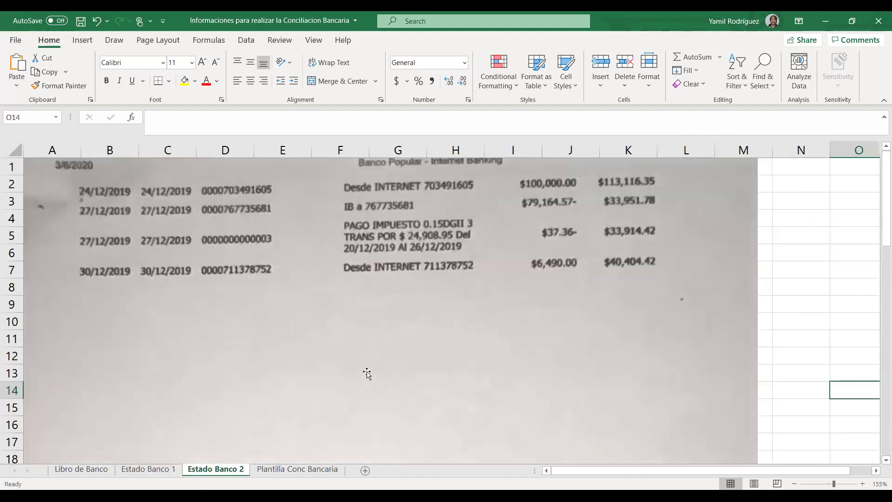
Return to Estado Banco 1 and read through its cheques, transfers, taxes and commissions to the last 20/12/2019 entry
{"action": "left_click", "coordinate": [148, 469]}
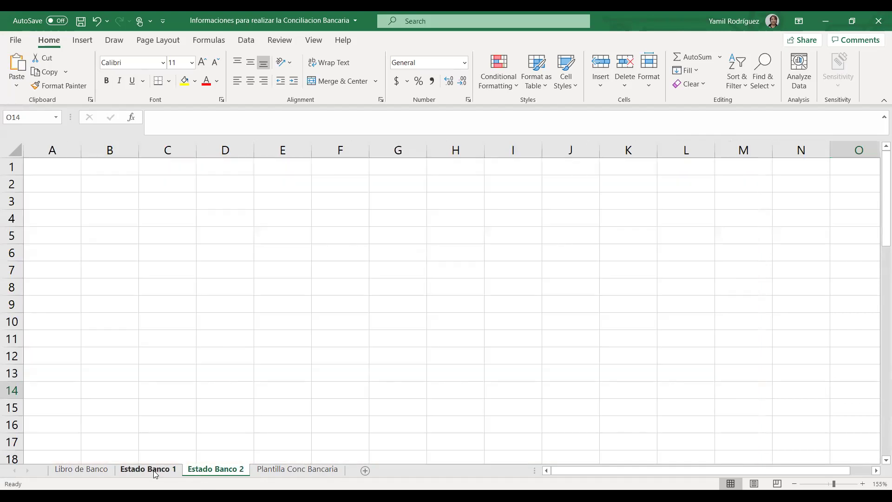
{"action": "scroll", "coordinate": [392, 292], "scroll_direction": "up", "scroll_amount": 5}
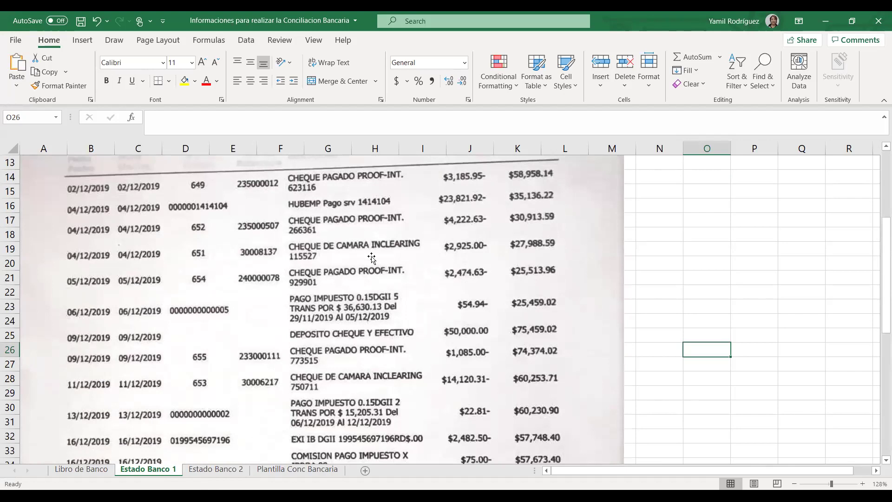
{"action": "scroll", "coordinate": [414, 205], "scroll_direction": "up", "scroll_amount": 1}
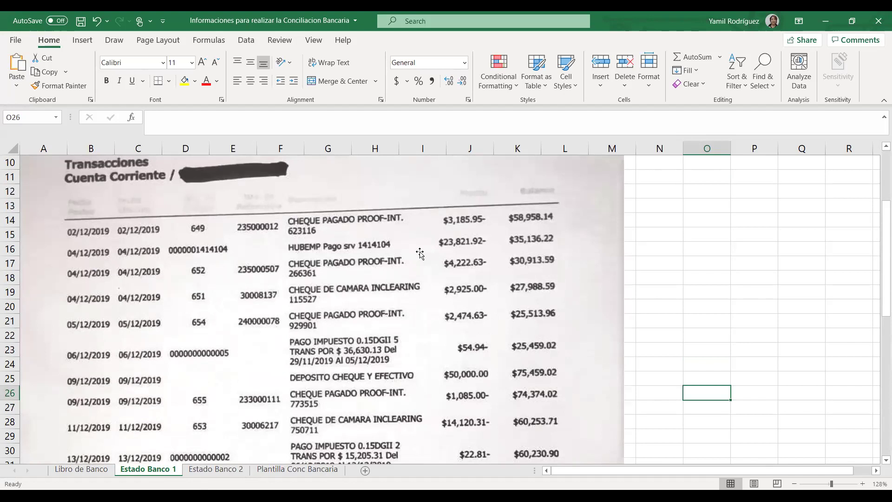
{"action": "left_click", "coordinate": [489, 244]}
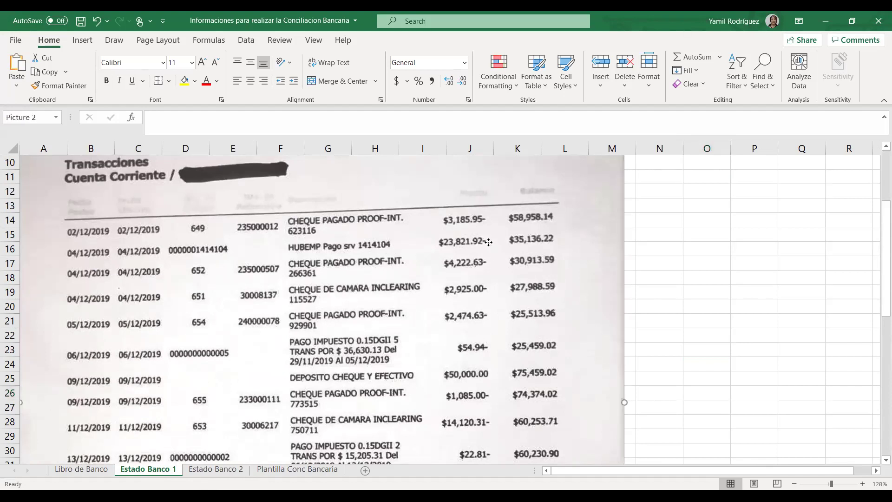
{"action": "scroll", "coordinate": [492, 313], "scroll_direction": "down", "scroll_amount": 2}
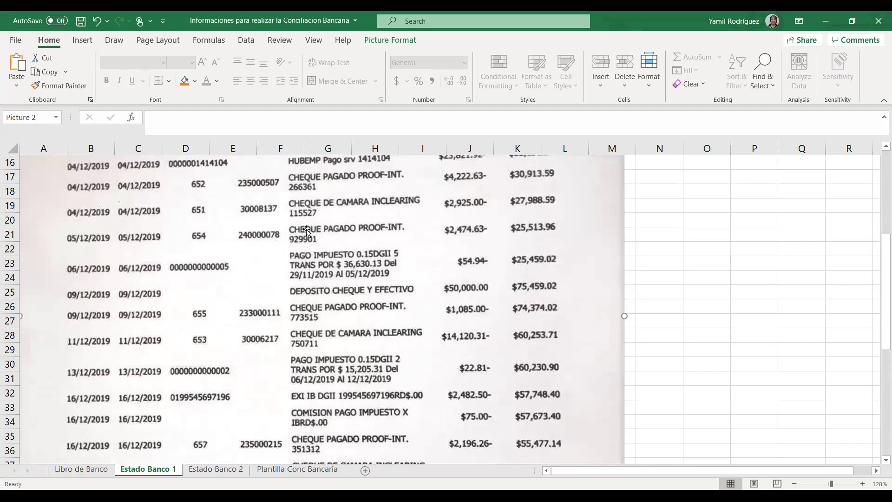
{"action": "scroll", "coordinate": [284, 308], "scroll_direction": "down", "scroll_amount": 3}
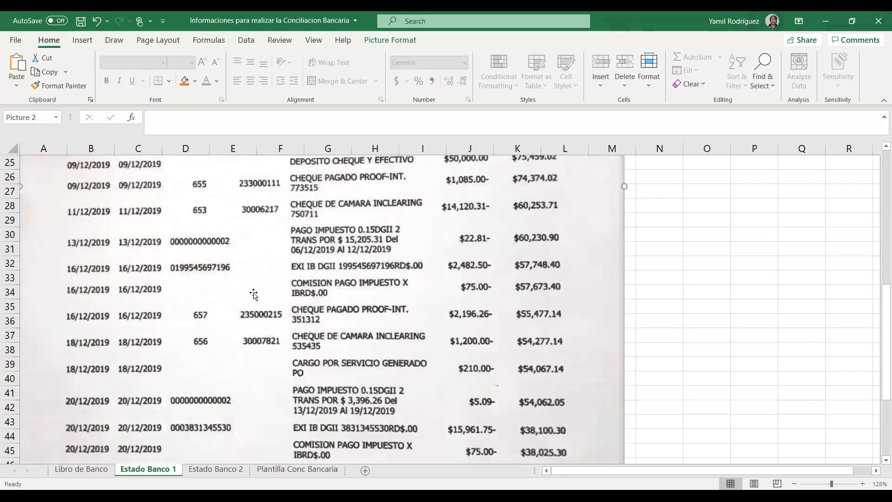
{"action": "scroll", "coordinate": [325, 337], "scroll_direction": "down", "scroll_amount": 3}
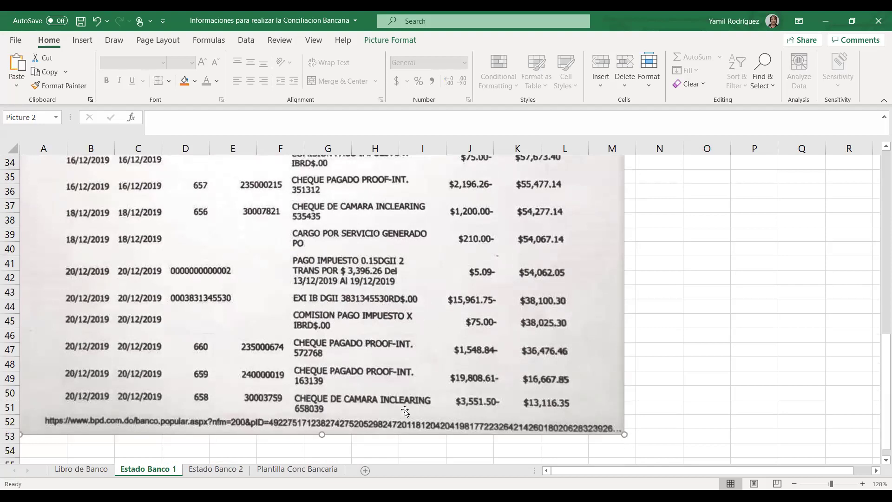
Compare the last 20/12/2019 balance on Estado Banco 1 with the continuation starting 24/12/2019 on Estado Banco 2
{"action": "left_click", "coordinate": [214, 470]}
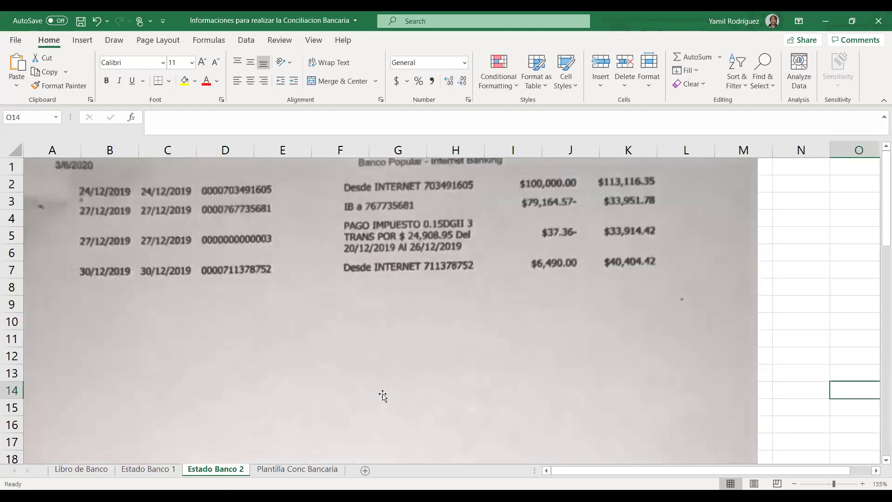
{"action": "left_click", "coordinate": [126, 471]}
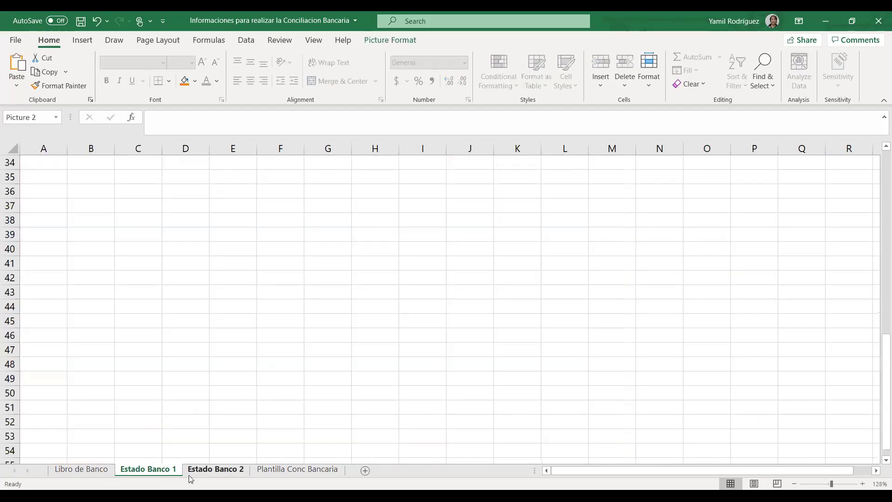
{"action": "left_click", "coordinate": [188, 470]}
{"action": "left_click", "coordinate": [171, 471]}
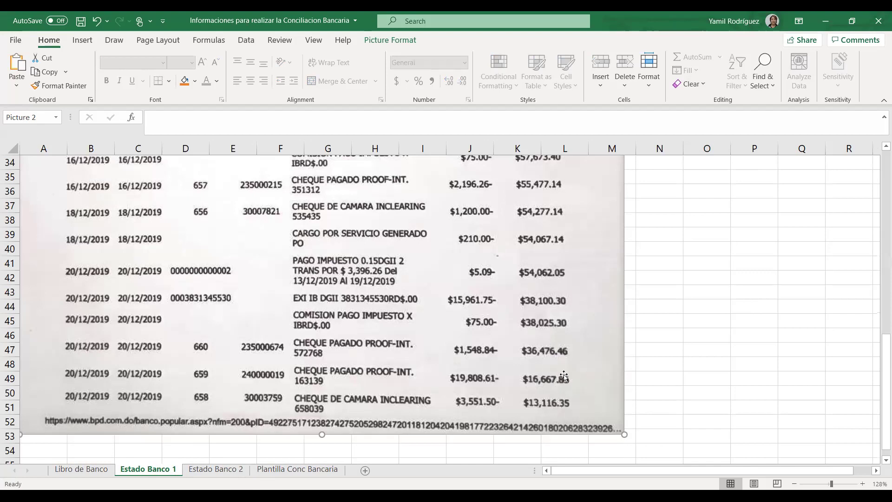
Skim the transactions on Estado Banco 1 from cheque 649 on 02/12/2019 through the 20/12/2019 entries
{"action": "scroll", "coordinate": [564, 378], "scroll_direction": "up", "scroll_amount": 11}
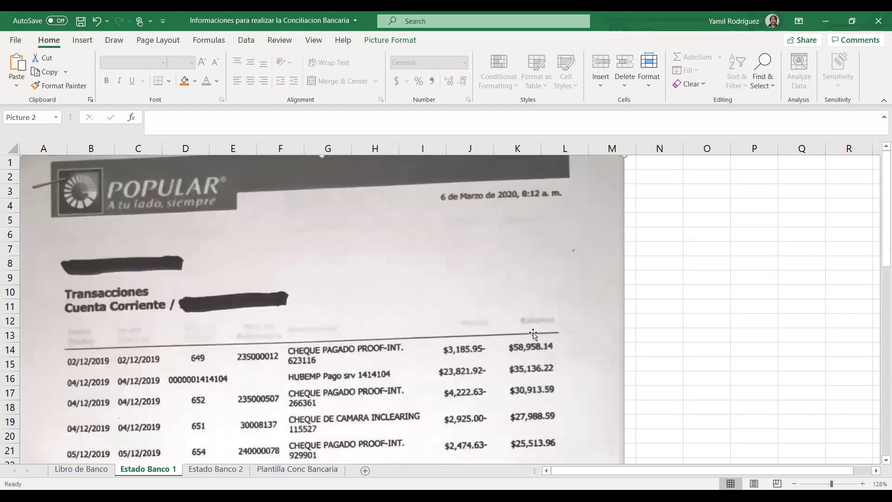
{"action": "scroll", "coordinate": [534, 333], "scroll_direction": "down", "scroll_amount": 2}
{"action": "scroll", "coordinate": [534, 333], "scroll_direction": "down", "scroll_amount": 1}
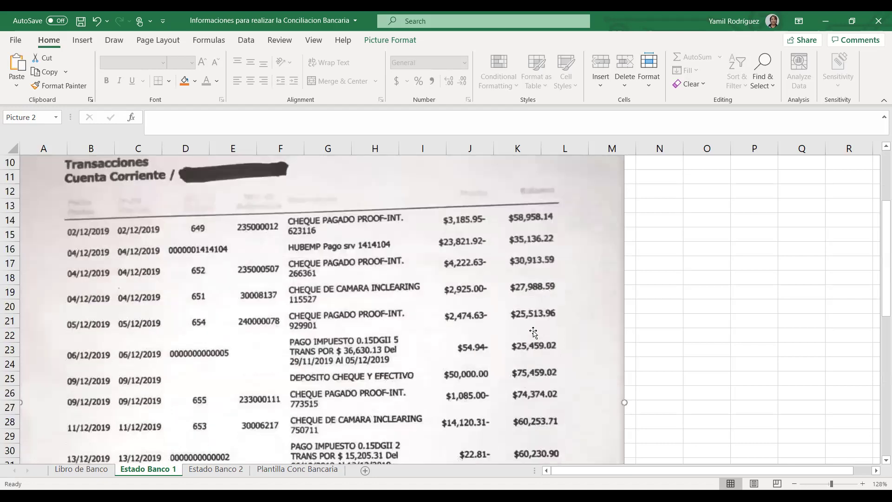
{"action": "scroll", "coordinate": [534, 333], "scroll_direction": "down", "scroll_amount": 2}
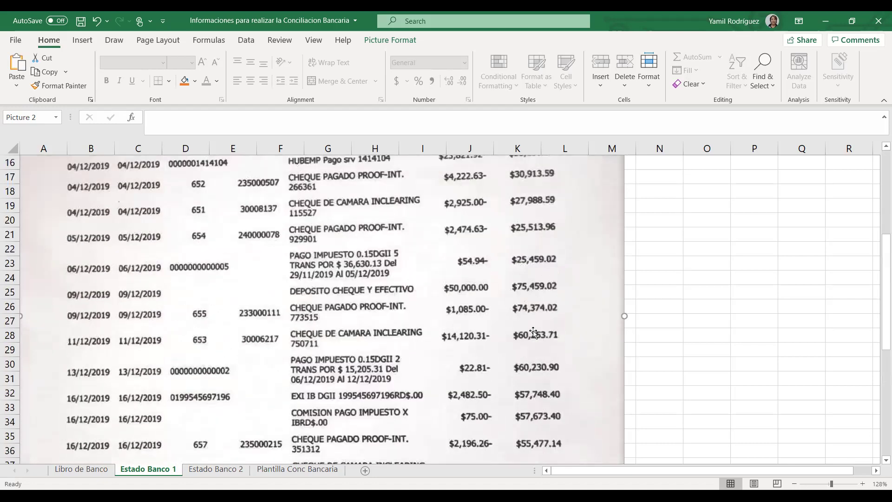
{"action": "scroll", "coordinate": [533, 333], "scroll_direction": "down", "scroll_amount": 4}
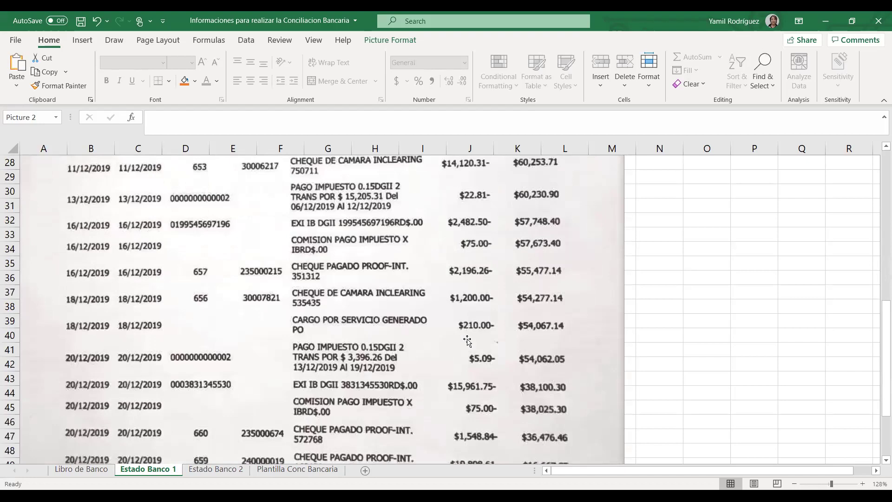
{"action": "scroll", "coordinate": [446, 305], "scroll_direction": "up", "scroll_amount": 9}
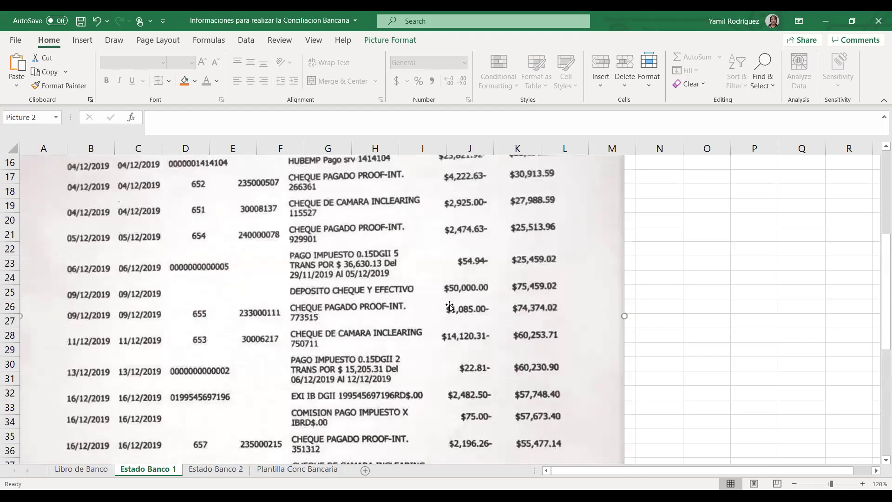
Examine the 0.15% DGII taxes, commissions and service charges on Estado Banco 1, then the final transactions on Estado Banco 2
{"action": "scroll", "coordinate": [446, 308], "scroll_direction": "down", "scroll_amount": 3}
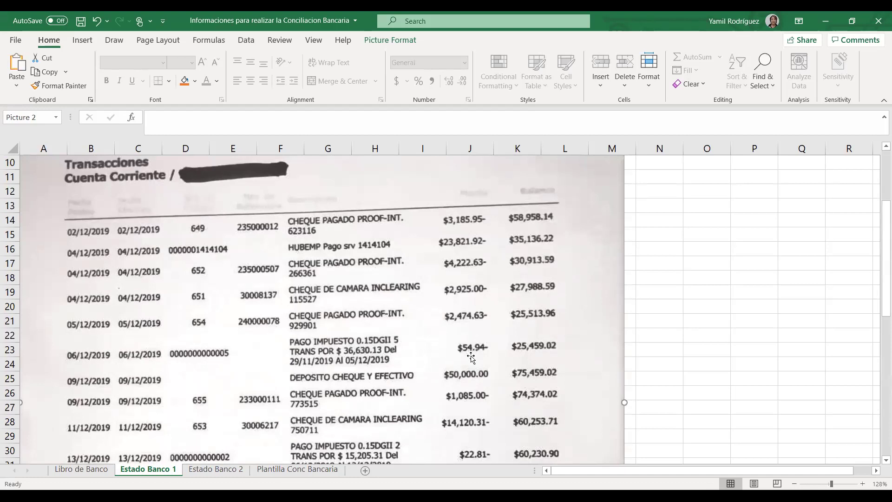
{"action": "scroll", "coordinate": [476, 347], "scroll_direction": "down", "scroll_amount": 2}
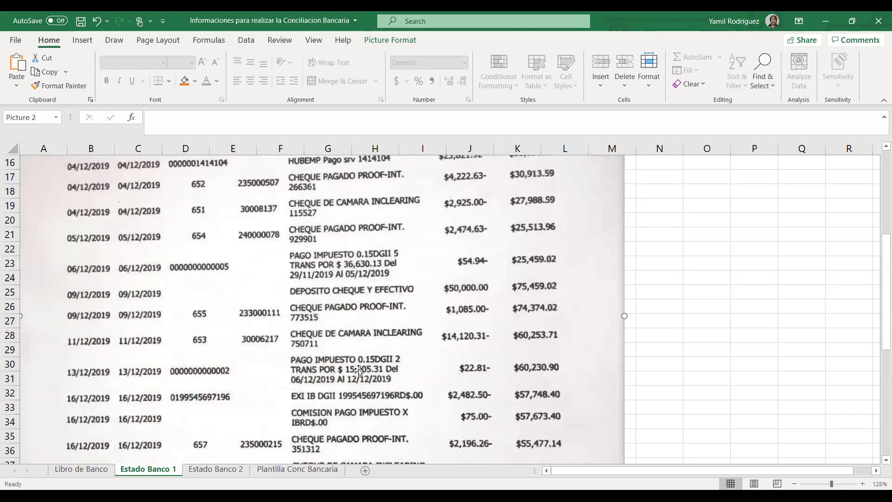
{"action": "scroll", "coordinate": [476, 364], "scroll_direction": "down", "scroll_amount": 2}
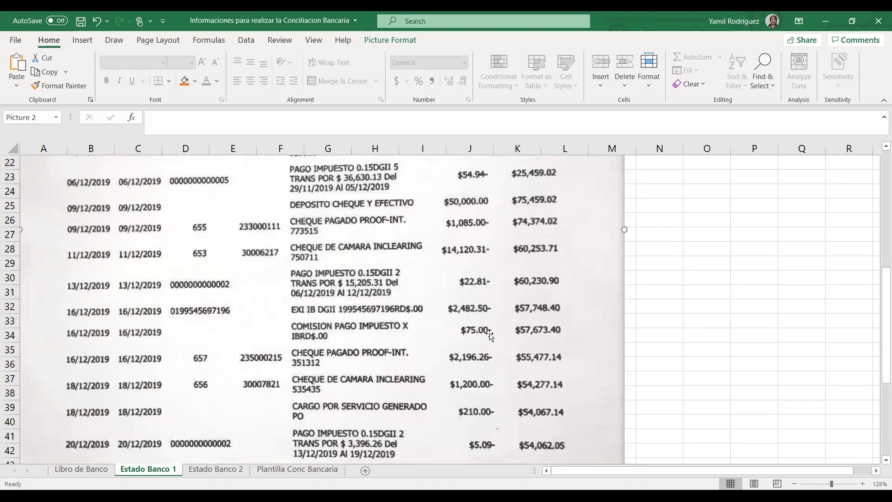
{"action": "scroll", "coordinate": [486, 335], "scroll_direction": "down", "scroll_amount": 2}
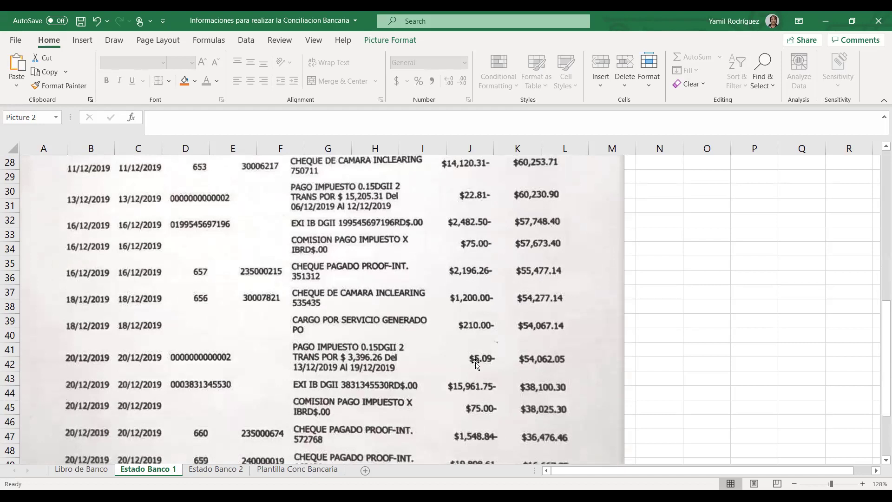
{"action": "scroll", "coordinate": [476, 363], "scroll_direction": "down", "scroll_amount": 1}
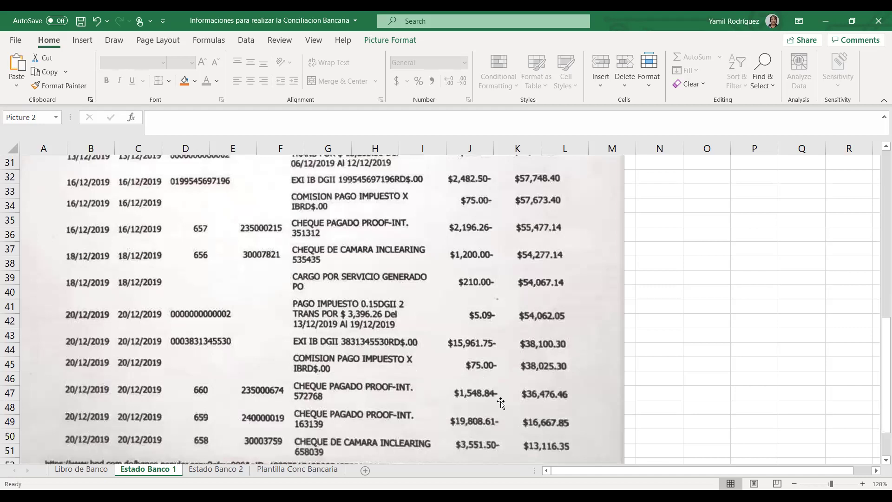
{"action": "scroll", "coordinate": [432, 379], "scroll_direction": "down", "scroll_amount": 2}
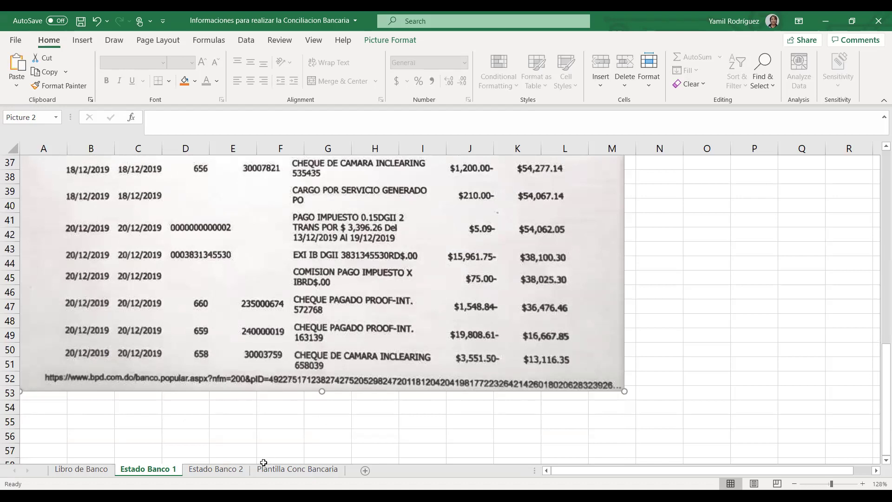
{"action": "left_click", "coordinate": [232, 470]}
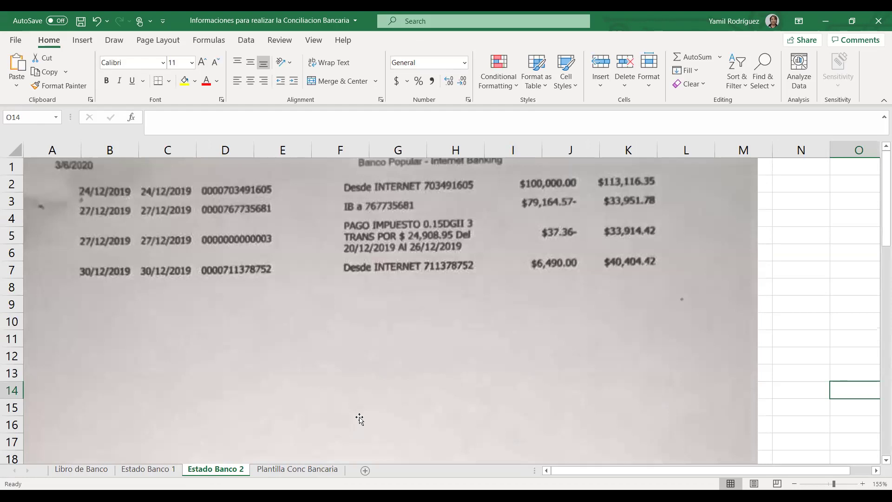
Open the Plantilla Conc Bancaria sheet and look over the whole reconciliation template for 31/12/2019
{"action": "left_click", "coordinate": [289, 471]}
{"action": "left_click", "coordinate": [496, 375]}
{"action": "scroll", "coordinate": [462, 358], "scroll_direction": "up", "scroll_amount": 6}
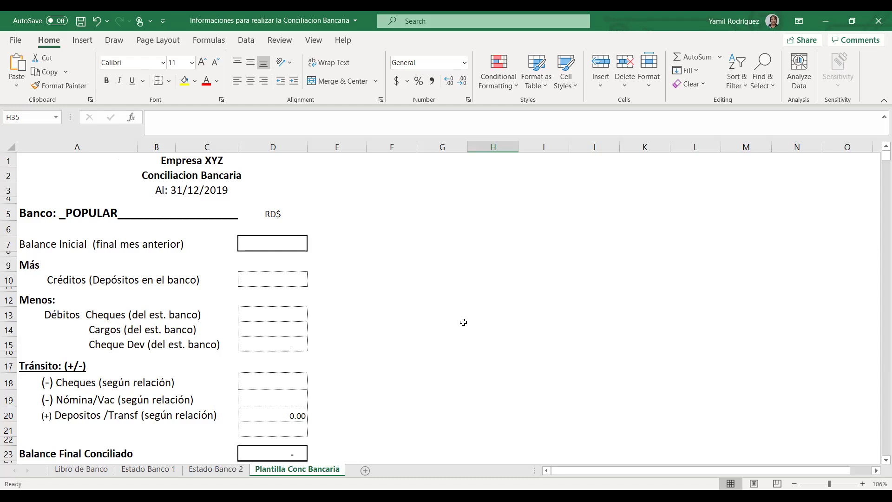
{"action": "left_click", "coordinate": [484, 291]}
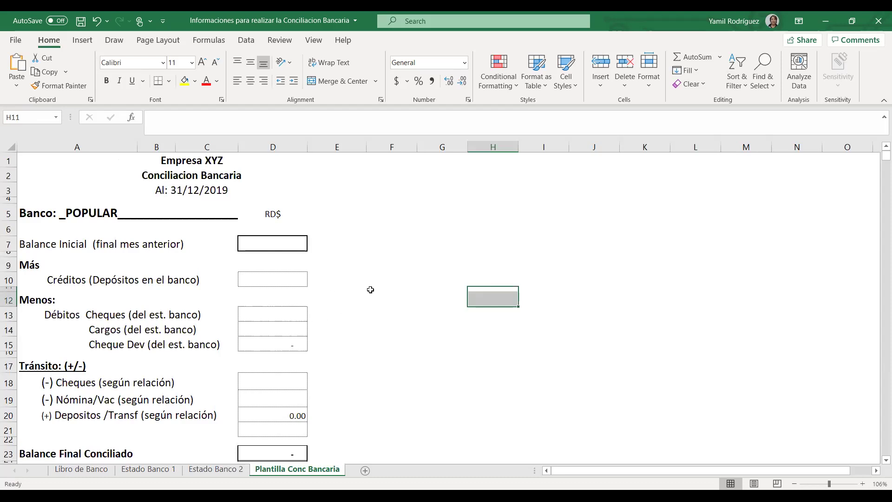
{"action": "scroll", "coordinate": [369, 298], "scroll_direction": "down", "scroll_amount": 4}
{"action": "scroll", "coordinate": [368, 304], "scroll_direction": "down", "scroll_amount": 2}
{"action": "scroll", "coordinate": [369, 305], "scroll_direction": "up", "scroll_amount": 6}
Examine the bank section's Balance Inicial, Créditos, Cheques, Cargos and Cheque Dev lines with their amount cells D7 to D15
{"action": "left_click", "coordinate": [38, 243]}
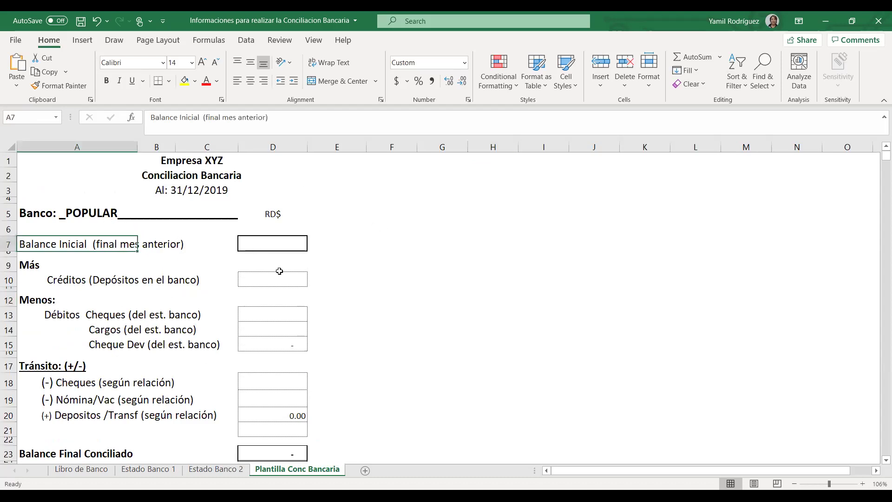
{"action": "key", "text": "Right"}
{"action": "key", "text": "Right"}
{"action": "key", "text": "Right"}
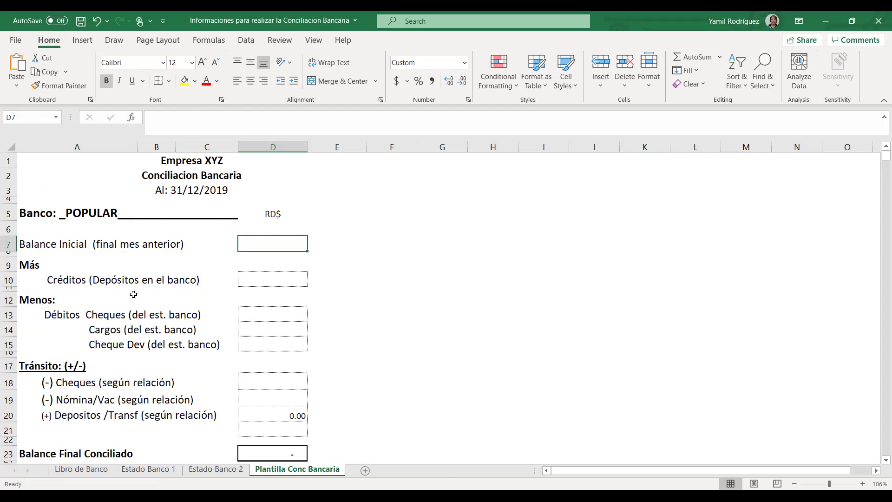
{"action": "left_click", "coordinate": [247, 281]}
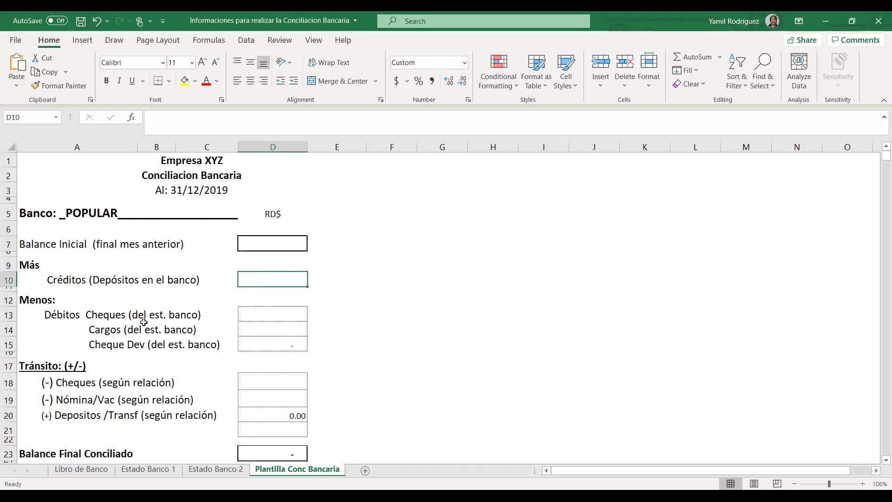
{"action": "left_click", "coordinate": [248, 318]}
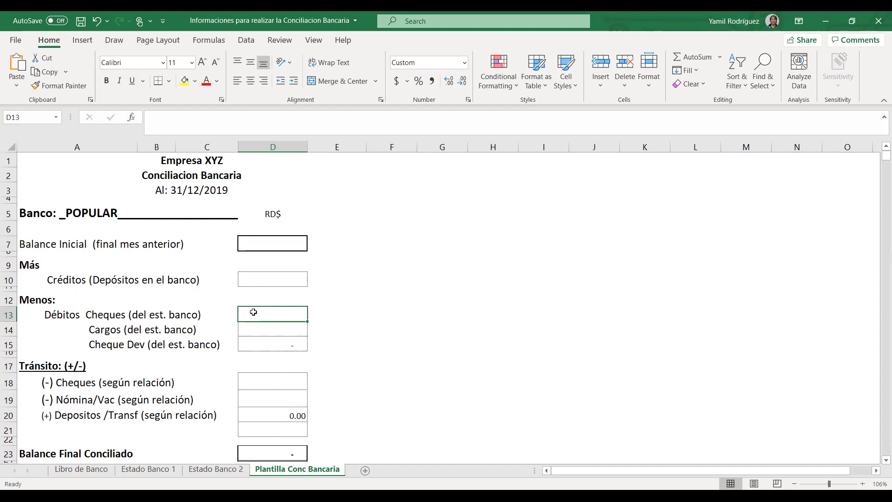
{"action": "left_click", "coordinate": [251, 331]}
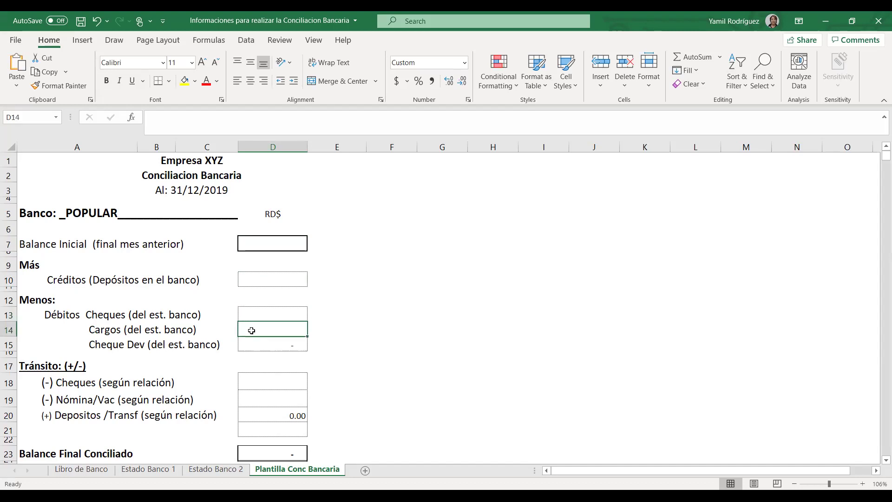
{"action": "left_click", "coordinate": [252, 345]}
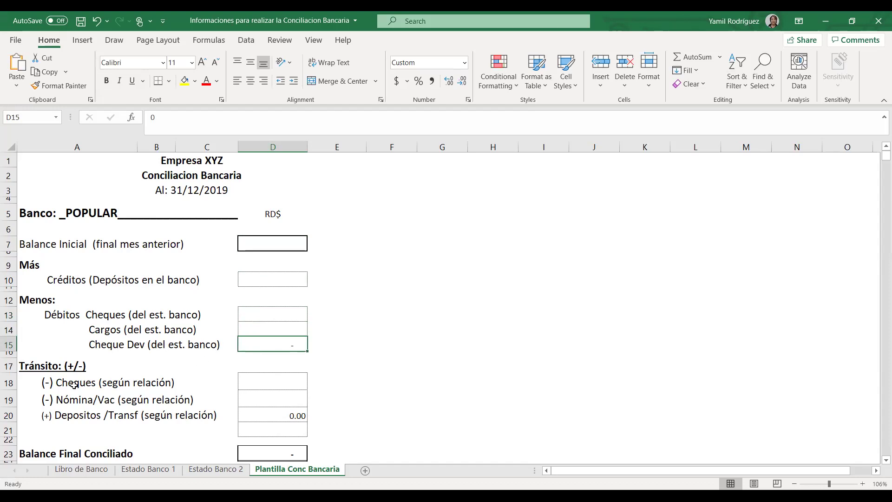
Examine the Tránsito lines in D18 to D20 and the bank section's Balance Final Conciliado formula in D23
{"action": "scroll", "coordinate": [96, 377], "scroll_direction": "down", "scroll_amount": 1}
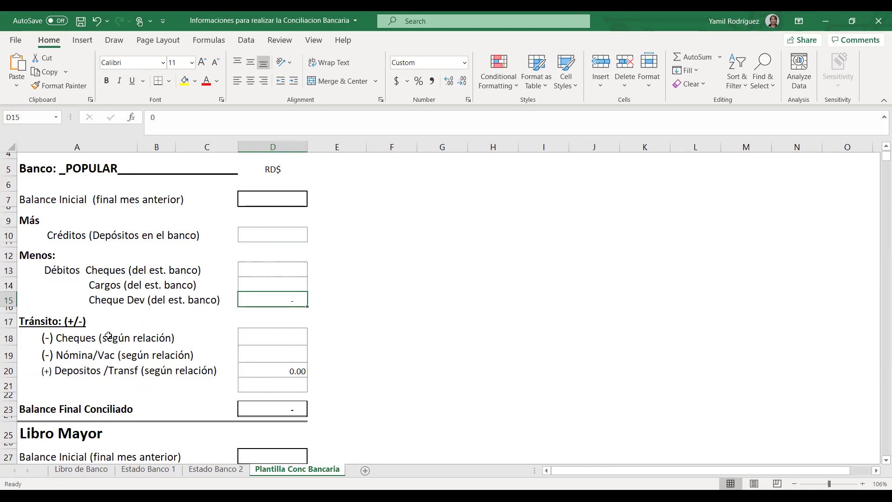
{"action": "left_click", "coordinate": [267, 335]}
{"action": "left_click", "coordinate": [274, 355]}
{"action": "left_click", "coordinate": [276, 371]}
{"action": "scroll", "coordinate": [276, 372], "scroll_direction": "down", "scroll_amount": 1}
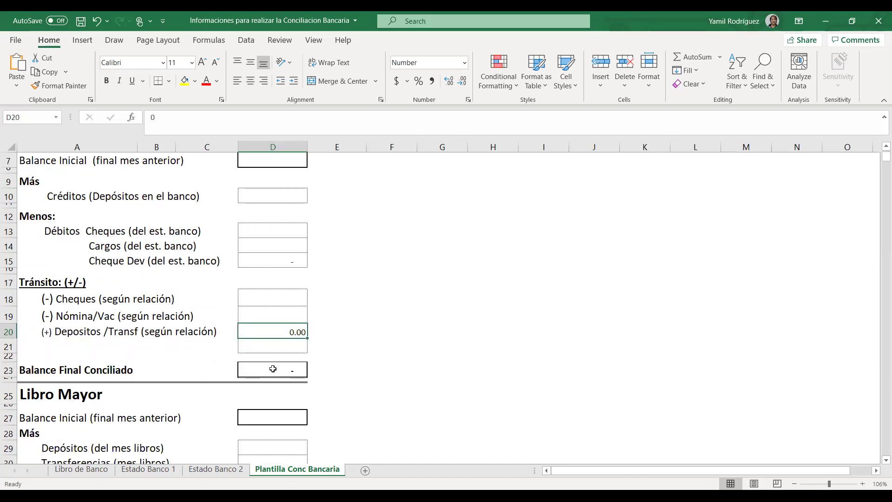
{"action": "left_click", "coordinate": [274, 369]}
Go through the bank section again from Balance Inicial in D7 down to Balance Final Conciliado in D23
{"action": "scroll", "coordinate": [269, 348], "scroll_direction": "up", "scroll_amount": 2}
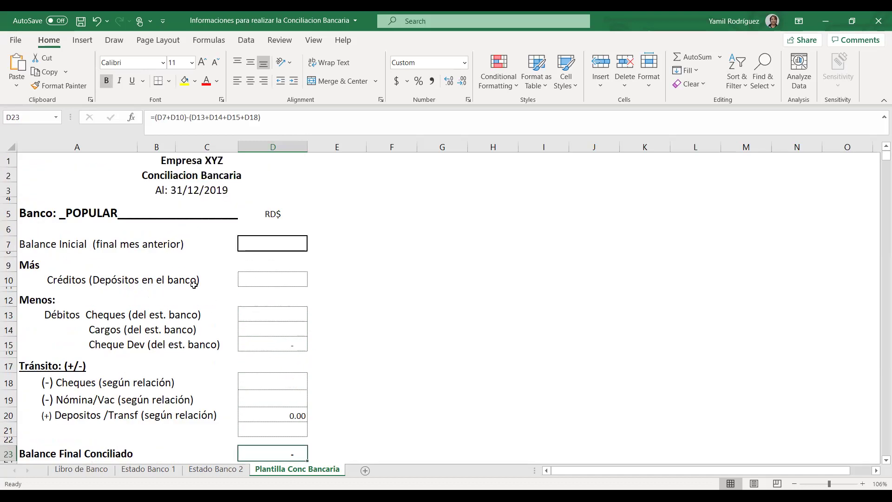
{"action": "left_click", "coordinate": [273, 244]}
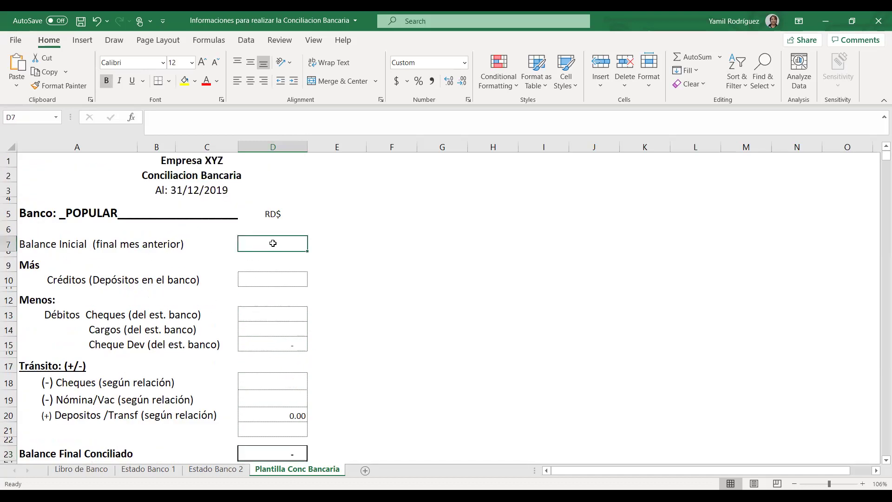
{"action": "left_click", "coordinate": [243, 278]}
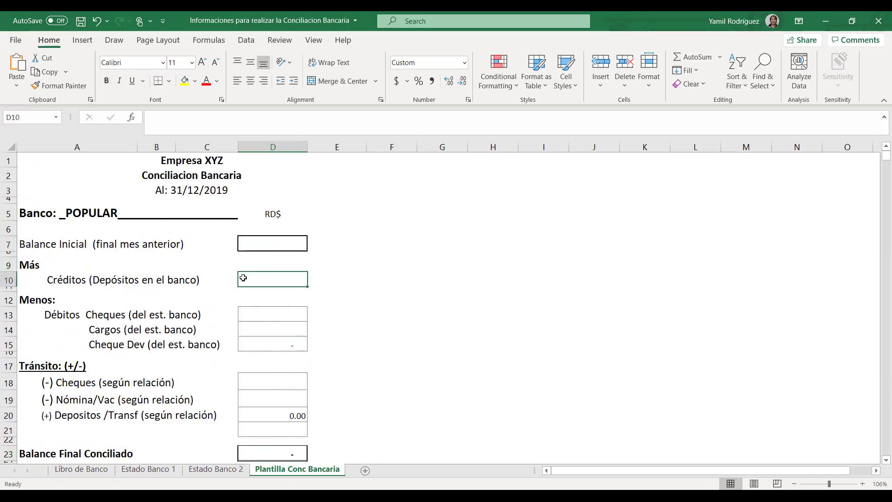
{"action": "left_click_drag", "start_coordinate": [267, 315], "coordinate": [267, 339]}
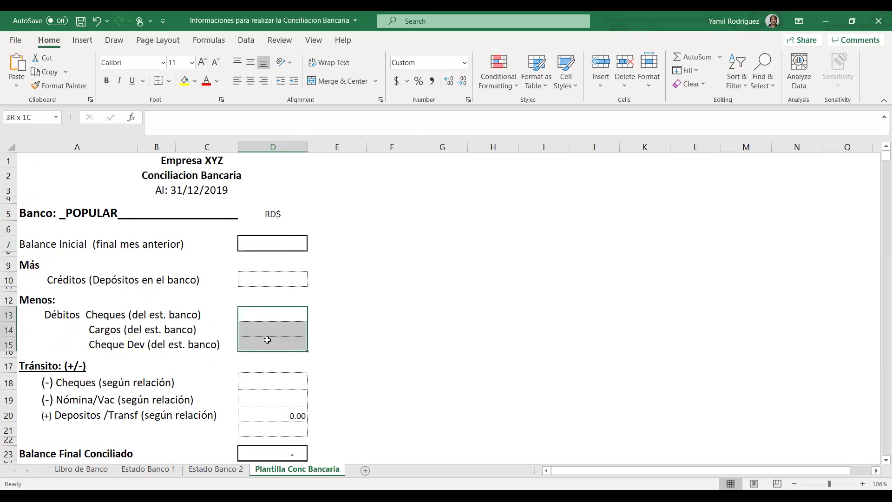
{"action": "scroll", "coordinate": [267, 340], "scroll_direction": "down", "scroll_amount": 1}
{"action": "left_click", "coordinate": [265, 339]}
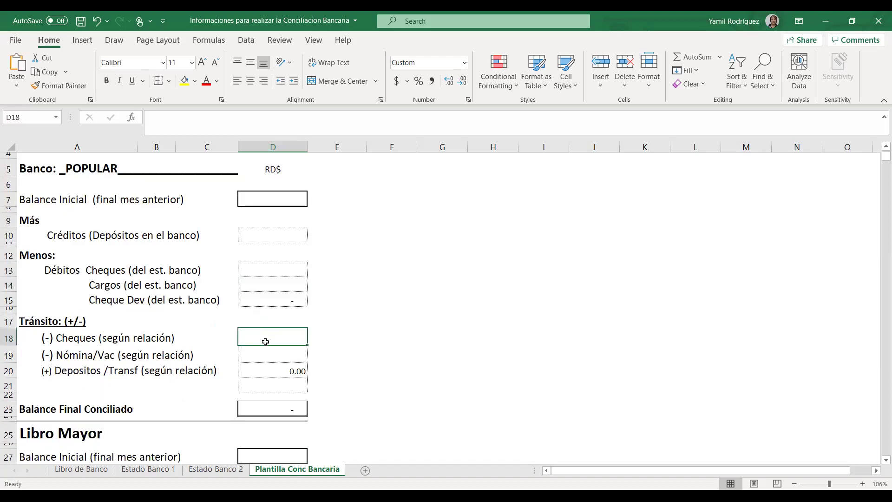
{"action": "left_click", "coordinate": [265, 351]}
{"action": "left_click", "coordinate": [259, 368]}
{"action": "left_click", "coordinate": [270, 402]}
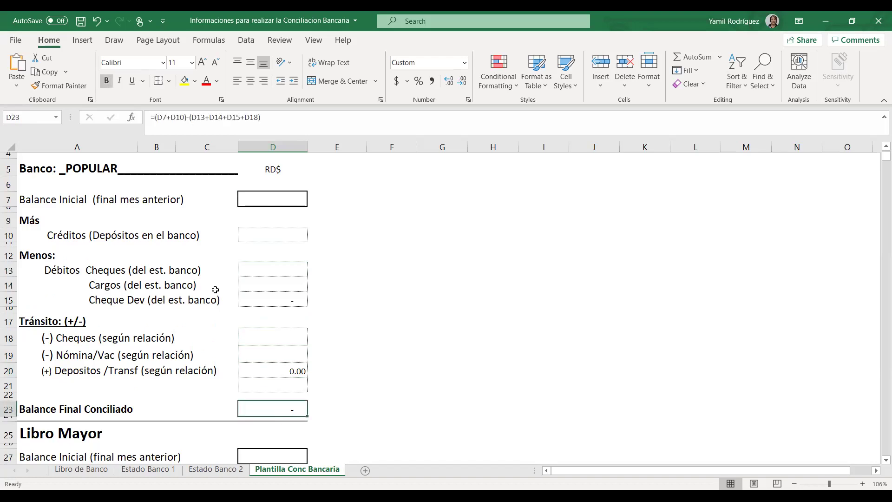
Examine the Libro Mayor section's Balance Inicial and Depósitos cells D27 and D29, comparing them with the bank section's Créditos line in row 10
{"action": "scroll", "coordinate": [216, 291], "scroll_direction": "down", "scroll_amount": 5}
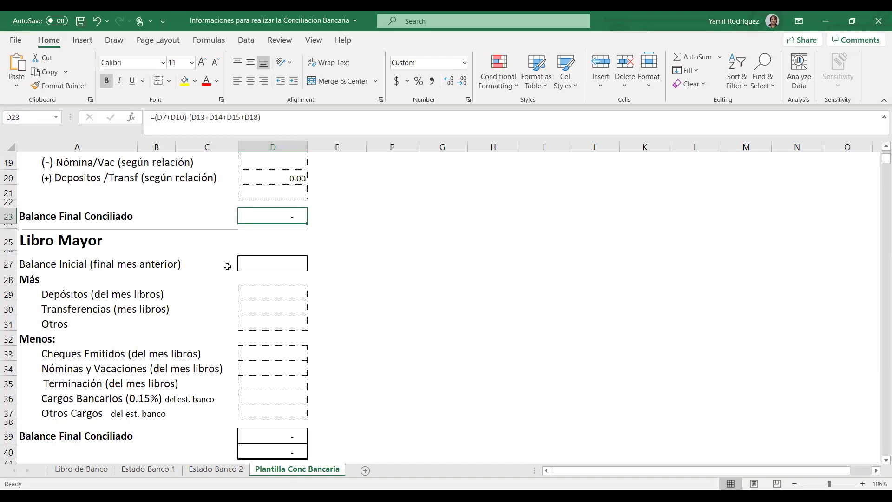
{"action": "left_click", "coordinate": [257, 263]}
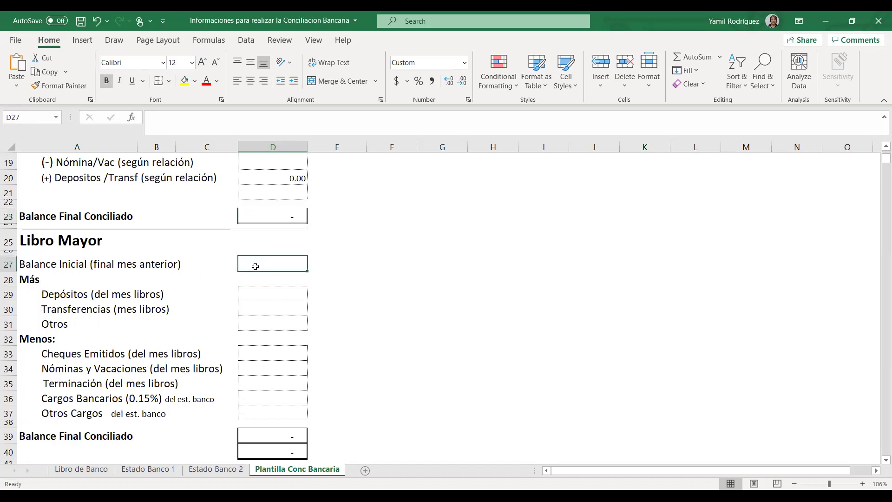
{"action": "left_click", "coordinate": [244, 292]}
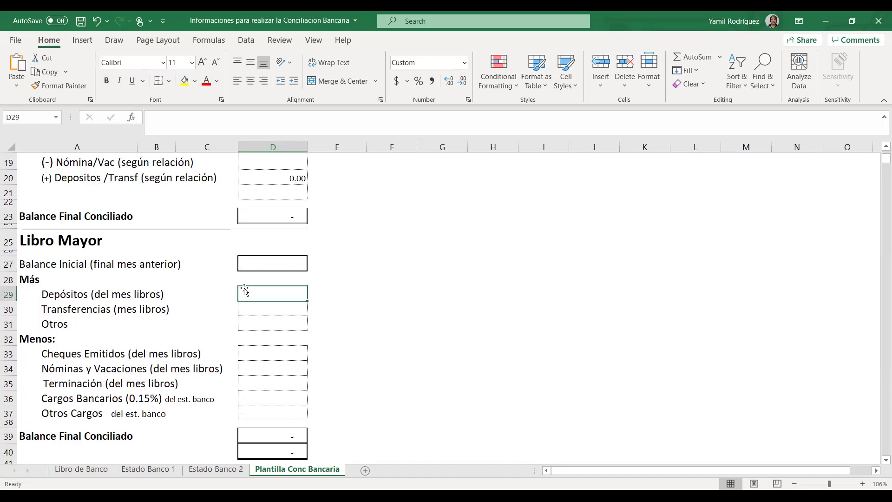
{"action": "scroll", "coordinate": [189, 241], "scroll_direction": "up", "scroll_amount": 4}
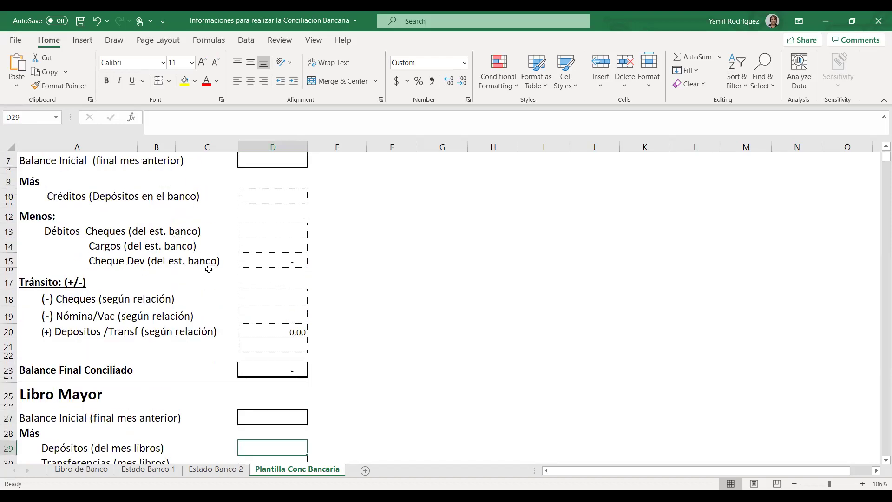
{"action": "scroll", "coordinate": [145, 289], "scroll_direction": "up", "scroll_amount": 2}
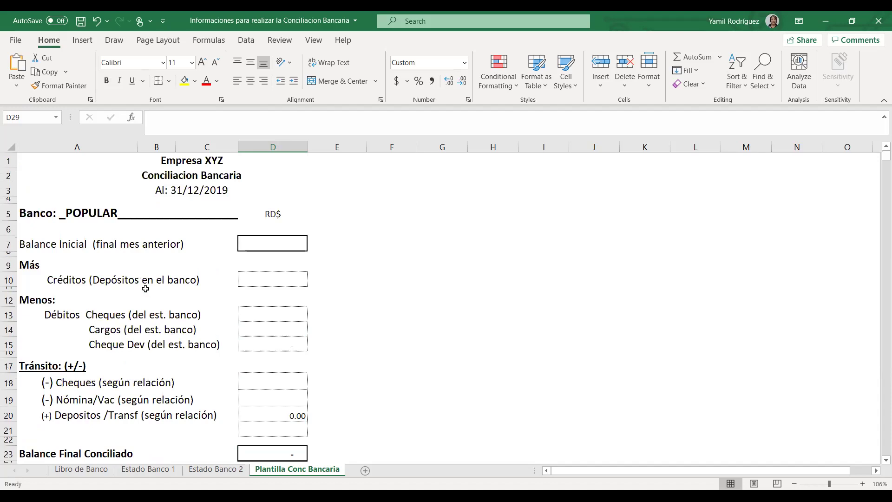
{"action": "left_click", "coordinate": [138, 283]}
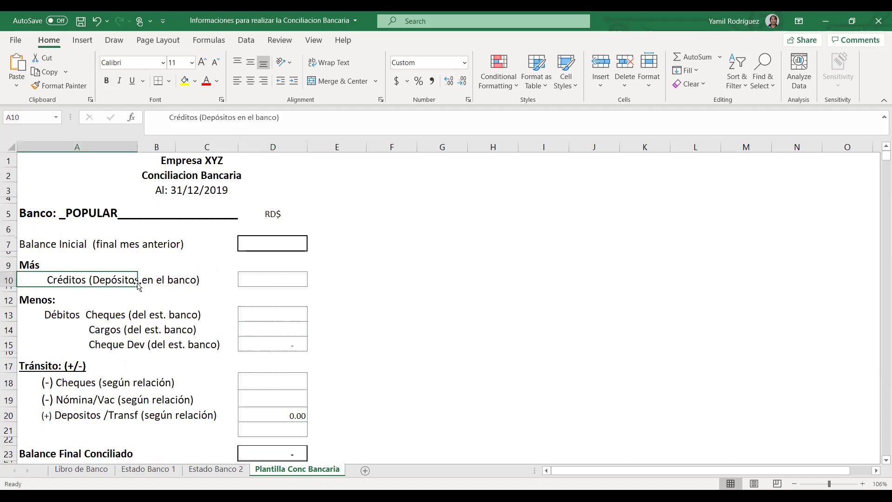
{"action": "left_click", "coordinate": [163, 284]}
Examine the Libro Mayor additions Depósitos, Transferencias and Otros with their amount cells D29 to D31
{"action": "scroll", "coordinate": [164, 307], "scroll_direction": "down", "scroll_amount": 6}
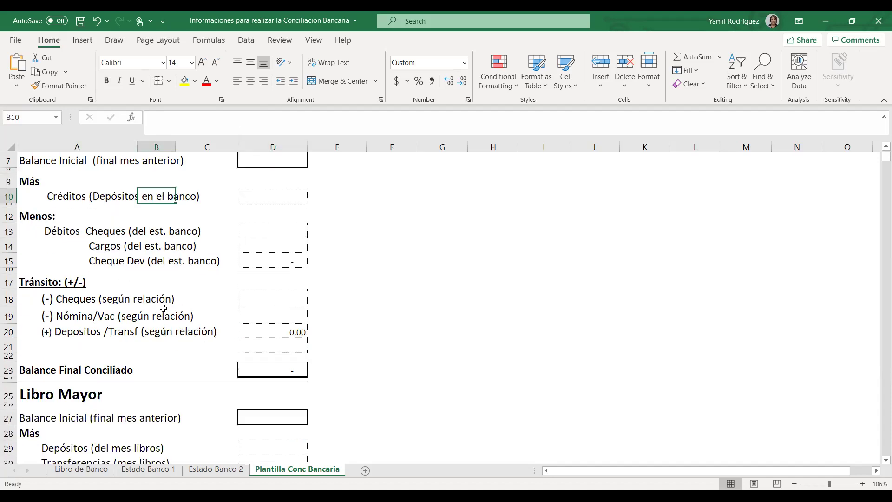
{"action": "left_click", "coordinate": [171, 329]}
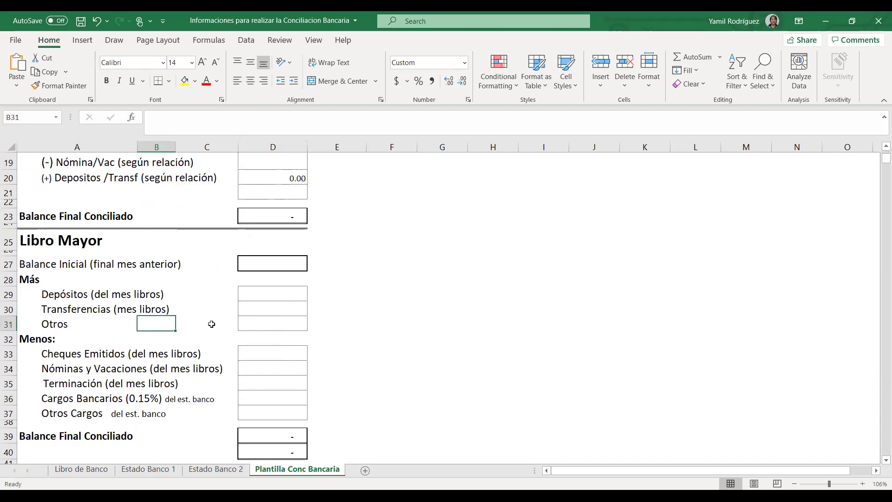
{"action": "left_click", "coordinate": [262, 292]}
{"action": "left_click", "coordinate": [256, 307]}
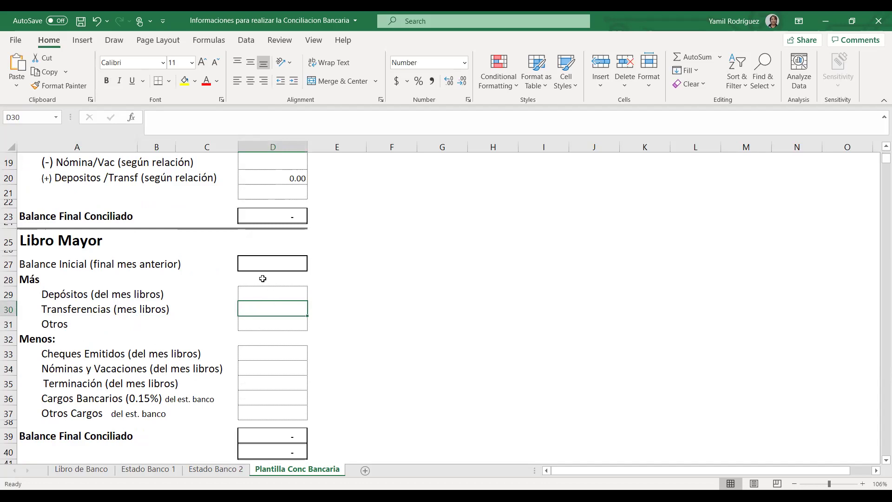
{"action": "left_click", "coordinate": [251, 319]}
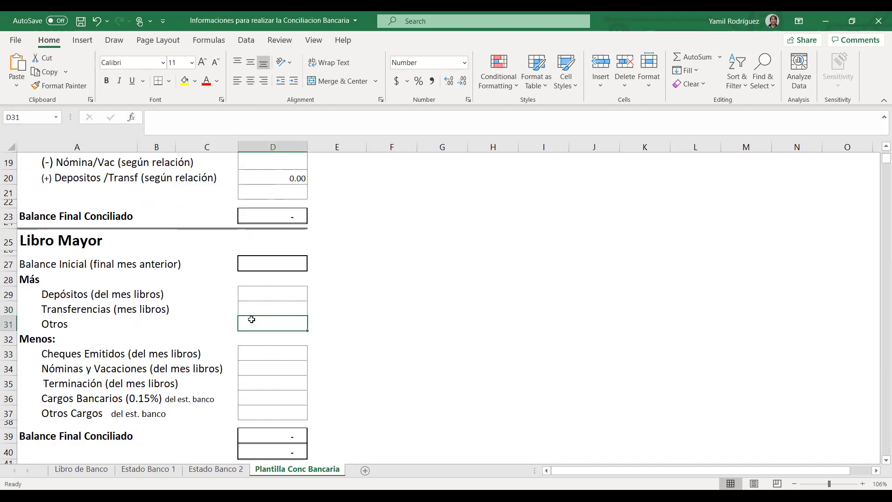
Go through the Libro Mayor deductions from Cheques Emitidos to Otros Cargos in cells D33 to D37
{"action": "scroll", "coordinate": [252, 319], "scroll_direction": "down", "scroll_amount": 1}
{"action": "left_click", "coordinate": [252, 307]}
{"action": "left_click", "coordinate": [255, 321]}
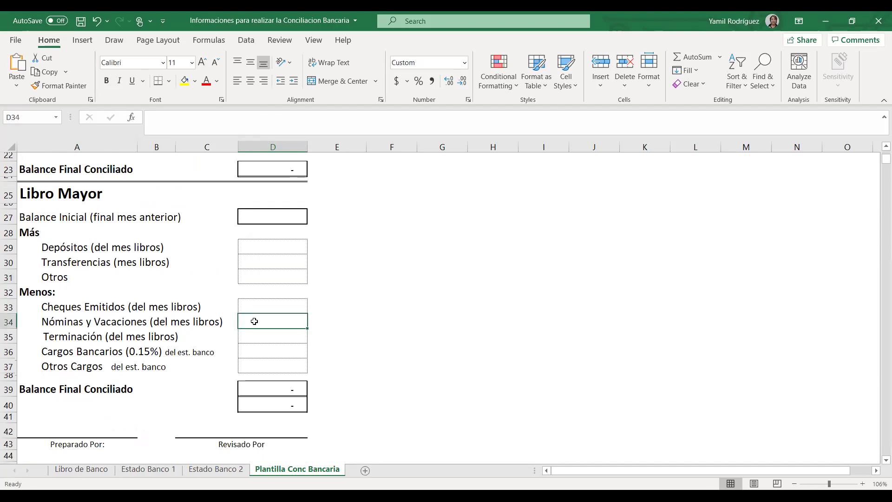
{"action": "left_click", "coordinate": [240, 333]}
{"action": "left_click", "coordinate": [241, 349]}
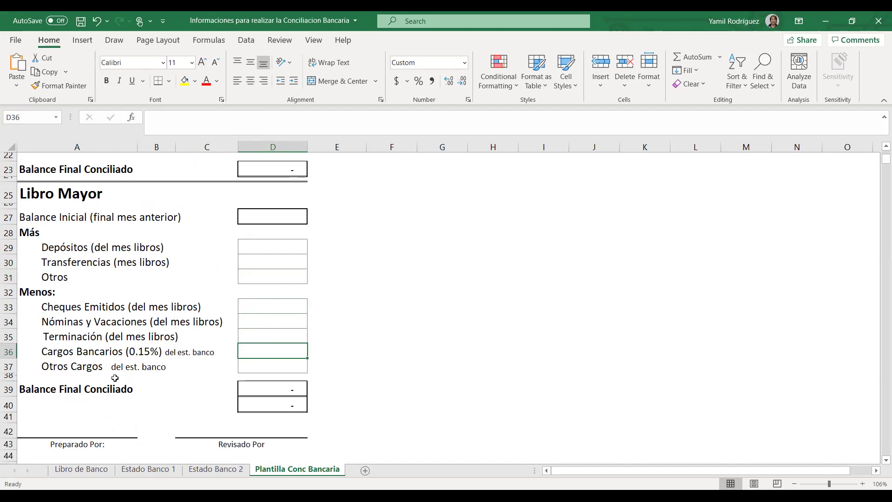
{"action": "left_click", "coordinate": [149, 371]}
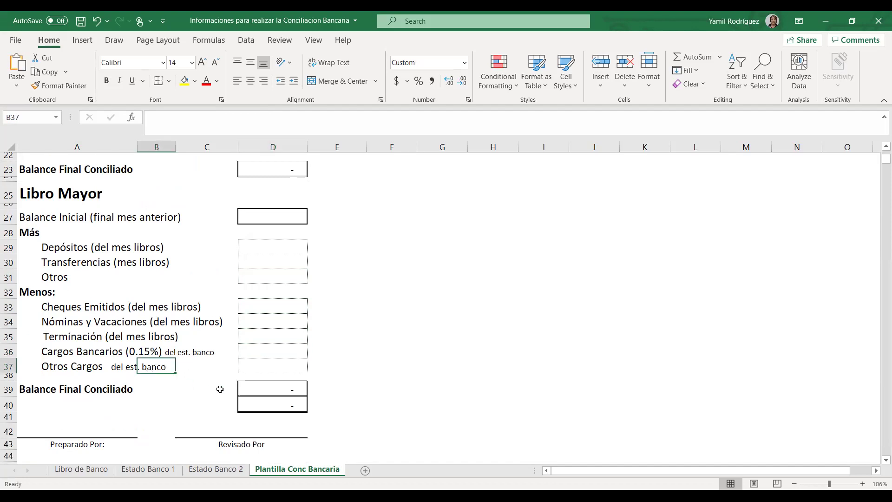
{"action": "left_click", "coordinate": [244, 364]}
Examine the Libro Mayor Balance Final Conciliado in D39, the difference formula in D40 and the bank section's final balance in D23
{"action": "left_click", "coordinate": [251, 389]}
{"action": "left_click", "coordinate": [258, 402]}
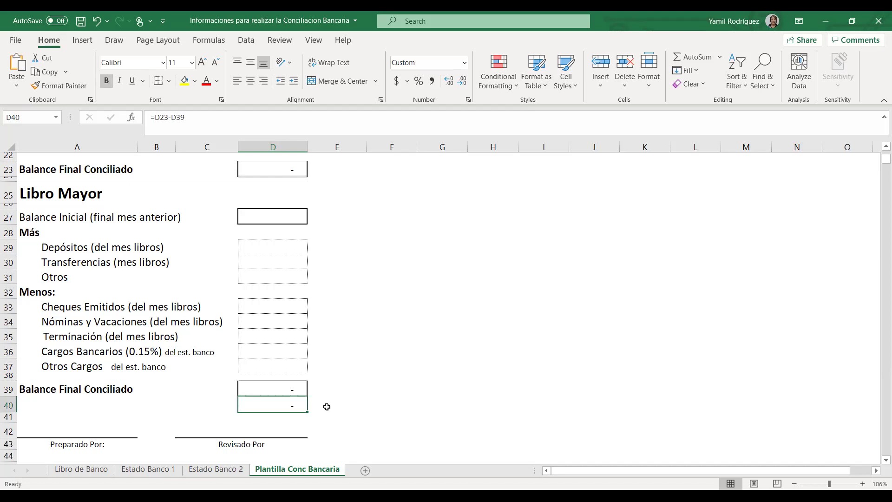
{"action": "scroll", "coordinate": [274, 417], "scroll_direction": "up", "scroll_amount": 2}
{"action": "left_click", "coordinate": [280, 257]}
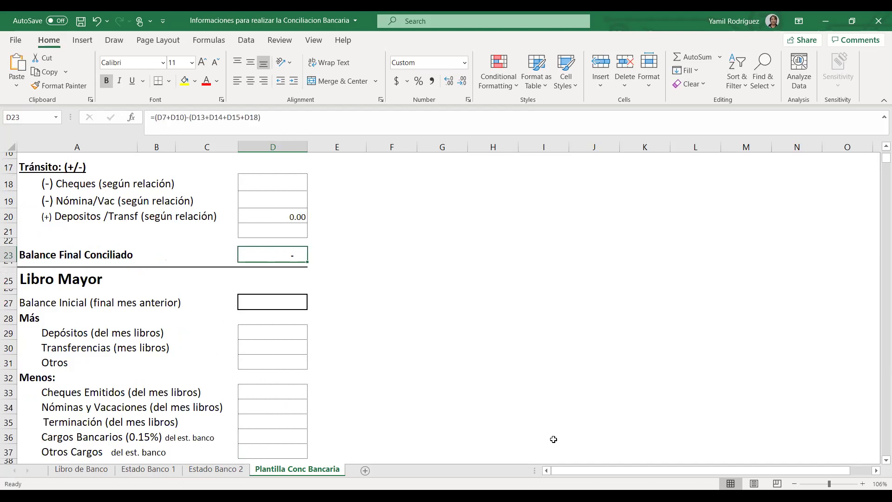
Look over the CHEQUES EN TRANSITO table in A48:E49 and the blank area A52:E53 below it
{"action": "scroll", "coordinate": [554, 439], "scroll_direction": "down", "scroll_amount": 5}
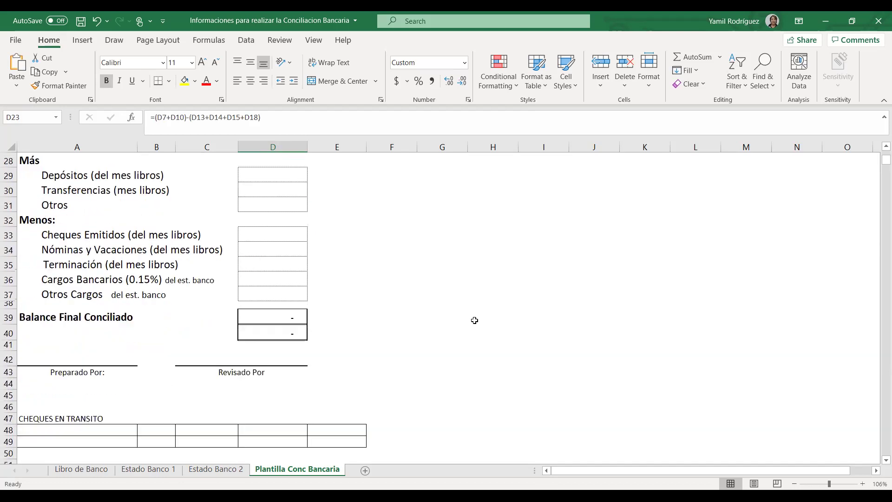
{"action": "left_click_drag", "start_coordinate": [72, 386], "coordinate": [337, 400]}
{"action": "left_click_drag", "start_coordinate": [74, 432], "coordinate": [351, 451]}
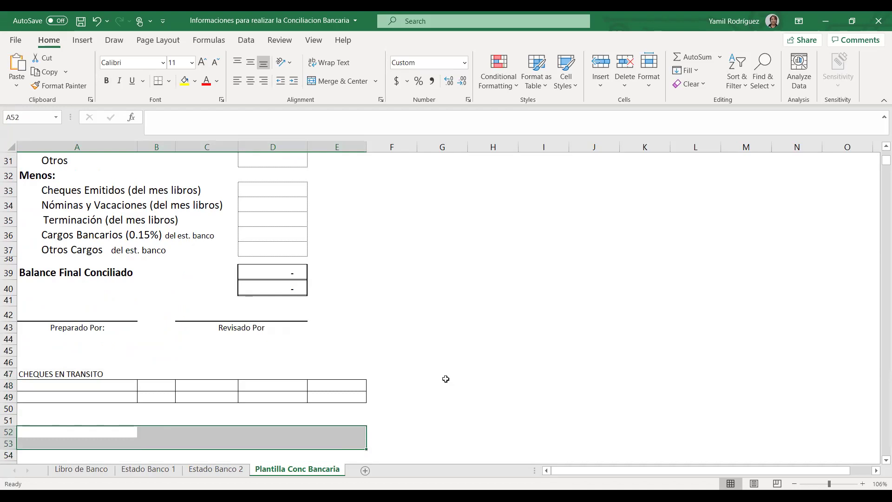
Check the template's bank name, date and Balance Inicial cell against the month in the Libro de Banco heading
{"action": "scroll", "coordinate": [446, 379], "scroll_direction": "up", "scroll_amount": 10}
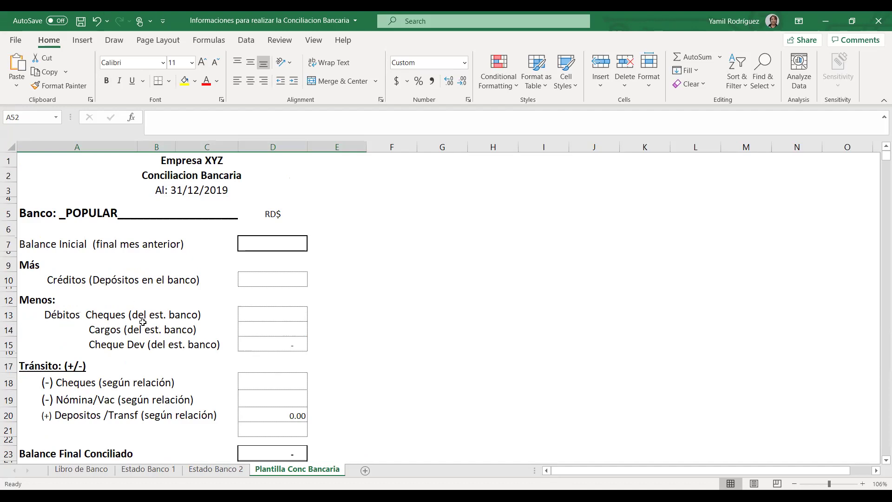
{"action": "left_click", "coordinate": [85, 208]}
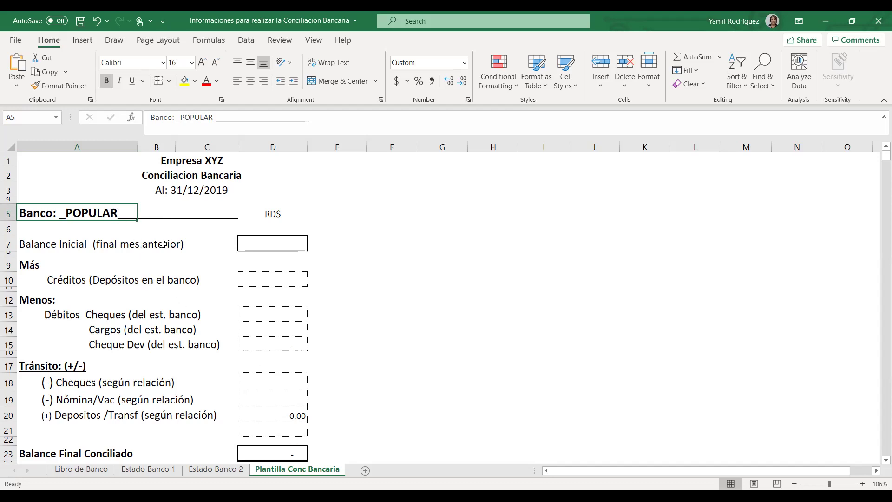
{"action": "left_click", "coordinate": [283, 244]}
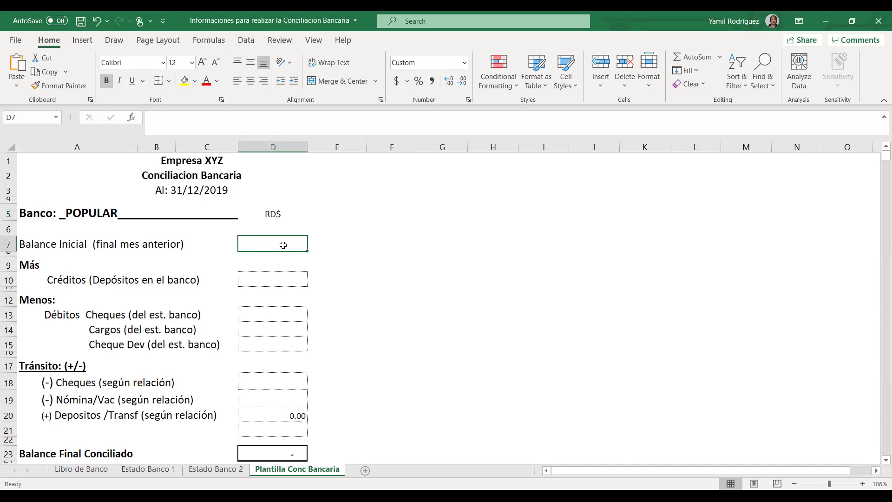
{"action": "left_click", "coordinate": [228, 194]}
{"action": "left_click", "coordinate": [95, 469]}
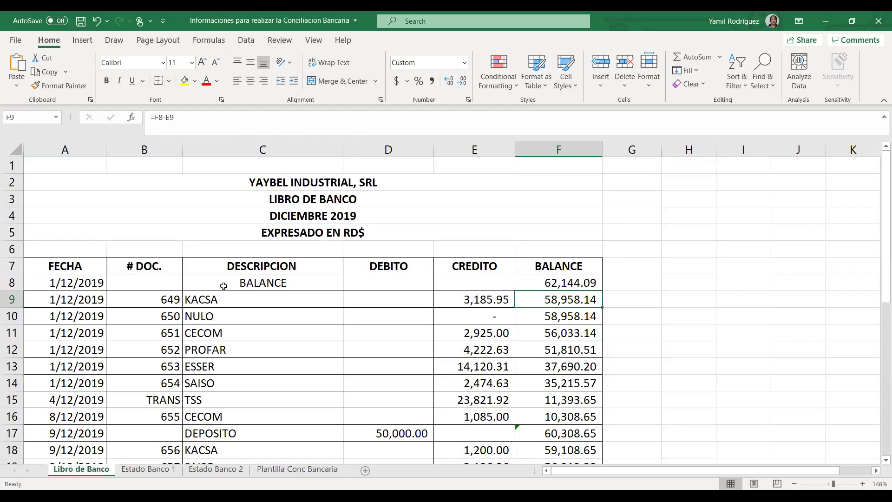
{"action": "left_click", "coordinate": [298, 213]}
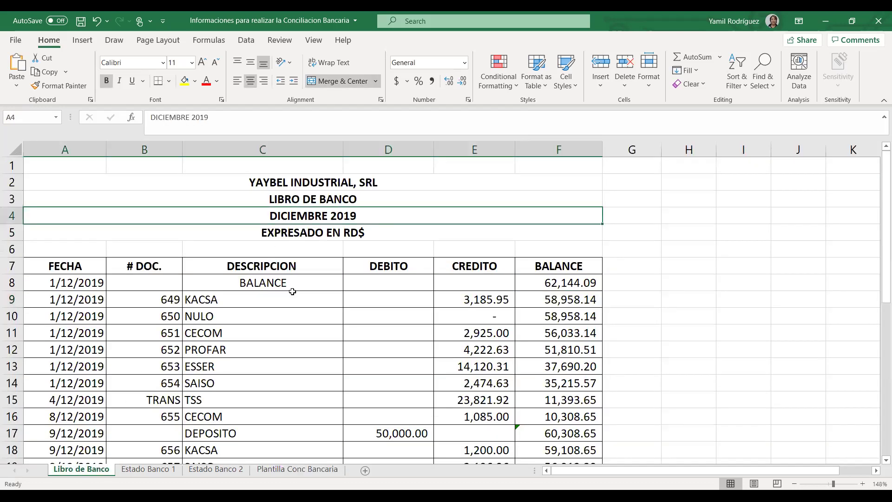
{"action": "left_click", "coordinate": [266, 473]}
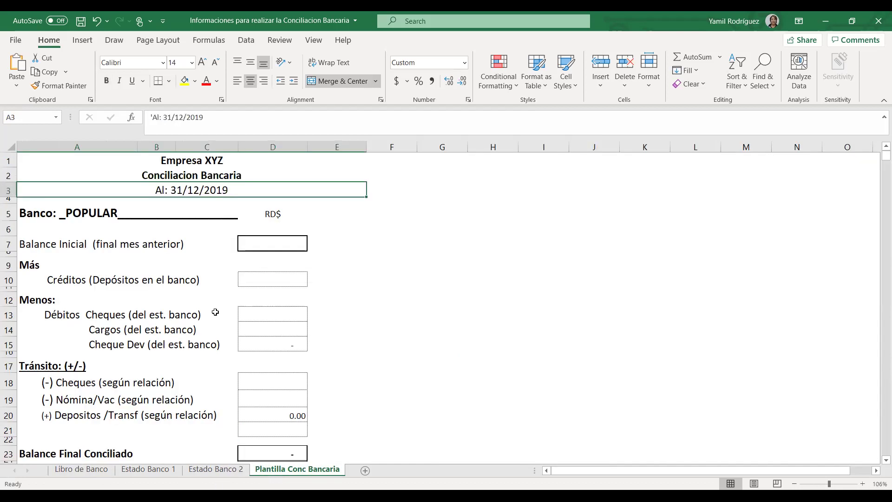
Look up the opening balance in F8 of Libro de Banco and enter 62,144.09 as the bank section's Balance Inicial in D7
{"action": "left_click", "coordinate": [262, 245]}
{"action": "left_click", "coordinate": [90, 470]}
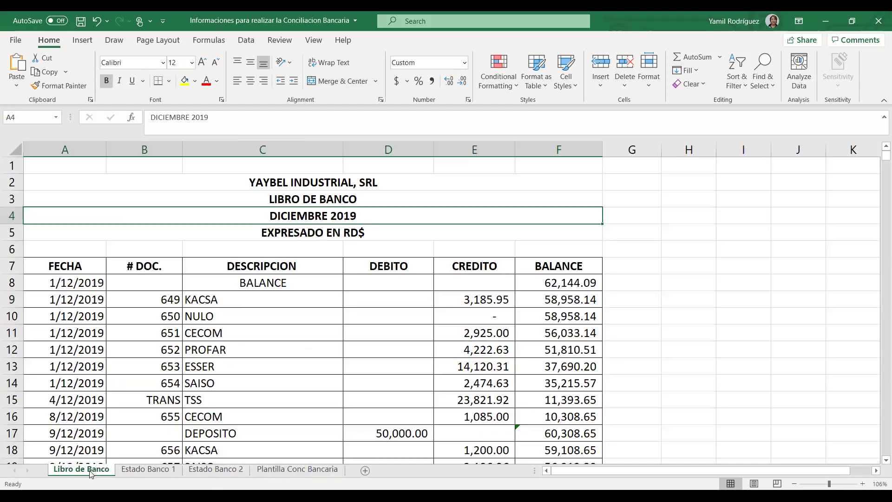
{"action": "left_click", "coordinate": [541, 282]}
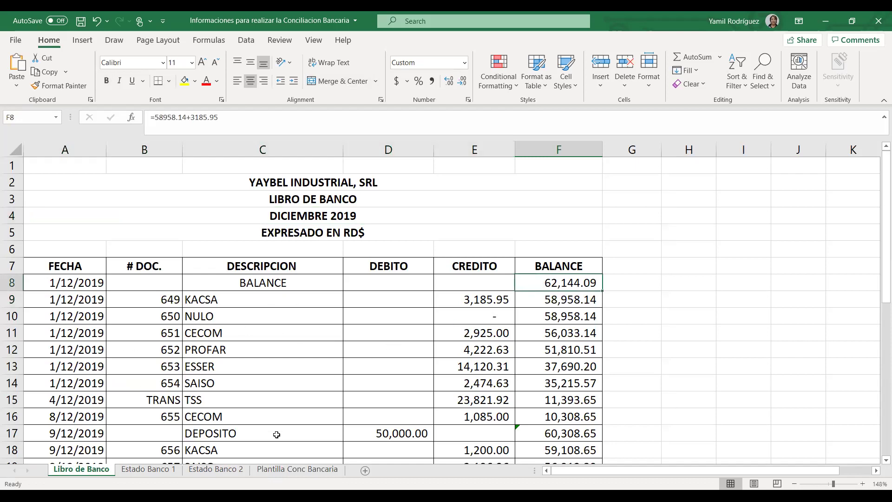
{"action": "left_click", "coordinate": [293, 471]}
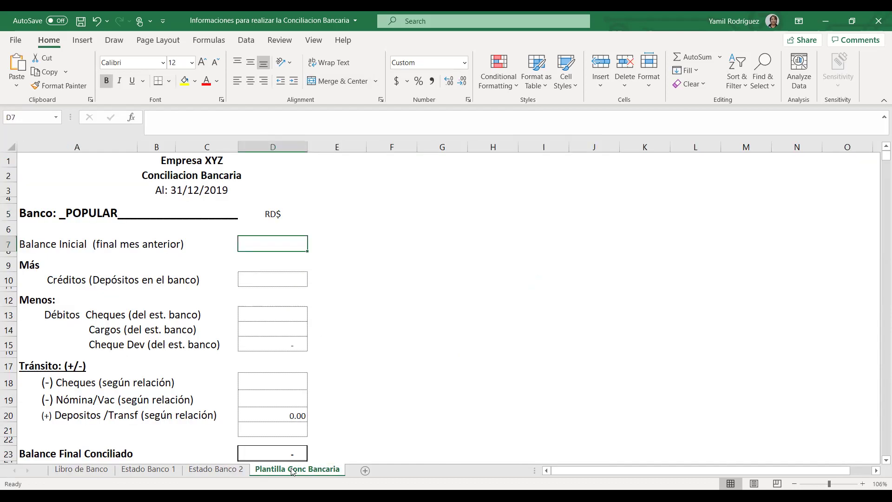
{"action": "type", "text": "6"}
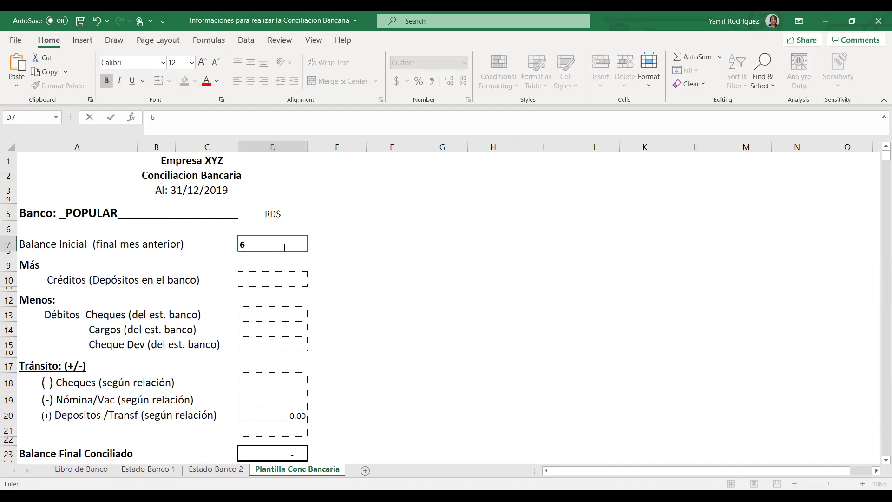
{"action": "type", "text": "2,144.09"}
{"action": "key", "text": "Return"}
{"action": "left_click", "coordinate": [437, 325]}
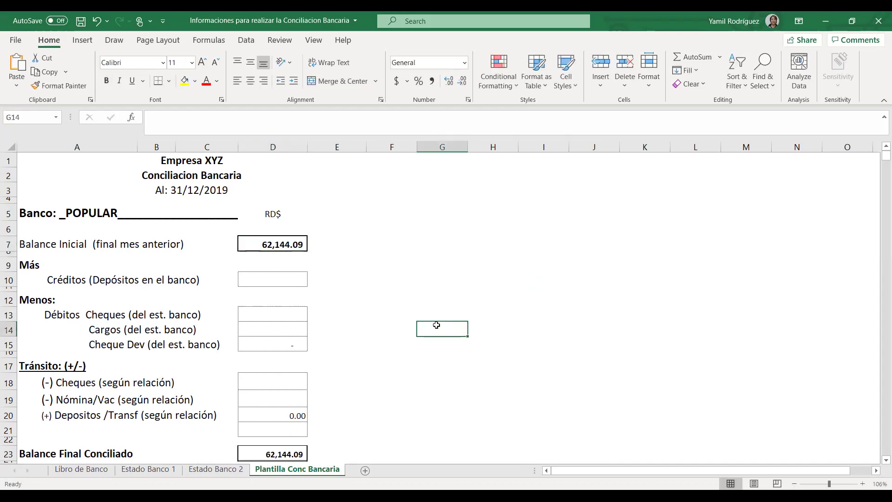
Examine the Créditos (Depósitos en el banco) line in row 10 of the reconciliation template
{"action": "left_click", "coordinate": [90, 282]}
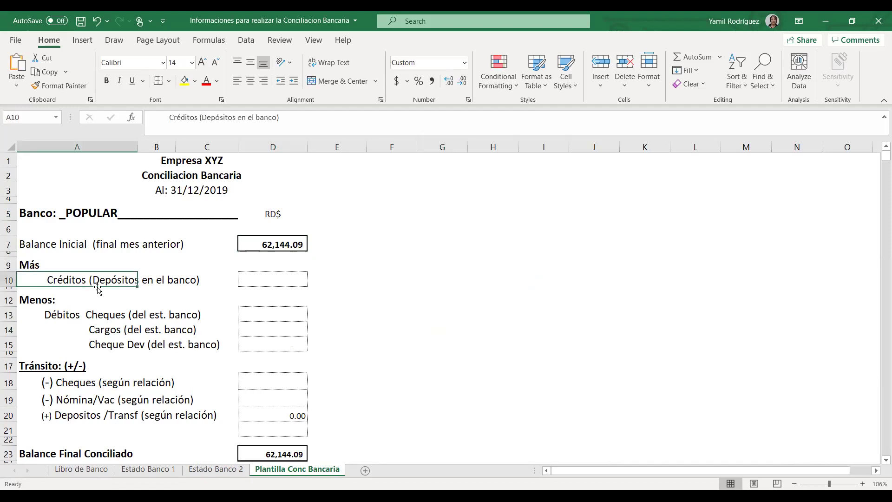
{"action": "left_click", "coordinate": [161, 280]}
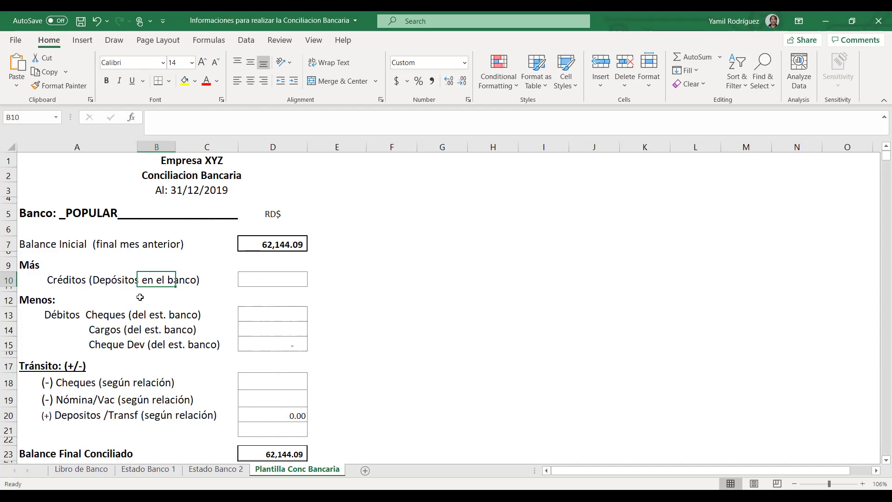
{"action": "left_click", "coordinate": [431, 362]}
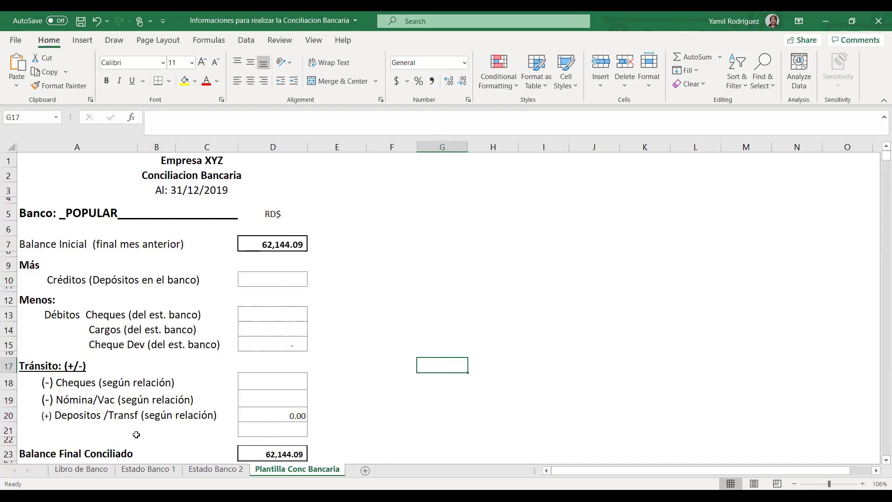
Open the Estado Banco 1 sheet and review the December statement transactions for deposits credited by the bank
{"action": "left_click", "coordinate": [140, 469]}
{"action": "scroll", "coordinate": [419, 389], "scroll_direction": "up", "scroll_amount": 12}
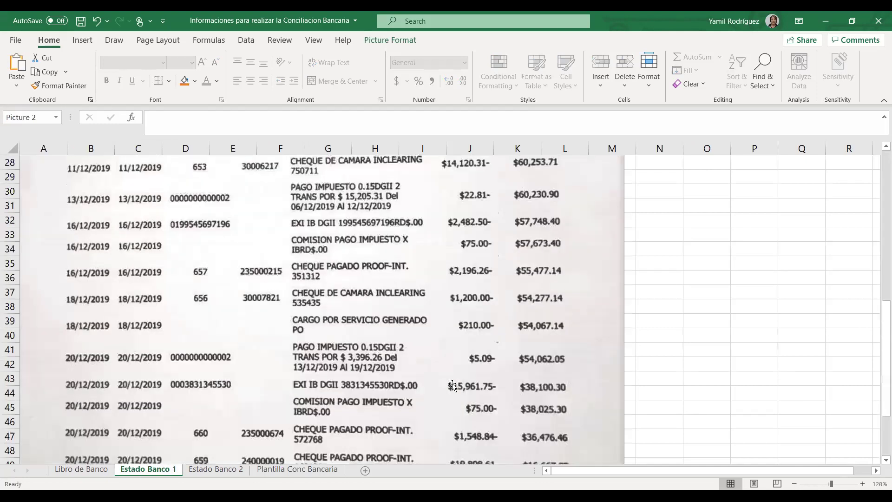
{"action": "scroll", "coordinate": [659, 339], "scroll_direction": "down", "scroll_amount": 2}
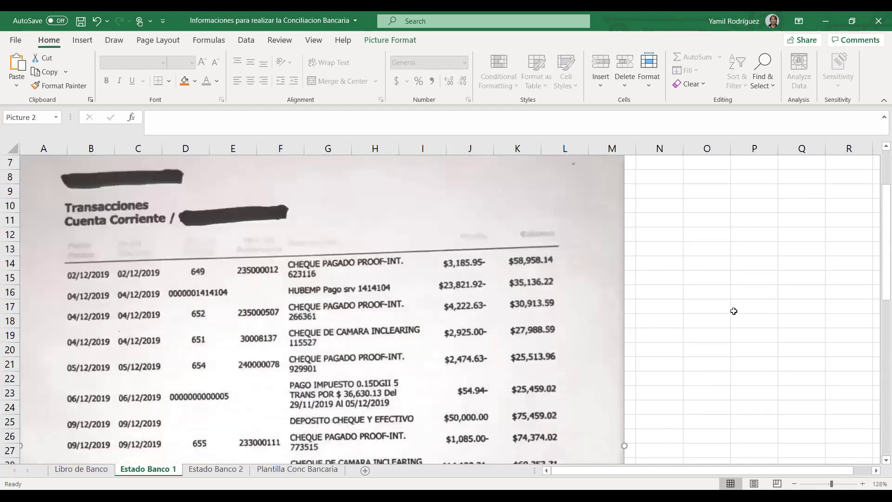
{"action": "left_click", "coordinate": [704, 293]}
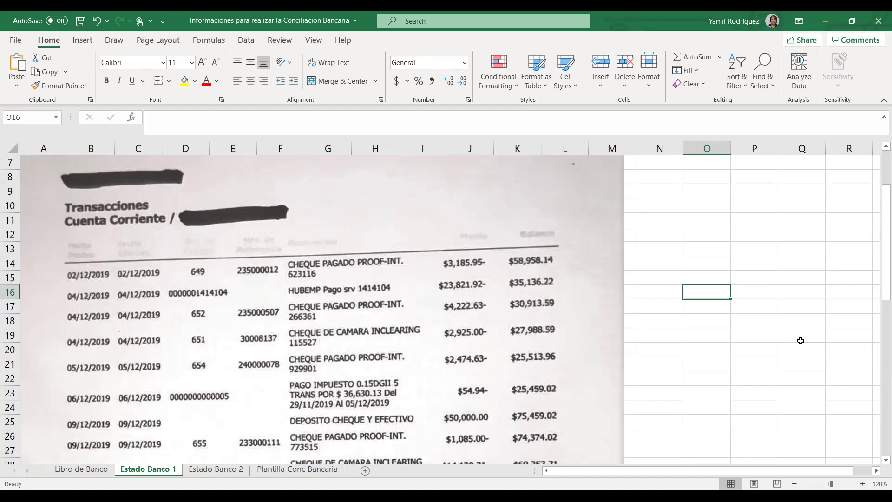
{"action": "scroll", "coordinate": [494, 299], "scroll_direction": "down", "scroll_amount": 1}
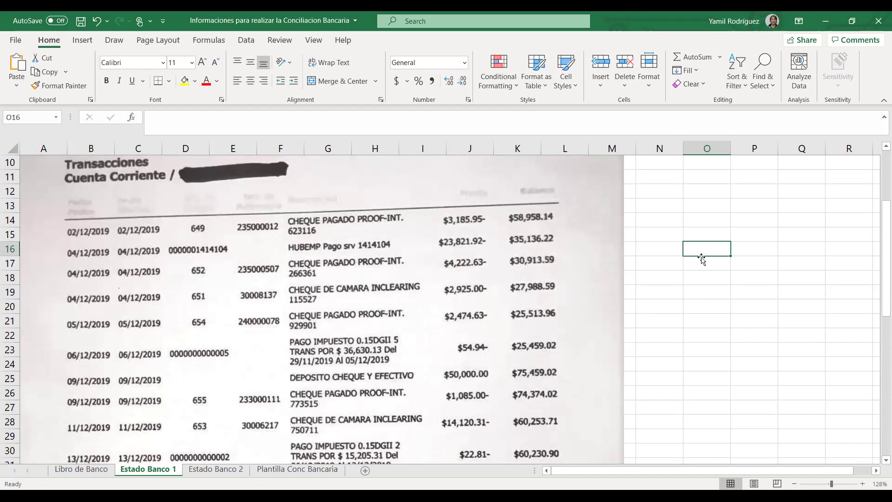
Record the 50,000 statement deposit in O16 of Estado Banco 1 and apply comma style to column O
{"action": "type", "text": "50000"}
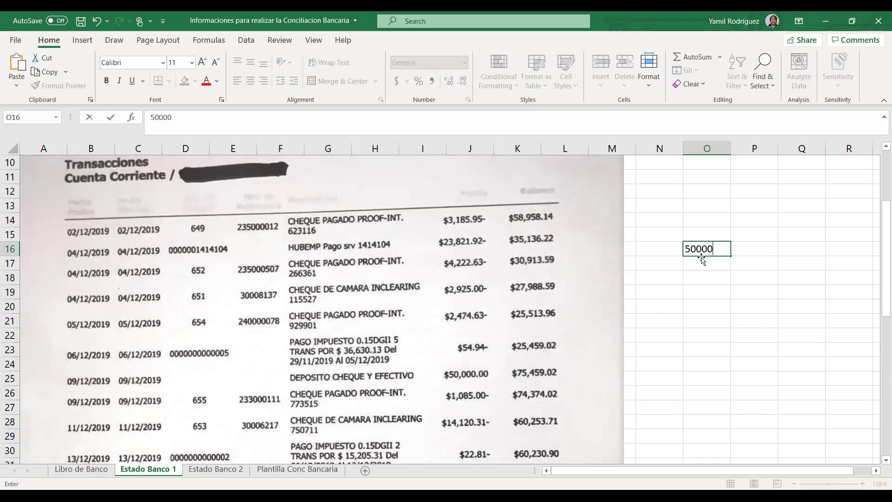
{"action": "key", "text": "Return"}
{"action": "left_click", "coordinate": [700, 250]}
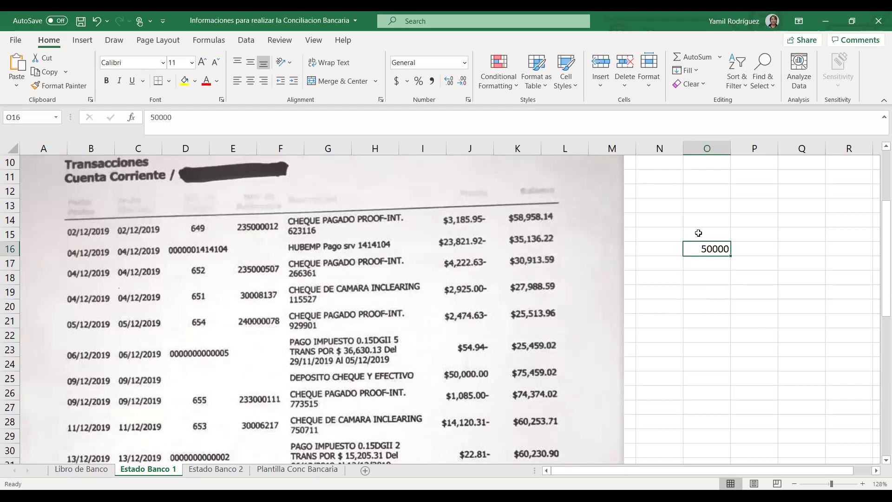
{"action": "left_click", "coordinate": [707, 148]}
{"action": "left_click", "coordinate": [431, 81]}
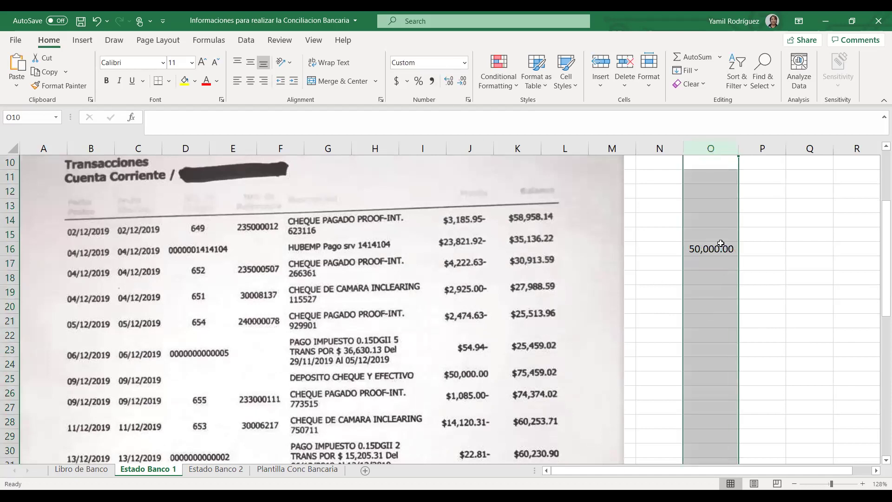
{"action": "left_click", "coordinate": [725, 265]}
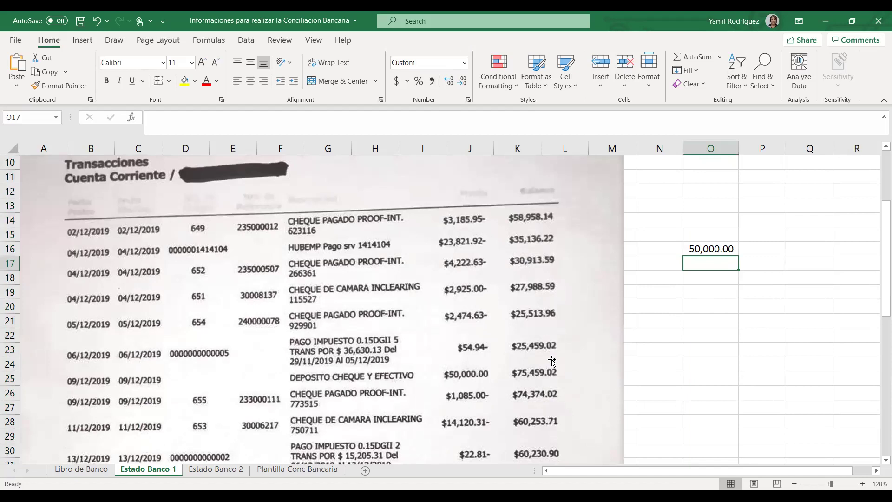
Review the remaining transactions on Estado Banco 1 and those on Estado Banco 2 for further deposits credited by the bank
{"action": "scroll", "coordinate": [541, 360], "scroll_direction": "down", "scroll_amount": 1}
{"action": "scroll", "coordinate": [507, 338], "scroll_direction": "down", "scroll_amount": 1}
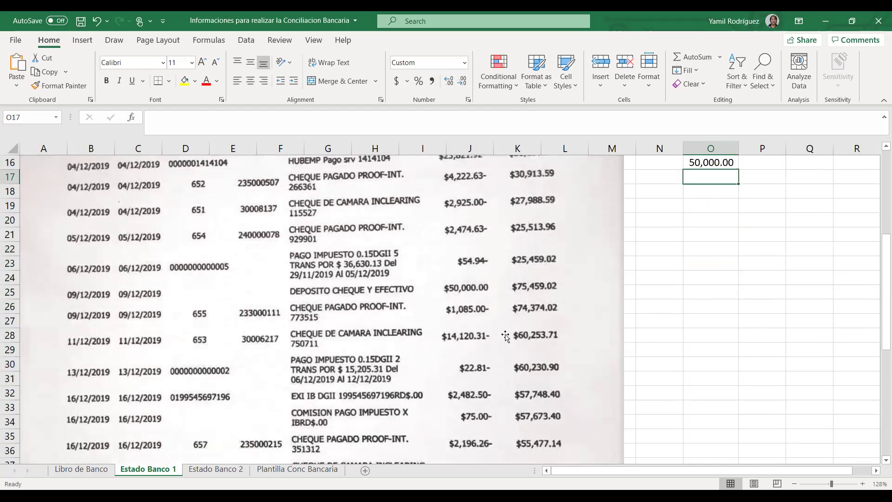
{"action": "scroll", "coordinate": [505, 337], "scroll_direction": "down", "scroll_amount": 1}
{"action": "scroll", "coordinate": [507, 353], "scroll_direction": "down", "scroll_amount": 1}
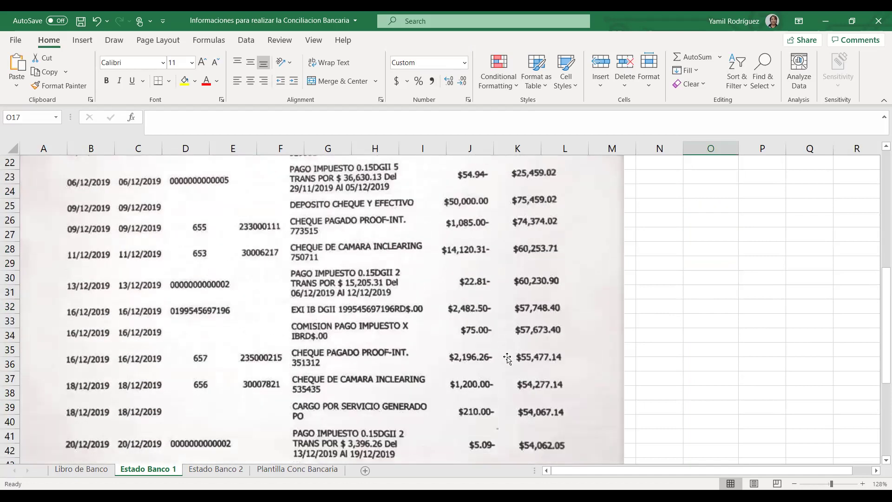
{"action": "scroll", "coordinate": [508, 358], "scroll_direction": "down", "scroll_amount": 1}
{"action": "scroll", "coordinate": [508, 359], "scroll_direction": "down", "scroll_amount": 1}
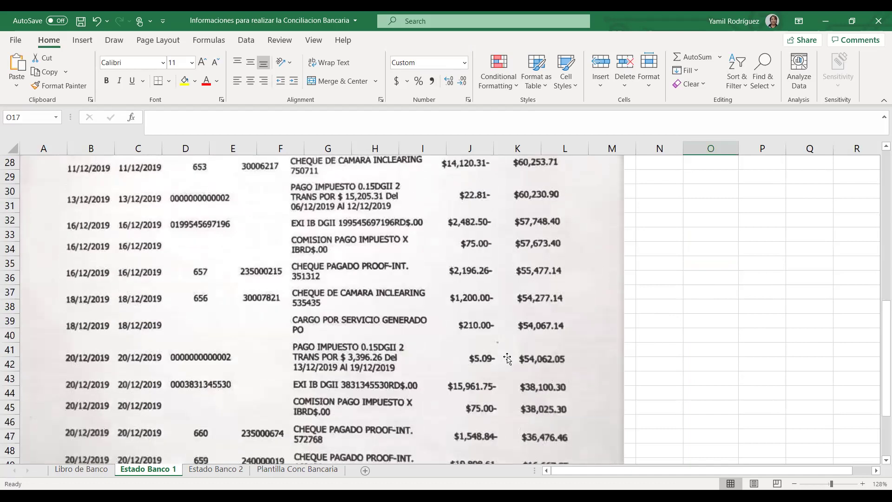
{"action": "scroll", "coordinate": [508, 358], "scroll_direction": "down", "scroll_amount": 1}
{"action": "scroll", "coordinate": [507, 360], "scroll_direction": "down", "scroll_amount": 1}
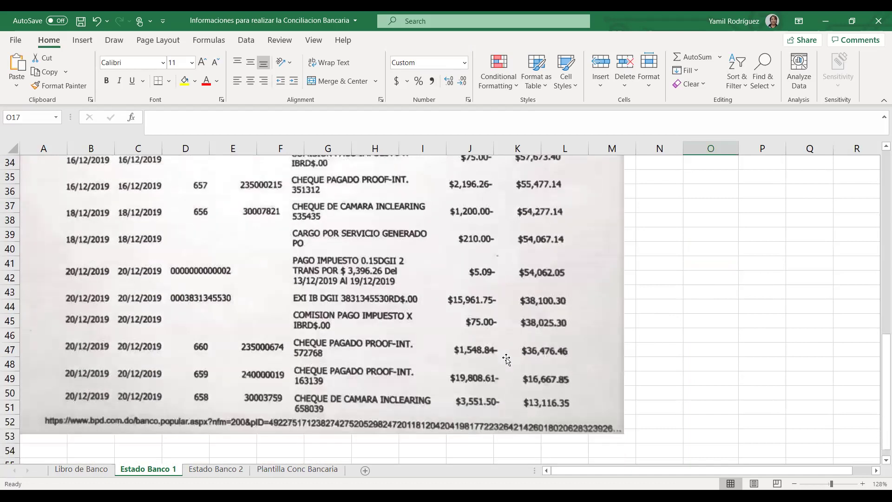
{"action": "scroll", "coordinate": [503, 376], "scroll_direction": "up", "scroll_amount": 3}
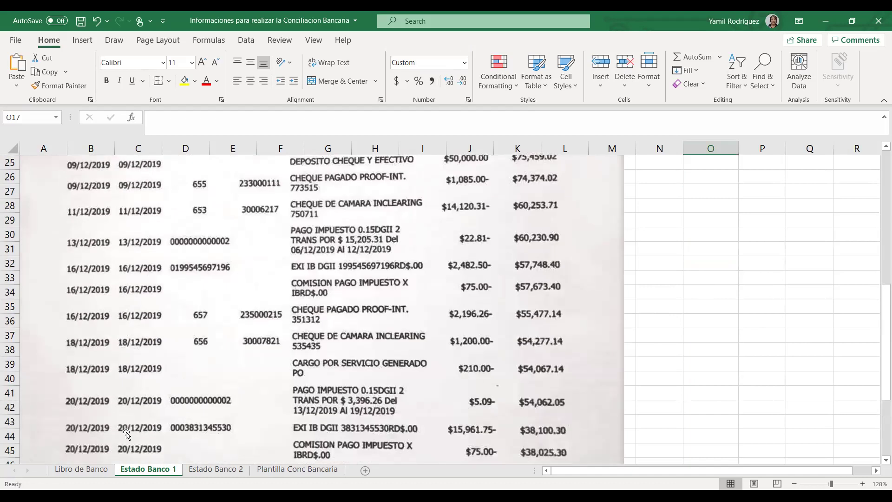
{"action": "left_click", "coordinate": [209, 470]}
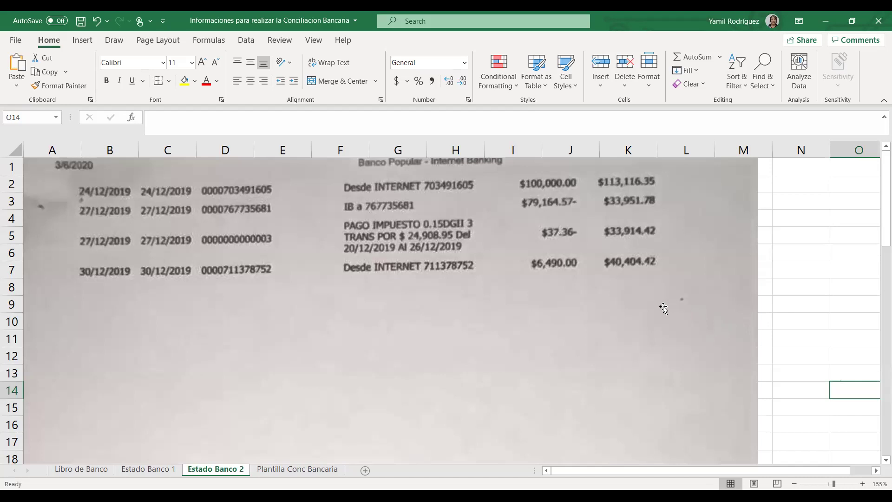
Add the deposits 100,000 and 6,490 in O17 and O18 of Estado Banco 1 and sum the deposits in O19
{"action": "left_click", "coordinate": [170, 473]}
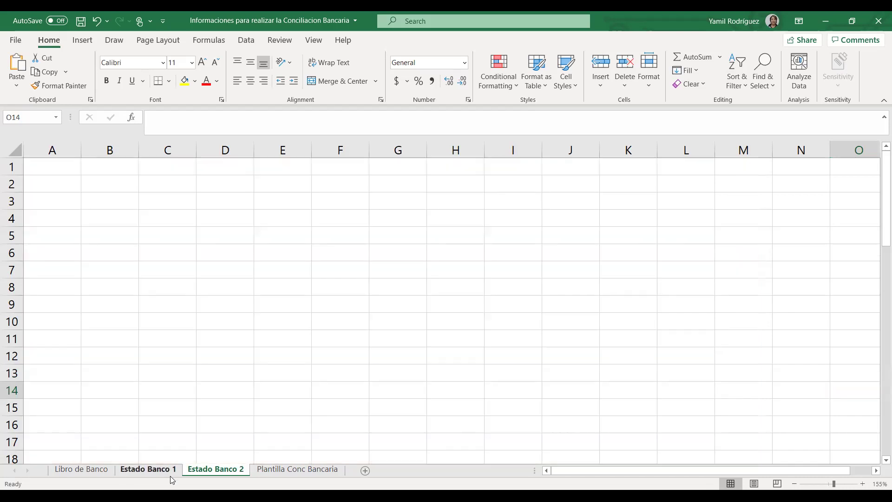
{"action": "scroll", "coordinate": [645, 284], "scroll_direction": "up", "scroll_amount": 4}
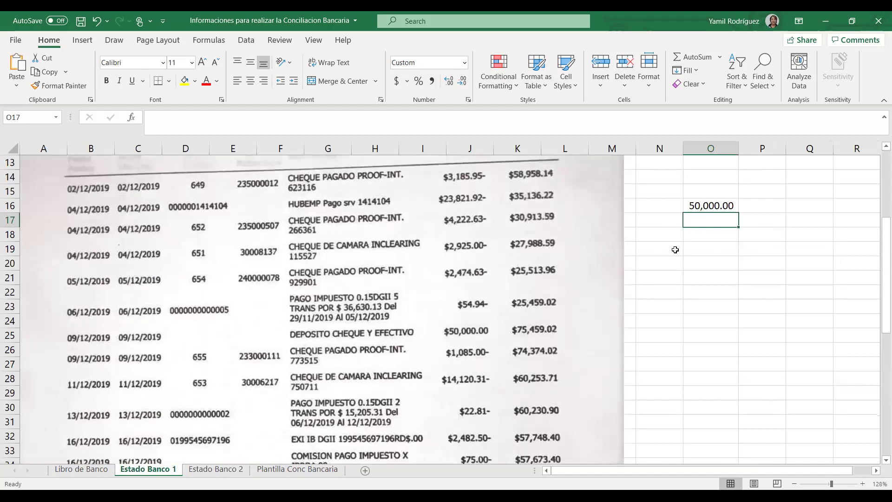
{"action": "type", "text": "100,000"}
{"action": "key", "text": "Return"}
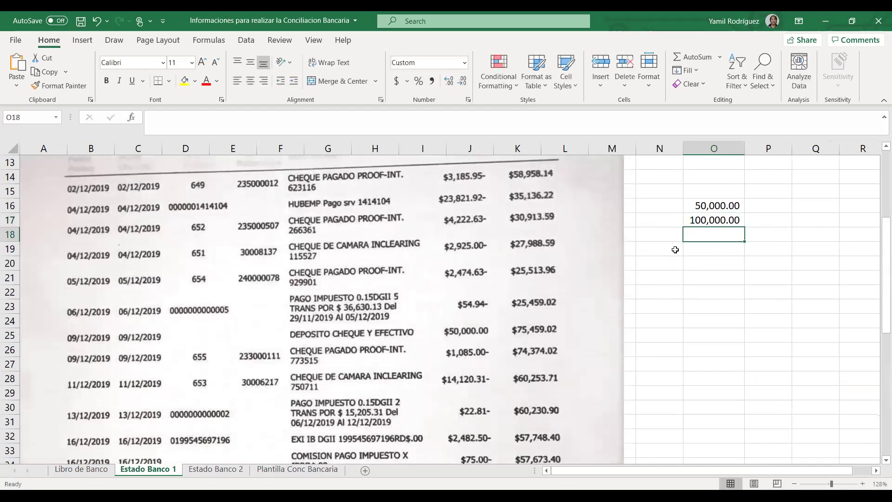
{"action": "type", "text": "6490"}
{"action": "key", "text": "Return"}
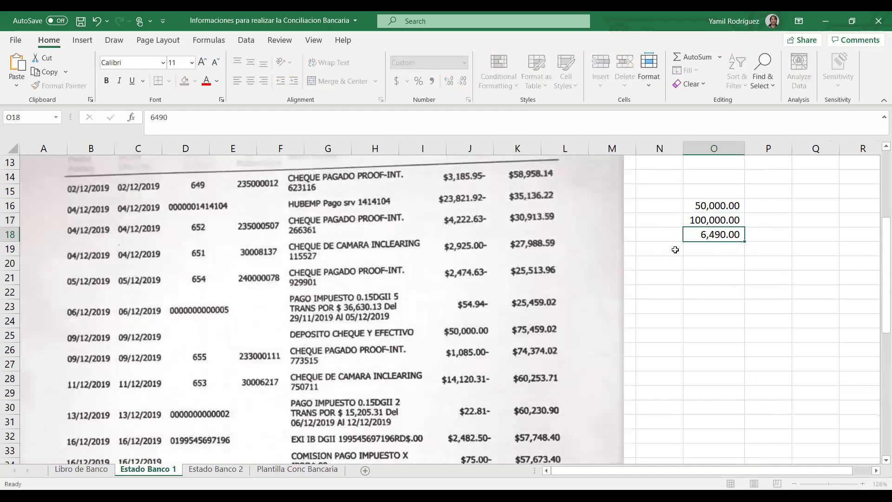
{"action": "left_click", "coordinate": [687, 58]}
{"action": "key", "text": "Return"}
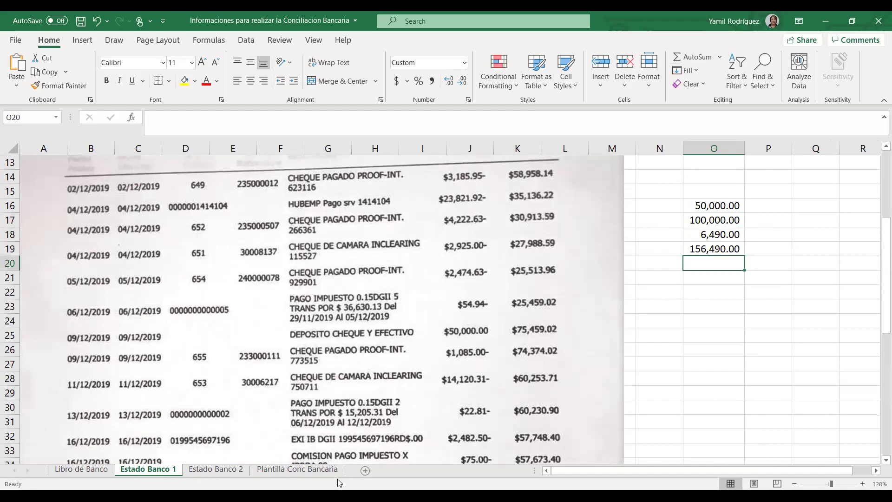
Enter 156,490 as Créditos (Depósitos en el banco) in D10 of the reconciliation template
{"action": "left_click", "coordinate": [325, 470]}
{"action": "left_click", "coordinate": [289, 282]}
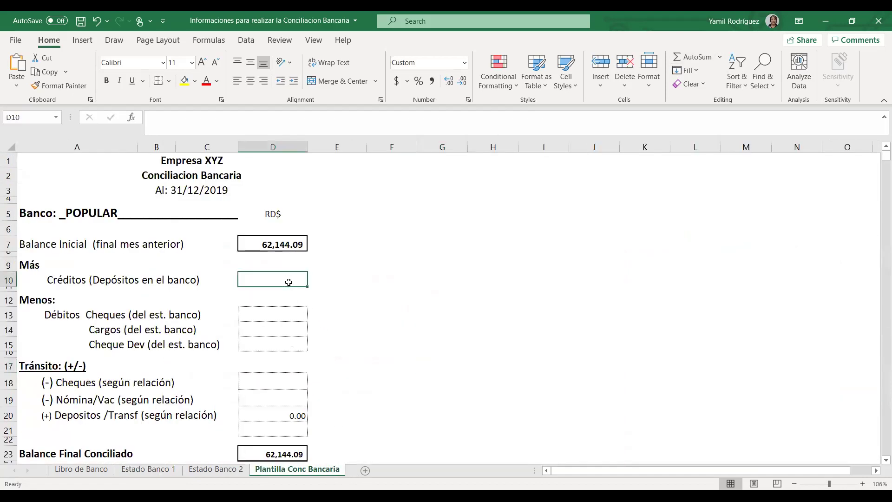
{"action": "type", "text": "156490"}
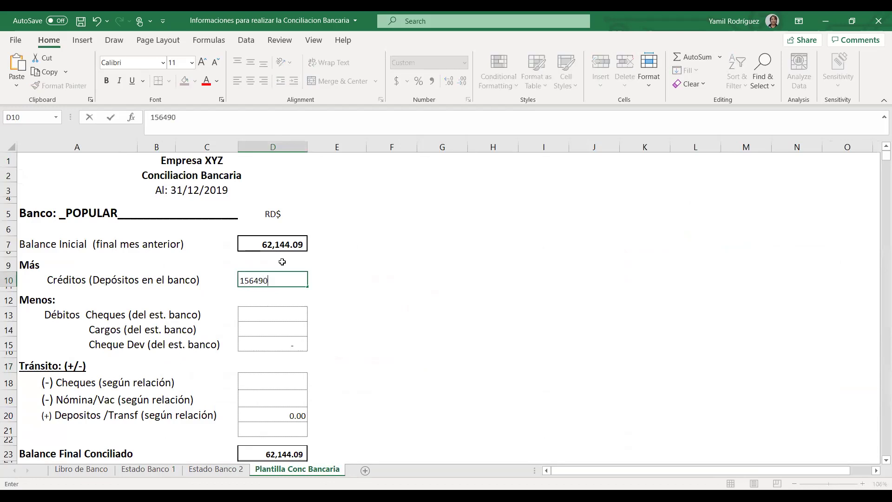
{"action": "key", "text": "Return"}
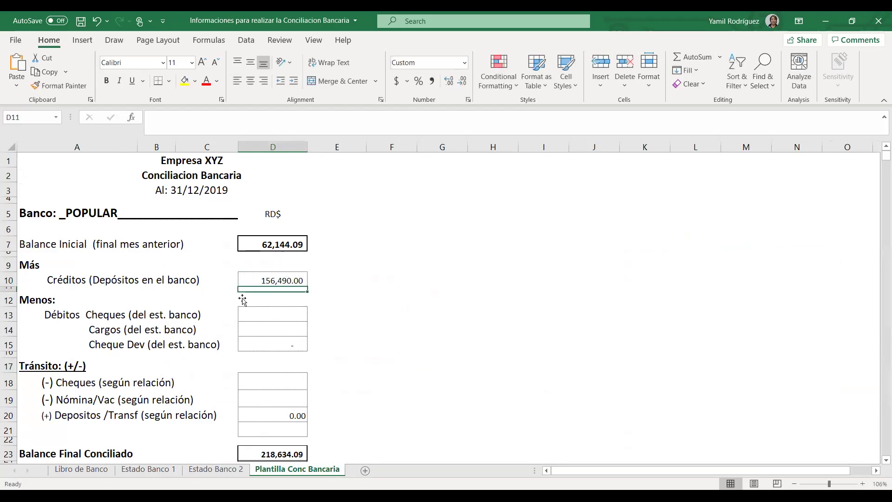
For the template's Débitos Cheques line, start a list of cheques in O22 of Estado Banco 1 with 3,185.95
{"action": "left_click", "coordinate": [165, 470]}
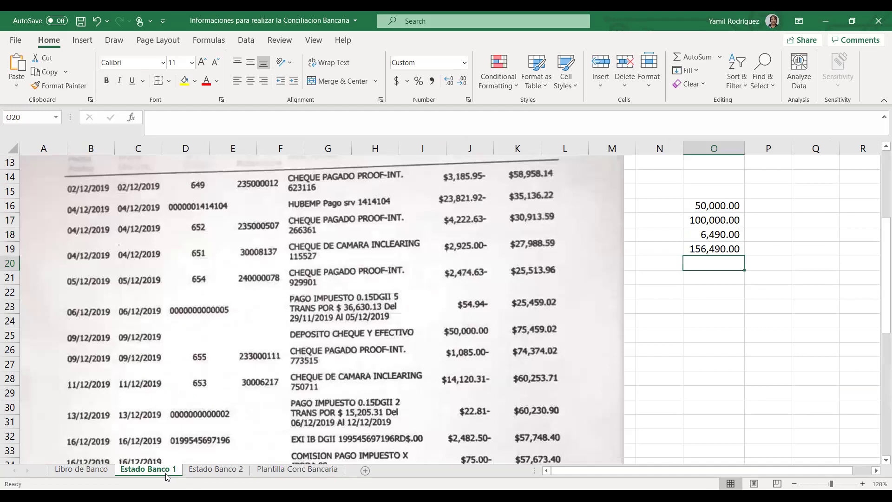
{"action": "left_click", "coordinate": [259, 470]}
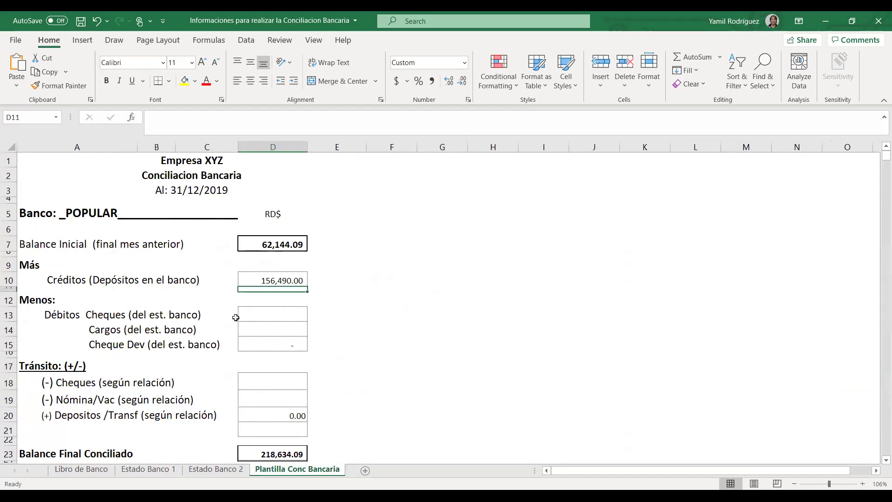
{"action": "left_click", "coordinate": [243, 315]}
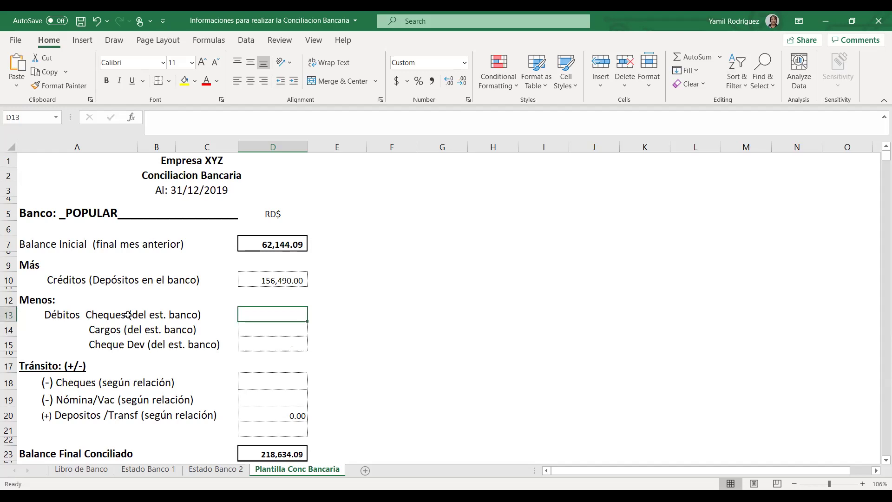
{"action": "left_click", "coordinate": [150, 471]}
{"action": "left_click", "coordinate": [712, 202]}
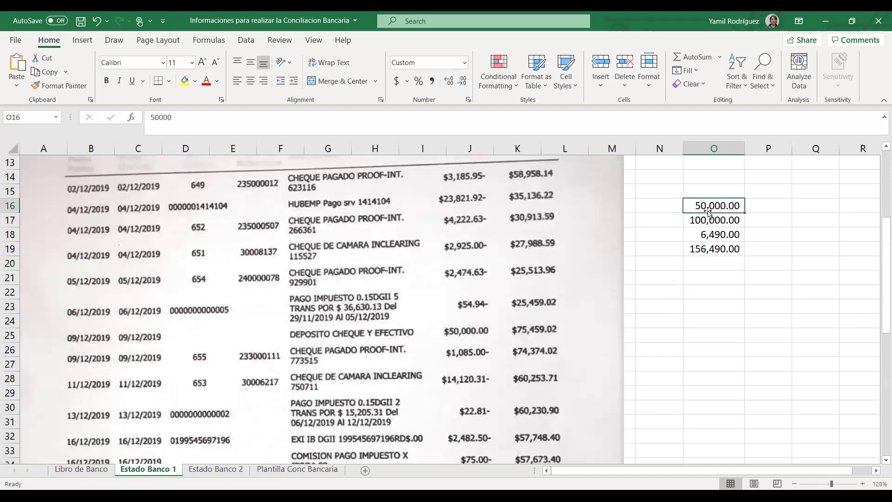
{"action": "left_click", "coordinate": [714, 286]}
{"action": "scroll", "coordinate": [567, 270], "scroll_direction": "up", "scroll_amount": 1}
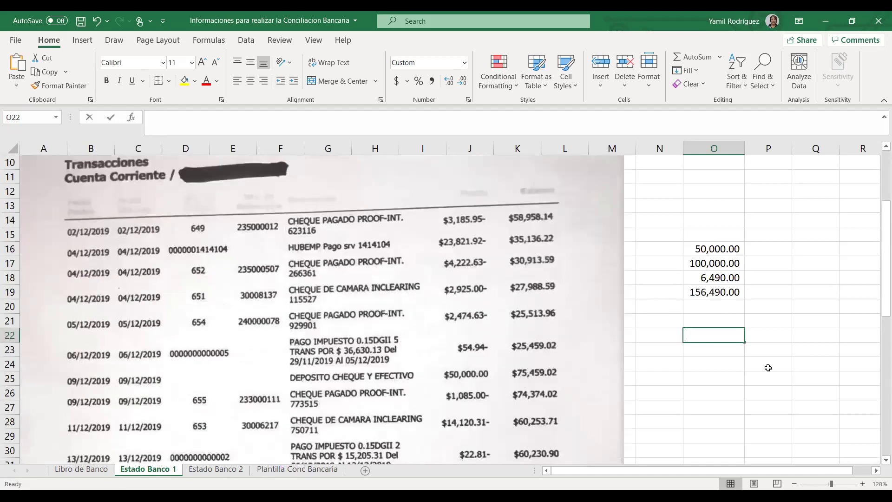
{"action": "type", "text": "3185"}
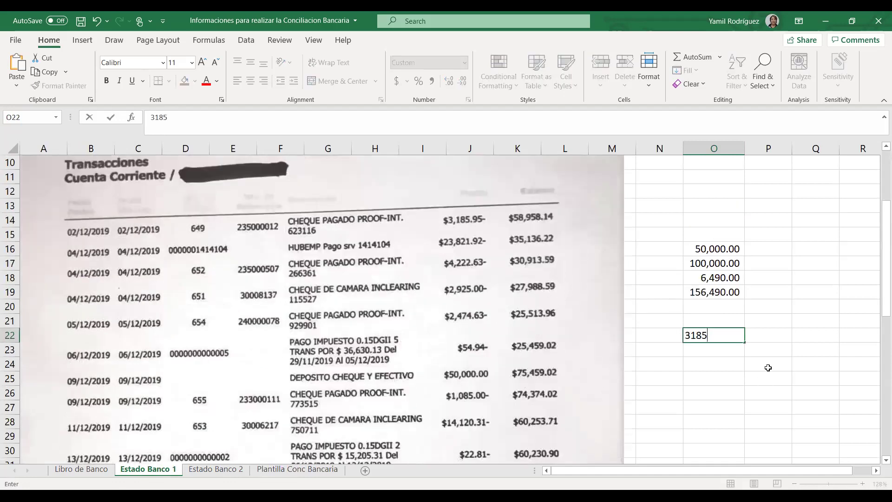
{"action": "type", "text": ".95"}
{"action": "key", "text": "Return"}
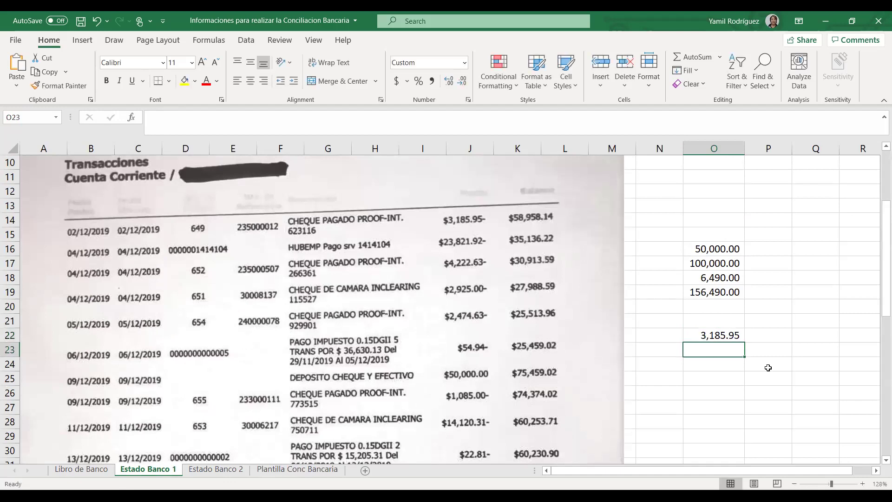
List the next two statement debits, 23,821.92 and 4,222.63, in O23 and O24
{"action": "type", "text": "23,821.92"}
{"action": "key", "text": "Return"}
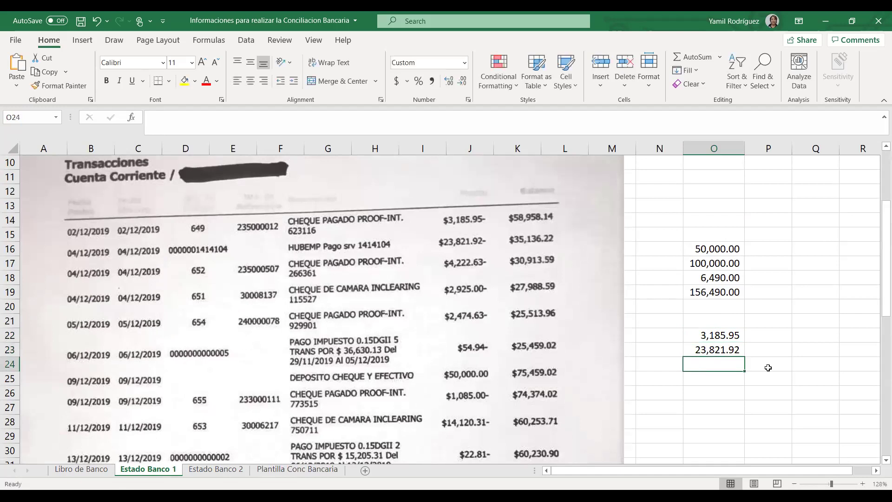
{"action": "type", "text": "4,222.63"}
{"action": "key", "text": "Return"}
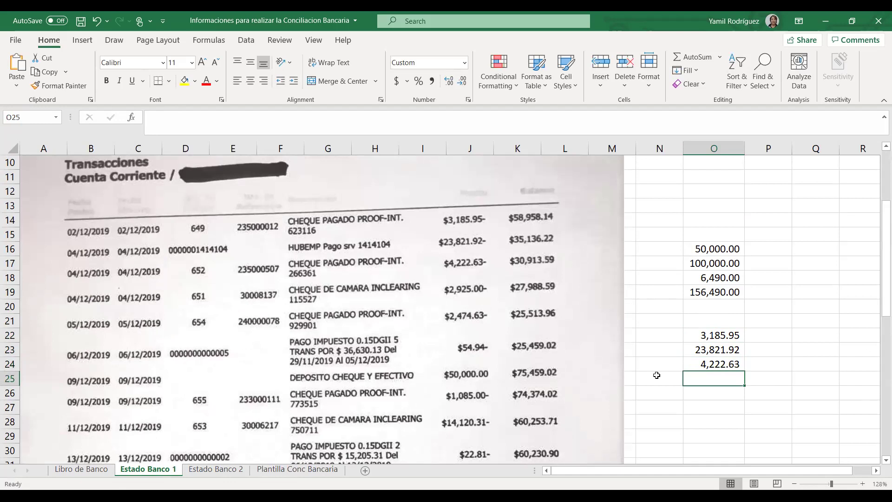
Move the 23,821.92 non-cheque debit from O23 to P23 and widen column P to fit it
{"action": "left_click", "coordinate": [708, 352]}
{"action": "left_click", "coordinate": [767, 362]}
{"action": "left_click", "coordinate": [742, 354]}
{"action": "left_click_drag", "start_coordinate": [745, 356], "coordinate": [781, 357]}
{"action": "left_click", "coordinate": [724, 353]}
{"action": "key", "text": "Delete"}
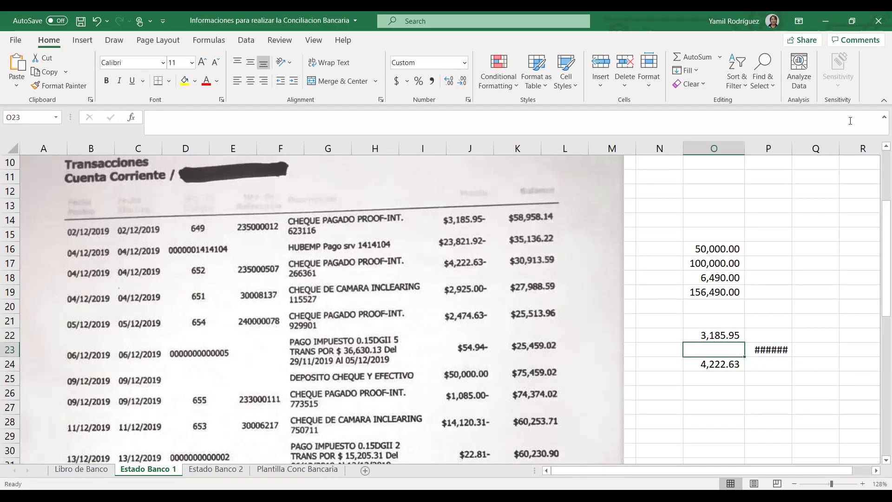
{"action": "left_click", "coordinate": [780, 199]}
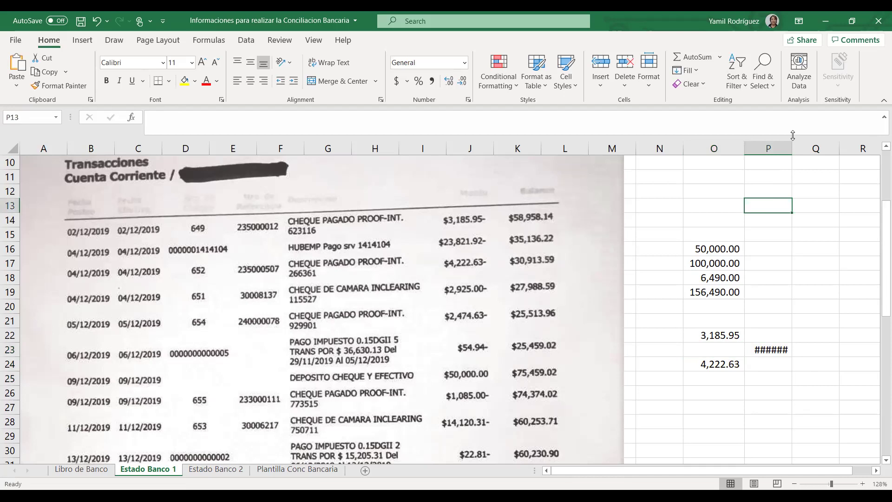
{"action": "left_click_drag", "start_coordinate": [793, 149], "coordinate": [803, 153]}
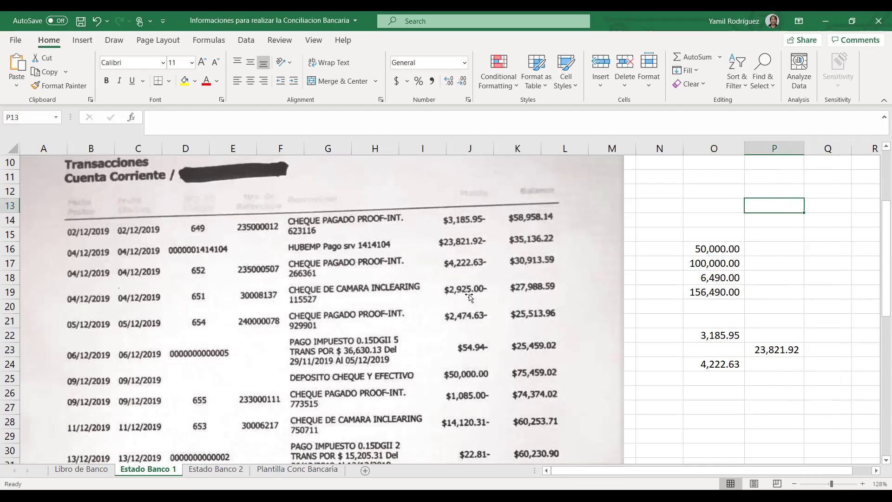
Add the cheque amounts 2,925.00 and 2,474.63 to the list in O25 and O26
{"action": "left_click", "coordinate": [711, 381]}
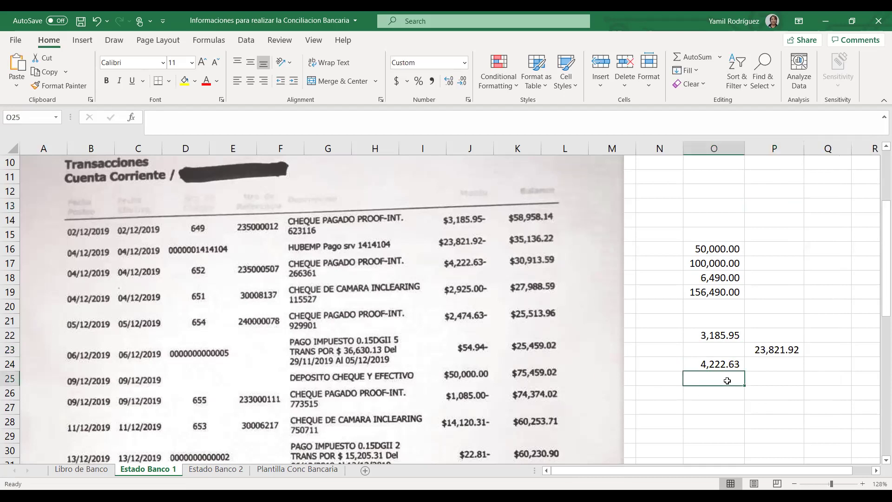
{"action": "type", "text": "2925"}
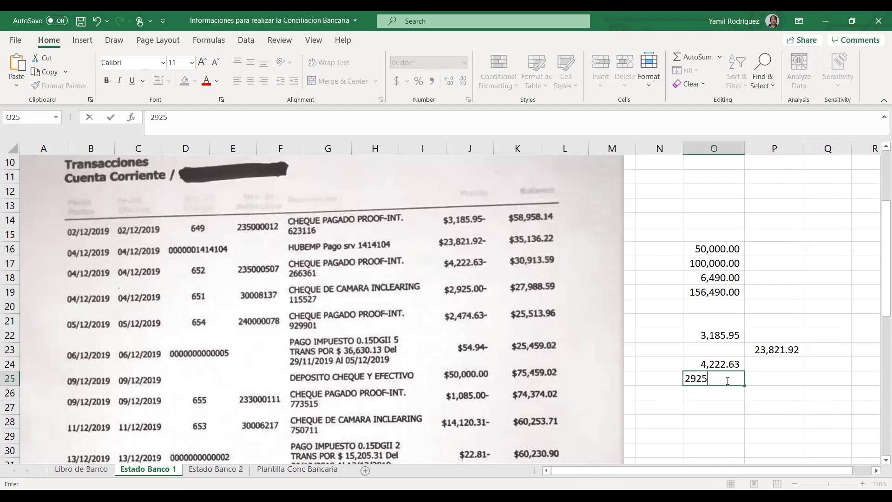
{"action": "key", "text": "Return"}
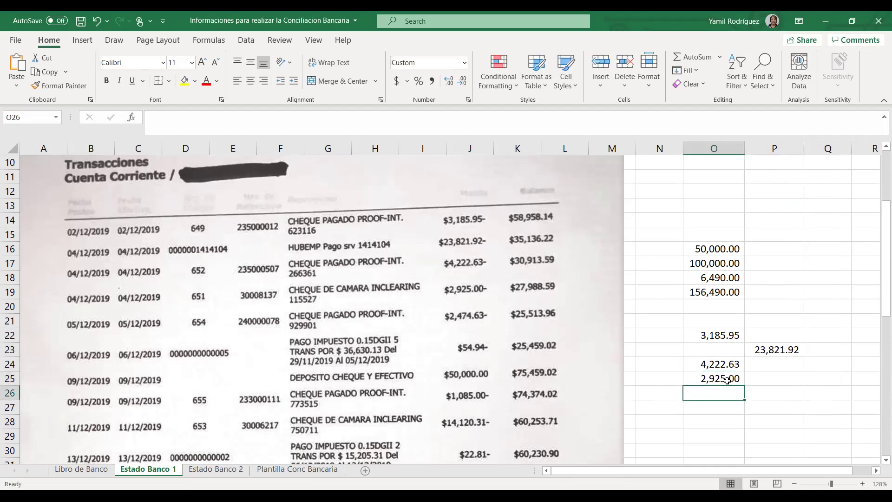
{"action": "type", "text": "2474.63"}
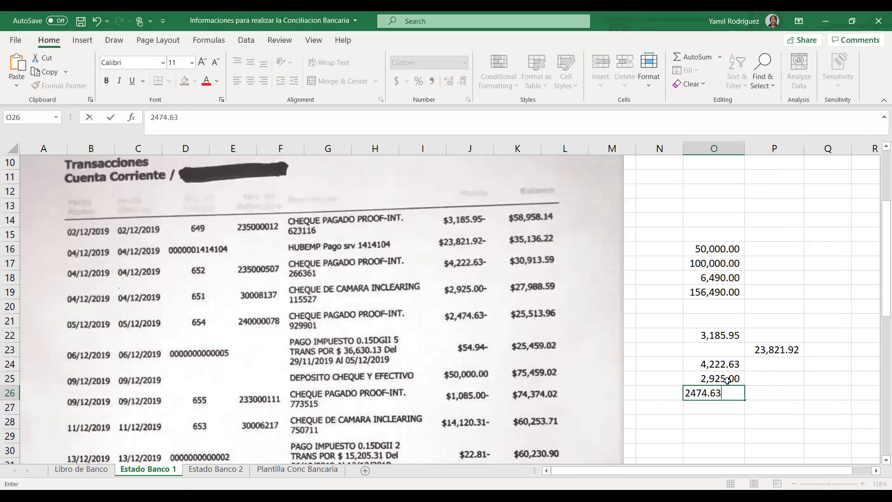
{"action": "key", "text": "Return"}
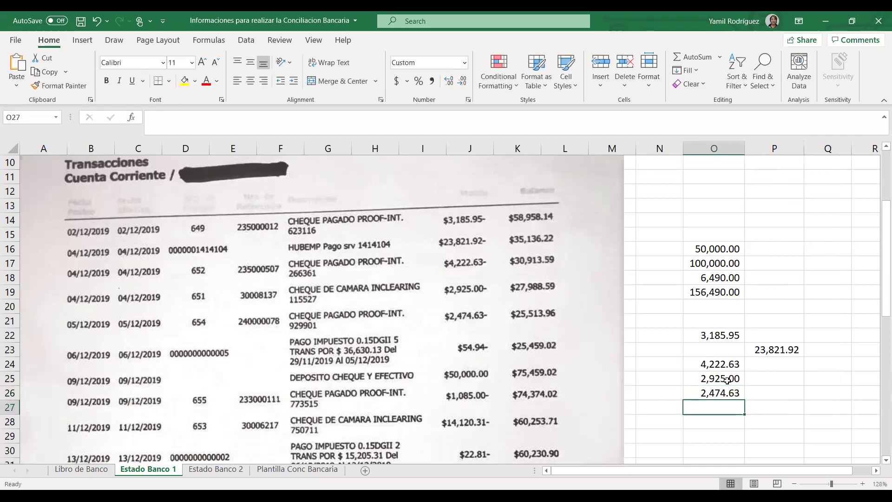
Add the cheque amounts 1,085.00 and 14,120.31 to the list in O27 and O28
{"action": "type", "text": "1085"}
{"action": "scroll", "coordinate": [727, 380], "scroll_direction": "down", "scroll_amount": 1}
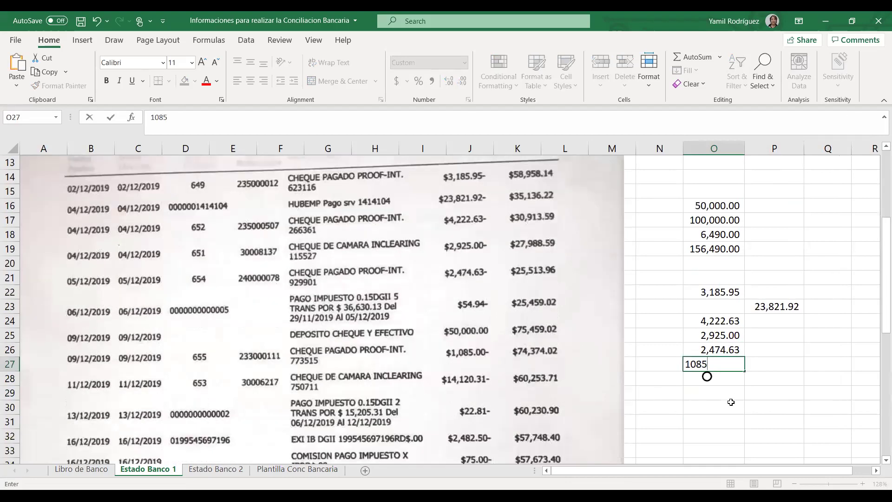
{"action": "key", "text": "Return"}
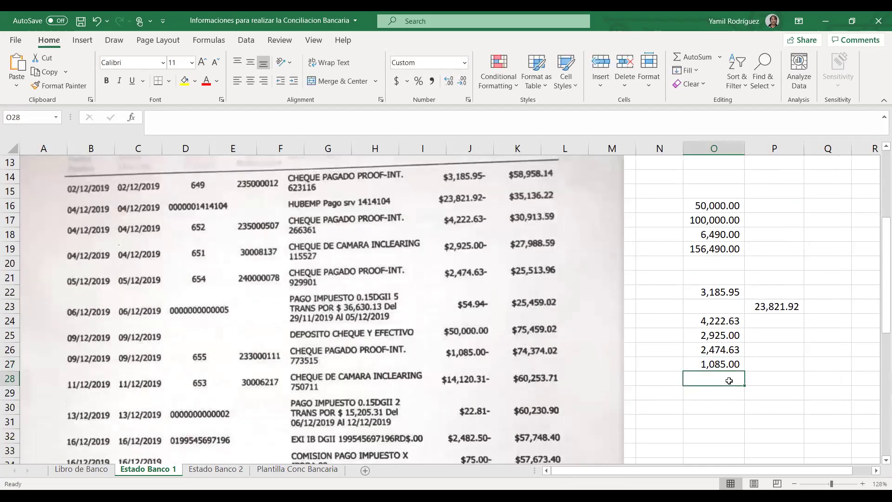
{"action": "type", "text": "14120.31"}
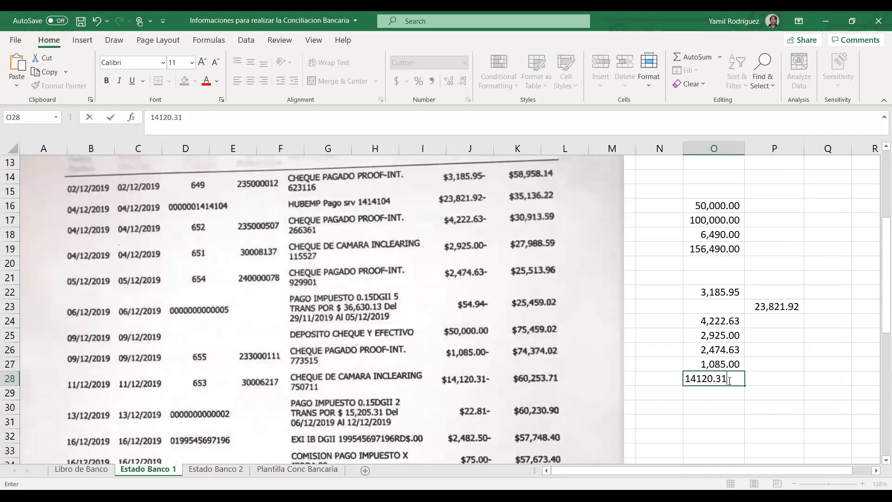
{"action": "key", "text": "Return"}
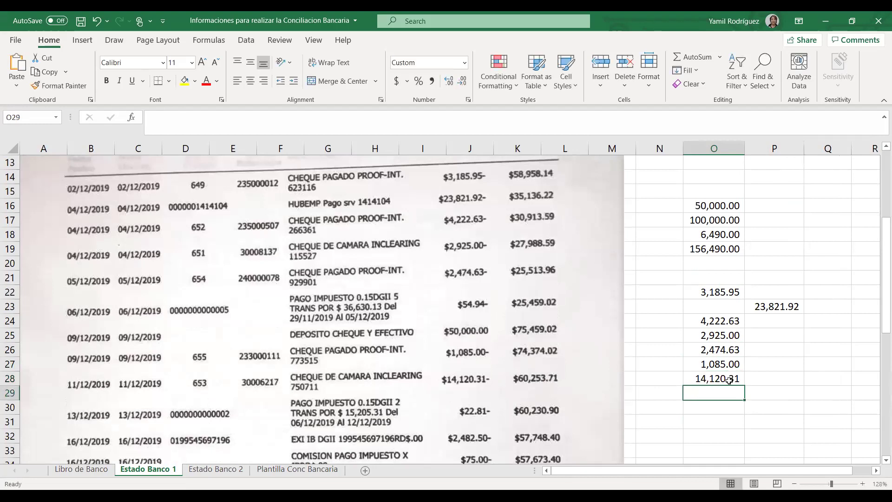
Enter the non-cheque debit 2,482.50 in P29 and apply the comma number format to it
{"action": "scroll", "coordinate": [730, 380], "scroll_direction": "down", "scroll_amount": 1}
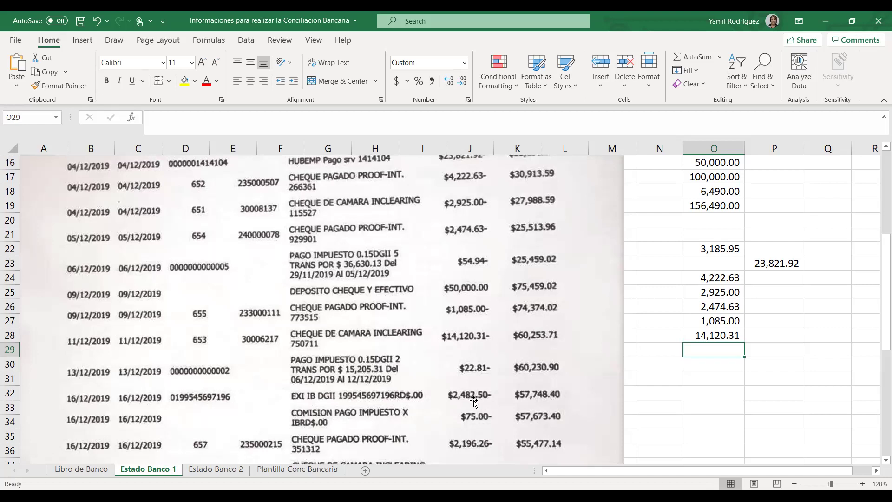
{"action": "left_click", "coordinate": [780, 276]}
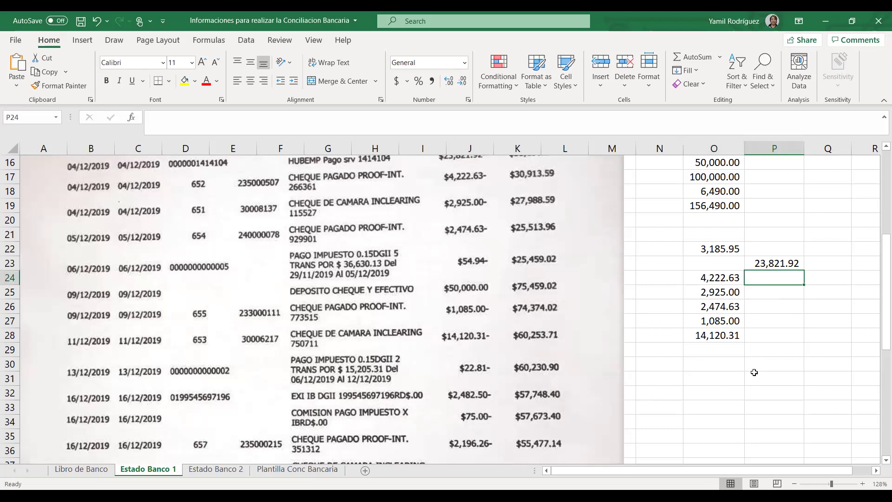
{"action": "left_click", "coordinate": [766, 346]}
{"action": "type", "text": "2482.50"}
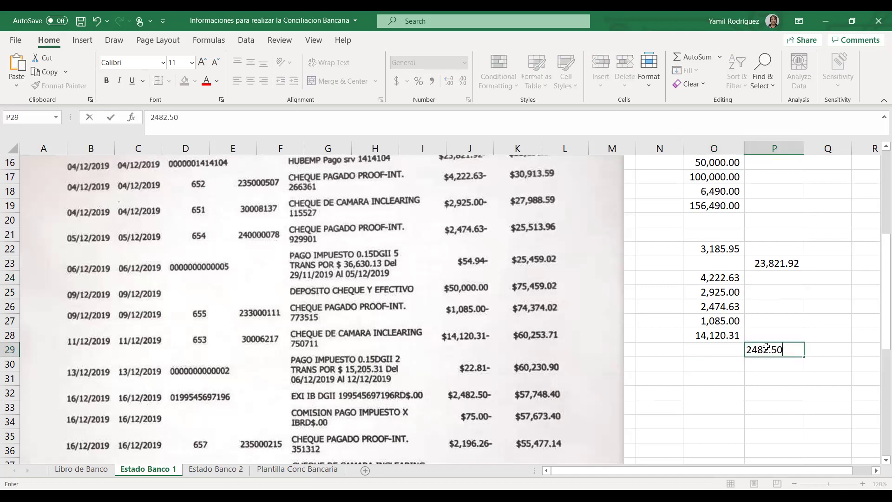
{"action": "key", "text": "Return"}
{"action": "left_click", "coordinate": [767, 347]}
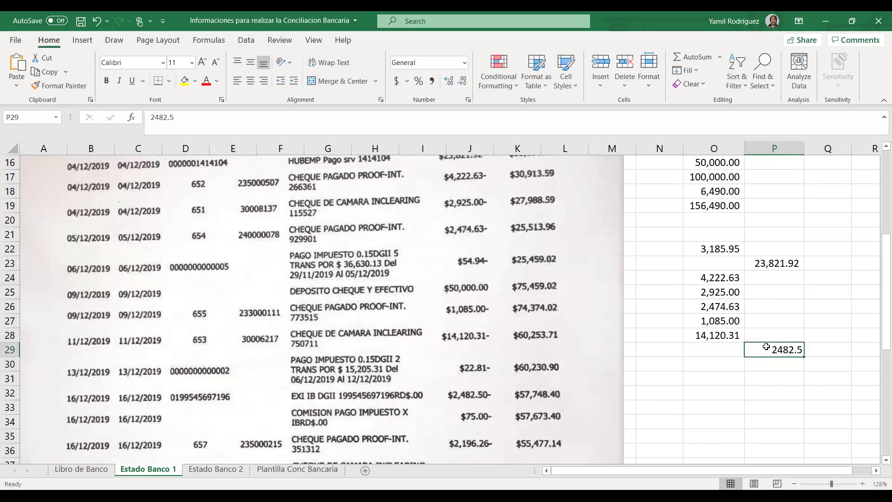
{"action": "left_click", "coordinate": [432, 80]}
Add the cheque amounts 2,196.26 and 1,200.00 to the list in O30 and O31
{"action": "left_click", "coordinate": [729, 362]}
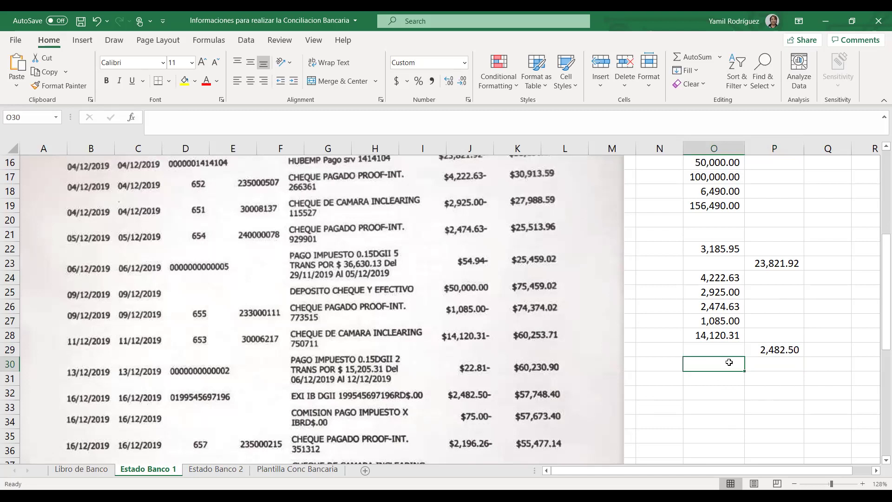
{"action": "scroll", "coordinate": [729, 362], "scroll_direction": "down", "scroll_amount": 1}
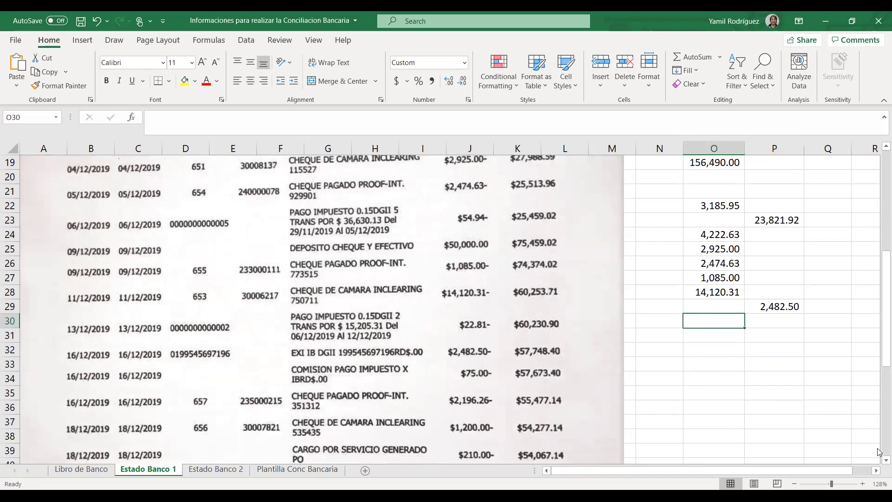
{"action": "type", "text": "2"}
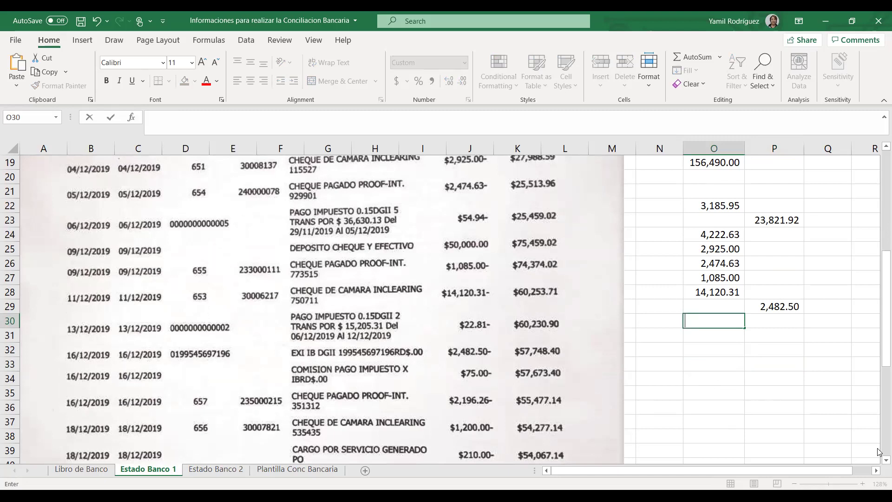
{"action": "type", "text": "2196.26"}
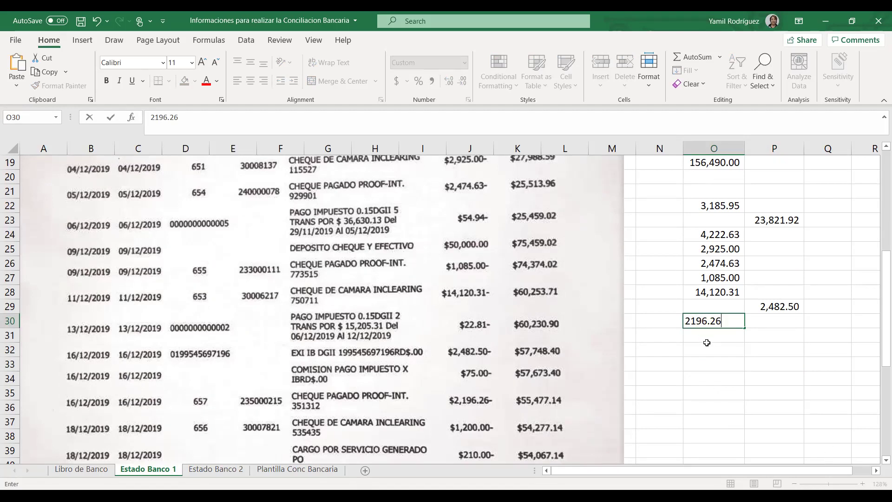
{"action": "left_click", "coordinate": [705, 340]}
{"action": "scroll", "coordinate": [711, 361], "scroll_direction": "down", "scroll_amount": 1}
{"action": "type", "text": "1"}
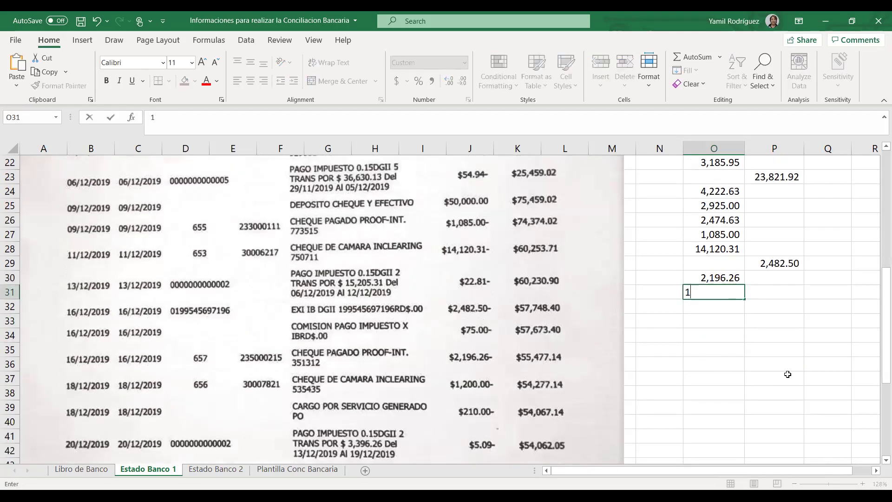
{"action": "type", "text": ",2000"}
{"action": "key", "text": "Return"}
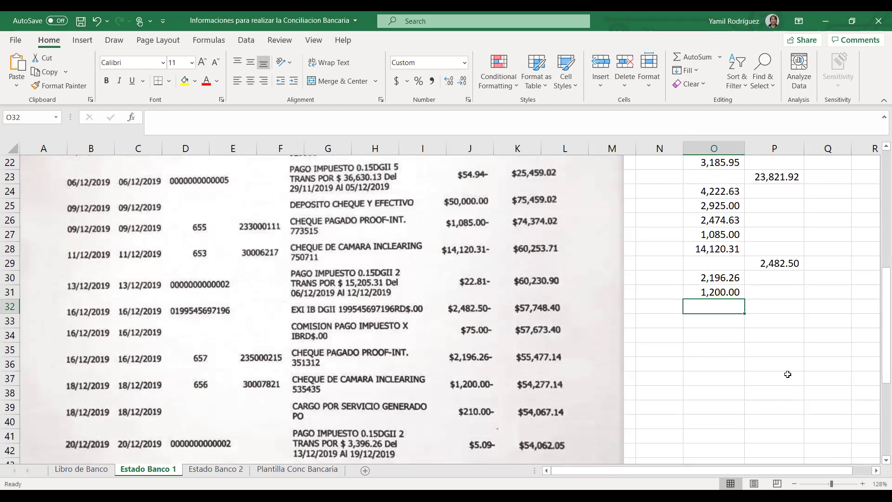
Enter the next non-cheque debit from the statement, 15961.75, in P32
{"action": "scroll", "coordinate": [692, 386], "scroll_direction": "down", "scroll_amount": 1}
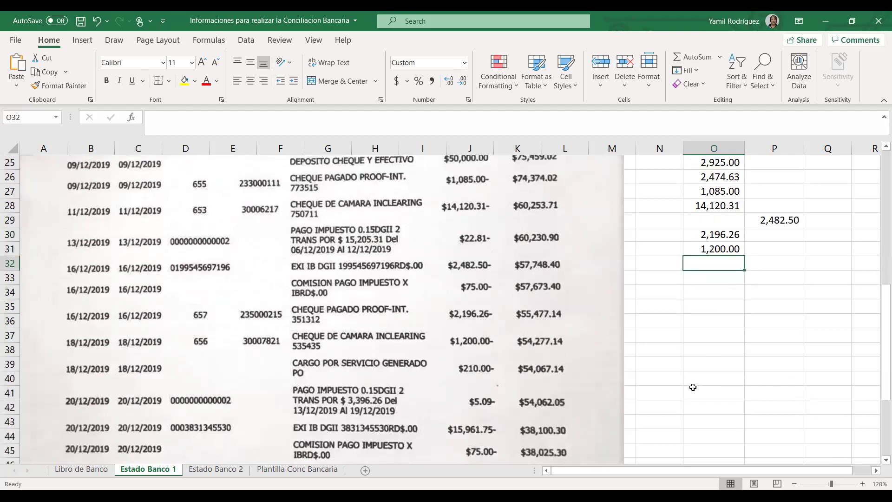
{"action": "scroll", "coordinate": [693, 387], "scroll_direction": "down", "scroll_amount": 1}
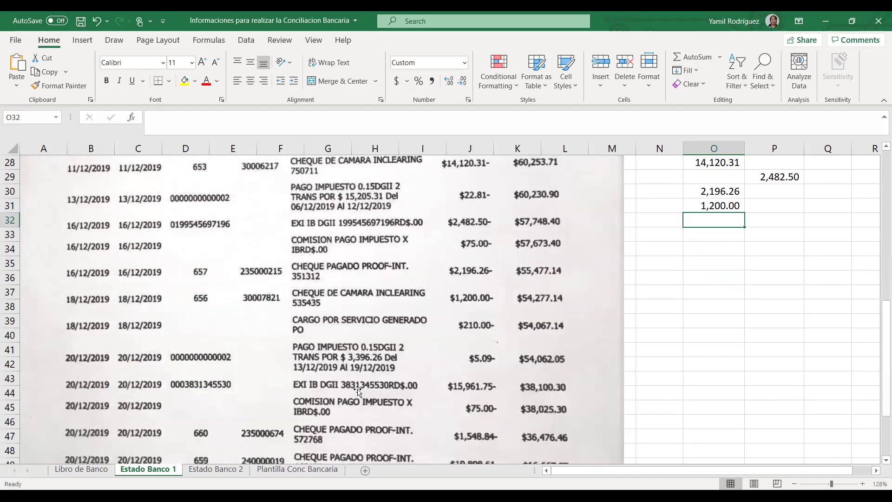
{"action": "left_click", "coordinate": [775, 216]}
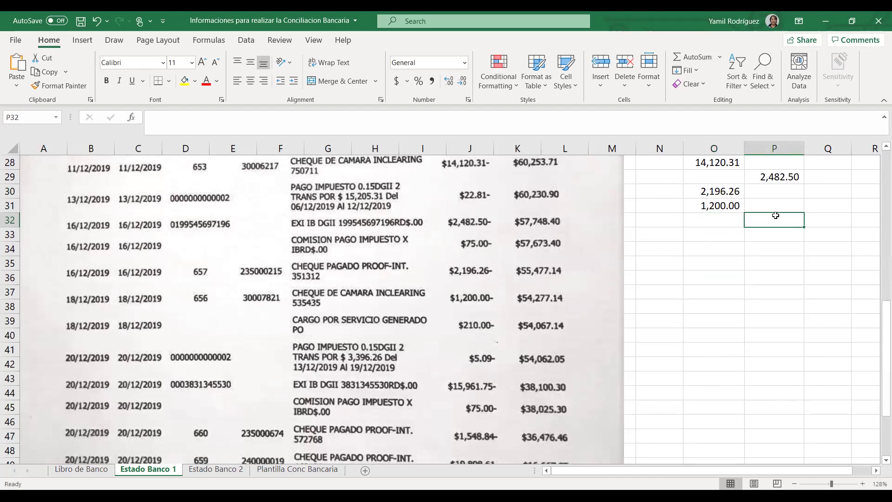
{"action": "type", "text": "15961.75"}
{"action": "key", "text": "Return"}
List the last three cheques of the statement, 1,548.84, 19,808.61 and 3,551.50, in O33 to O35
{"action": "key", "text": "Left"}
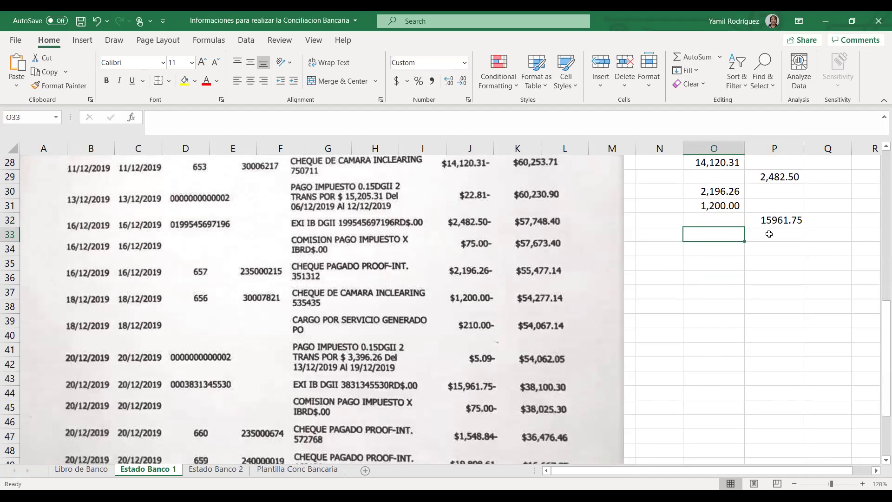
{"action": "type", "text": "1548.84"}
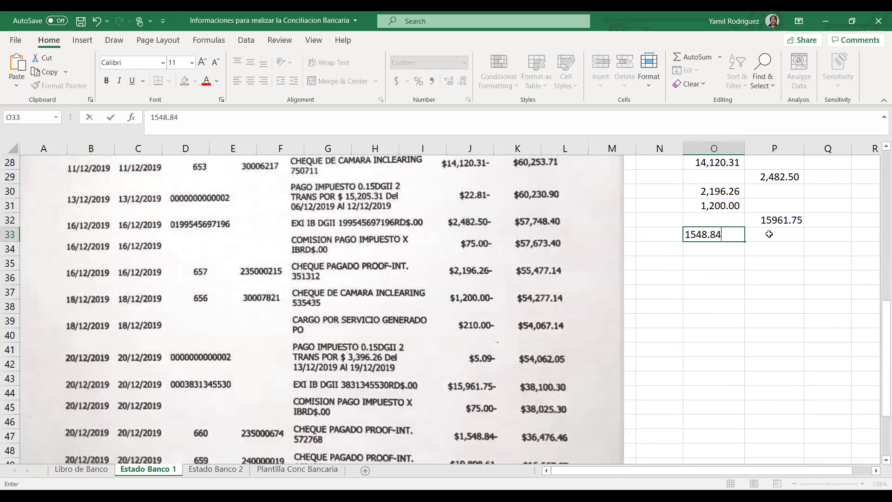
{"action": "key", "text": "Return"}
{"action": "scroll", "coordinate": [780, 308], "scroll_direction": "down", "scroll_amount": 1}
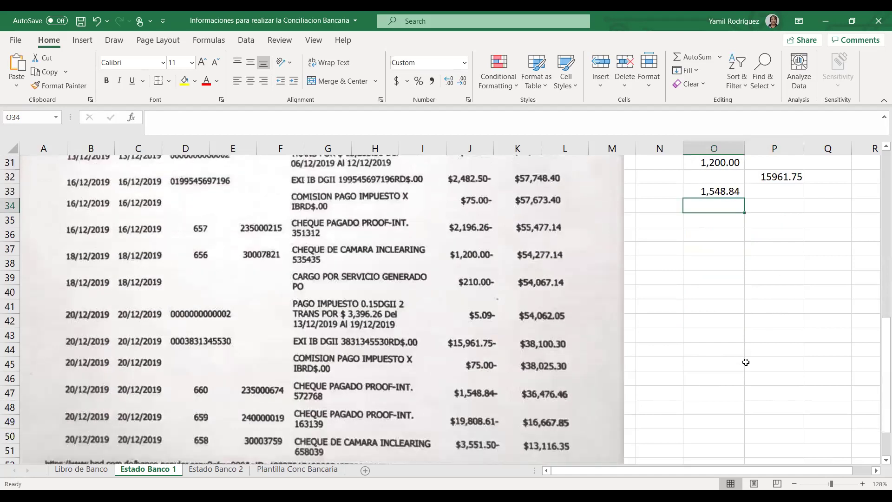
{"action": "type", "text": "19808.61"}
{"action": "key", "text": "Return"}
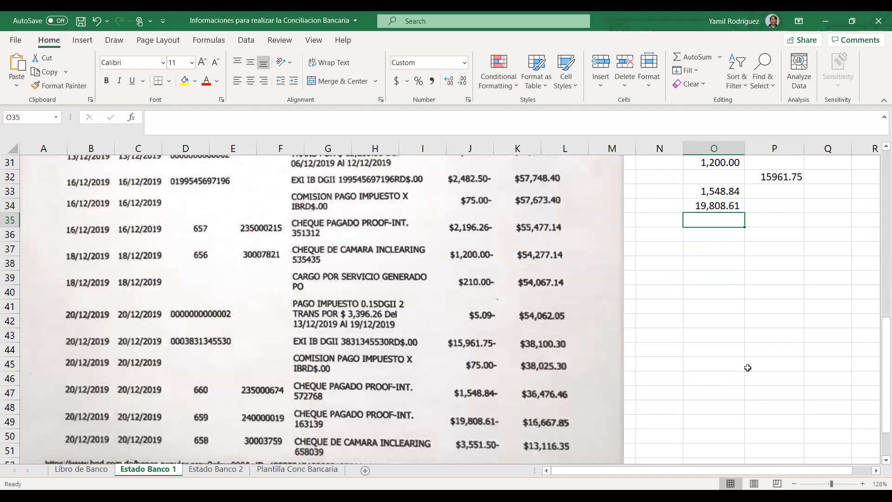
{"action": "type", "text": "3551.50"}
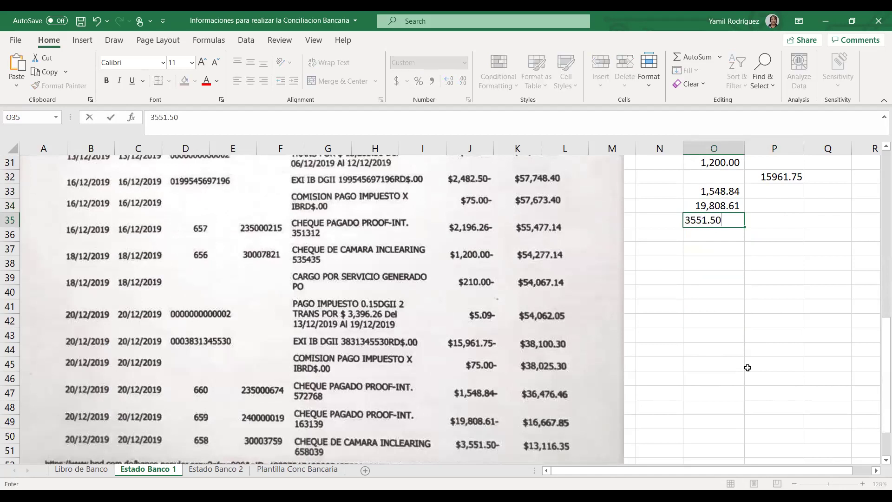
{"action": "key", "text": "Return"}
Check Estado Banco 2 for further debits and record its 79164.57 non-cheque debit in P36 of Estado Banco 1
{"action": "scroll", "coordinate": [604, 430], "scroll_direction": "down", "scroll_amount": 1}
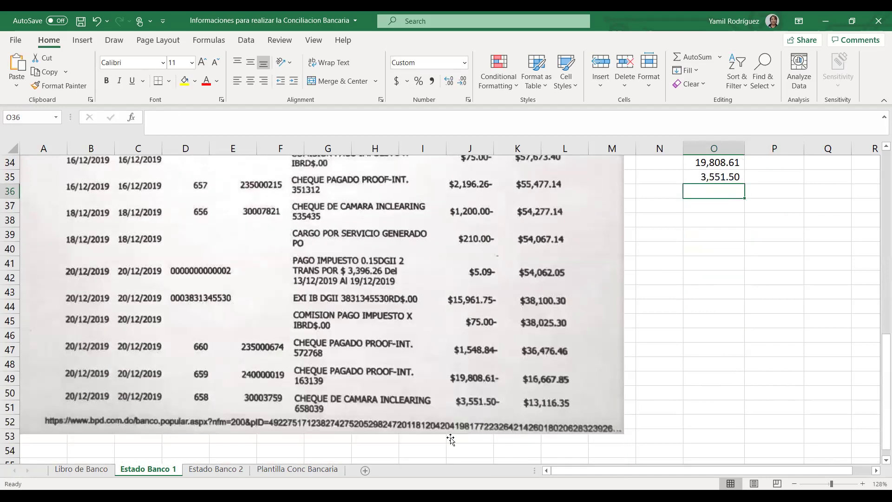
{"action": "left_click", "coordinate": [223, 473]}
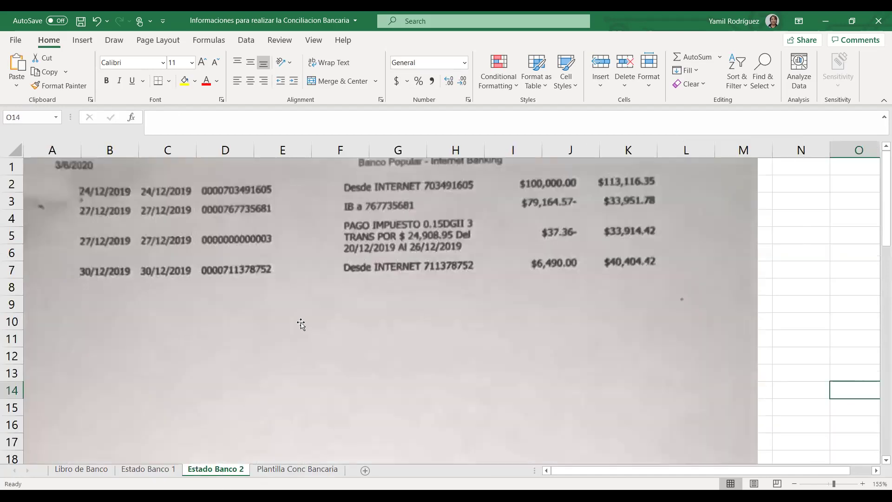
{"action": "left_click", "coordinate": [337, 301]}
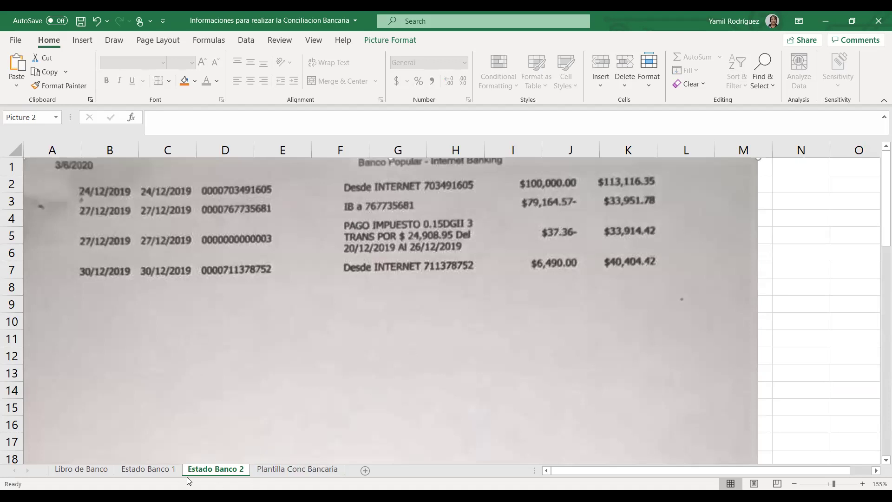
{"action": "left_click", "coordinate": [164, 470]}
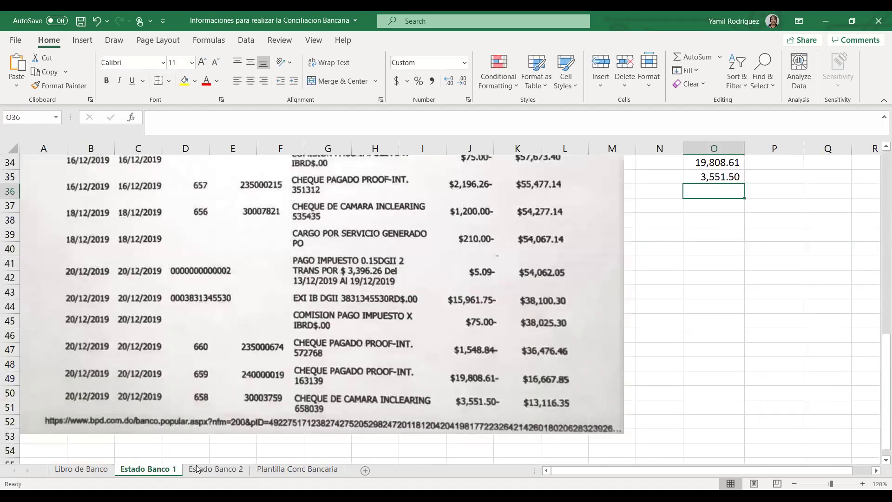
{"action": "left_click", "coordinate": [763, 190]}
{"action": "type", "text": "79164.57"}
{"action": "left_click", "coordinate": [767, 277]}
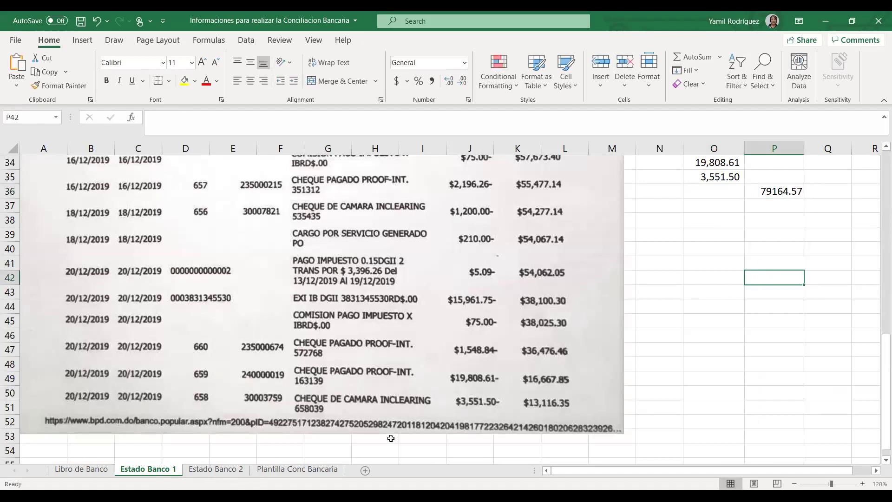
{"action": "left_click", "coordinate": [236, 471]}
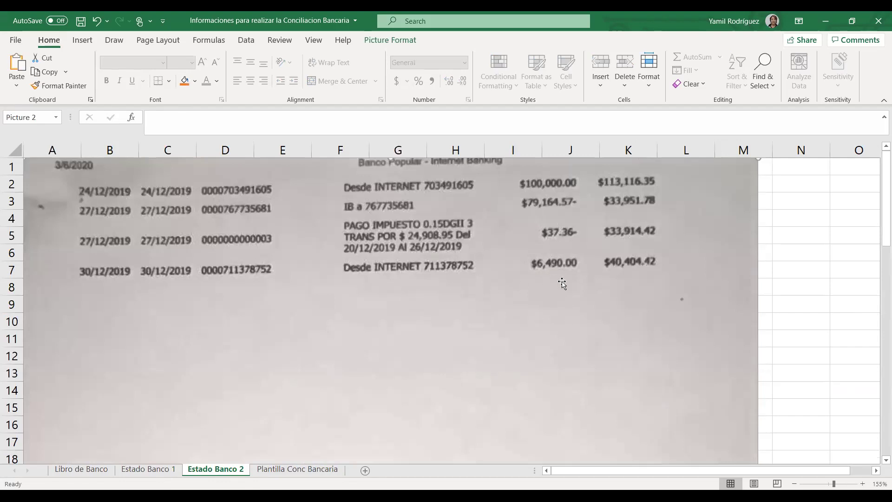
{"action": "left_click", "coordinate": [177, 470]}
Total the cheque list from O22 down with AutoSum in O37, and check it against the sum of O22:O35
{"action": "left_click", "coordinate": [816, 266]}
{"action": "scroll", "coordinate": [816, 267], "scroll_direction": "up", "scroll_amount": 4}
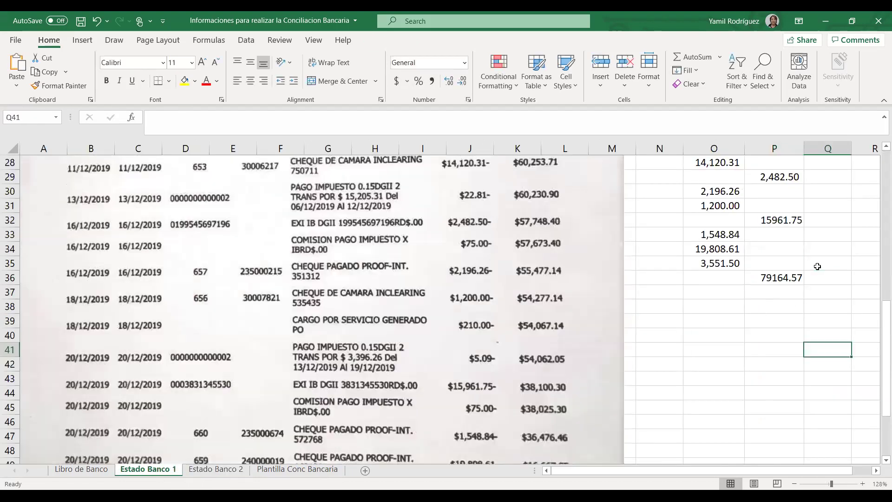
{"action": "scroll", "coordinate": [742, 302], "scroll_direction": "up", "scroll_amount": 1}
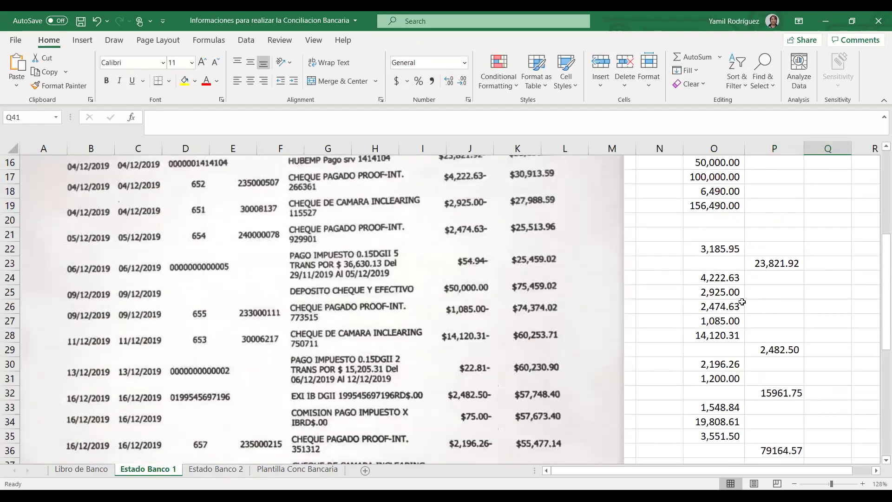
{"action": "left_click_drag", "start_coordinate": [701, 204], "coordinate": [704, 423]}
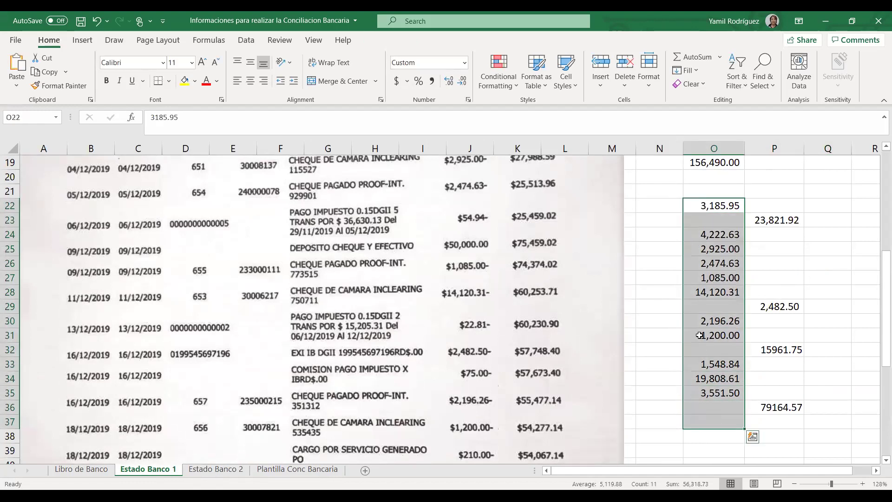
{"action": "left_click", "coordinate": [693, 57]}
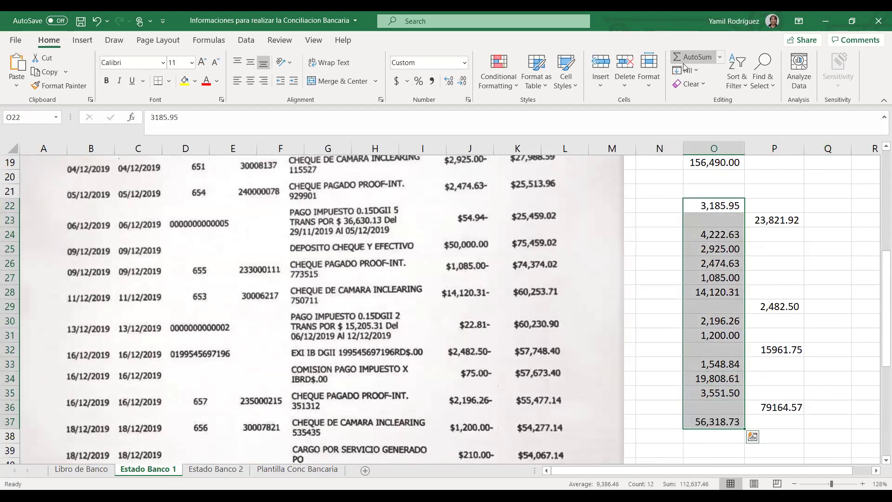
{"action": "key", "text": "Return"}
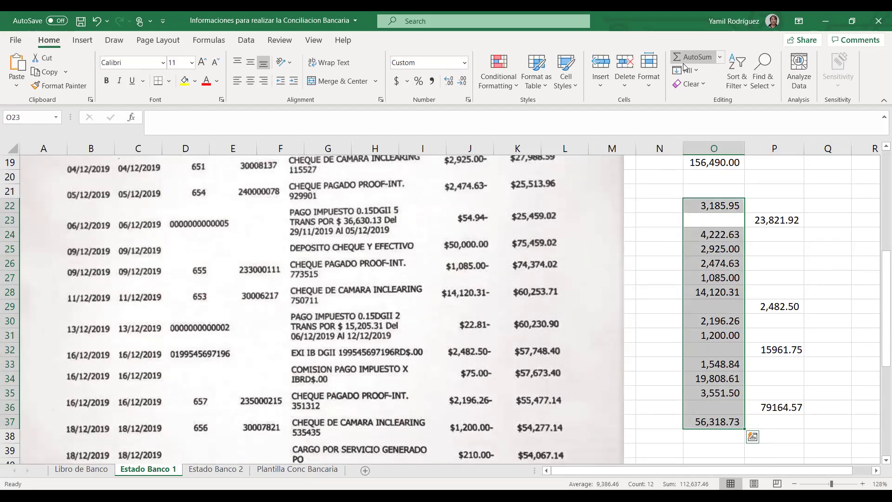
{"action": "left_click_drag", "start_coordinate": [804, 421], "coordinate": [773, 421]}
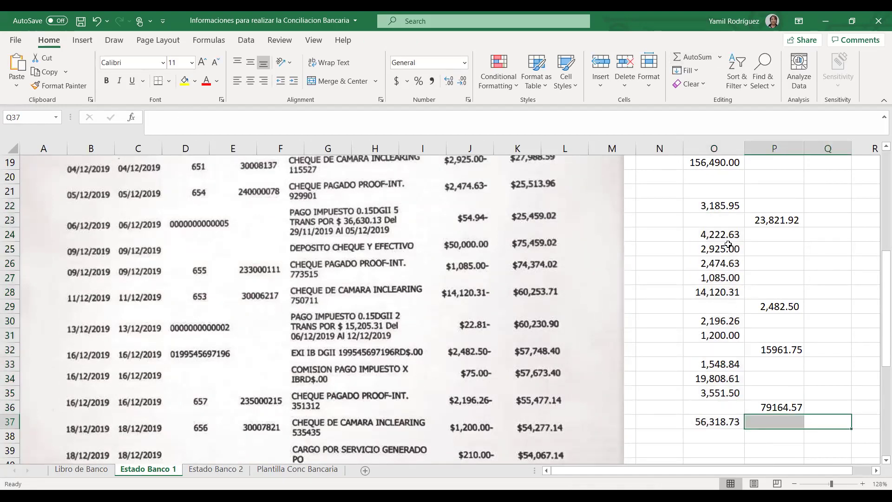
{"action": "left_click_drag", "start_coordinate": [714, 203], "coordinate": [715, 393]}
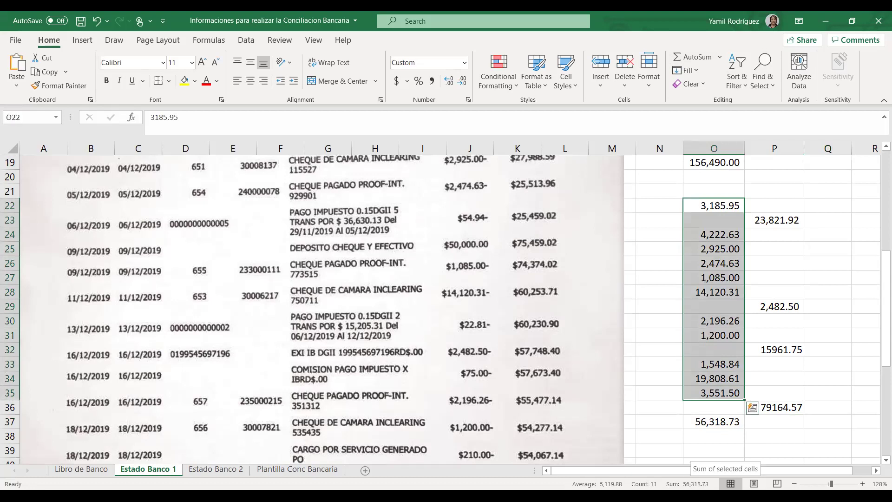
Bold the cheque total in O37 and copy its formula to P37, widening column P so the other debits' total fits
{"action": "left_click", "coordinate": [717, 423]}
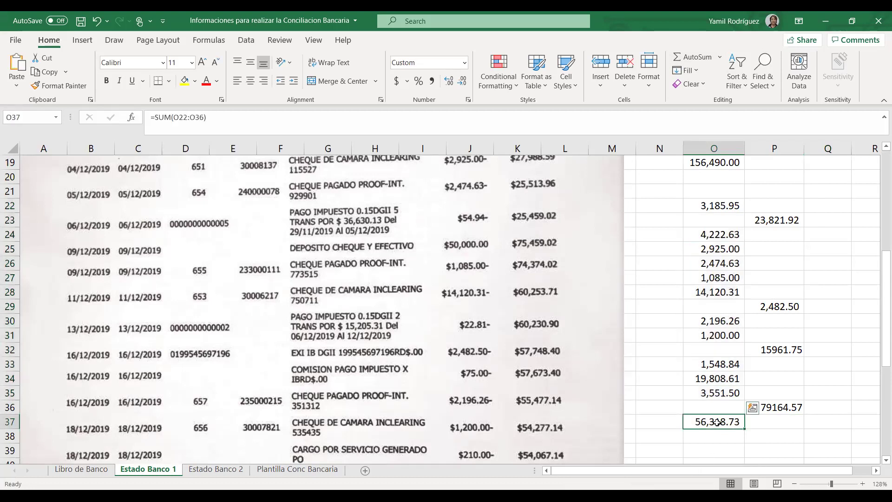
{"action": "left_click", "coordinate": [104, 83]}
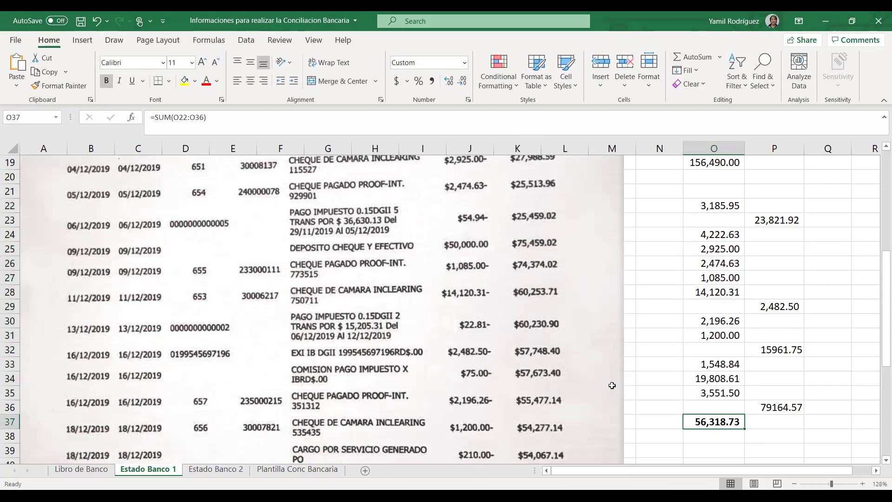
{"action": "left_click", "coordinate": [317, 469]}
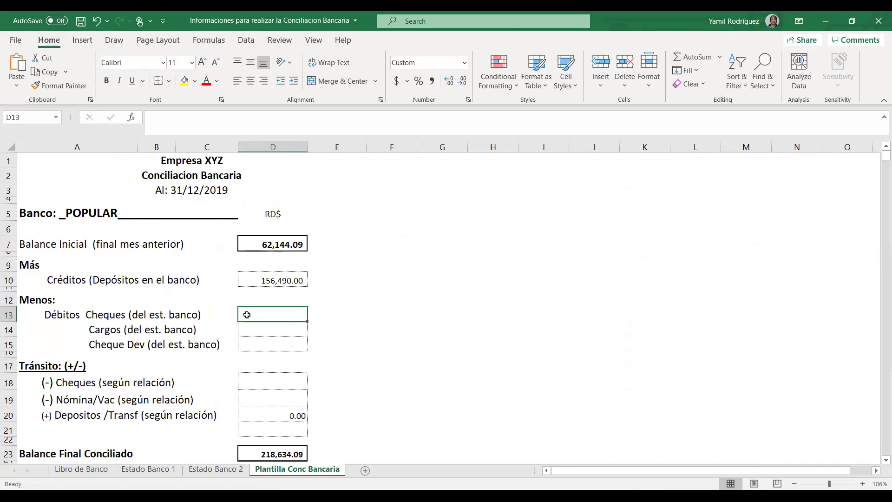
{"action": "left_click", "coordinate": [168, 470]}
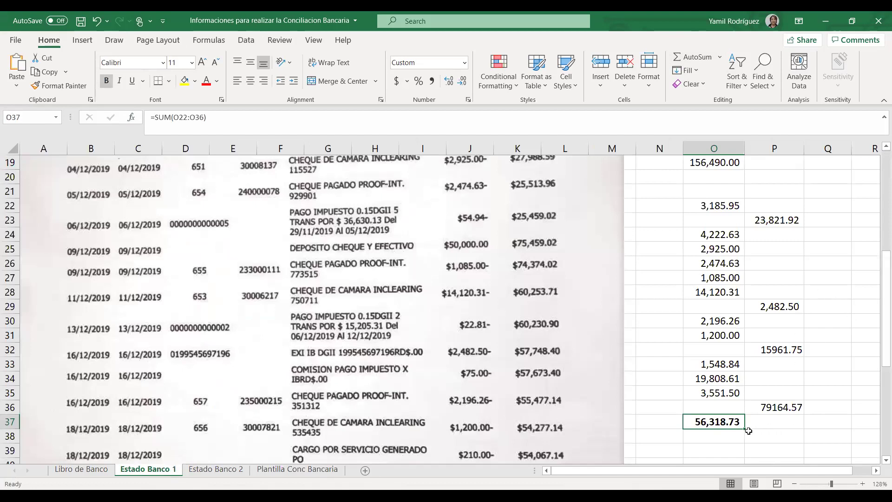
{"action": "left_click_drag", "start_coordinate": [746, 431], "coordinate": [792, 433]}
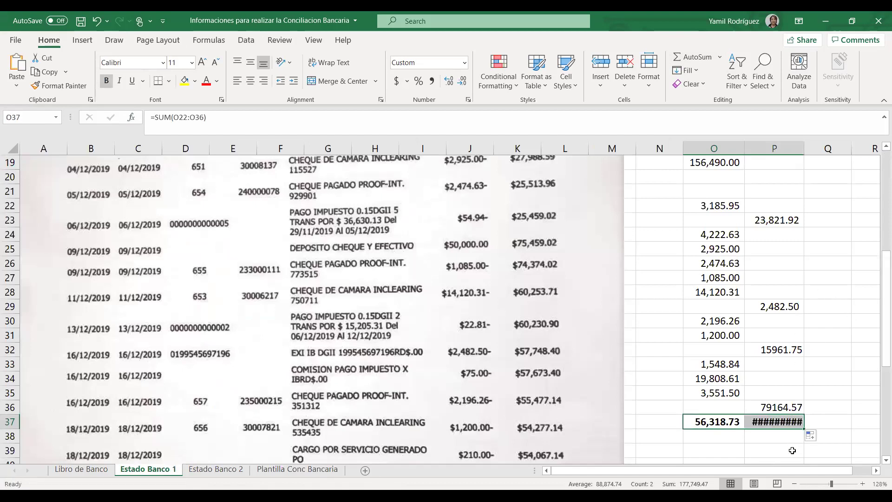
{"action": "left_click_drag", "start_coordinate": [805, 148], "coordinate": [812, 148]}
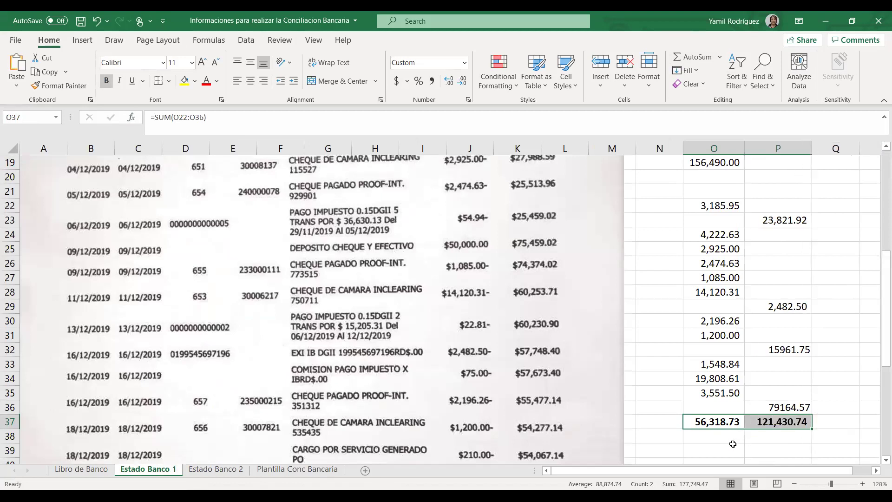
Add the cheque total and the other debits' total in P38 with the formula =O37+P37
{"action": "left_click", "coordinate": [734, 444]}
{"action": "left_click_drag", "start_coordinate": [724, 423], "coordinate": [758, 427]}
{"action": "left_click", "coordinate": [767, 439]}
{"action": "type", "text": "="}
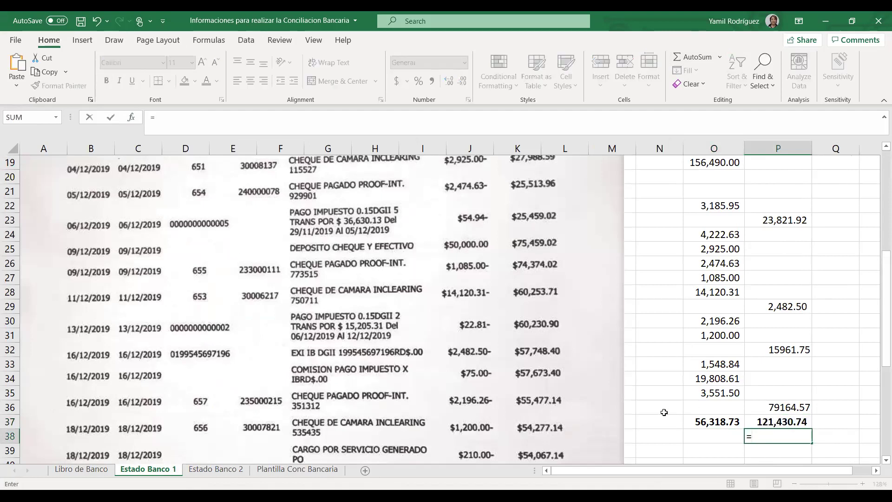
{"action": "left_click", "coordinate": [708, 423]}
{"action": "type", "text": "+"}
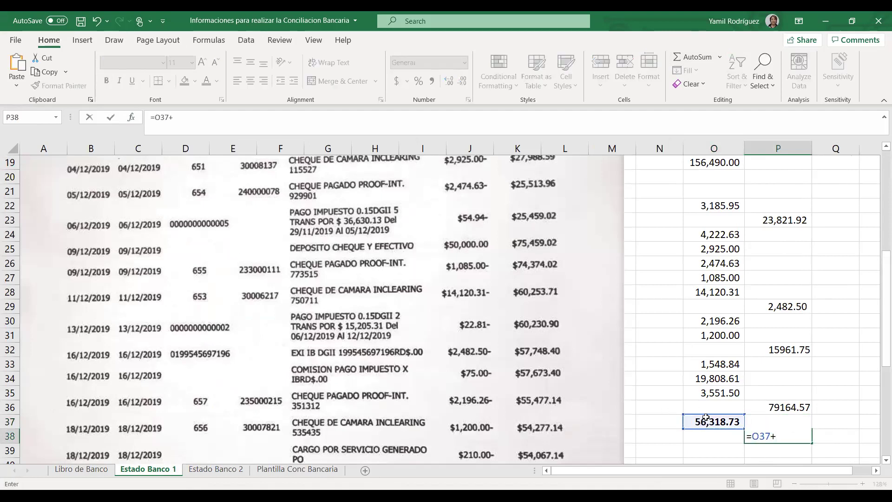
{"action": "left_click", "coordinate": [764, 408]}
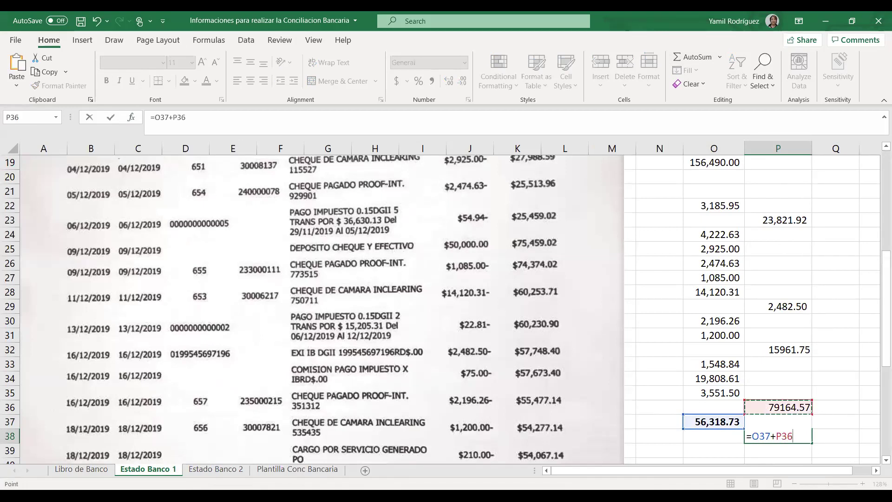
{"action": "key", "text": "BackSpace"}
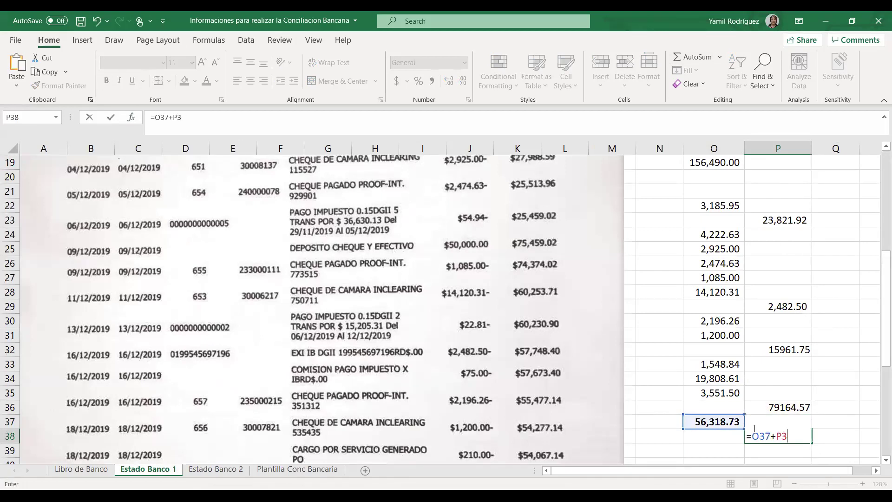
{"action": "type", "text": "7"}
{"action": "key", "text": "Return"}
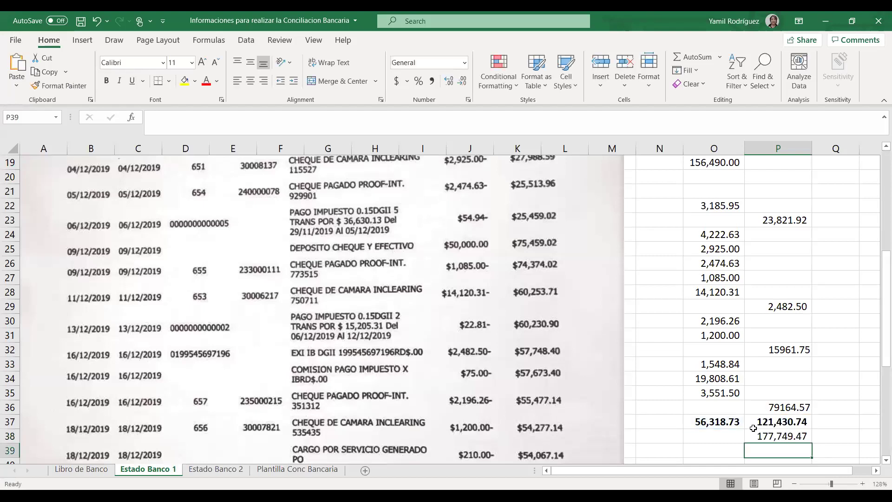
{"action": "left_click", "coordinate": [755, 431]}
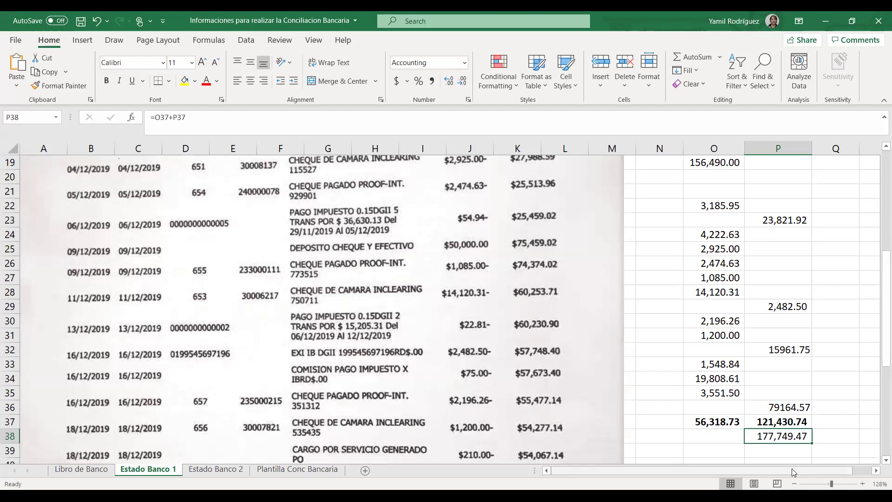
Enter 177749.47 as the bank statement's cheque debits in D13 of Plantilla Conc Bancaria
{"action": "left_click", "coordinate": [318, 472]}
{"action": "type", "text": "177"}
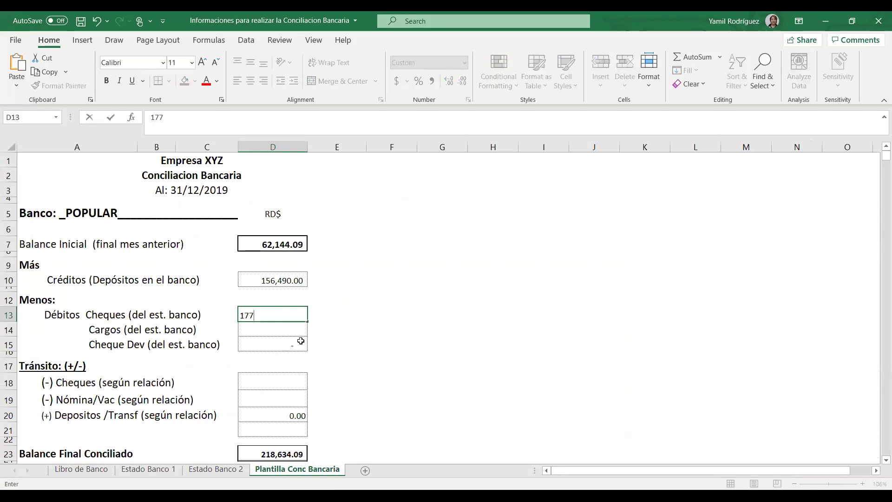
{"action": "left_click", "coordinate": [148, 469]}
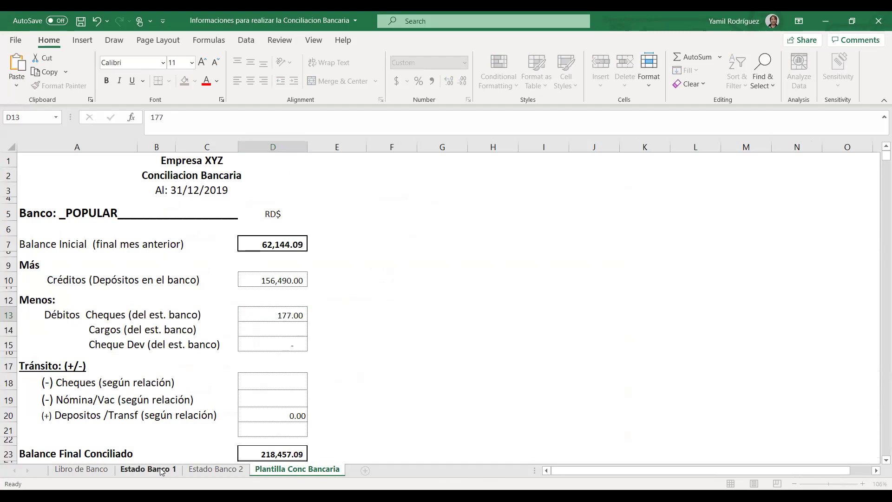
{"action": "left_click", "coordinate": [281, 470]}
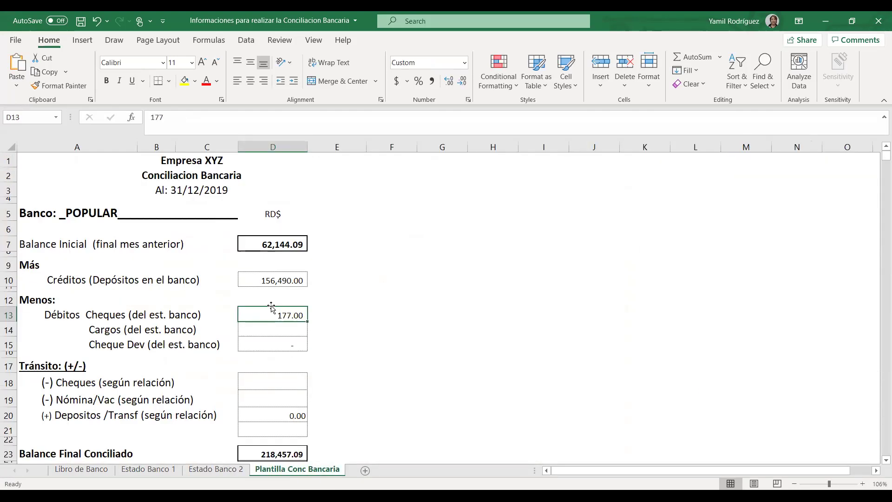
{"action": "left_click", "coordinate": [179, 120]}
{"action": "type", "text": "749"}
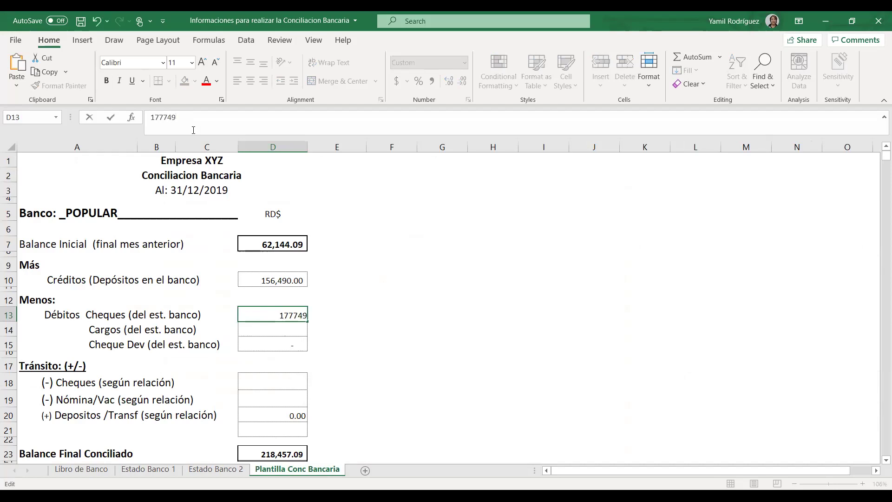
{"action": "key", "text": "Return"}
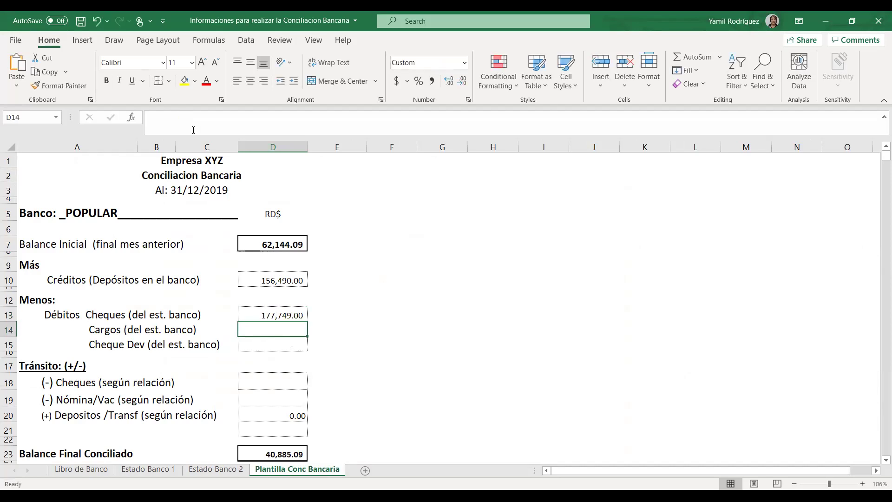
{"action": "left_click", "coordinate": [158, 469]}
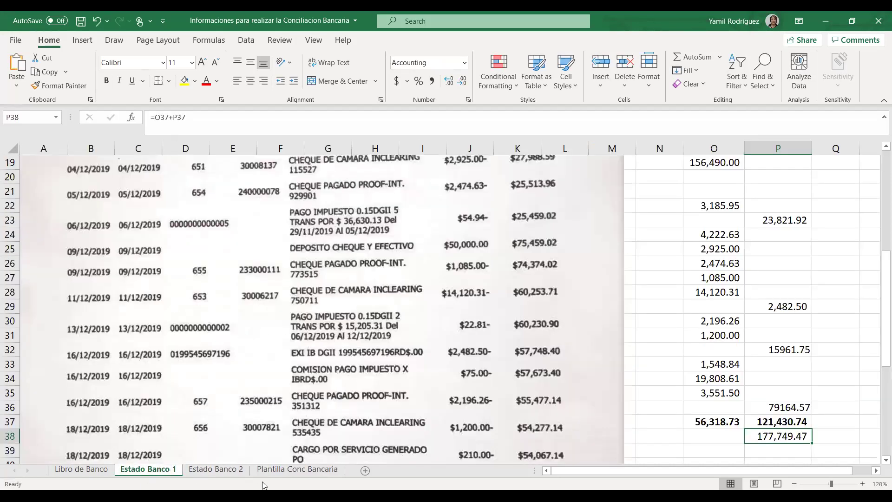
{"action": "left_click", "coordinate": [301, 471]}
{"action": "left_click", "coordinate": [273, 315]}
{"action": "left_click", "coordinate": [187, 116]}
{"action": "type", "text": ".47"}
{"action": "key", "text": "Return"}
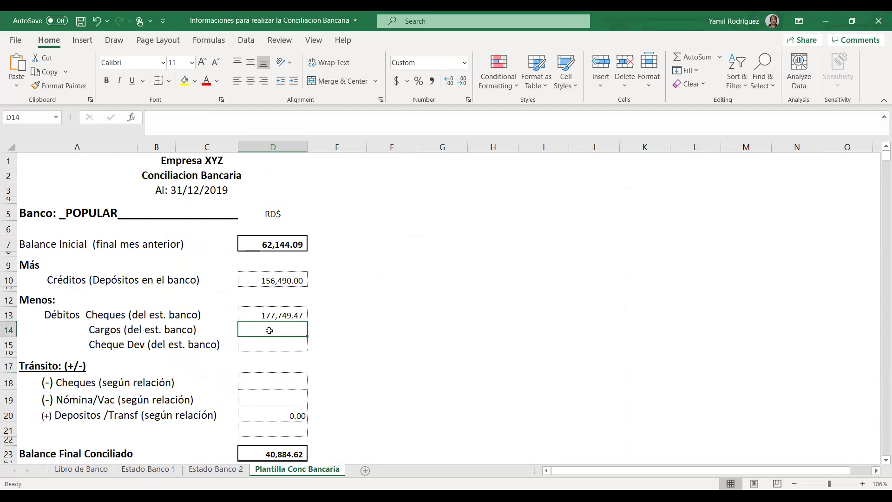
On Estado Banco 1, merge and center P16:P19 beside the deposit amounts and label it DEPOSITOS
{"action": "left_click", "coordinate": [147, 469]}
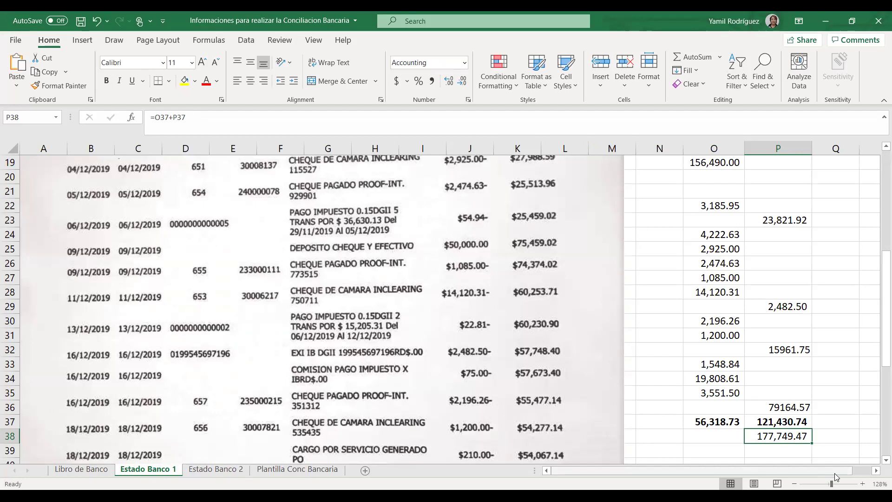
{"action": "left_click", "coordinate": [876, 471]}
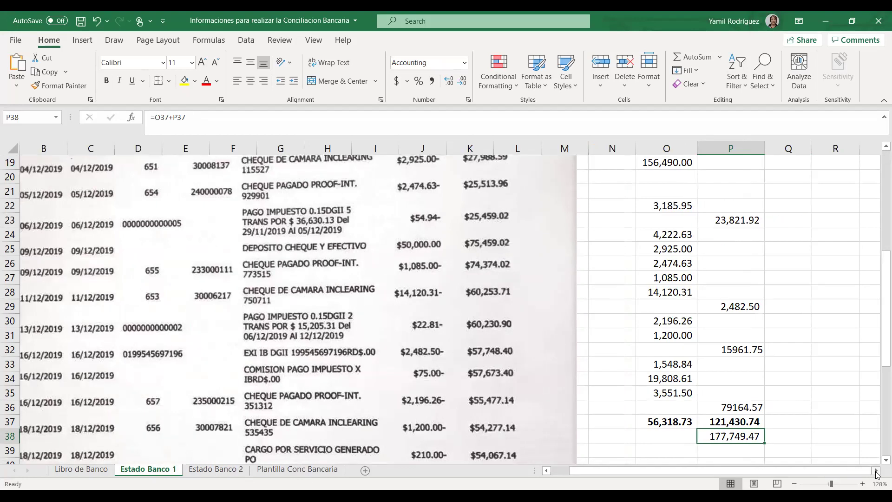
{"action": "left_click", "coordinate": [817, 382]}
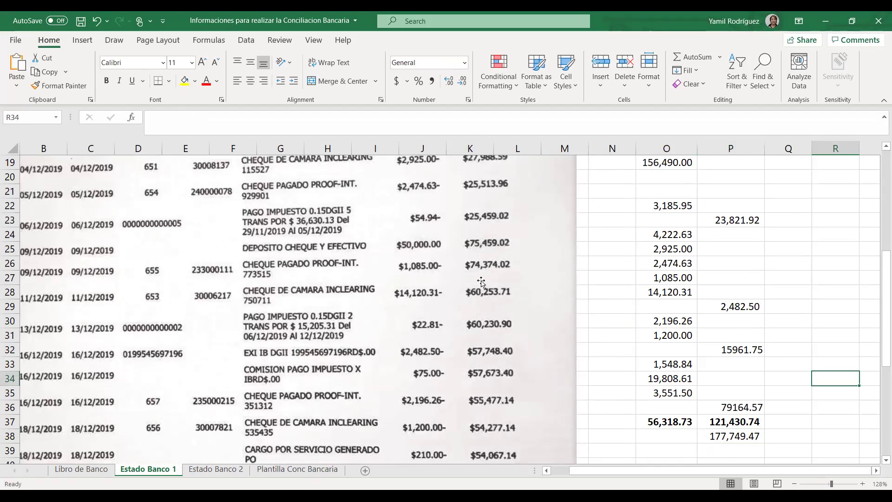
{"action": "scroll", "coordinate": [476, 286], "scroll_direction": "up", "scroll_amount": 3}
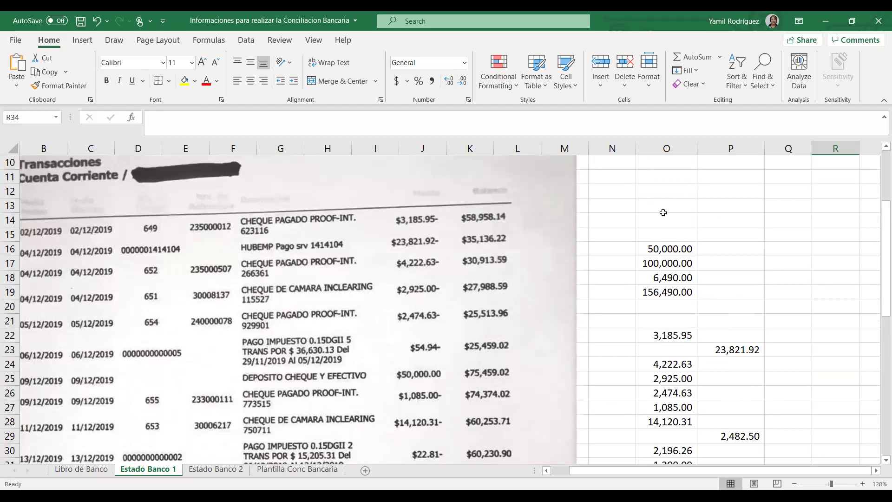
{"action": "left_click_drag", "start_coordinate": [663, 246], "coordinate": [682, 292]}
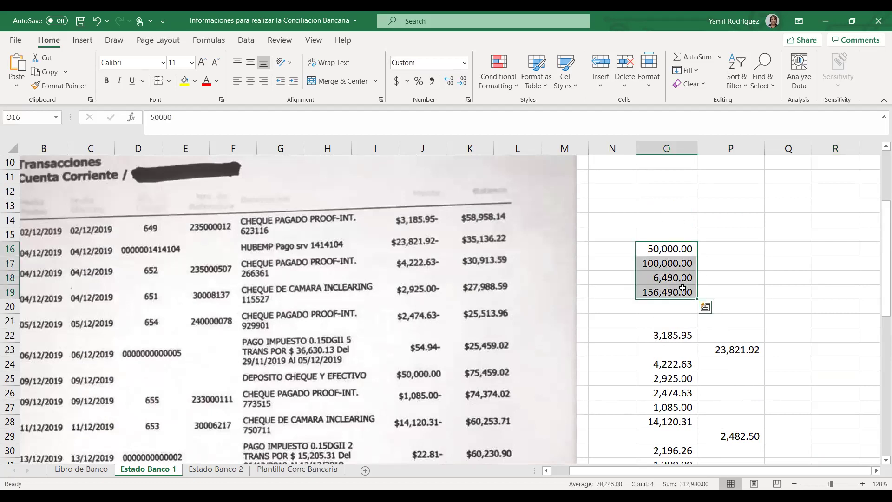
{"action": "left_click", "coordinate": [716, 249]}
{"action": "left_click_drag", "start_coordinate": [716, 249], "coordinate": [723, 290]}
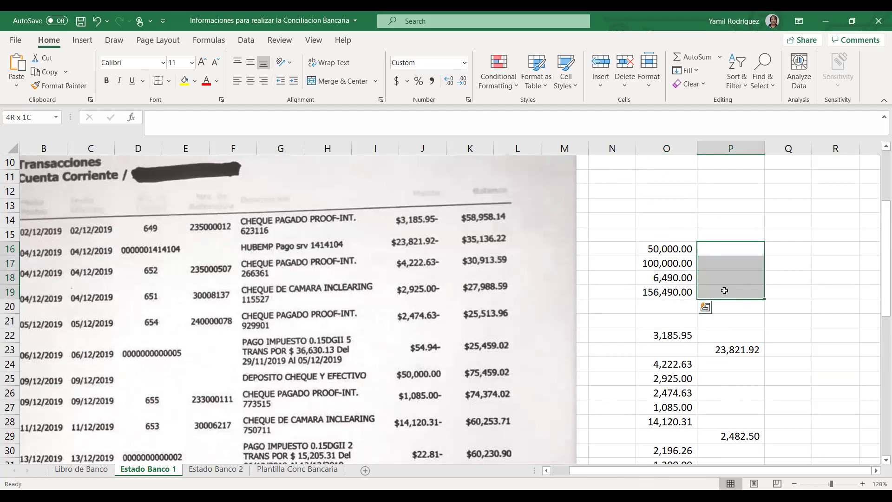
{"action": "left_click", "coordinate": [344, 81]}
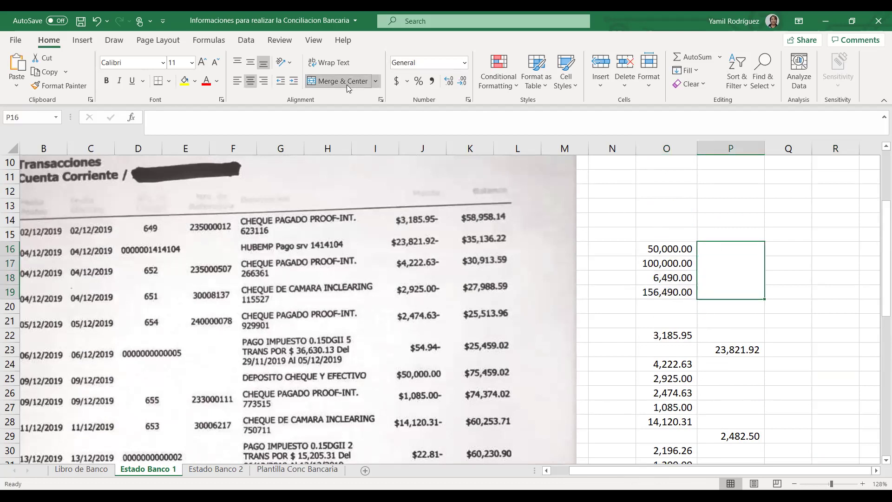
{"action": "type", "text": "DEPOSITOS"}
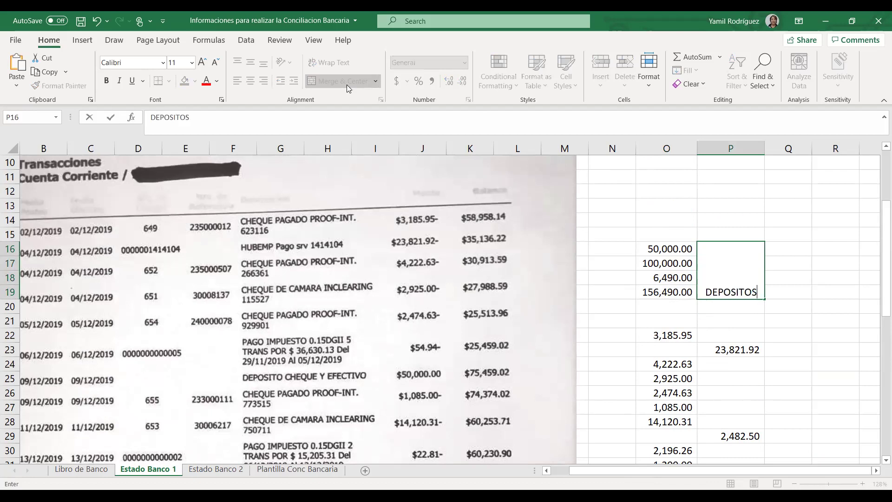
{"action": "left_click", "coordinate": [655, 251]}
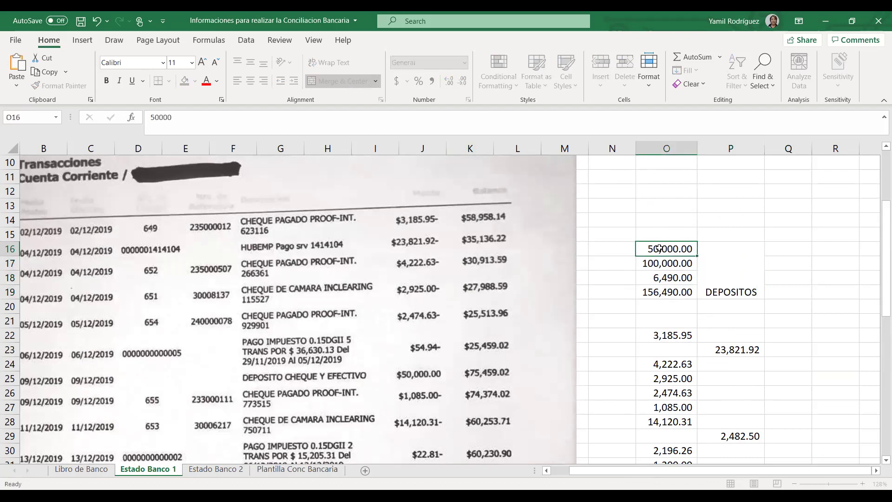
Apply all borders to the deposits block O16:P19 and vertically center the DEPOSITOS label
{"action": "left_click_drag", "start_coordinate": [656, 250], "coordinate": [704, 288]}
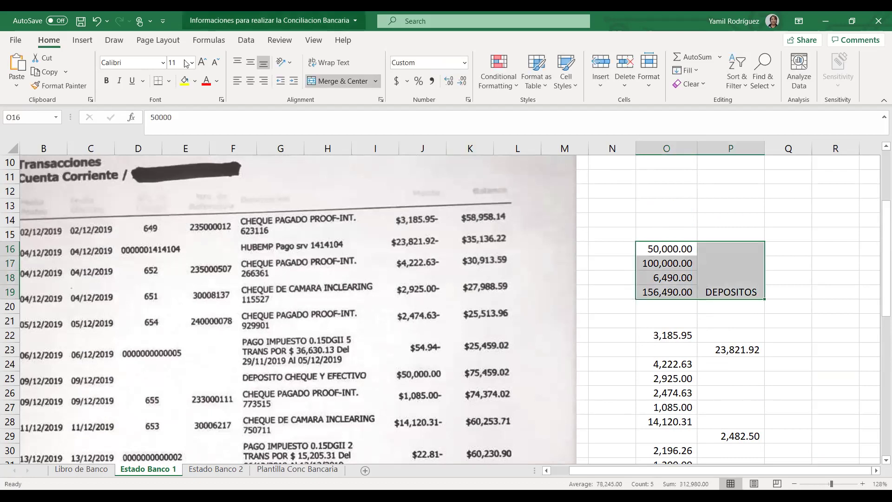
{"action": "left_click", "coordinate": [169, 80]}
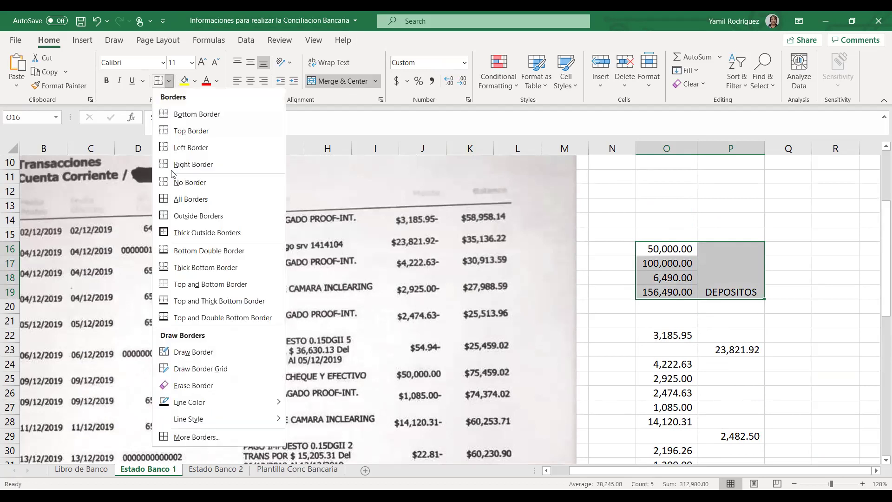
{"action": "left_click", "coordinate": [185, 200]}
{"action": "left_click", "coordinate": [733, 284]}
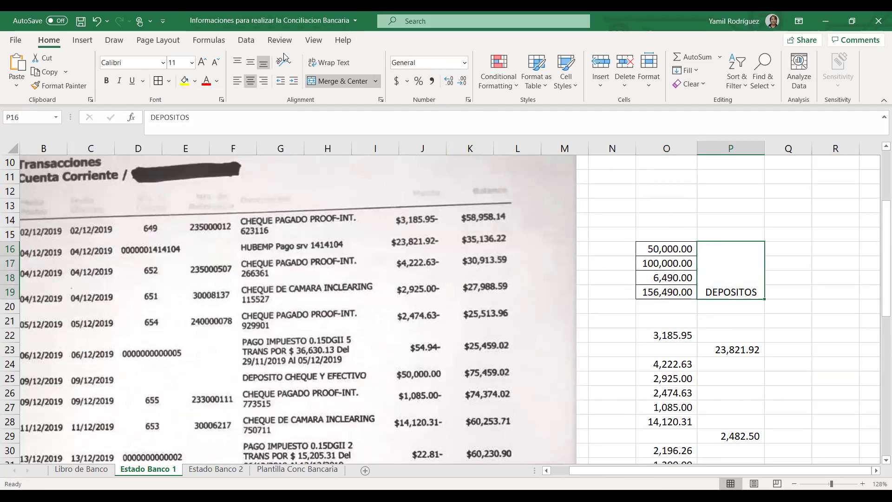
{"action": "left_click", "coordinate": [250, 65]}
{"action": "left_click", "coordinate": [768, 321]}
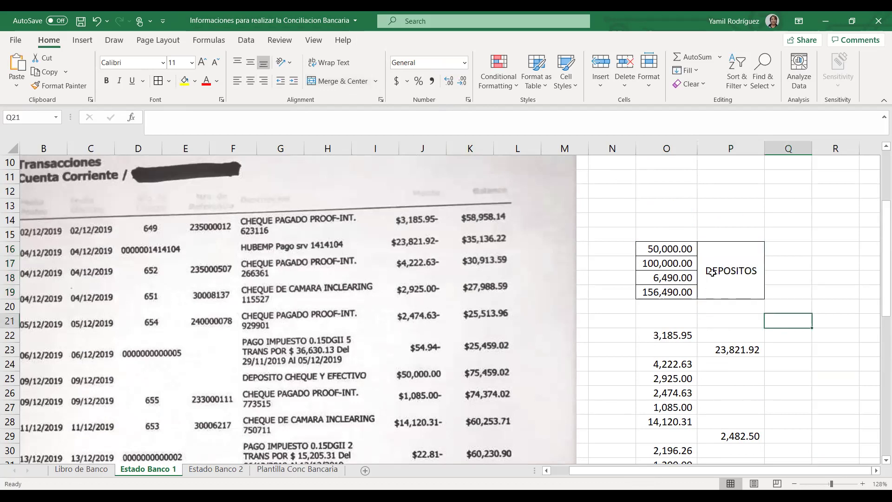
Put a thick outside border around the deposits block O16:P19
{"action": "left_click_drag", "start_coordinate": [666, 247], "coordinate": [725, 281]}
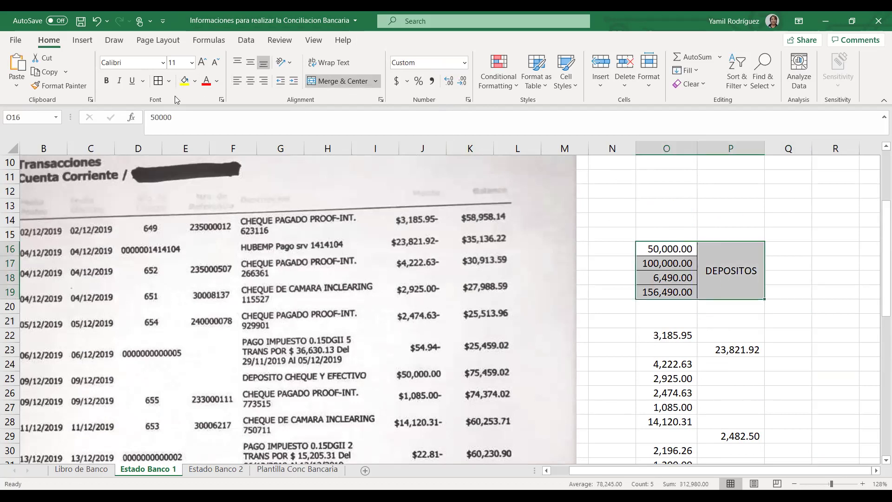
{"action": "left_click", "coordinate": [169, 83]}
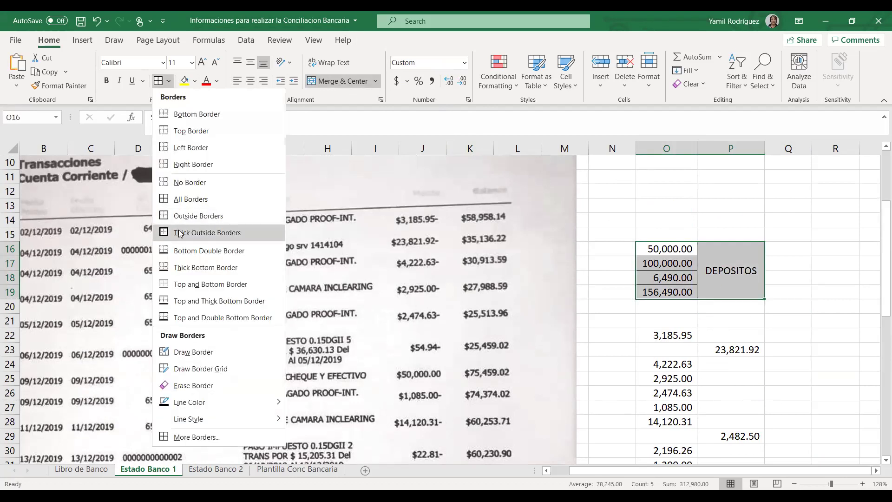
{"action": "left_click", "coordinate": [180, 233]}
Apply all borders and a thick outside border to the debit amounts block O22:P38
{"action": "scroll", "coordinate": [683, 320], "scroll_direction": "down", "scroll_amount": 1}
{"action": "left_click", "coordinate": [662, 294]}
{"action": "left_click_drag", "start_coordinate": [668, 327], "coordinate": [737, 431]}
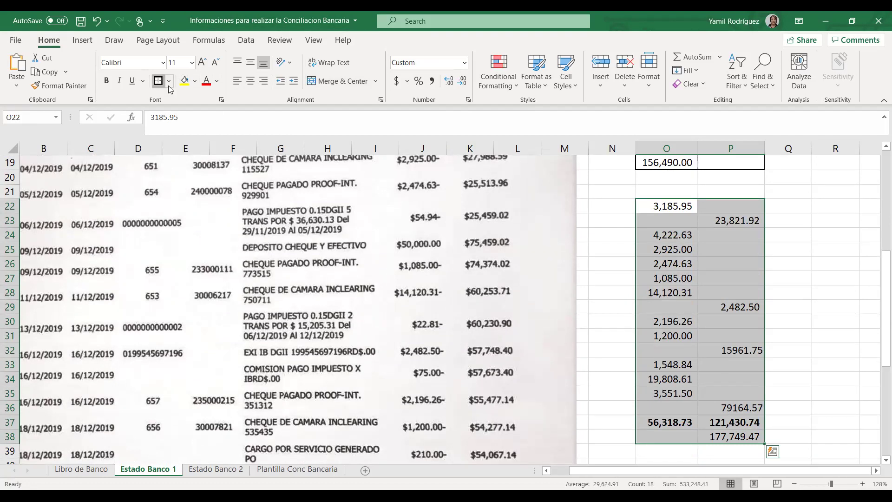
{"action": "left_click", "coordinate": [170, 82]}
{"action": "left_click", "coordinate": [191, 199]}
{"action": "left_click", "coordinate": [169, 83]}
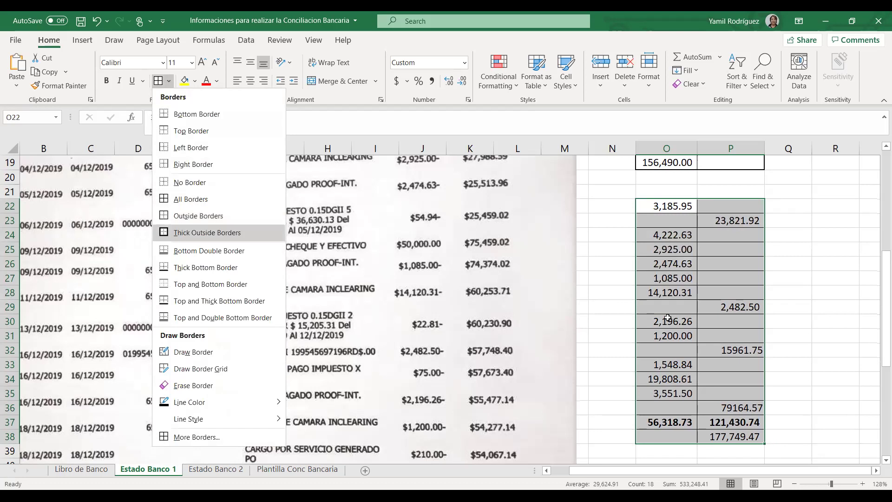
{"action": "left_click", "coordinate": [184, 232]}
Enter CHEQUES Y TRANS in N27 beside the debit amounts, and merge and center N22:N38 around it
{"action": "left_click_drag", "start_coordinate": [612, 208], "coordinate": [616, 223]}
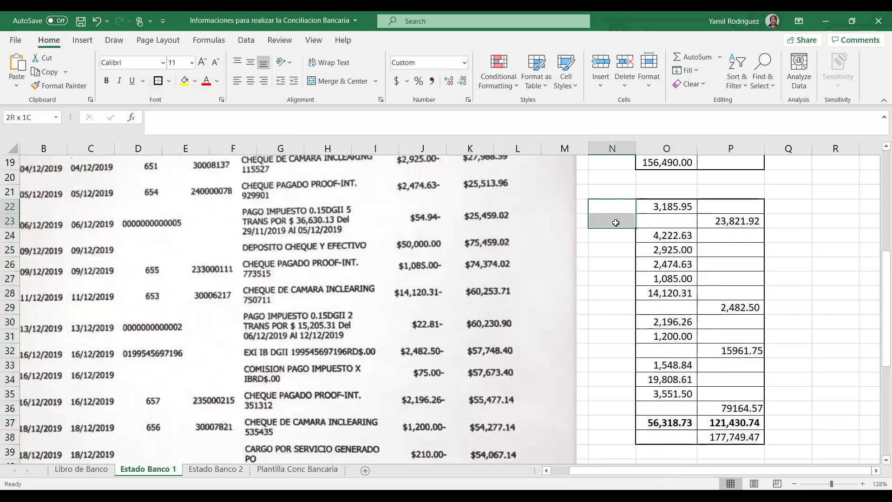
{"action": "left_click", "coordinate": [616, 278]}
{"action": "type", "text": "CHEQ"}
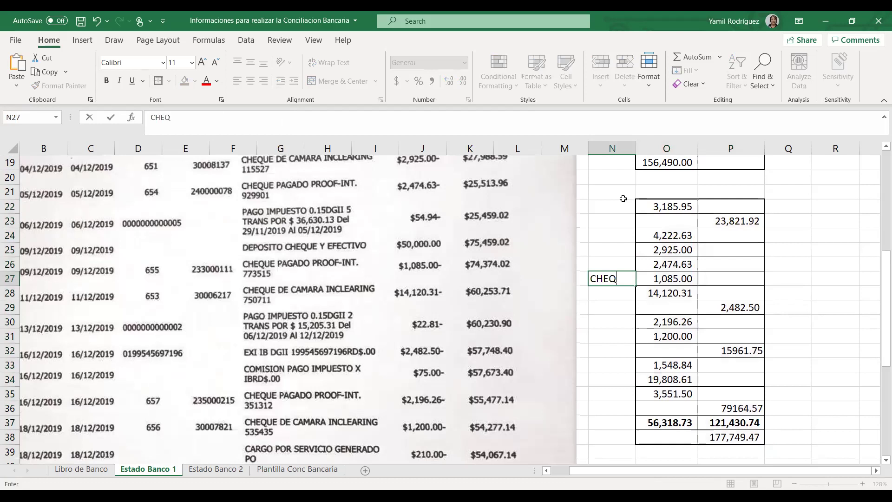
{"action": "type", "text": "UES Y TRANS"}
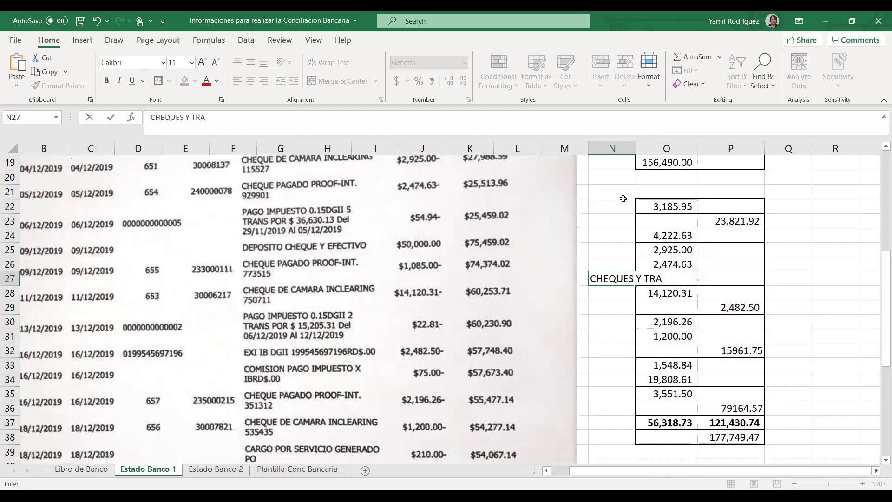
{"action": "left_click", "coordinate": [713, 263]}
{"action": "left_click", "coordinate": [620, 277]}
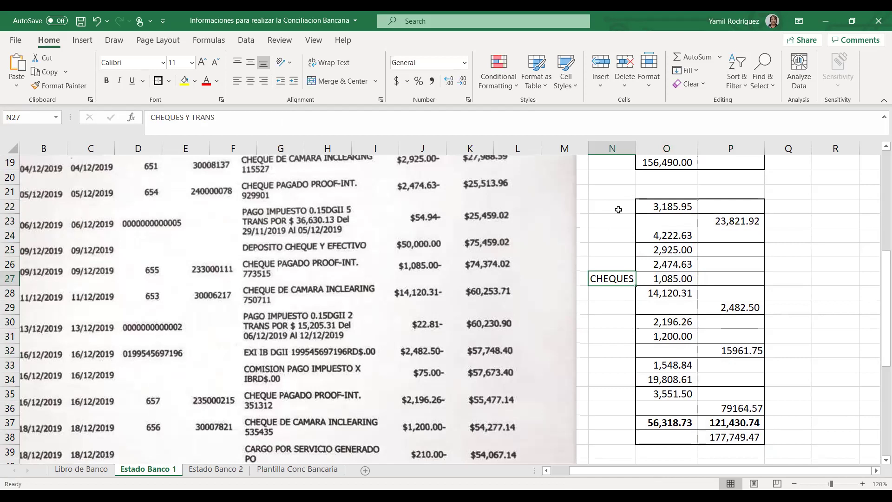
{"action": "left_click_drag", "start_coordinate": [623, 205], "coordinate": [618, 437]}
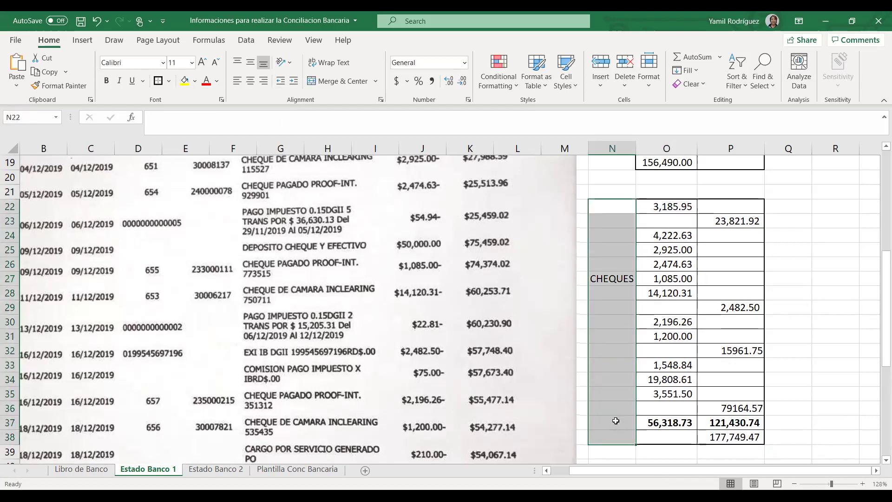
{"action": "left_click", "coordinate": [344, 82]}
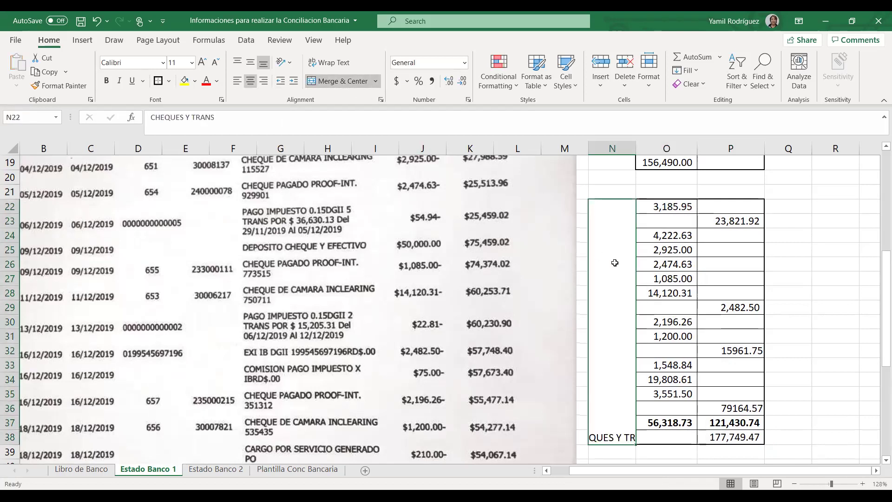
Rotate the CHEQUES Y TRANS label 90 degrees to read upward and center it vertically in the merged cell
{"action": "right_click", "coordinate": [615, 265]}
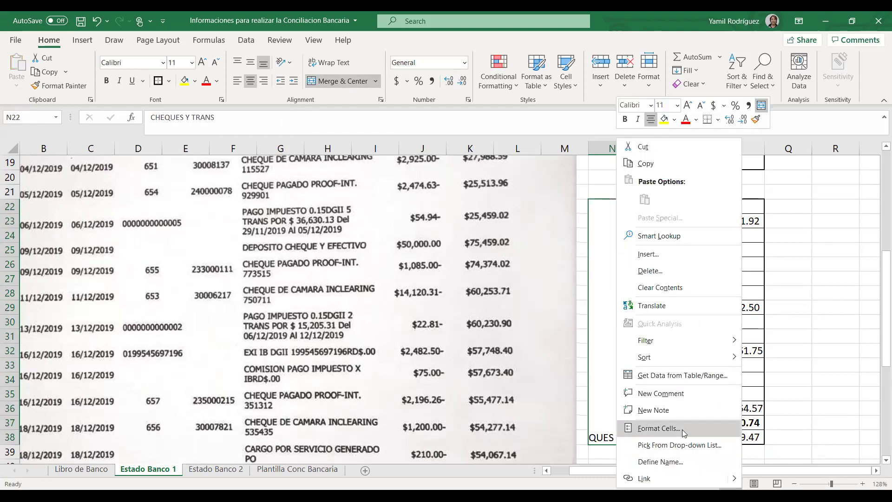
{"action": "left_click", "coordinate": [680, 429]}
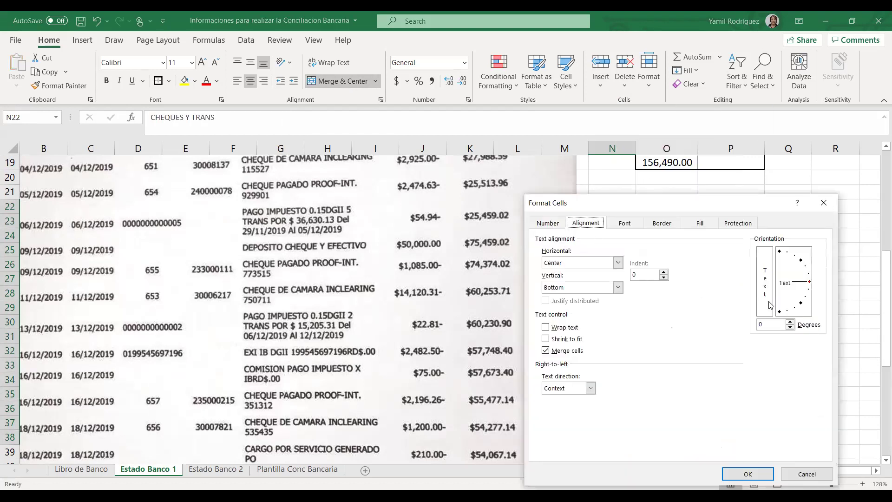
{"action": "left_click_drag", "start_coordinate": [806, 286], "coordinate": [781, 263]}
{"action": "left_click", "coordinate": [747, 474]}
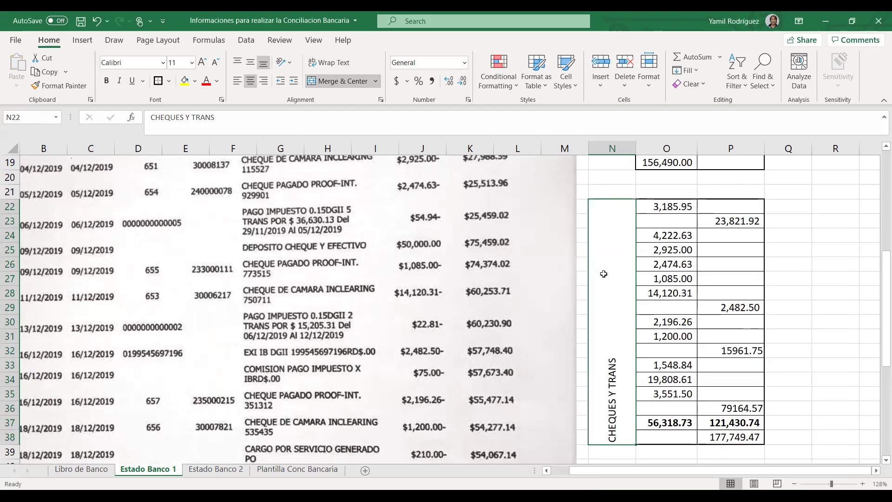
{"action": "left_click", "coordinate": [251, 62]}
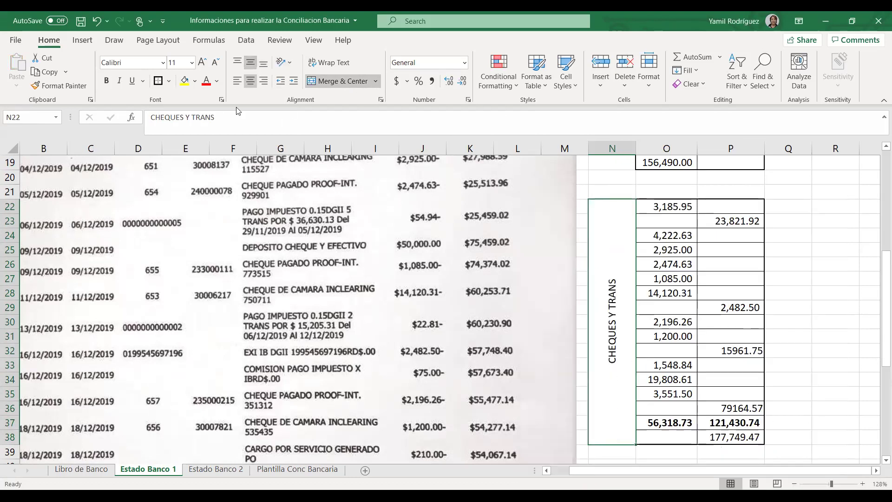
Make the CHEQUES Y TRANS label and the debits grand total in P38 bold
{"action": "left_click", "coordinate": [106, 80]}
{"action": "left_click", "coordinate": [817, 350]}
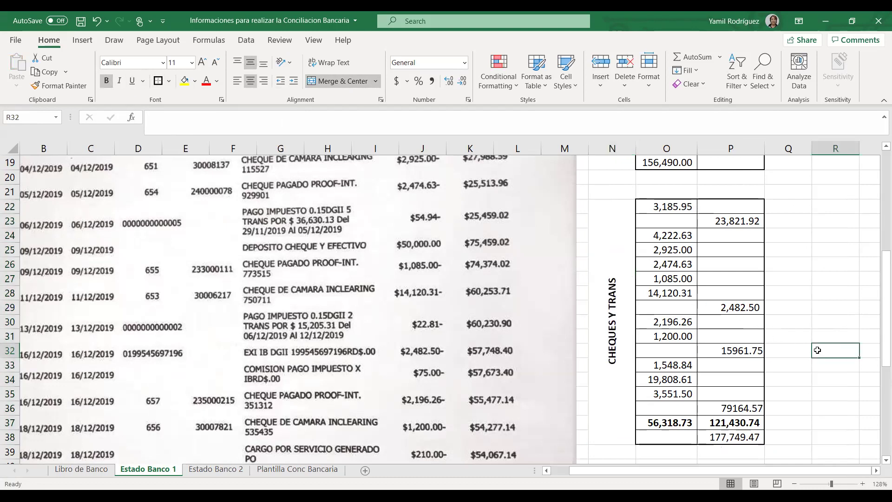
{"action": "left_click", "coordinate": [753, 437]}
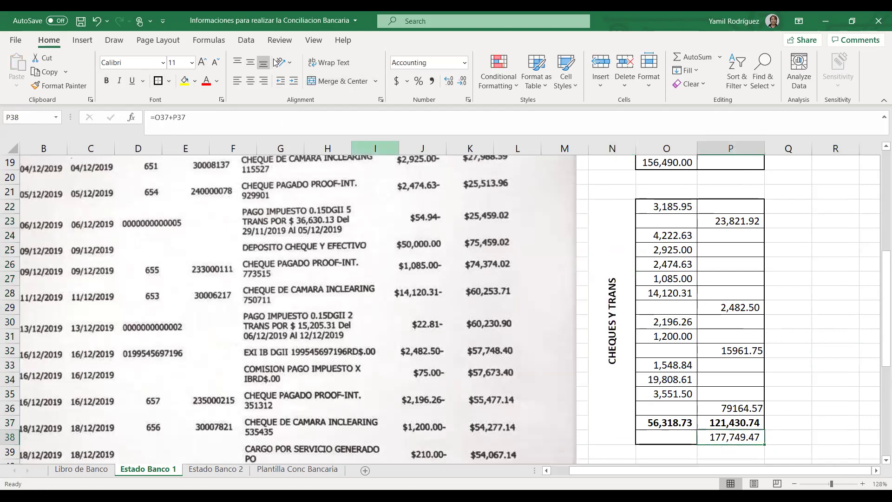
{"action": "left_click", "coordinate": [106, 80]}
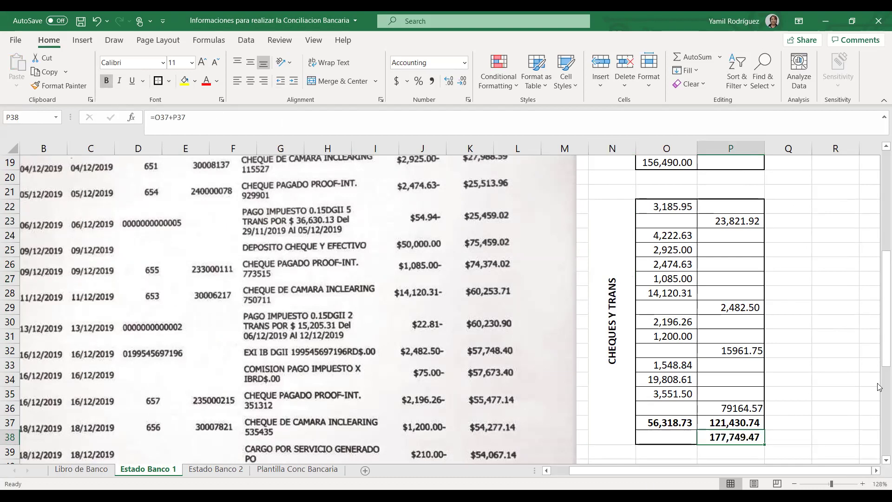
{"action": "scroll", "coordinate": [873, 339], "scroll_direction": "up", "scroll_amount": 2}
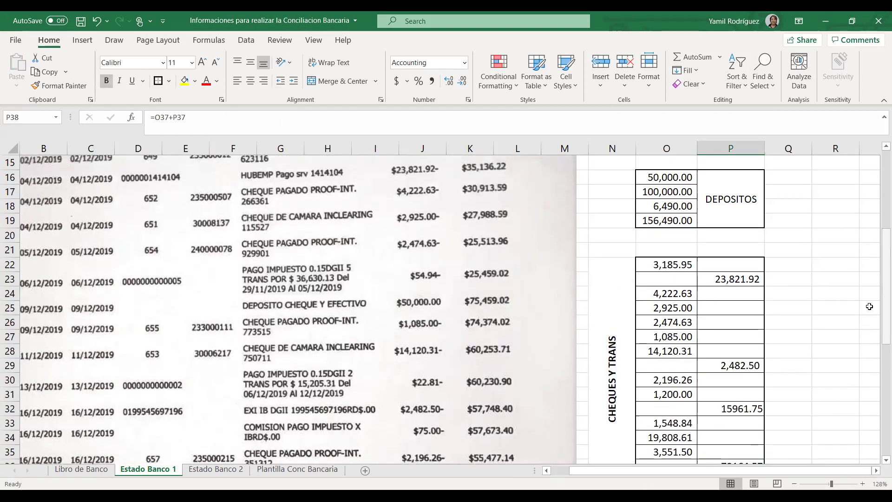
{"action": "left_click", "coordinate": [839, 236]}
{"action": "left_click", "coordinate": [876, 470]}
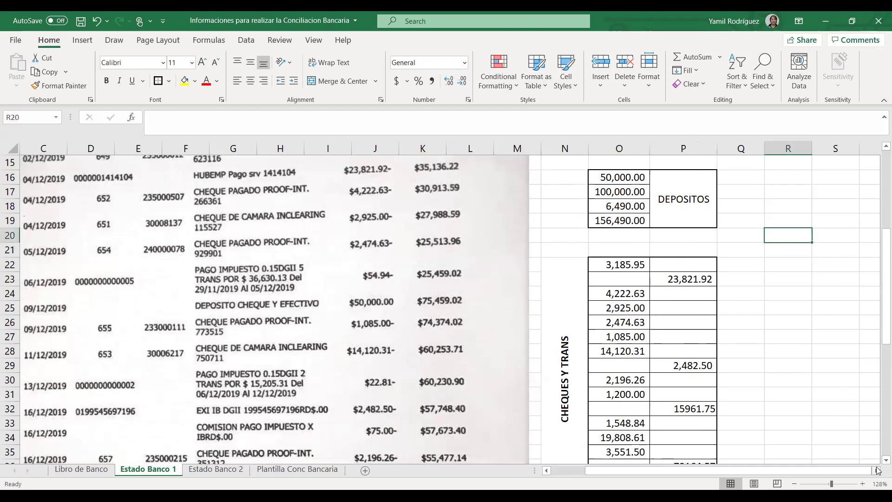
{"action": "scroll", "coordinate": [792, 317], "scroll_direction": "up", "scroll_amount": 1}
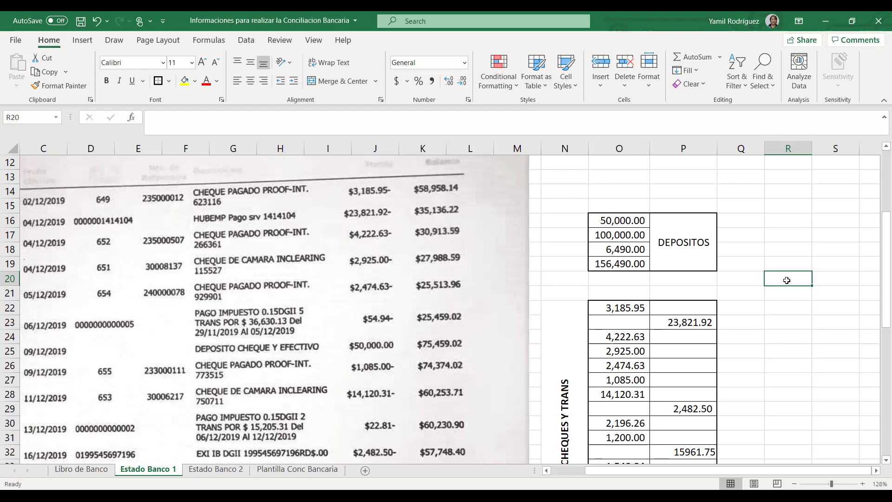
{"action": "left_click", "coordinate": [757, 337]}
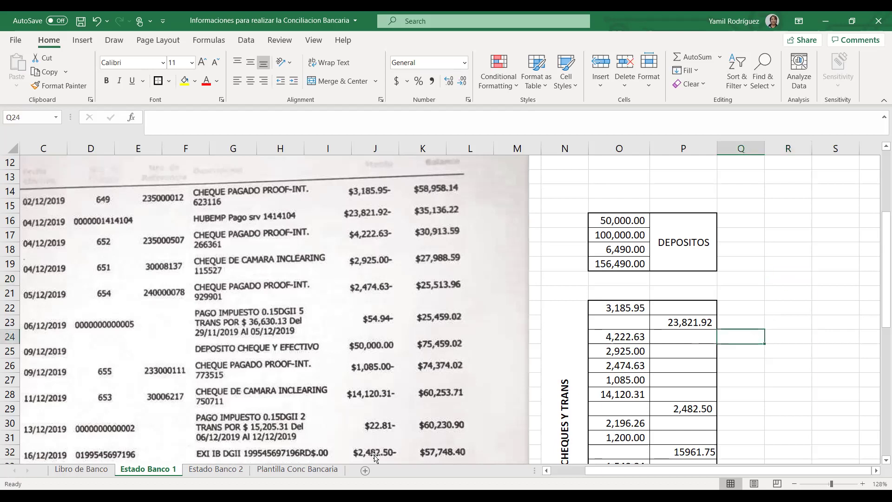
On Plantilla Conc Bancaria, examine the template from the cheque debits in D13 down through the Tránsito and Libro Mayor sections
{"action": "left_click", "coordinate": [332, 473]}
{"action": "left_click", "coordinate": [289, 315]}
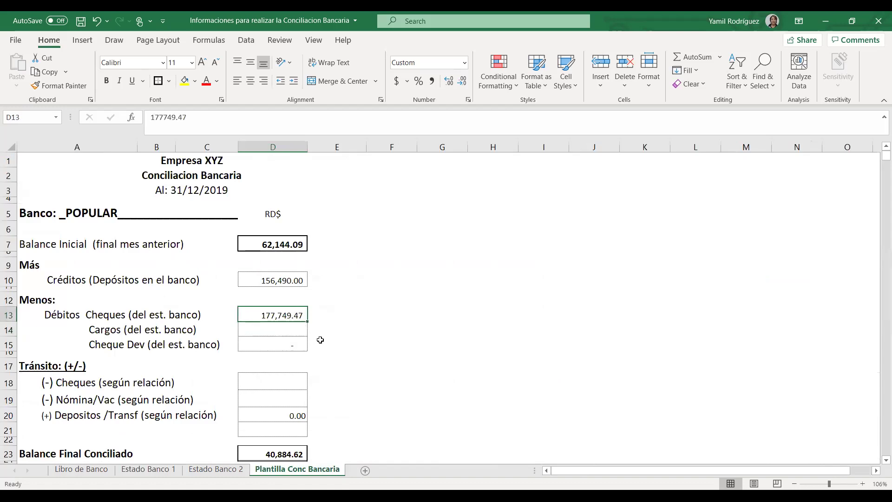
{"action": "scroll", "coordinate": [249, 410], "scroll_direction": "down", "scroll_amount": 2}
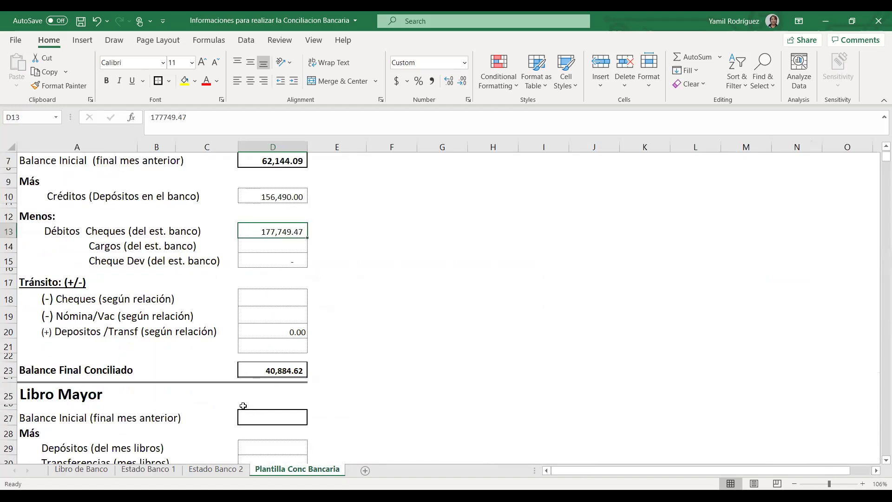
{"action": "scroll", "coordinate": [203, 378], "scroll_direction": "down", "scroll_amount": 2}
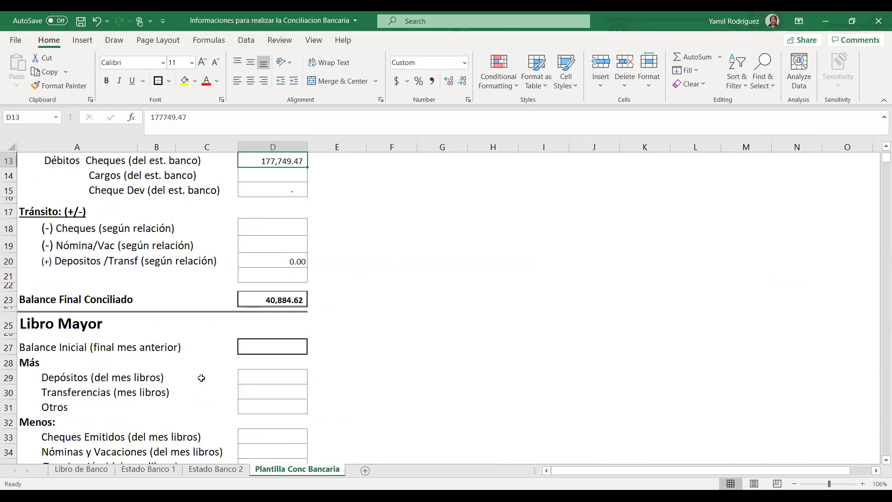
{"action": "scroll", "coordinate": [138, 374], "scroll_direction": "down", "scroll_amount": 1}
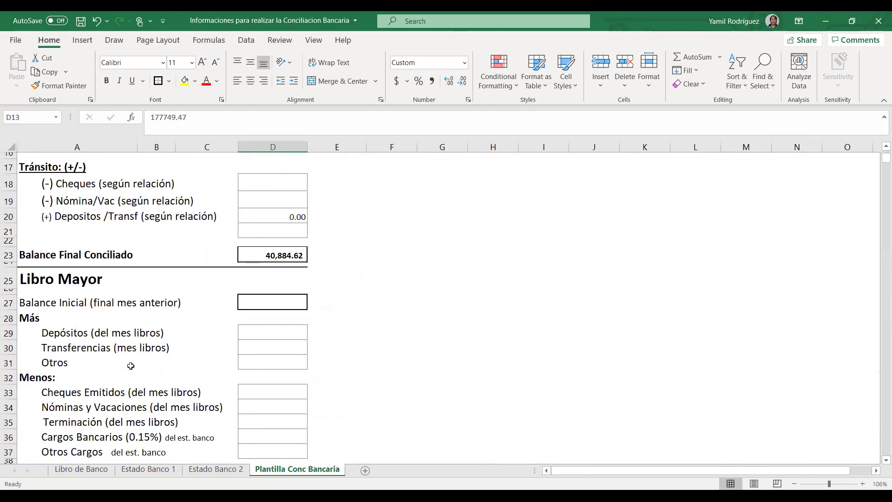
Review the Libro Mayor rows and the bank charge and transit rows of the Plantilla Conc Bancaria sheet
{"action": "left_click", "coordinate": [258, 353]}
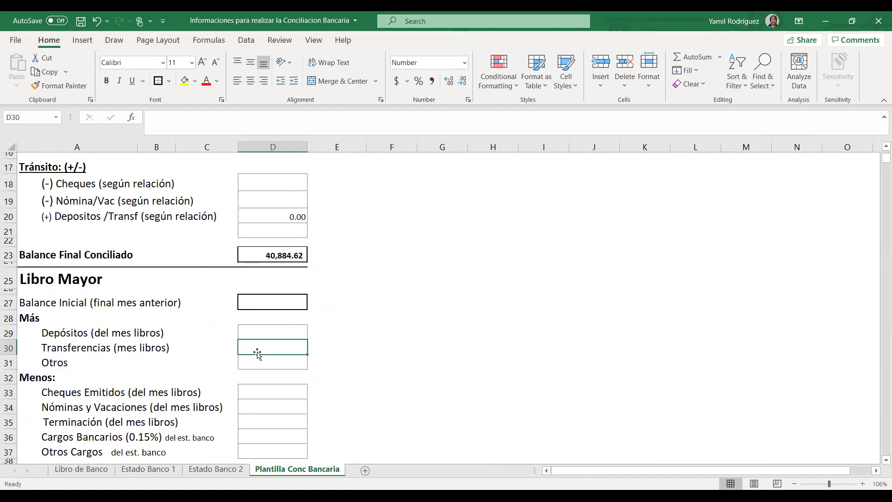
{"action": "left_click", "coordinate": [271, 390]}
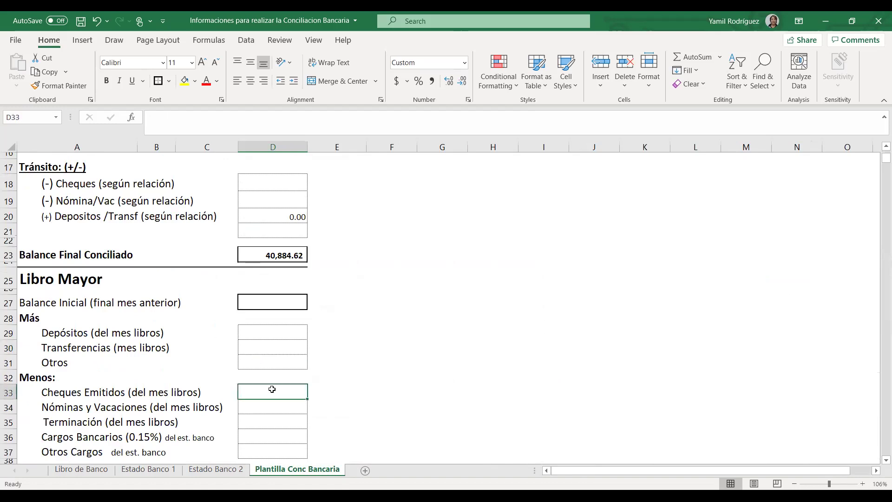
{"action": "scroll", "coordinate": [272, 389], "scroll_direction": "down", "scroll_amount": 1}
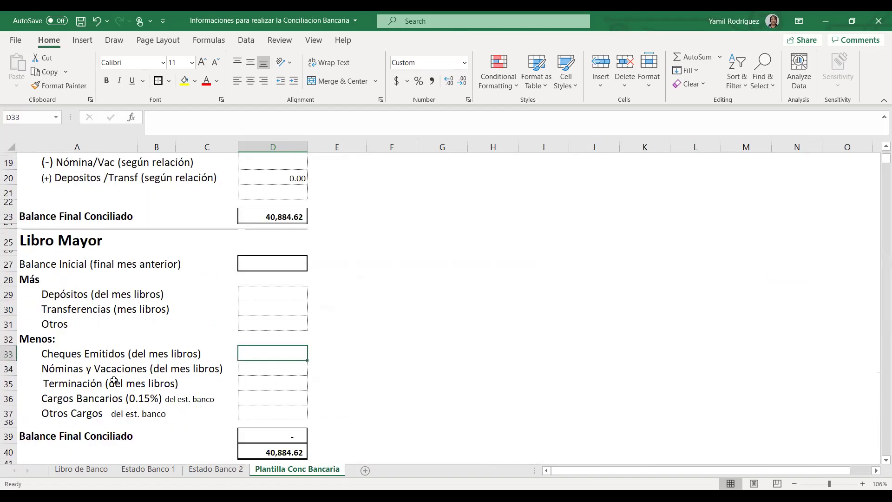
{"action": "left_click", "coordinate": [120, 367]}
{"action": "left_click", "coordinate": [123, 352]}
{"action": "scroll", "coordinate": [345, 356], "scroll_direction": "up", "scroll_amount": 3}
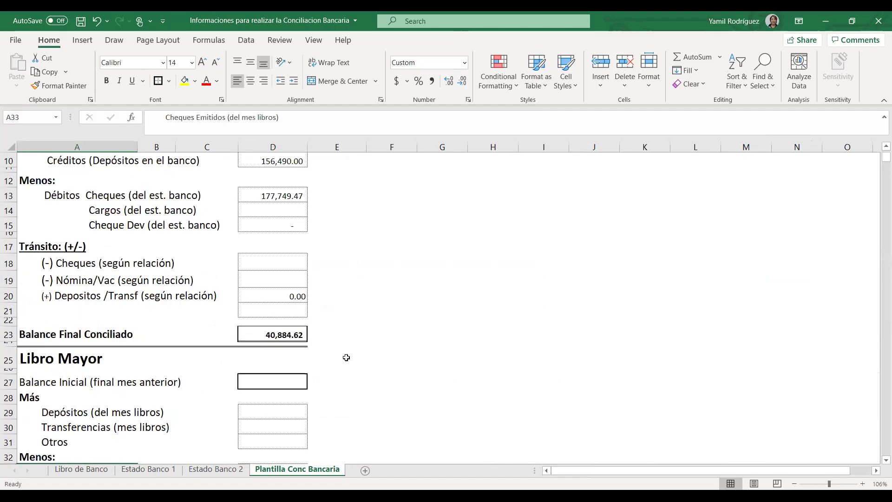
{"action": "scroll", "coordinate": [347, 358], "scroll_direction": "up", "scroll_amount": 2}
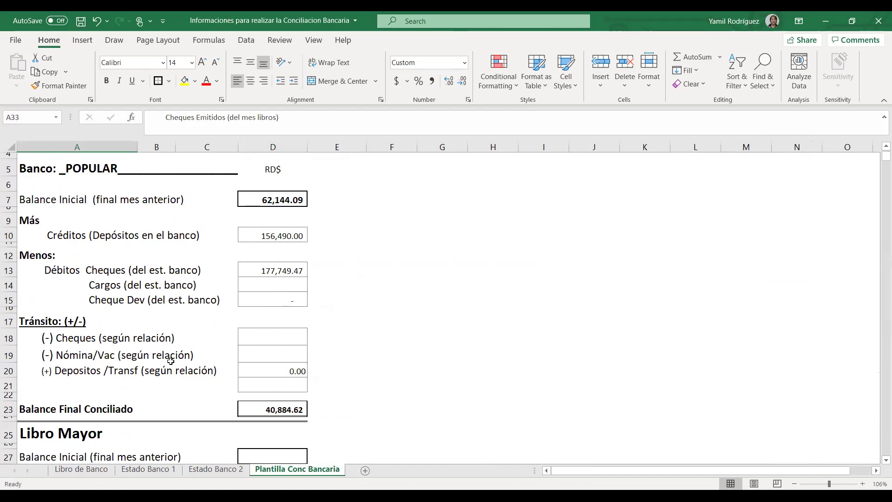
{"action": "left_click", "coordinate": [145, 281]}
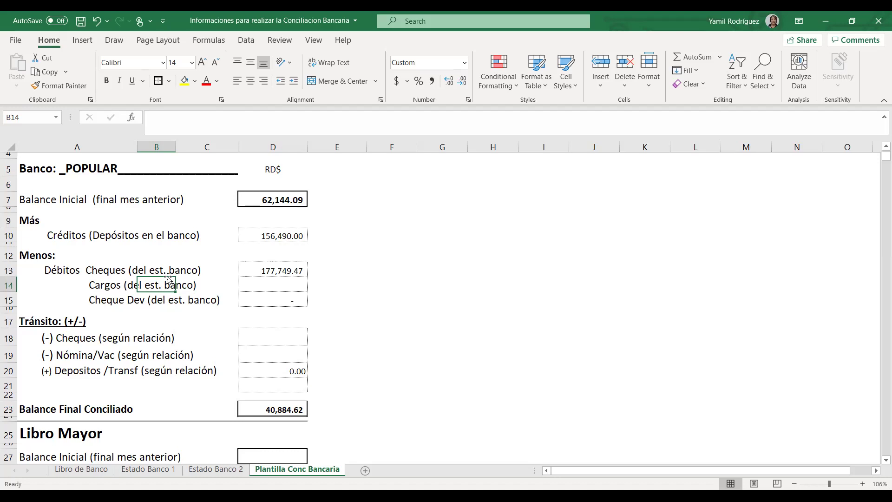
On the Estado Banco 1 sheet, record the 54.94 tax payment in S18 under the heading IMP in S17
{"action": "left_click", "coordinate": [130, 470]}
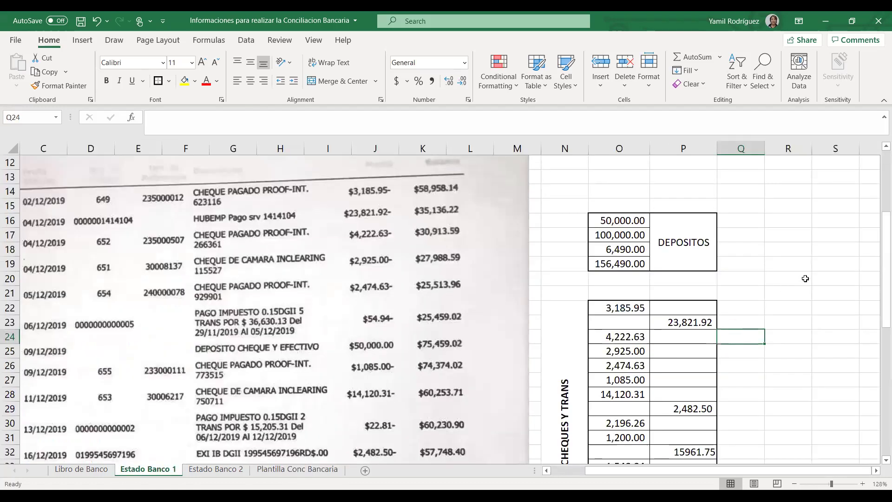
{"action": "left_click", "coordinate": [830, 253]}
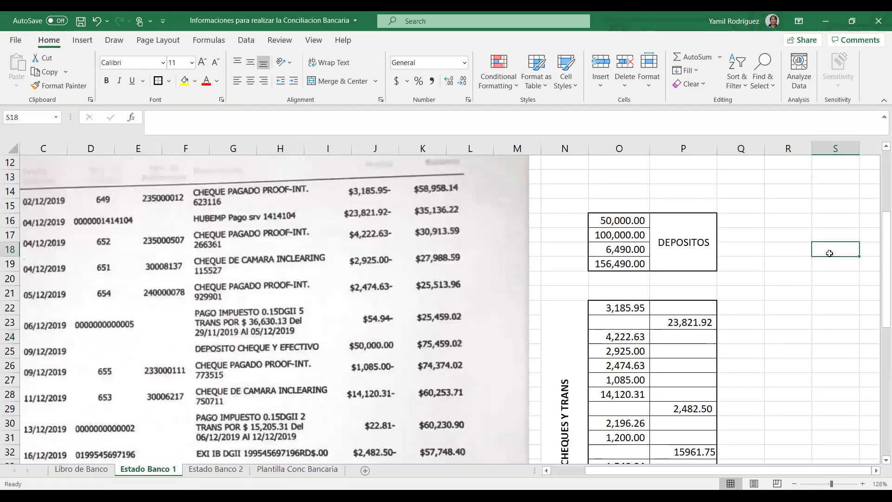
{"action": "type", "text": "54.94"}
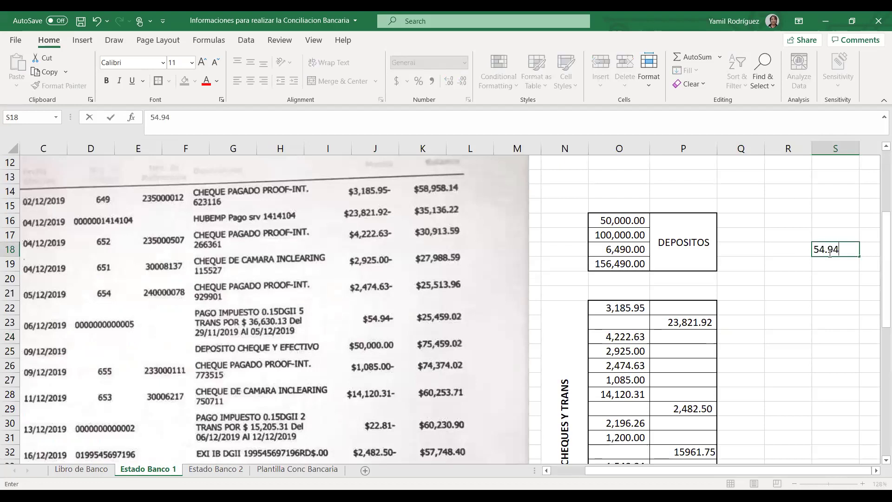
{"action": "key", "text": "Up"}
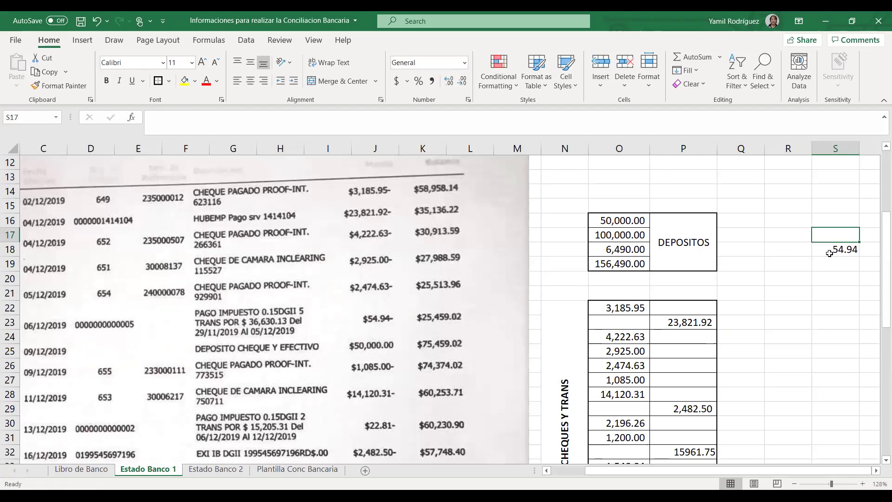
{"action": "type", "text": "IMP"}
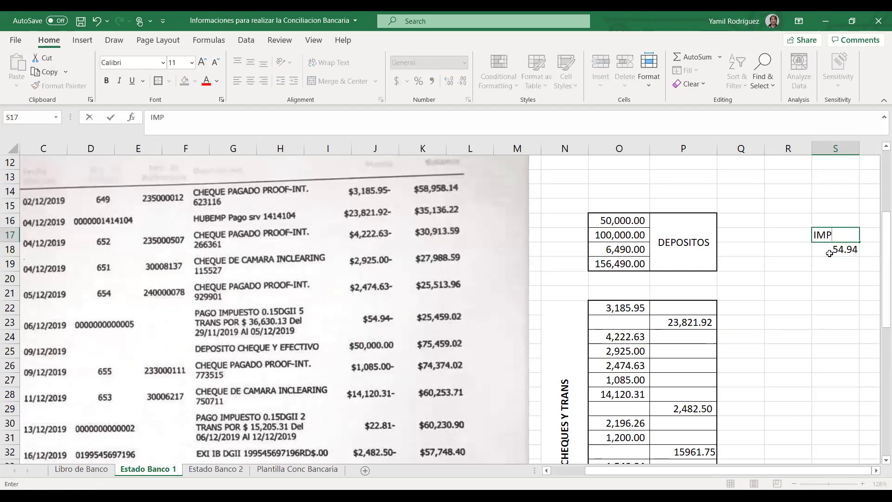
Add the heading COMISION in T17 and widen column T slightly to fit it
{"action": "key", "text": "Tab"}
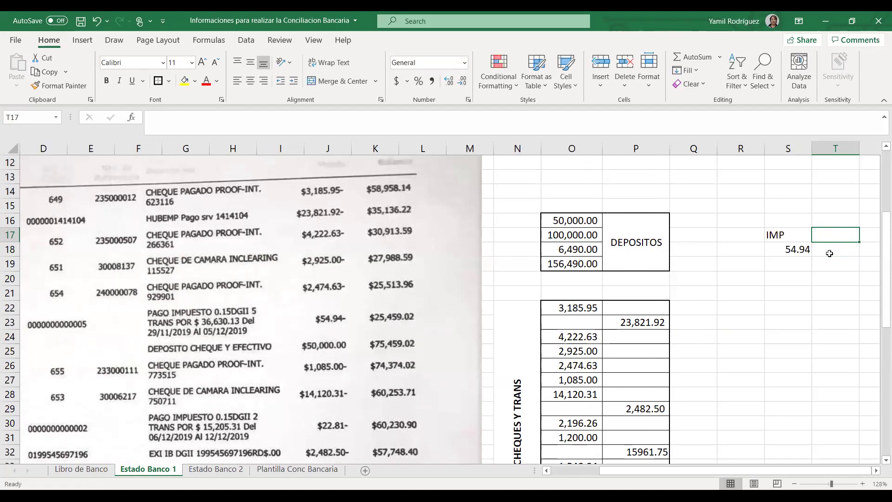
{"action": "type", "text": "CO"}
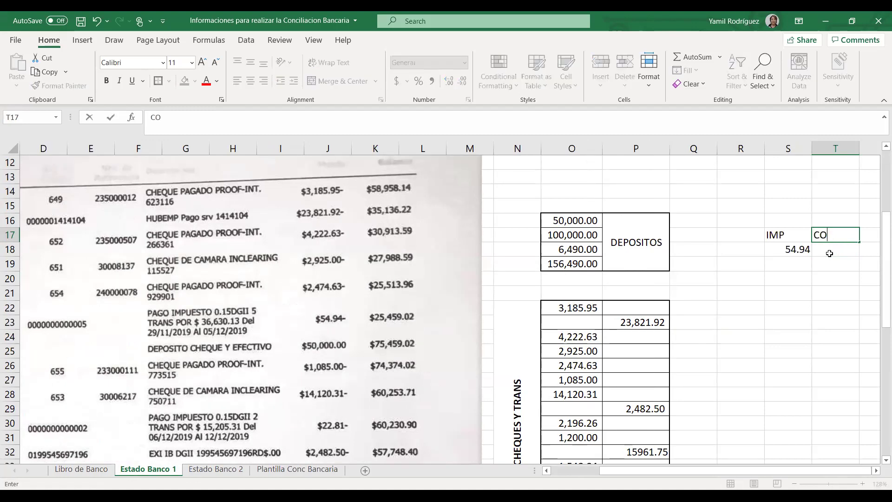
{"action": "type", "text": "MISION"}
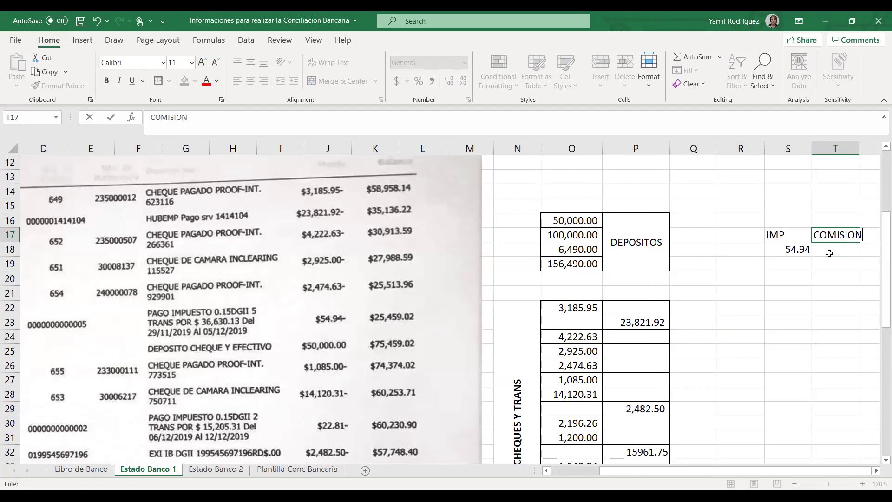
{"action": "left_click", "coordinate": [825, 304]}
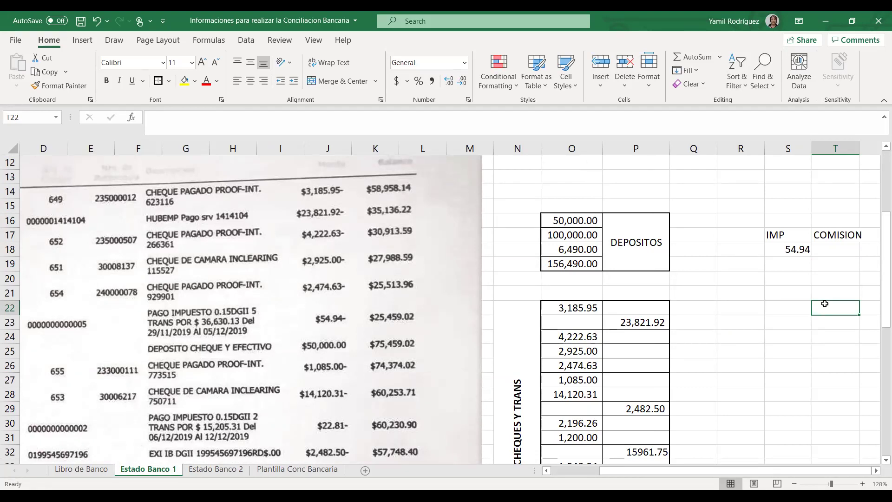
{"action": "left_click", "coordinate": [834, 206]}
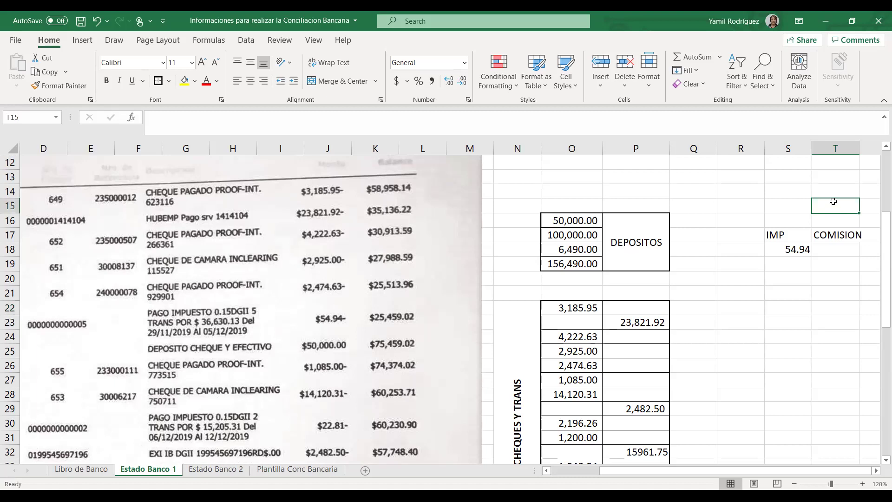
{"action": "left_click_drag", "start_coordinate": [858, 149], "coordinate": [867, 150]}
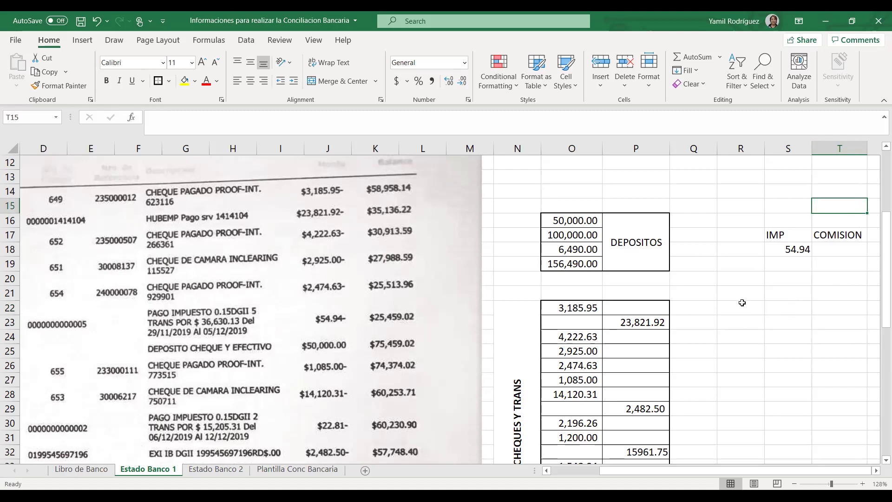
Record the 13/12/2019 tax payment of 22.81 in S19 under IMP
{"action": "scroll", "coordinate": [743, 317], "scroll_direction": "down", "scroll_amount": 1}
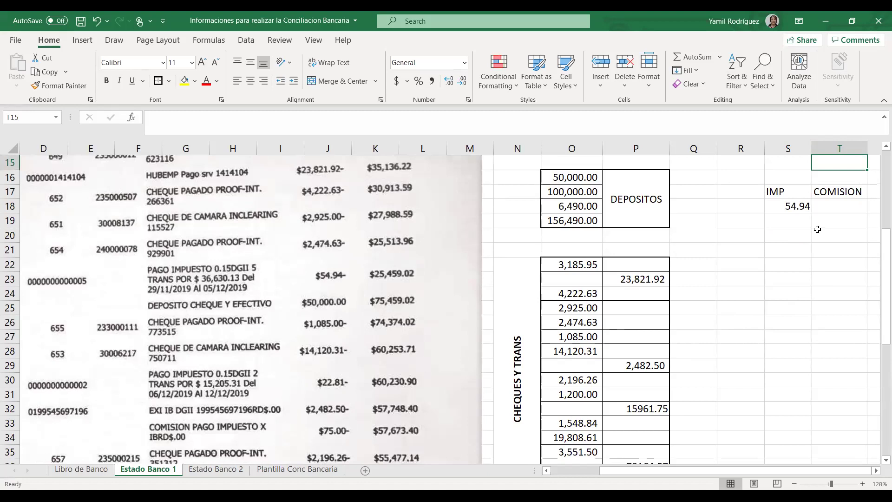
{"action": "left_click", "coordinate": [788, 218]}
{"action": "type", "text": "22.81"}
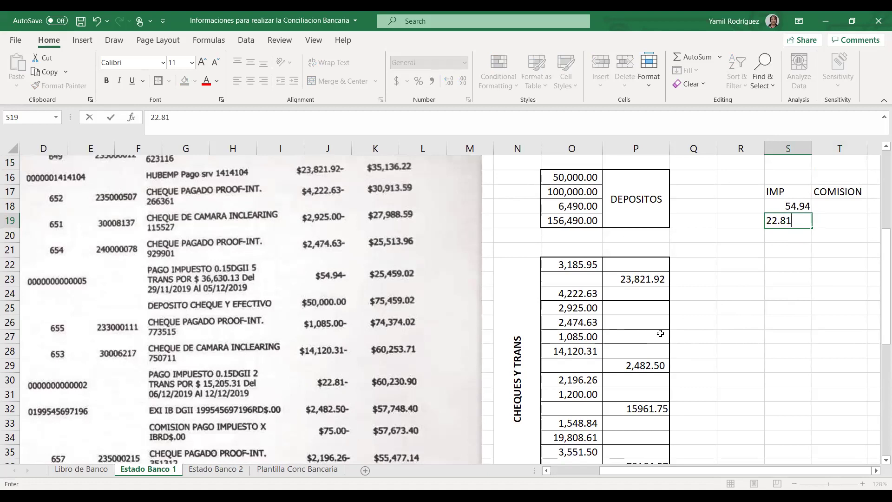
{"action": "left_click", "coordinate": [736, 354]}
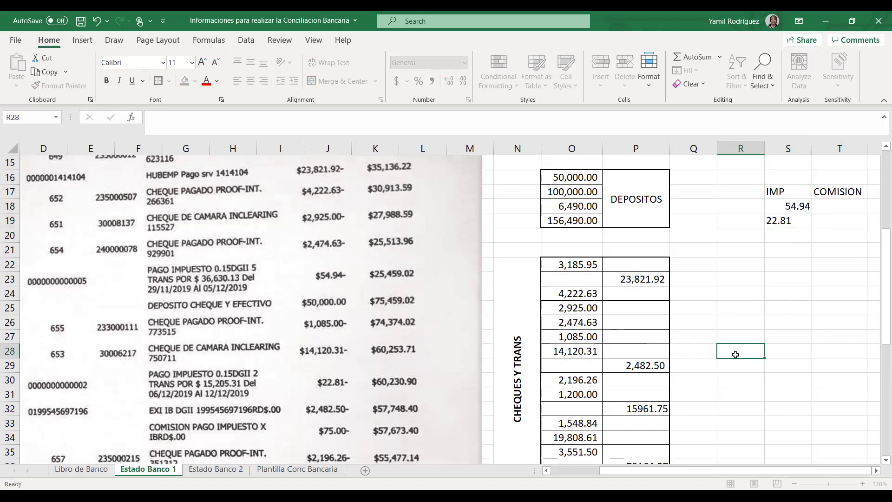
Enter the tax payment commission of 75 in T18 under COMISION
{"action": "scroll", "coordinate": [452, 387], "scroll_direction": "down", "scroll_amount": 1}
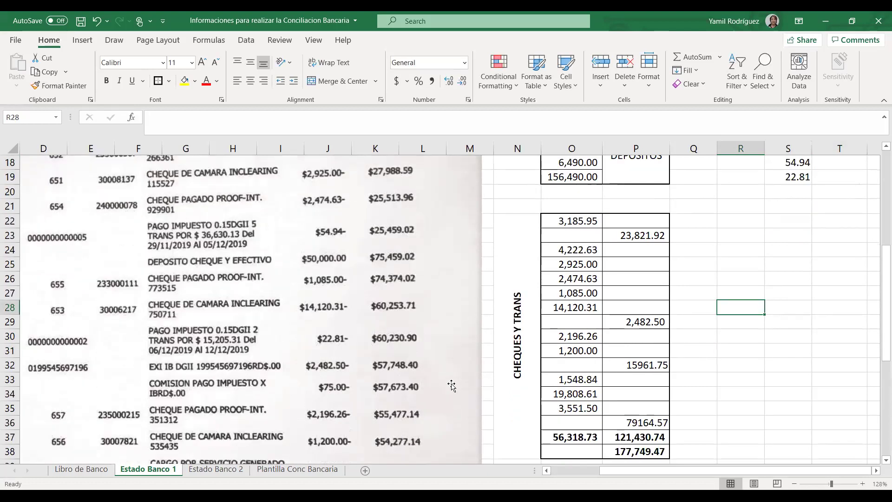
{"action": "scroll", "coordinate": [817, 197], "scroll_direction": "up", "scroll_amount": 1}
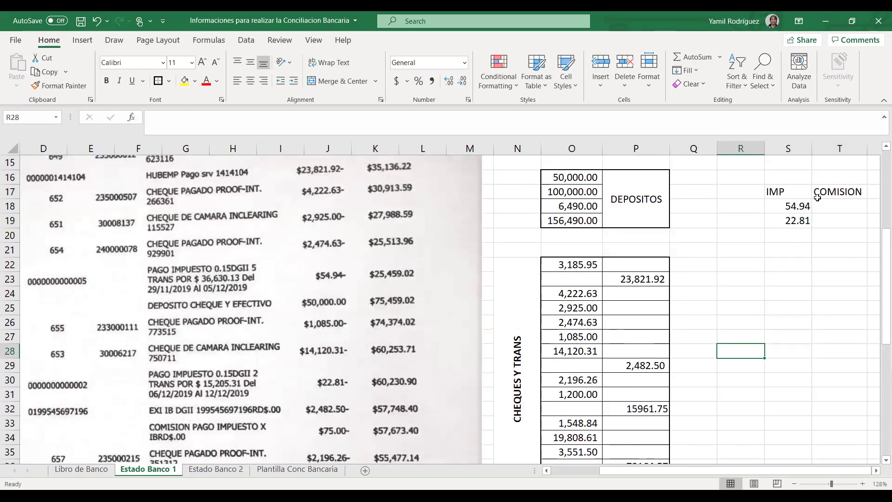
{"action": "left_click", "coordinate": [839, 212]}
{"action": "type", "text": "75"}
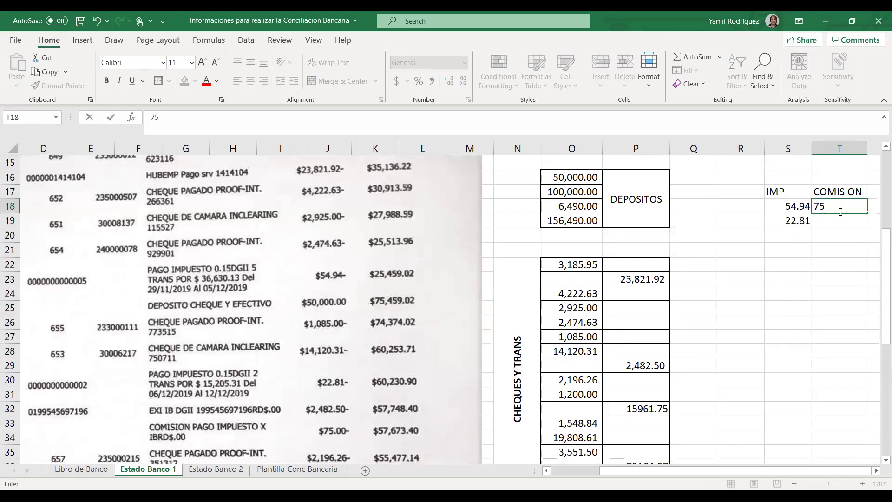
Find the service charge on the bank statement and enter 210 in T19 under COMISION
{"action": "scroll", "coordinate": [453, 325], "scroll_direction": "down", "scroll_amount": 1}
{"action": "scroll", "coordinate": [445, 342], "scroll_direction": "down", "scroll_amount": 1}
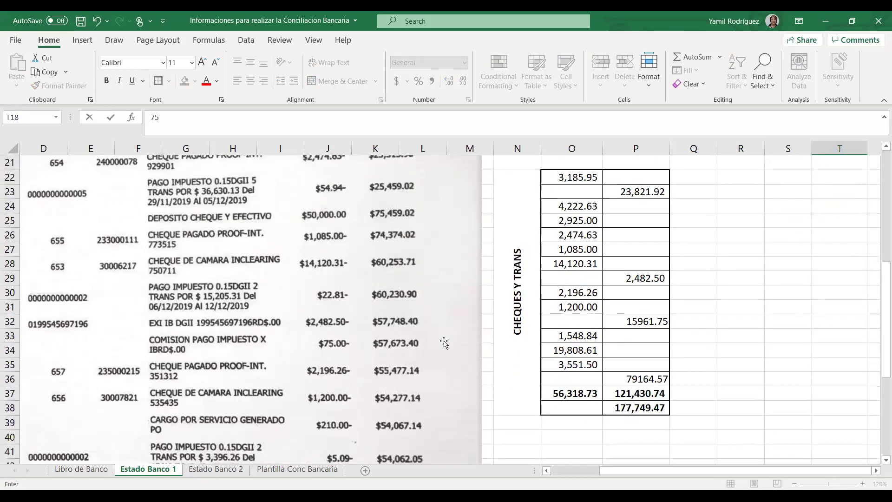
{"action": "scroll", "coordinate": [445, 343], "scroll_direction": "down", "scroll_amount": 1}
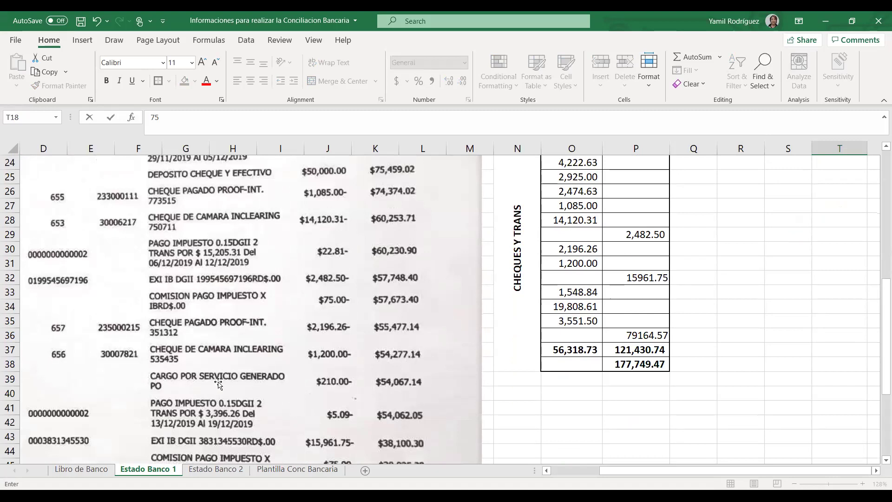
{"action": "scroll", "coordinate": [851, 263], "scroll_direction": "up", "scroll_amount": 2}
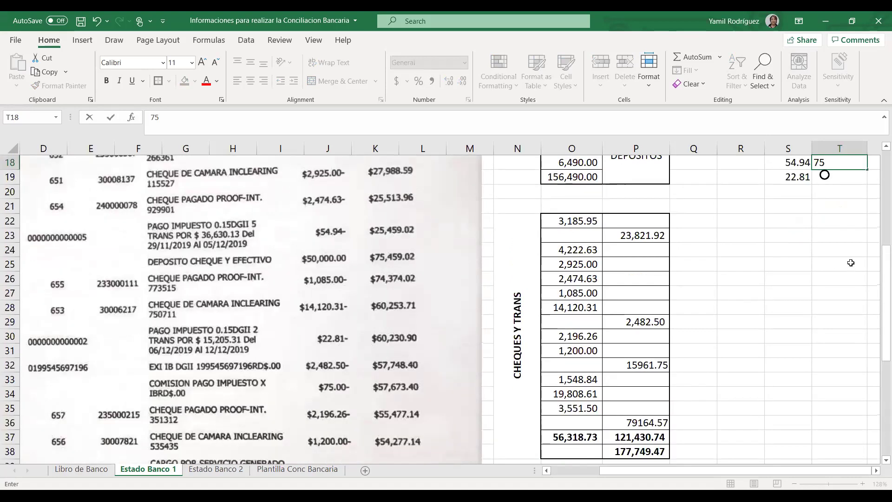
{"action": "scroll", "coordinate": [851, 261], "scroll_direction": "up", "scroll_amount": 1}
{"action": "key", "text": "Return"}
{"action": "type", "text": "210"}
Find the tax payment following the service charge on the statement and enter 5.09 in S20 under IMP
{"action": "scroll", "coordinate": [422, 416], "scroll_direction": "down", "scroll_amount": 2}
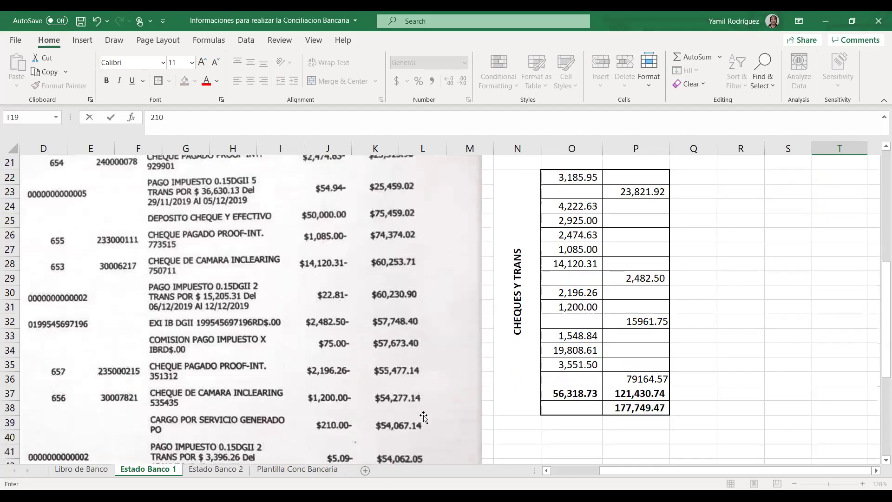
{"action": "scroll", "coordinate": [424, 417], "scroll_direction": "down", "scroll_amount": 2}
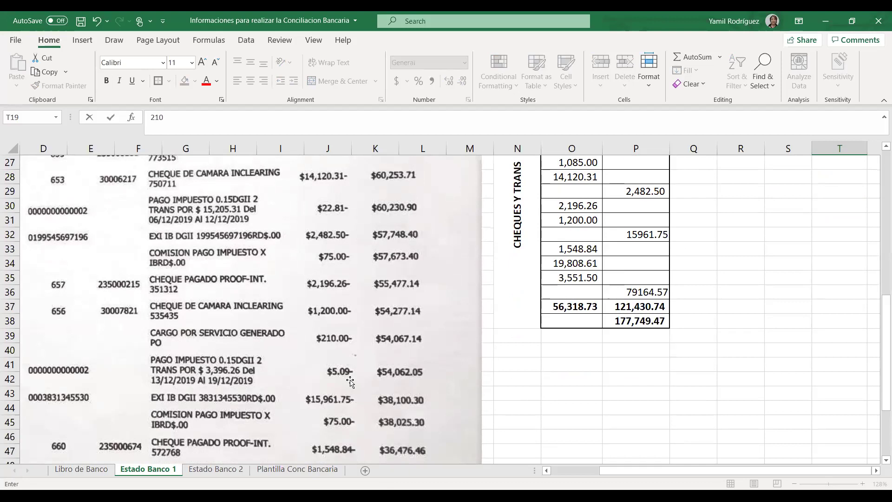
{"action": "scroll", "coordinate": [761, 275], "scroll_direction": "up", "scroll_amount": 4}
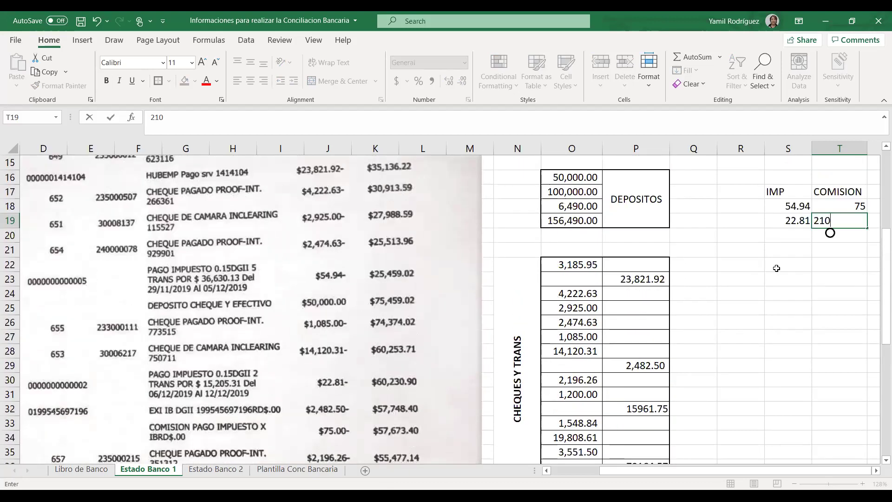
{"action": "left_click", "coordinate": [791, 238]}
{"action": "type", "text": "5.0"}
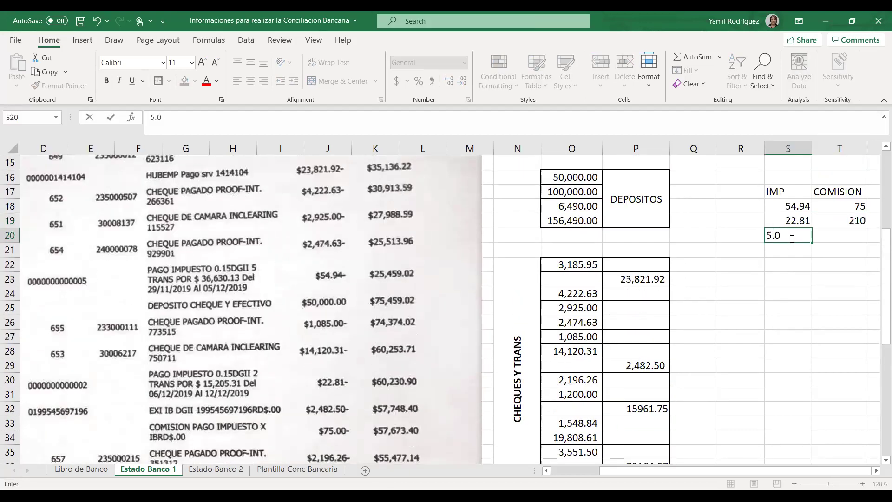
{"action": "type", "text": "9"}
{"action": "left_click", "coordinate": [790, 309]}
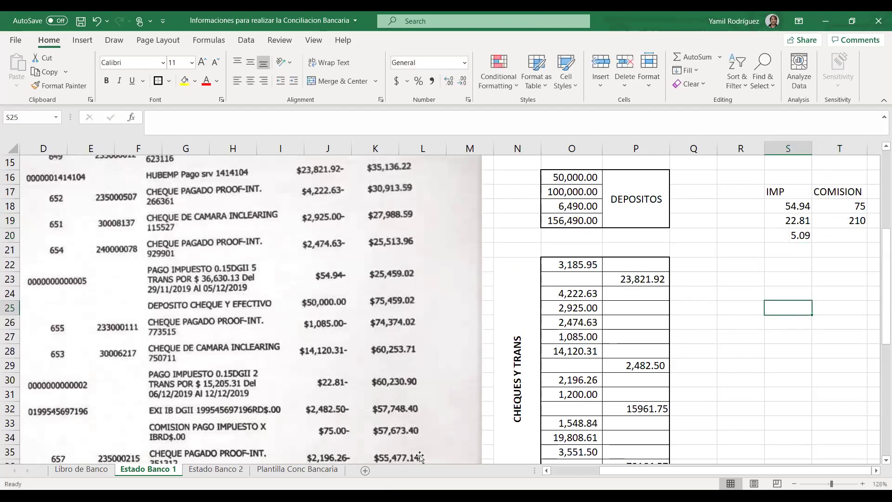
Find the second tax payment commission on the statement and enter 75 in T20 under COMISION
{"action": "scroll", "coordinate": [386, 382], "scroll_direction": "down", "scroll_amount": 1}
{"action": "scroll", "coordinate": [386, 382], "scroll_direction": "down", "scroll_amount": 3}
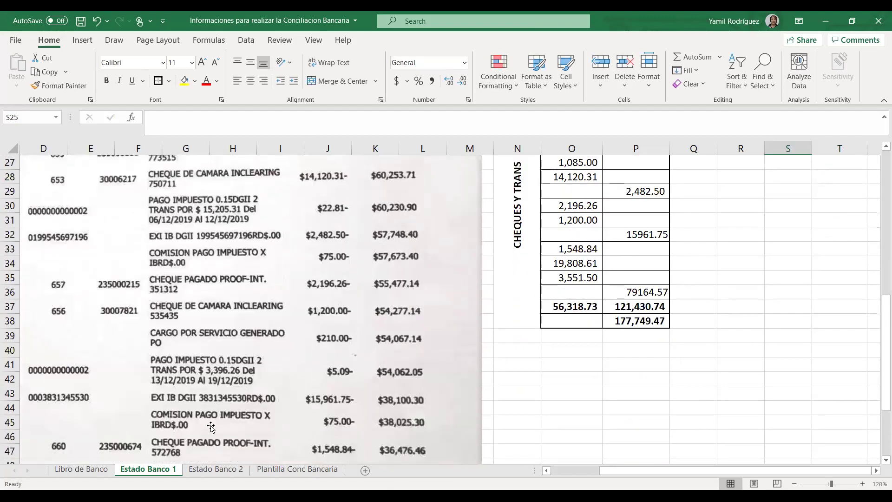
{"action": "scroll", "coordinate": [783, 327], "scroll_direction": "up", "scroll_amount": 3}
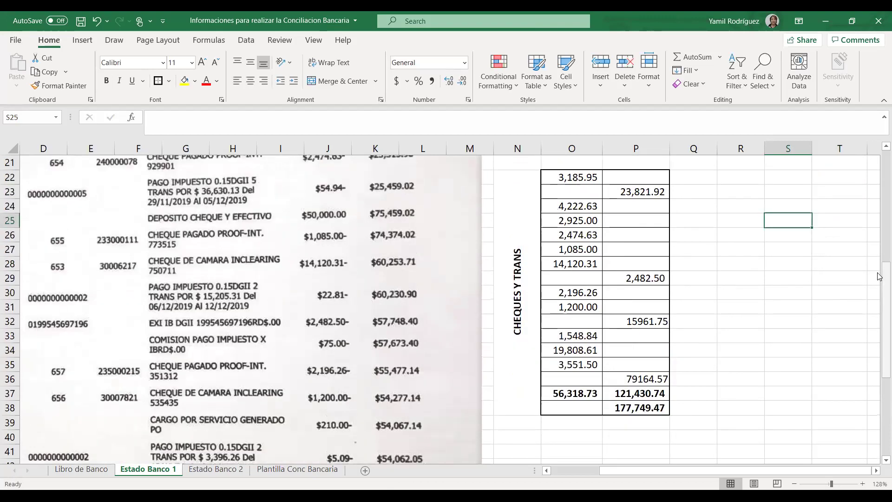
{"action": "left_click", "coordinate": [842, 194]}
{"action": "type", "text": "75"}
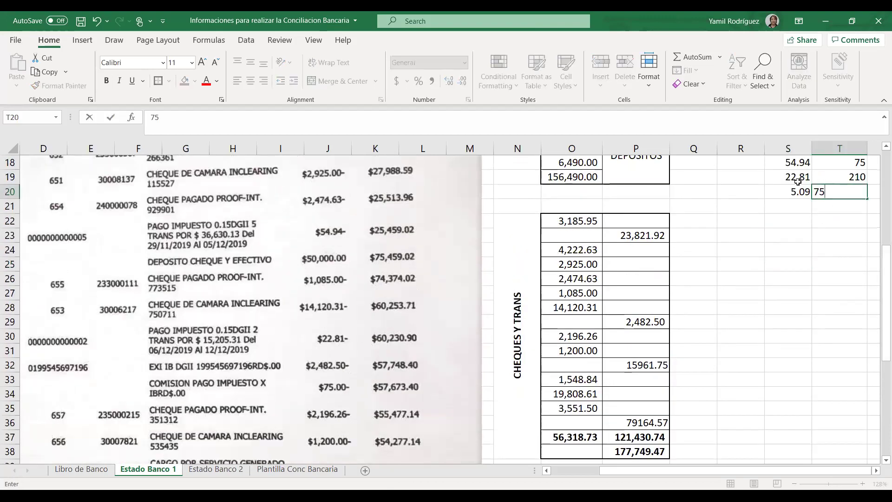
{"action": "key", "text": "Return"}
{"action": "scroll", "coordinate": [386, 405], "scroll_direction": "down", "scroll_amount": 2}
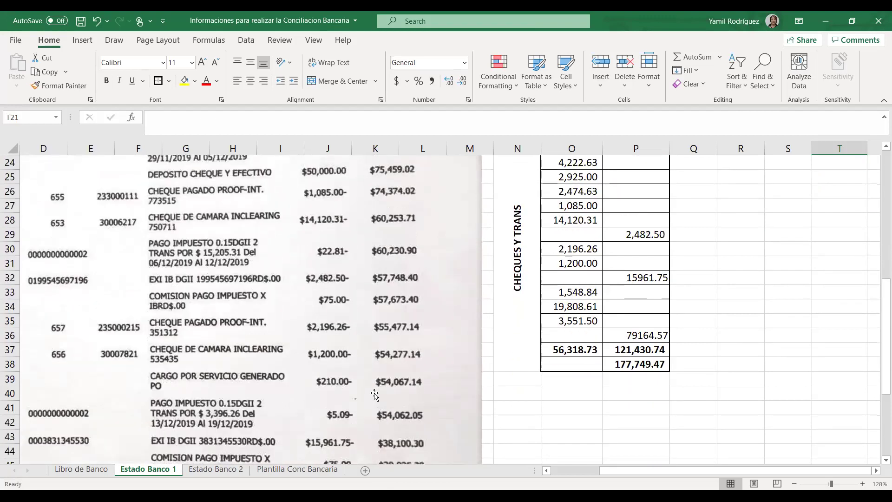
Check both bank statement sheets for remaining charges and enter the last tax payment of 37.36 in S21 under IMP
{"action": "scroll", "coordinate": [372, 391], "scroll_direction": "down", "scroll_amount": 2}
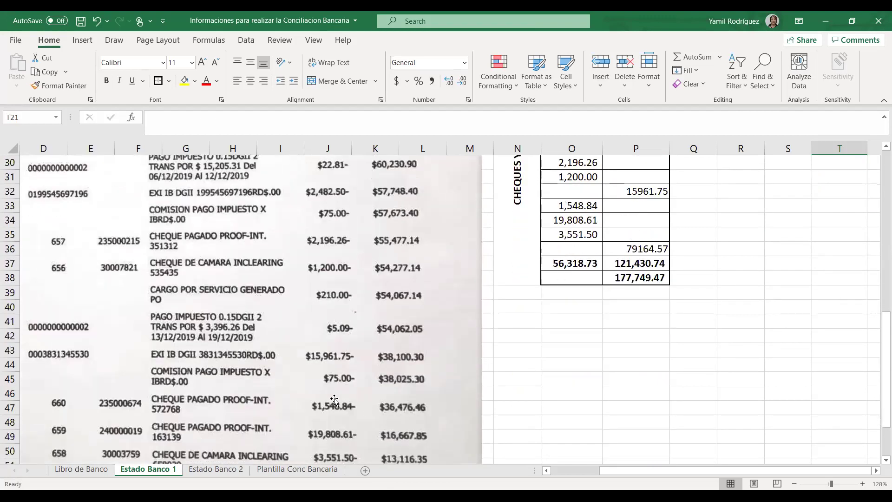
{"action": "scroll", "coordinate": [364, 398], "scroll_direction": "down", "scroll_amount": 1}
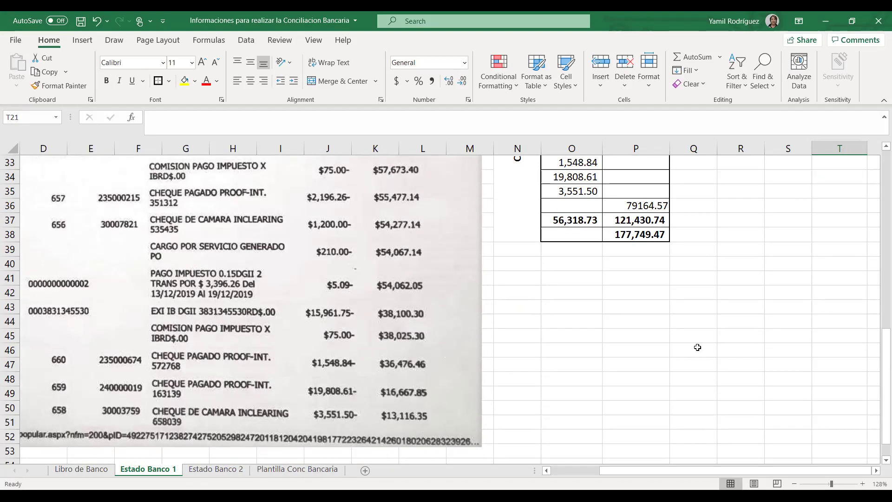
{"action": "scroll", "coordinate": [365, 301], "scroll_direction": "up", "scroll_amount": 1}
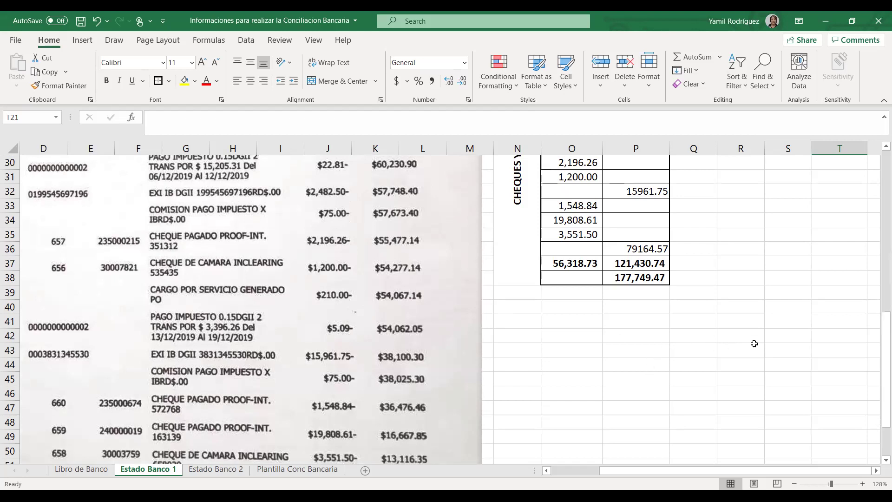
{"action": "scroll", "coordinate": [754, 344], "scroll_direction": "up", "scroll_amount": 6}
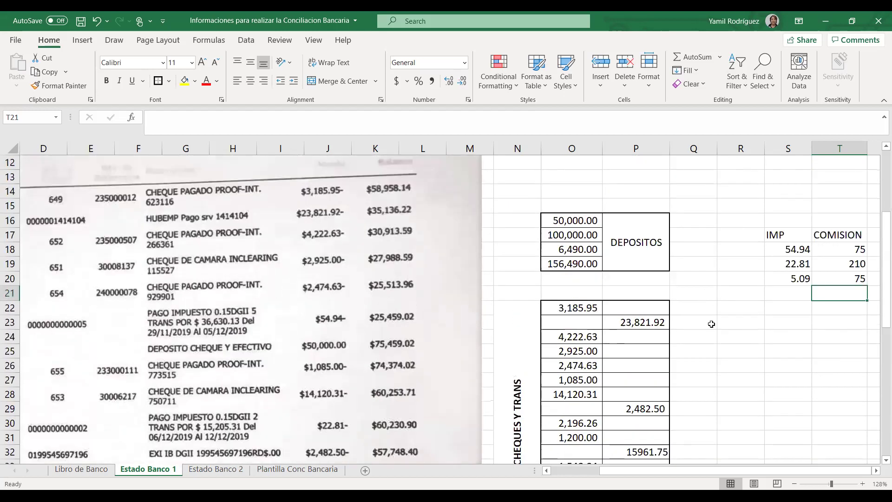
{"action": "scroll", "coordinate": [498, 389], "scroll_direction": "down", "scroll_amount": 1}
{"action": "scroll", "coordinate": [498, 389], "scroll_direction": "down", "scroll_amount": 4}
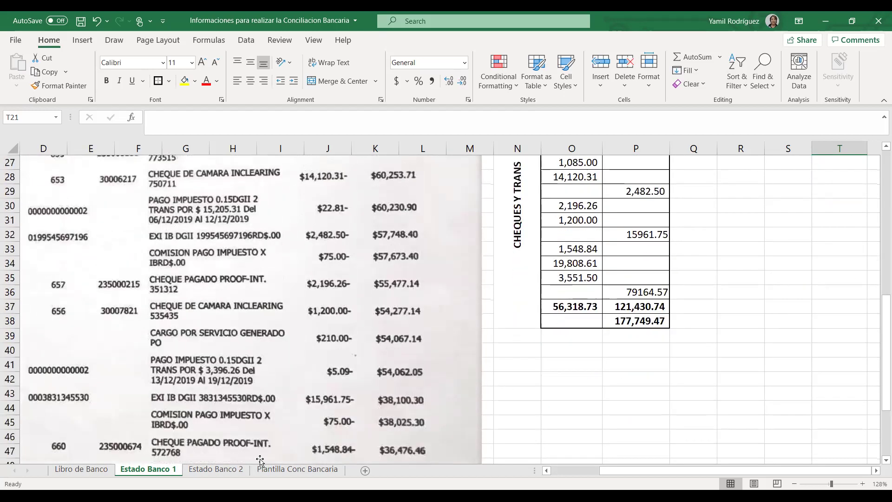
{"action": "left_click", "coordinate": [216, 469]}
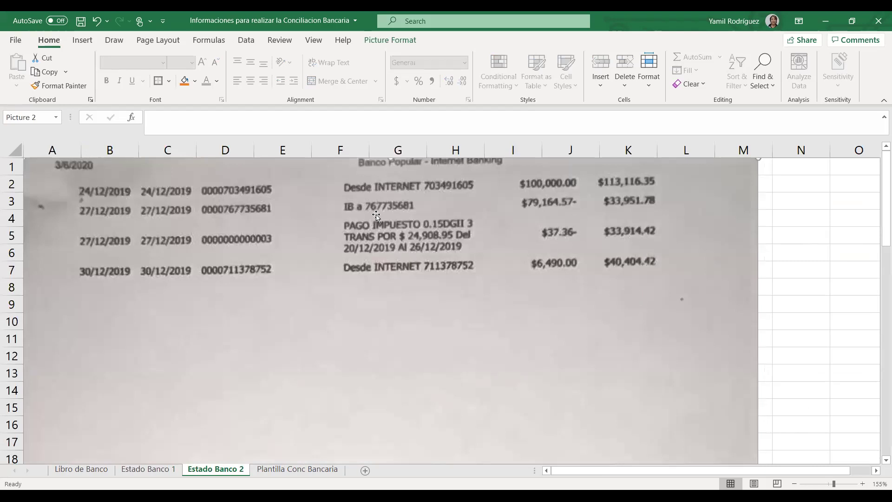
{"action": "left_click", "coordinate": [165, 470]}
{"action": "scroll", "coordinate": [846, 246], "scroll_direction": "up", "scroll_amount": 3}
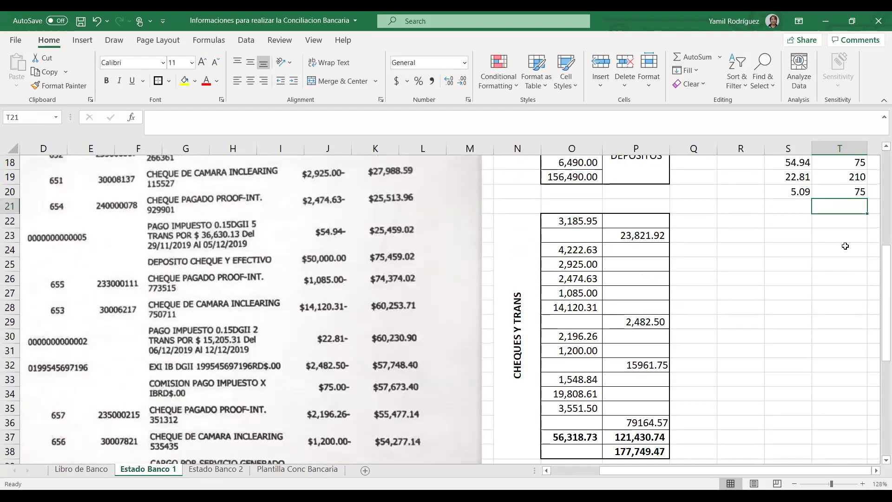
{"action": "key", "text": "Left"}
{"action": "type", "text": "37.36"}
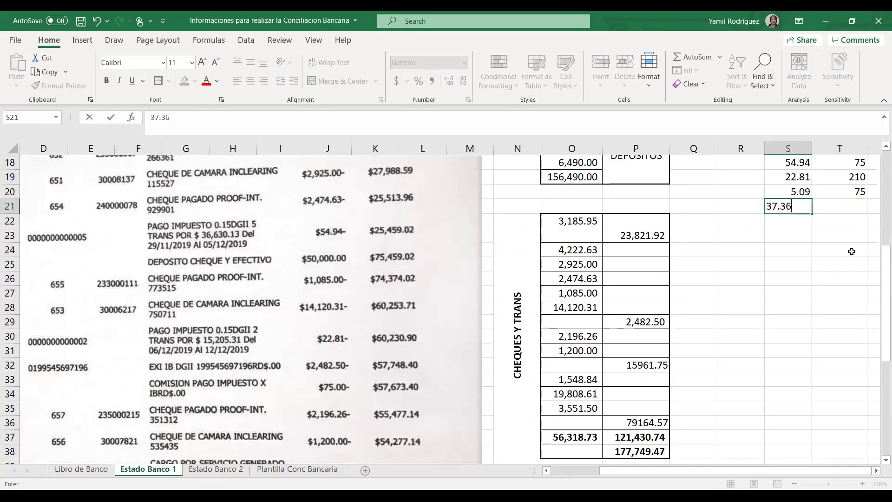
{"action": "key", "text": "Return"}
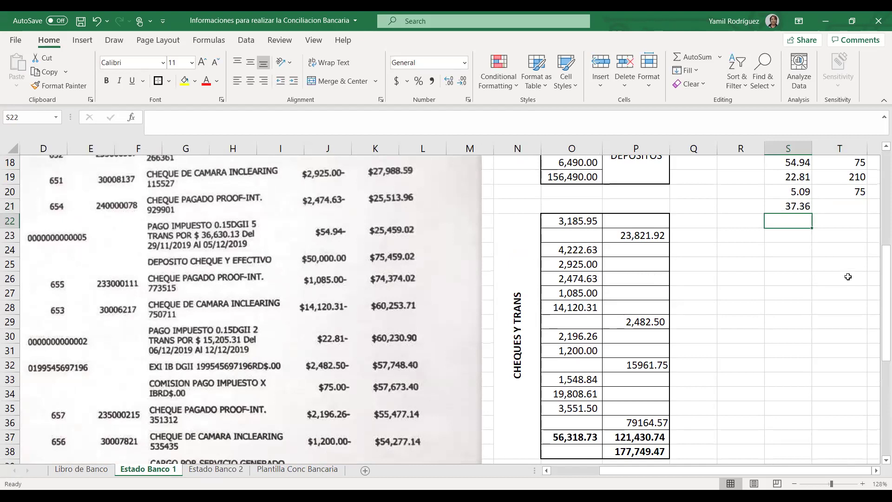
Sum the IMP amounts S18:S21 in S22 and extend the formula to T22 to total the COMISION column
{"action": "scroll", "coordinate": [847, 289], "scroll_direction": "up", "scroll_amount": 1}
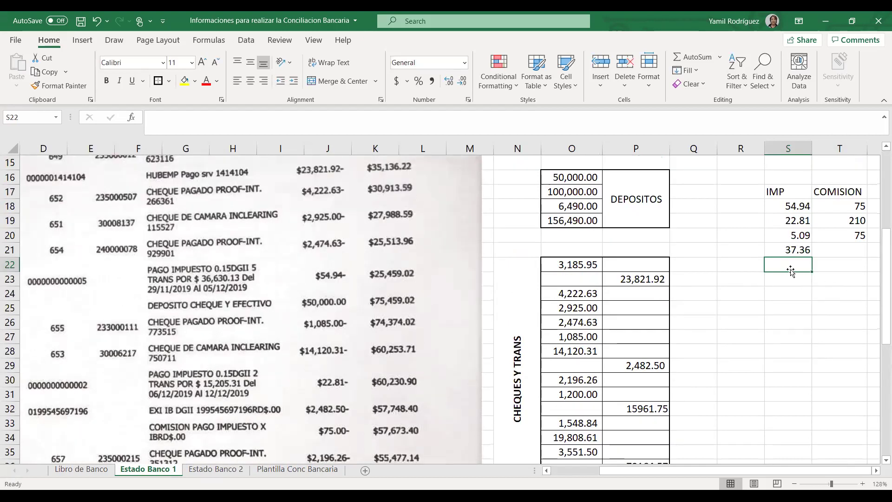
{"action": "left_click", "coordinate": [694, 56]}
{"action": "key", "text": "Return"}
{"action": "left_click", "coordinate": [801, 263]}
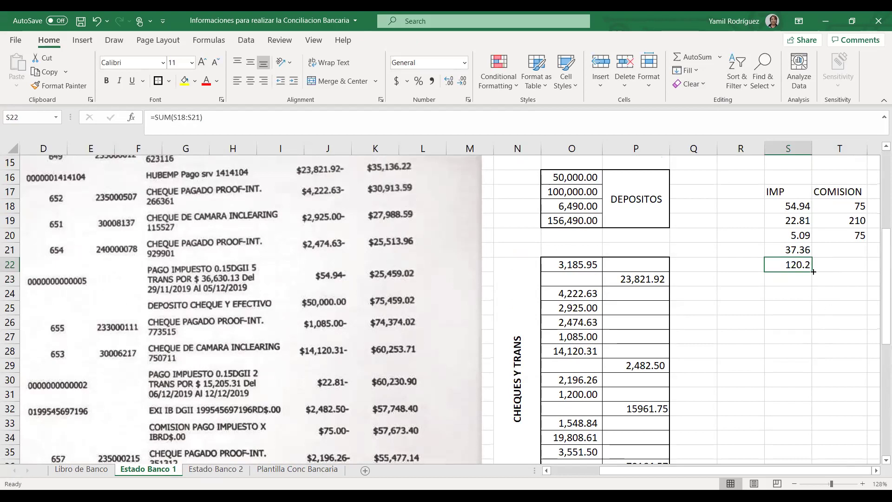
{"action": "left_click_drag", "start_coordinate": [814, 271], "coordinate": [853, 272]}
{"action": "left_click", "coordinate": [838, 309]}
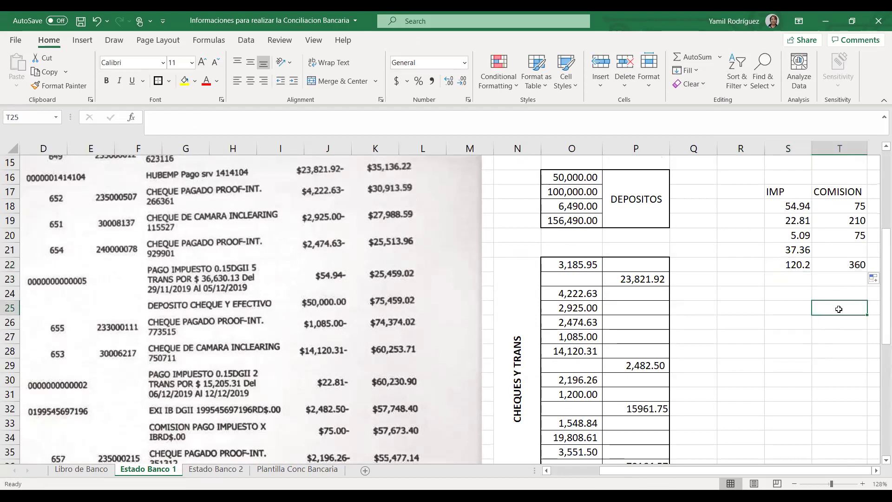
Apply the comma number style with two decimals to the charge amounts in S18:T22
{"action": "left_click_drag", "start_coordinate": [794, 207], "coordinate": [826, 258]}
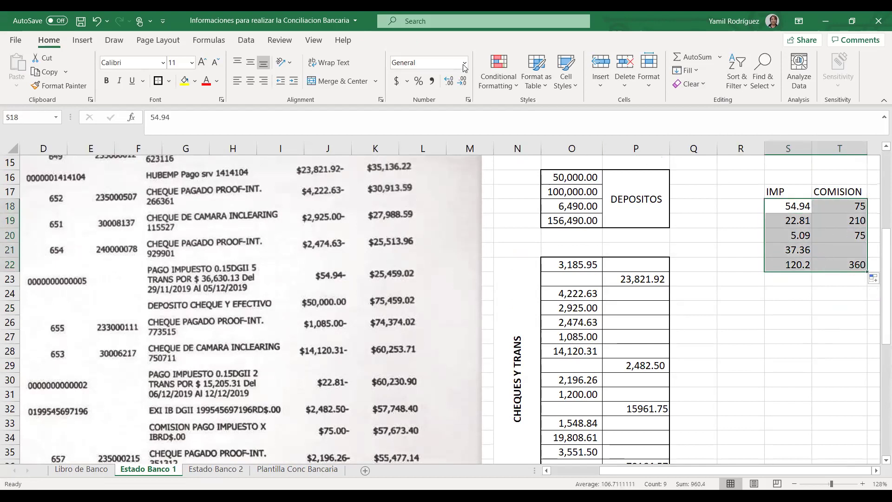
{"action": "left_click", "coordinate": [432, 81]}
{"action": "left_click", "coordinate": [787, 309]}
{"action": "left_click", "coordinate": [802, 288]}
Add the tax and commission totals in T23 with the formula =S22+T22
{"action": "left_click", "coordinate": [830, 279]}
{"action": "type", "text": "="}
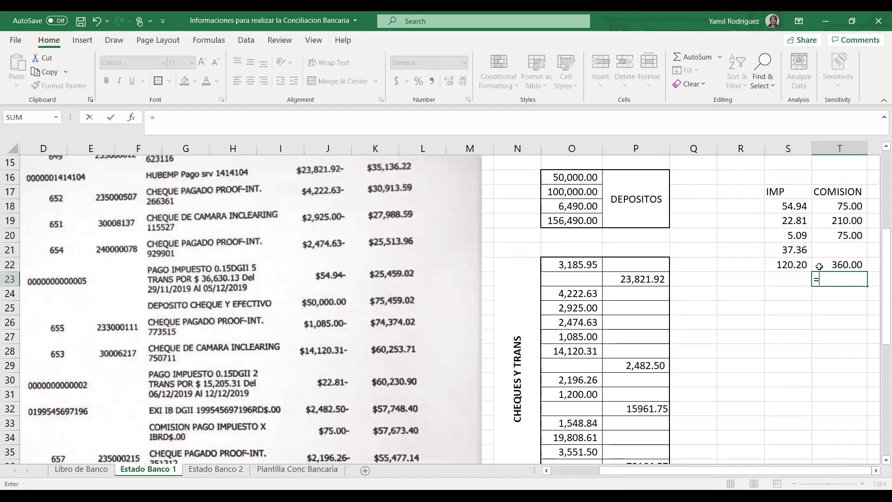
{"action": "left_click", "coordinate": [798, 266]}
{"action": "type", "text": "+"}
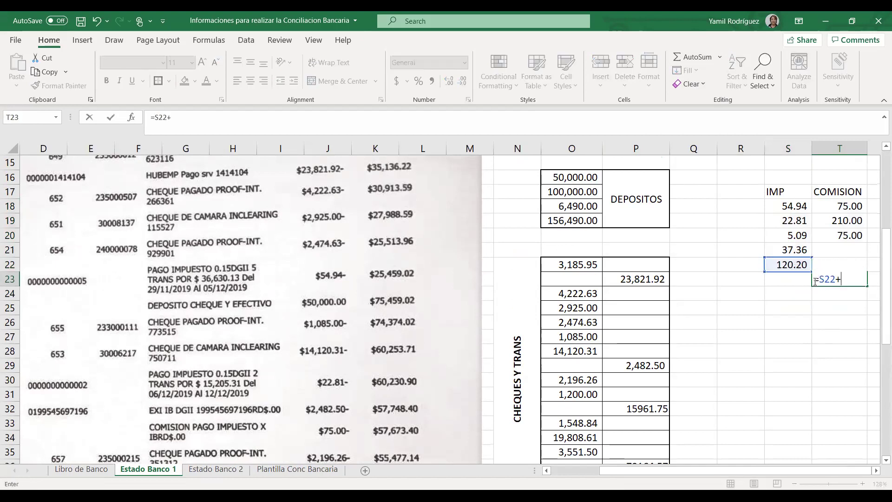
{"action": "type", "text": "T22"}
{"action": "key", "text": "Return"}
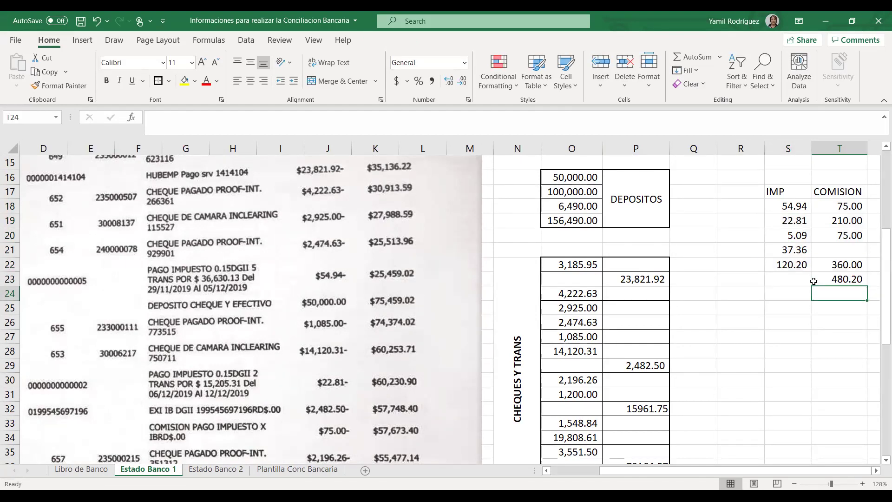
Apply all borders to the IMP and COMISION table in S17:T23
{"action": "left_click_drag", "start_coordinate": [795, 263], "coordinate": [821, 266]}
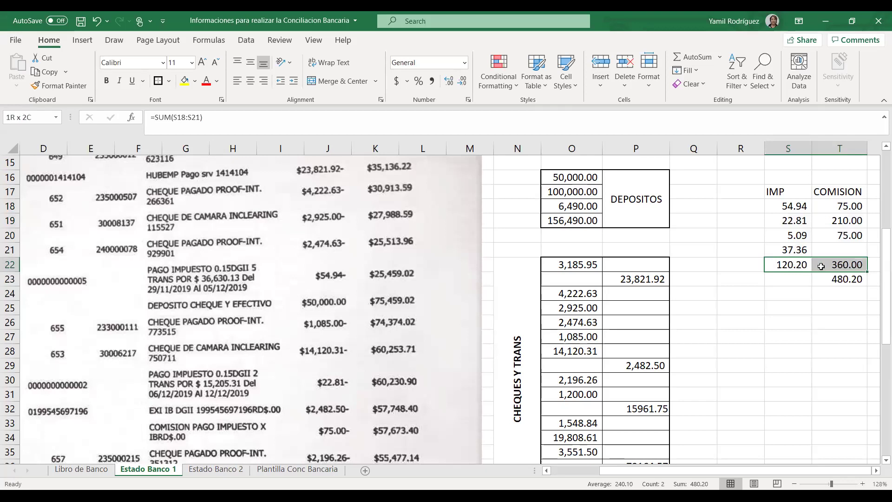
{"action": "left_click", "coordinate": [807, 320]}
{"action": "key", "text": "shift+Up"}
{"action": "left_click_drag", "start_coordinate": [783, 199], "coordinate": [837, 277]}
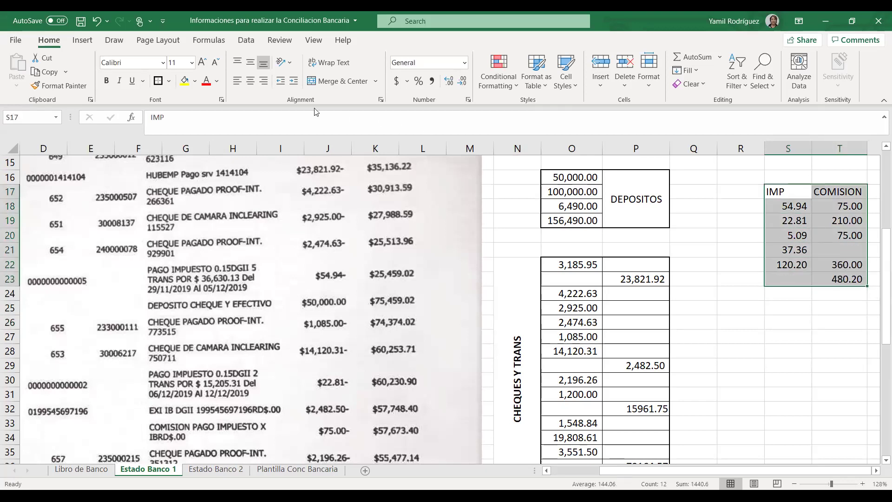
{"action": "left_click", "coordinate": [170, 81]}
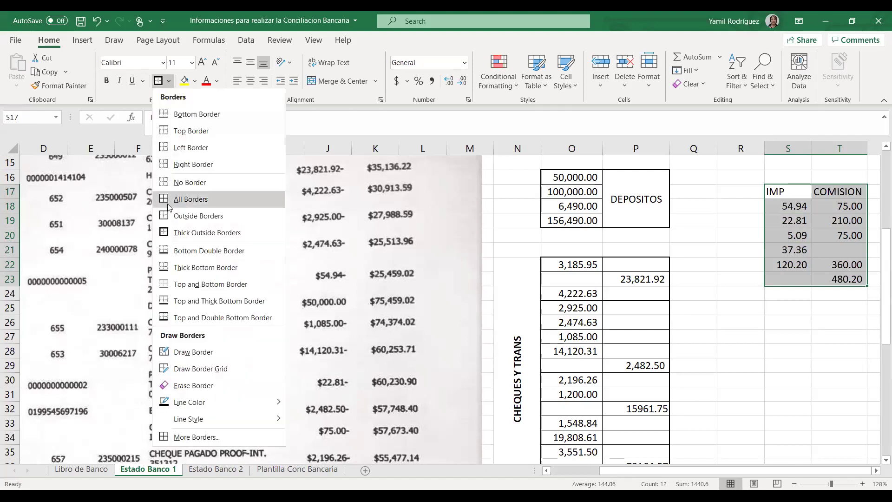
{"action": "left_click", "coordinate": [176, 199]}
Label the combined charges total by entering TOTAL C in S23
{"action": "left_click", "coordinate": [779, 279]}
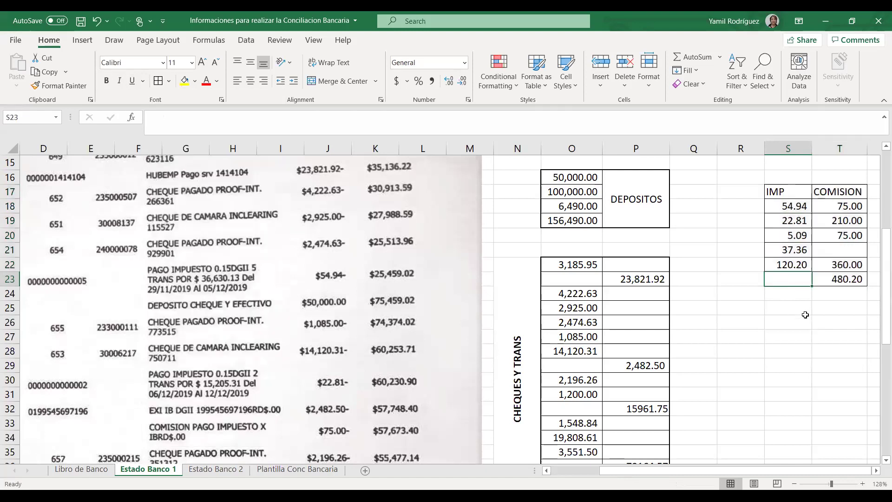
{"action": "type", "text": "TOTAL C"}
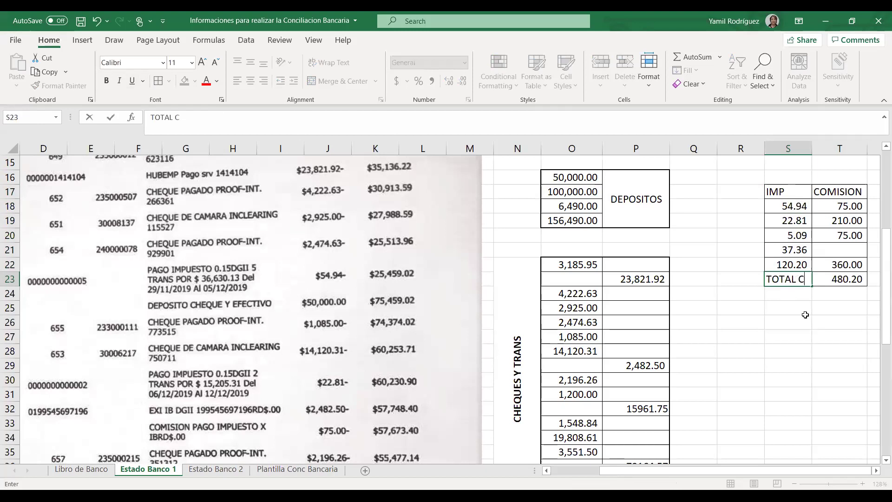
{"action": "key", "text": "Return"}
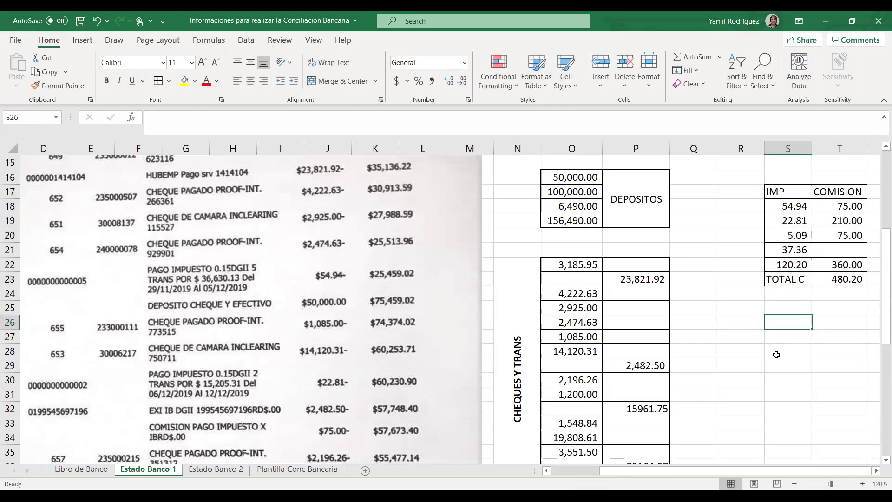
On Plantilla Conc Bancaria, enter the combined charges of 480.20 in D14 for Cargos (del est. banco)
{"action": "left_click", "coordinate": [842, 281]}
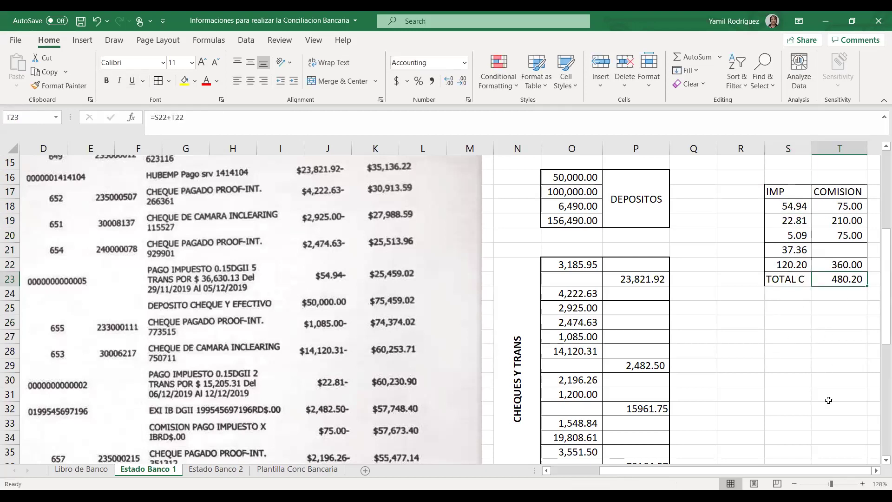
{"action": "left_click", "coordinate": [318, 470]}
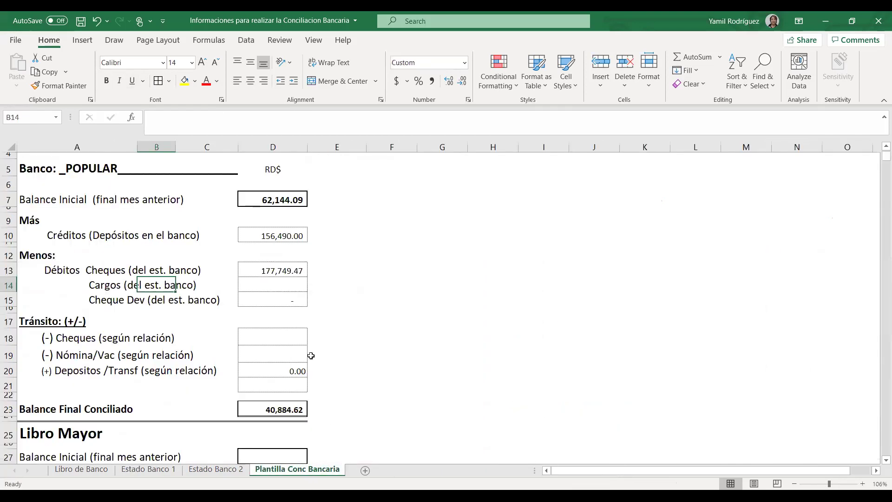
{"action": "type", "text": "4"}
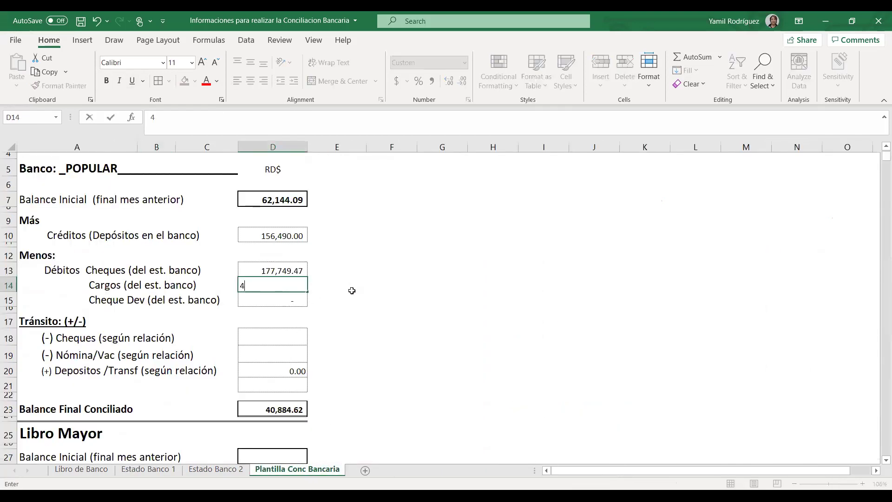
{"action": "type", "text": "80.20"}
{"action": "key", "text": "Return"}
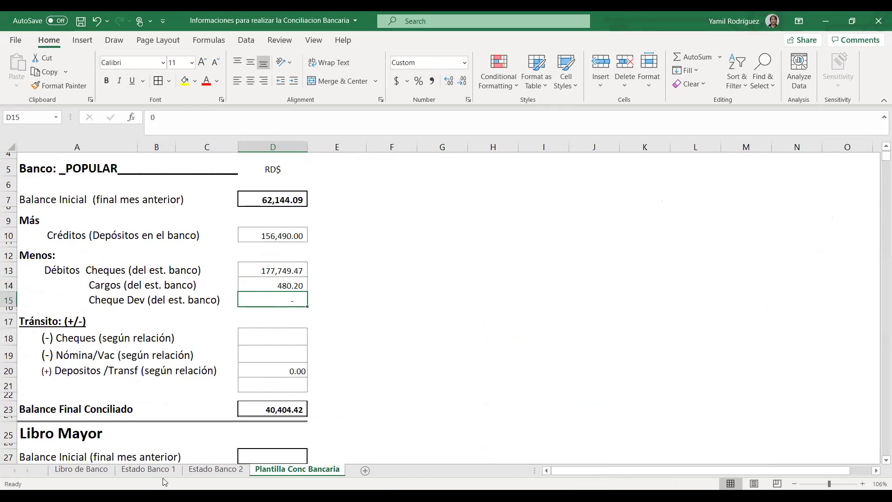
Examine the transactions on Estado Banco 1 and Estado Banco 2 for returned cheques, and return to the reconciliation template
{"action": "left_click", "coordinate": [149, 470]}
{"action": "scroll", "coordinate": [388, 335], "scroll_direction": "up", "scroll_amount": 4}
{"action": "scroll", "coordinate": [312, 368], "scroll_direction": "down", "scroll_amount": 3}
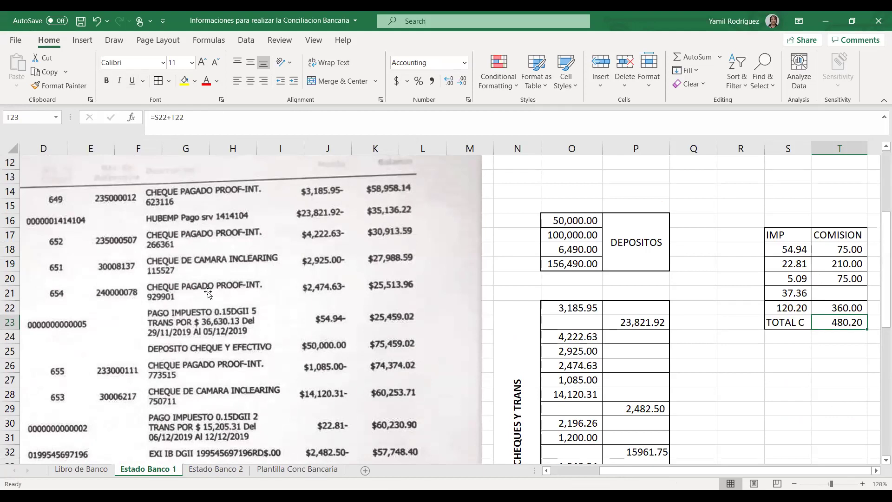
{"action": "scroll", "coordinate": [230, 279], "scroll_direction": "up", "scroll_amount": 2}
{"action": "scroll", "coordinate": [282, 307], "scroll_direction": "down", "scroll_amount": 1}
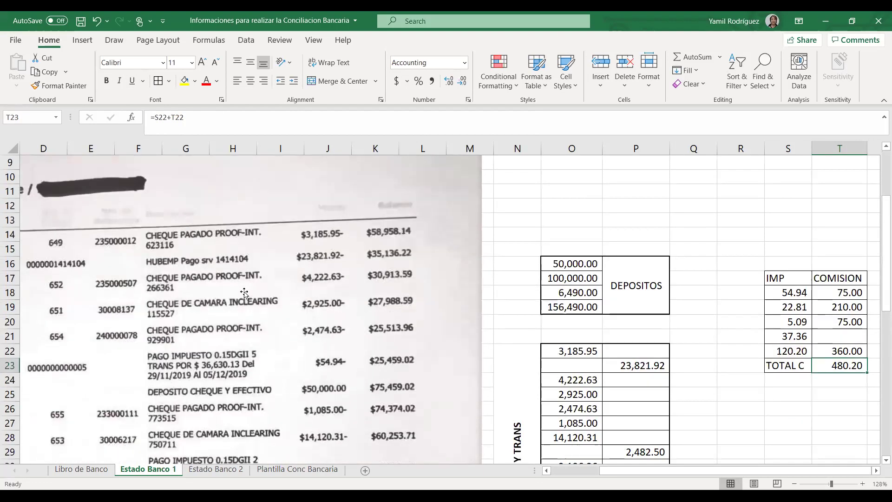
{"action": "scroll", "coordinate": [289, 312], "scroll_direction": "down", "scroll_amount": 3}
{"action": "scroll", "coordinate": [289, 312], "scroll_direction": "down", "scroll_amount": 5}
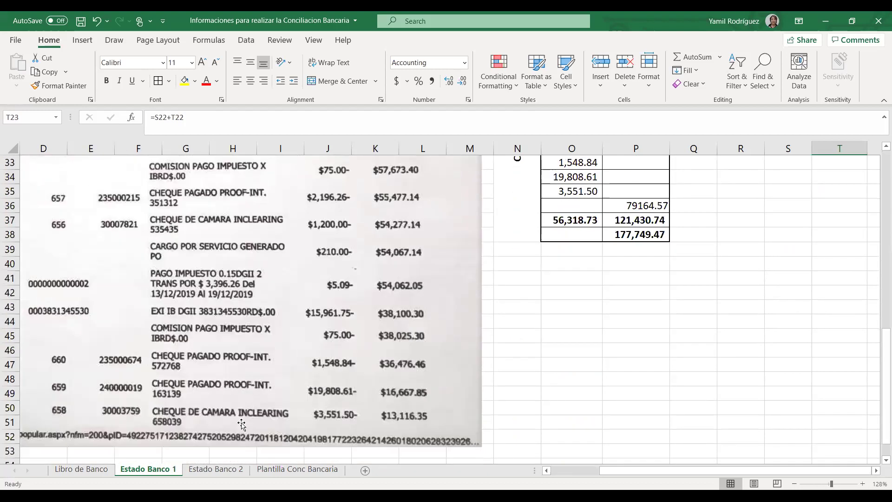
{"action": "left_click", "coordinate": [216, 469]}
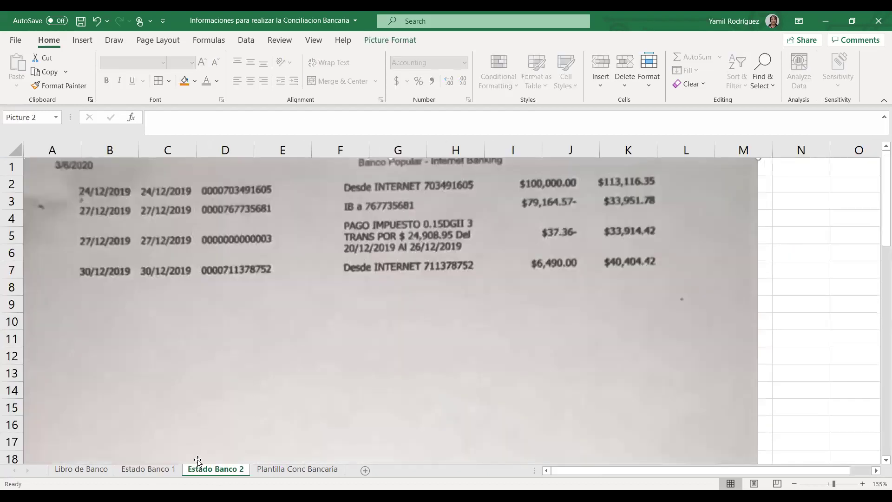
{"action": "left_click", "coordinate": [294, 469]}
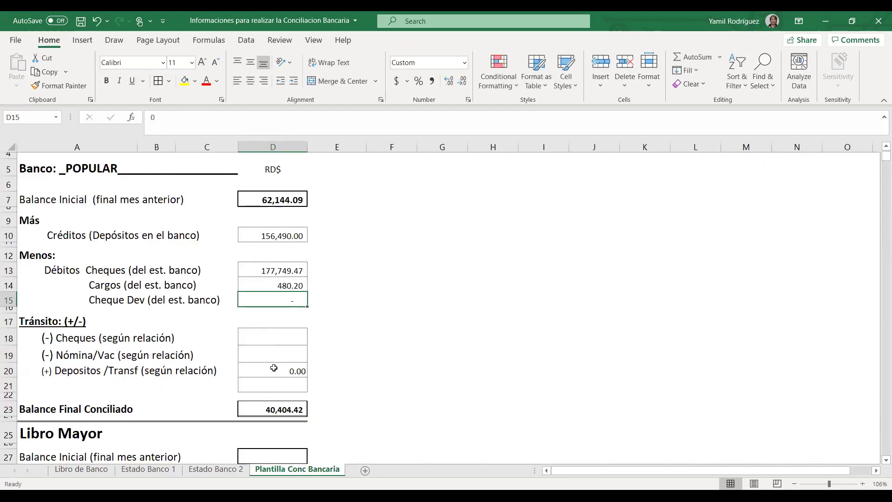
{"action": "key", "text": "Down"}
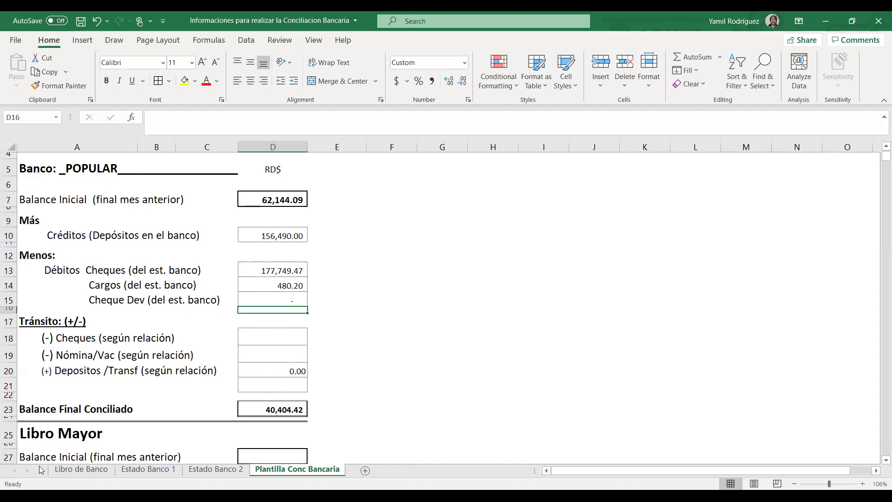
Review the December entries on the Libro de Banco sheet from the opening balance to the column totals
{"action": "left_click", "coordinate": [81, 469]}
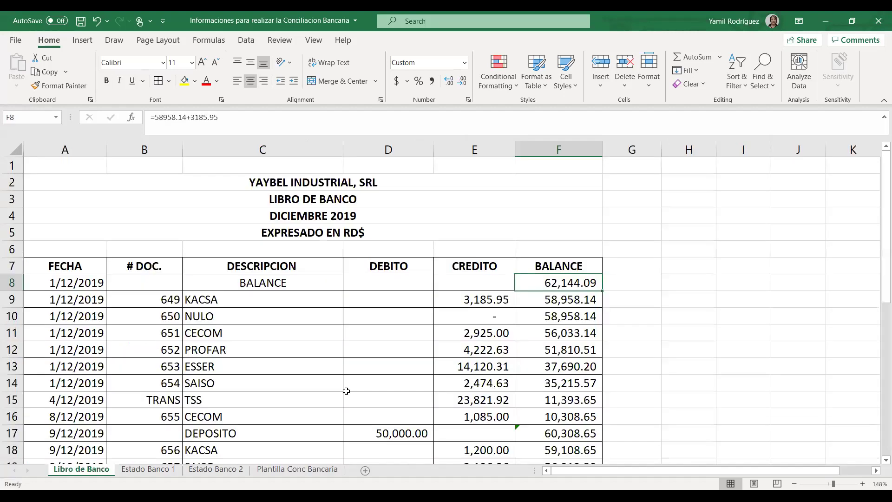
{"action": "left_click", "coordinate": [272, 308]}
{"action": "scroll", "coordinate": [272, 308], "scroll_direction": "down", "scroll_amount": 7}
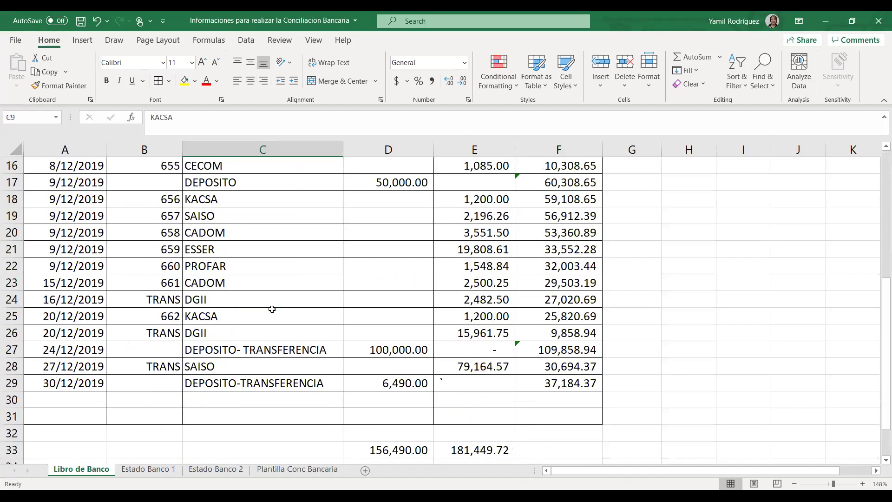
{"action": "scroll", "coordinate": [272, 309], "scroll_direction": "up", "scroll_amount": 7}
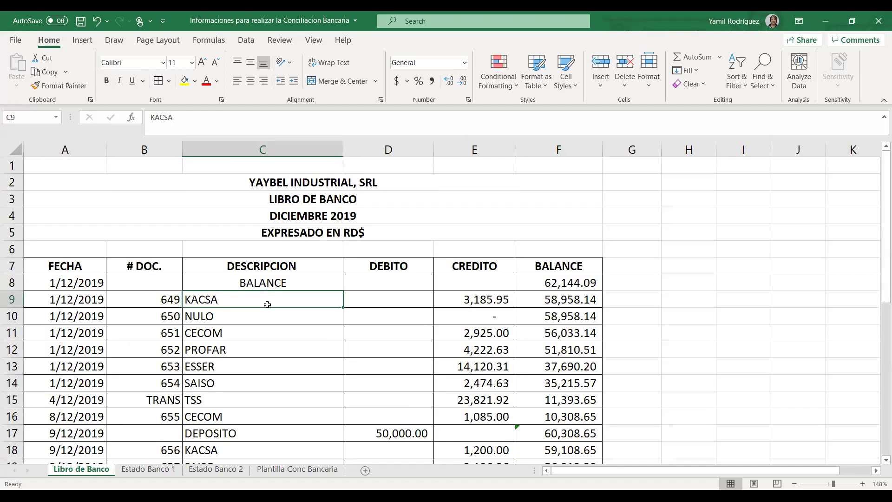
Review the cheque entries and the three deposits in the DEBITO column on the Libro de Banco sheet
{"action": "left_click", "coordinate": [279, 351]}
{"action": "left_click", "coordinate": [289, 384]}
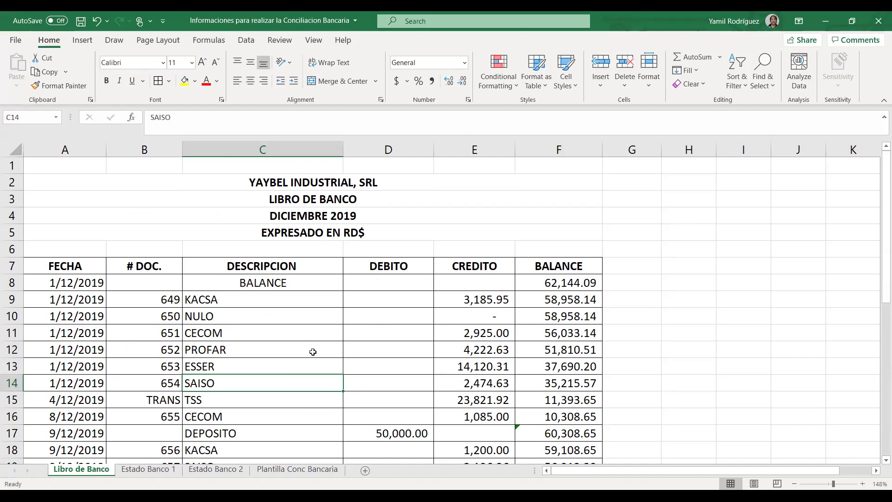
{"action": "scroll", "coordinate": [313, 351], "scroll_direction": "down", "scroll_amount": 3}
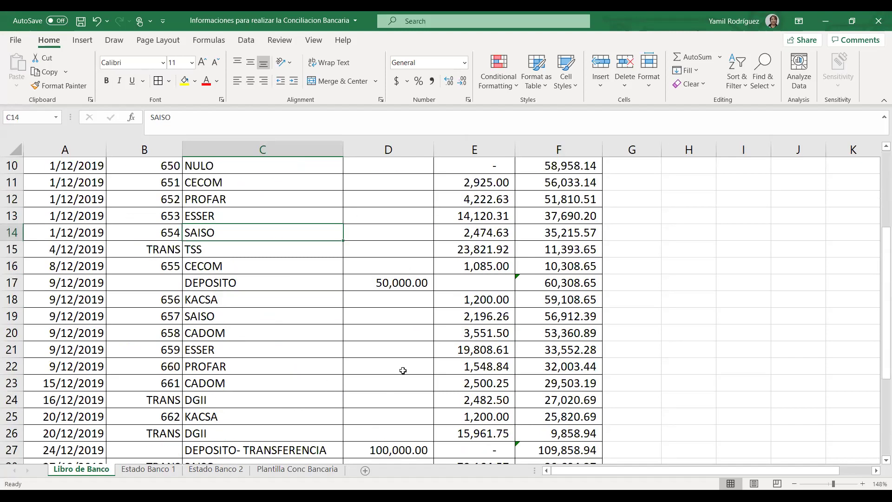
{"action": "left_click", "coordinate": [378, 281]}
{"action": "scroll", "coordinate": [401, 385], "scroll_direction": "down", "scroll_amount": 2}
{"action": "left_click", "coordinate": [397, 349]}
{"action": "left_click", "coordinate": [406, 380]}
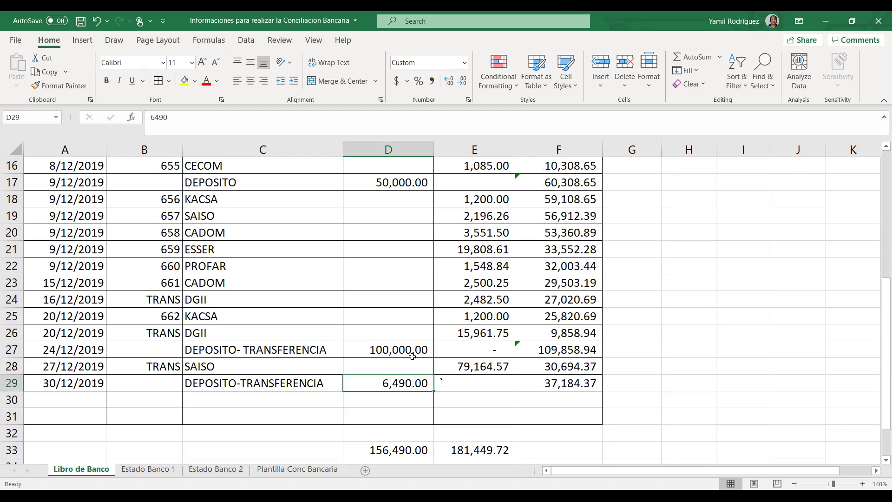
{"action": "left_click", "coordinate": [383, 185]}
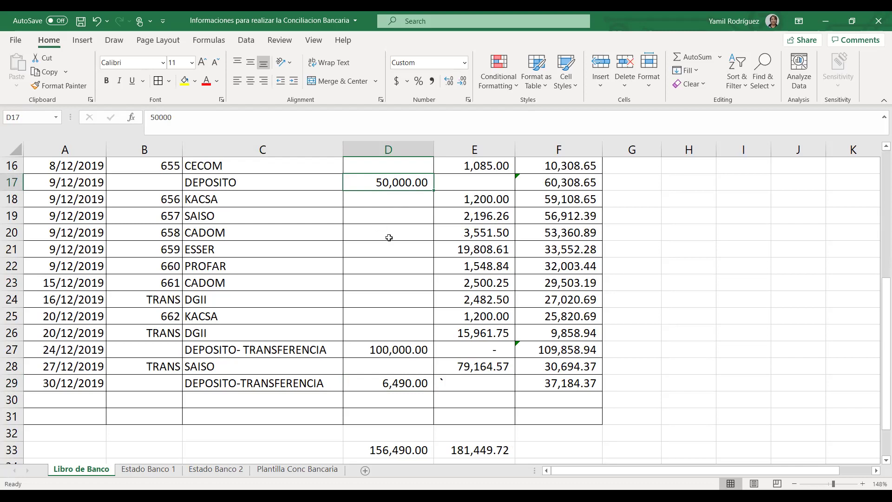
{"action": "scroll", "coordinate": [367, 233], "scroll_direction": "up", "scroll_amount": 4}
Compare cheque 649 to KACSA and its credit amount in the bank ledger with the transactions on Estado Banco 1
{"action": "left_click", "coordinate": [222, 247]}
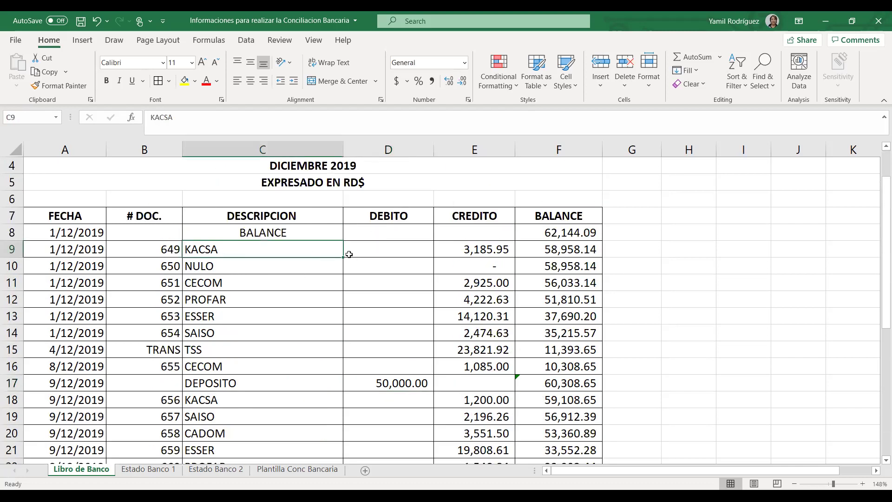
{"action": "left_click", "coordinate": [461, 249]}
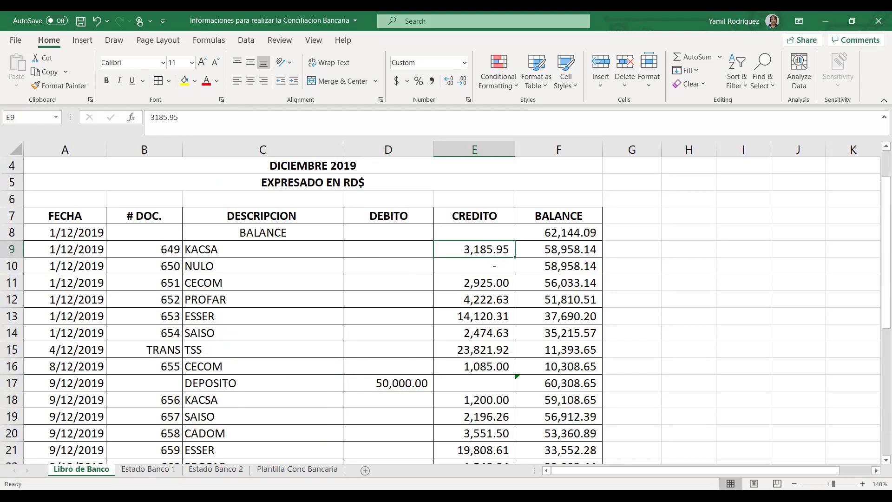
{"action": "left_click", "coordinate": [123, 470]}
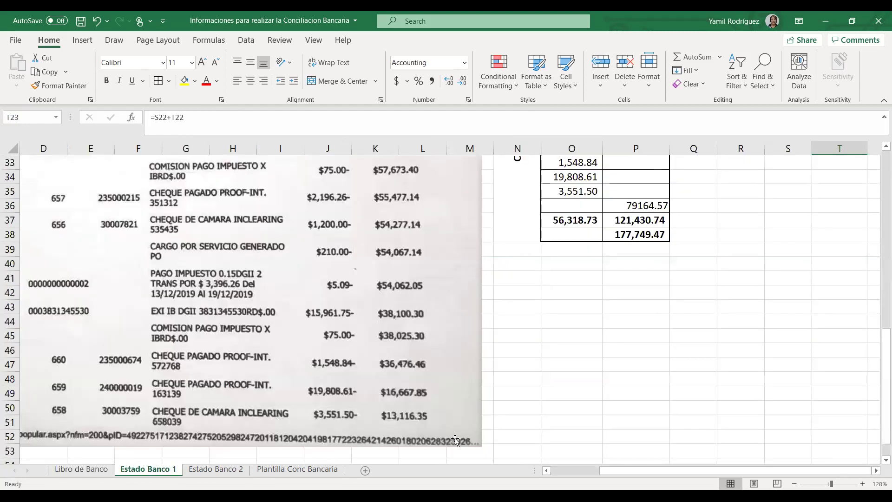
{"action": "left_click", "coordinate": [576, 366]}
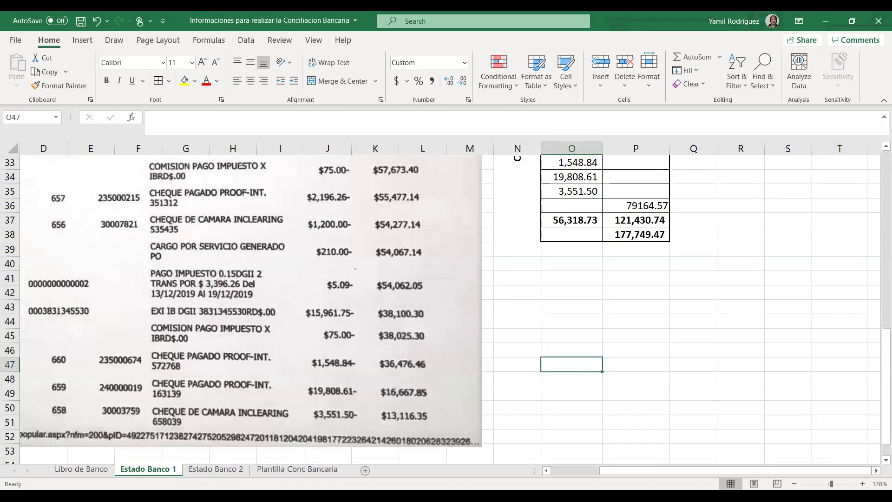
{"action": "left_click", "coordinate": [100, 470]}
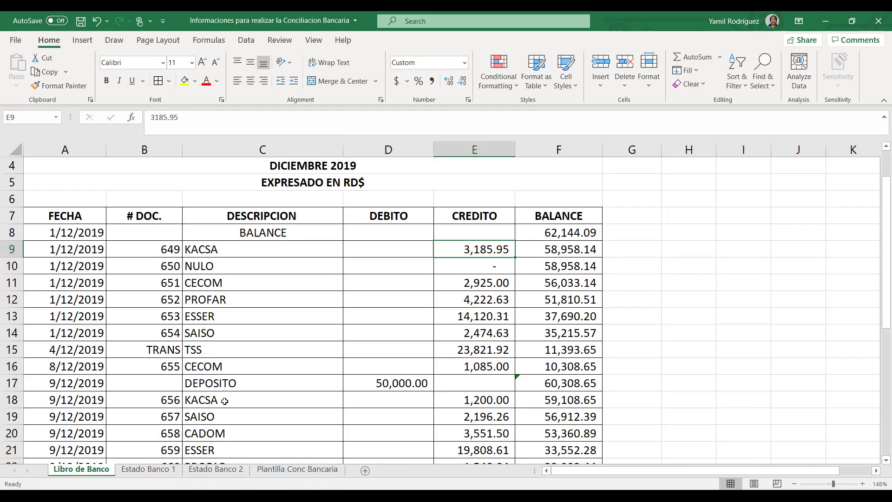
{"action": "left_click", "coordinate": [171, 256]}
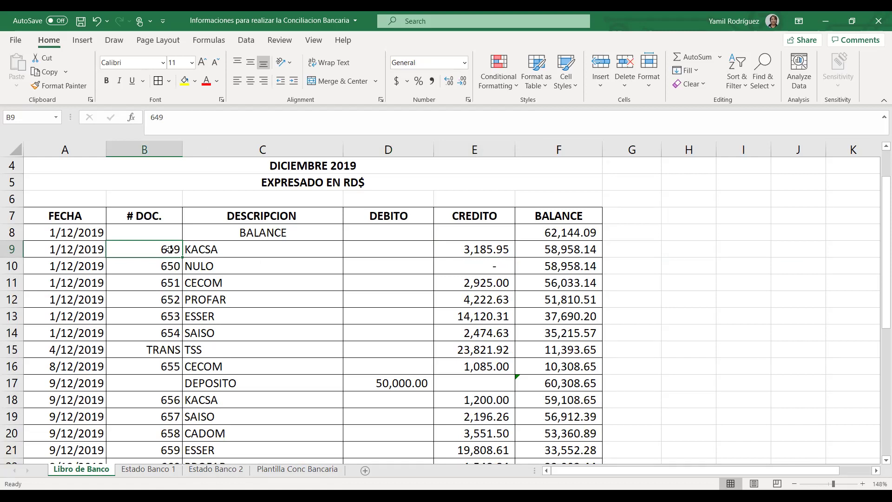
{"action": "left_click", "coordinate": [458, 257]}
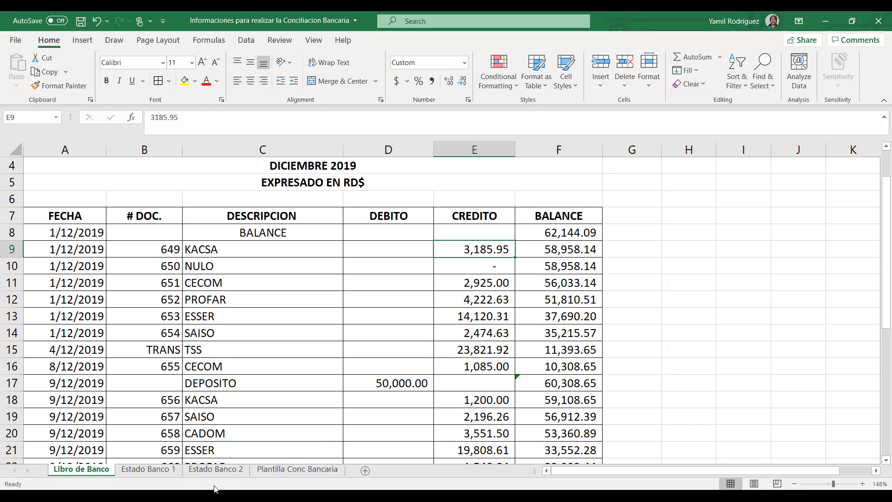
{"action": "left_click", "coordinate": [163, 470]}
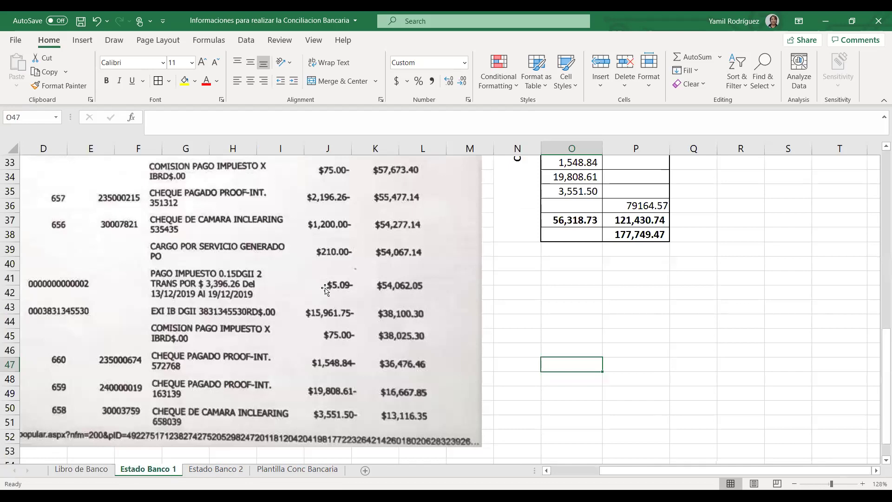
{"action": "scroll", "coordinate": [325, 290], "scroll_direction": "up", "scroll_amount": 7}
{"action": "scroll", "coordinate": [312, 277], "scroll_direction": "up", "scroll_amount": 2}
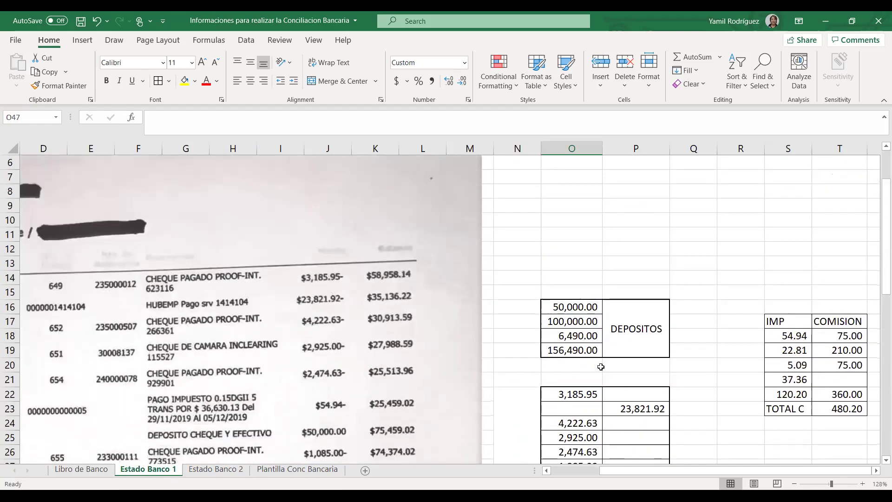
{"action": "left_click_drag", "start_coordinate": [614, 474], "coordinate": [567, 474]}
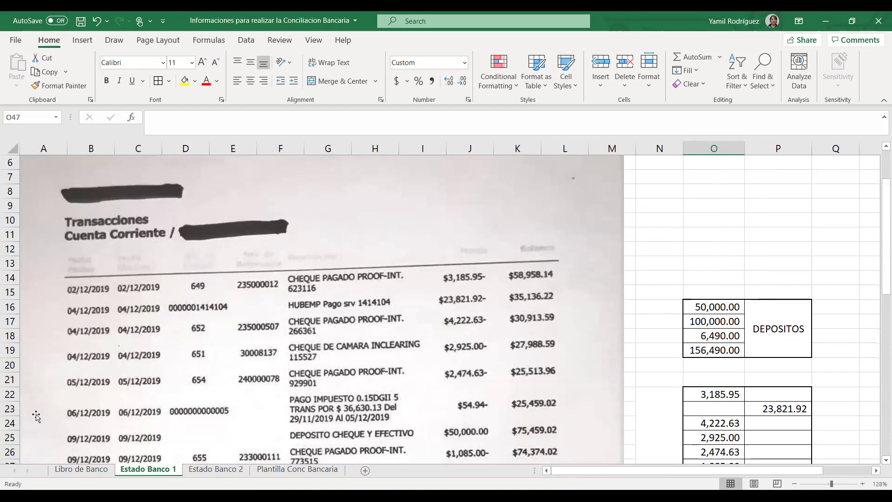
On Libro de Banco, highlight the cheque 649 entry (B9:E9) in yellow as matched
{"action": "left_click", "coordinate": [85, 470]}
{"action": "left_click_drag", "start_coordinate": [145, 251], "coordinate": [459, 245]}
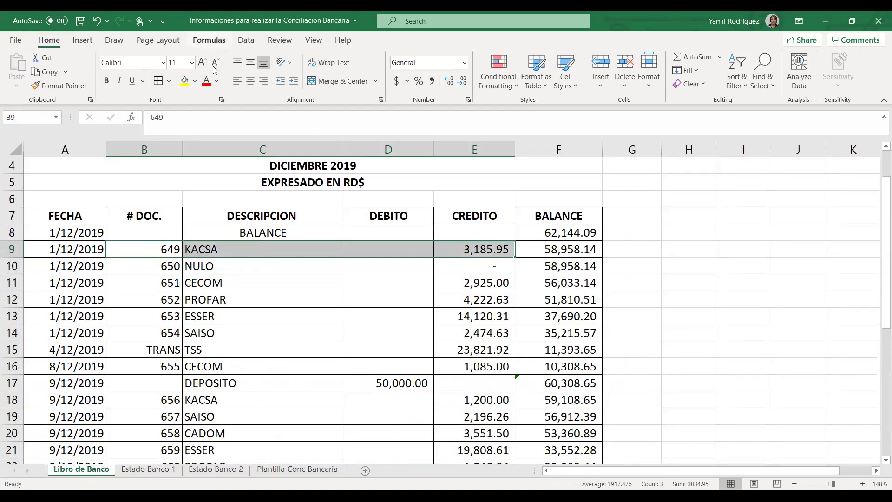
{"action": "left_click", "coordinate": [184, 81]}
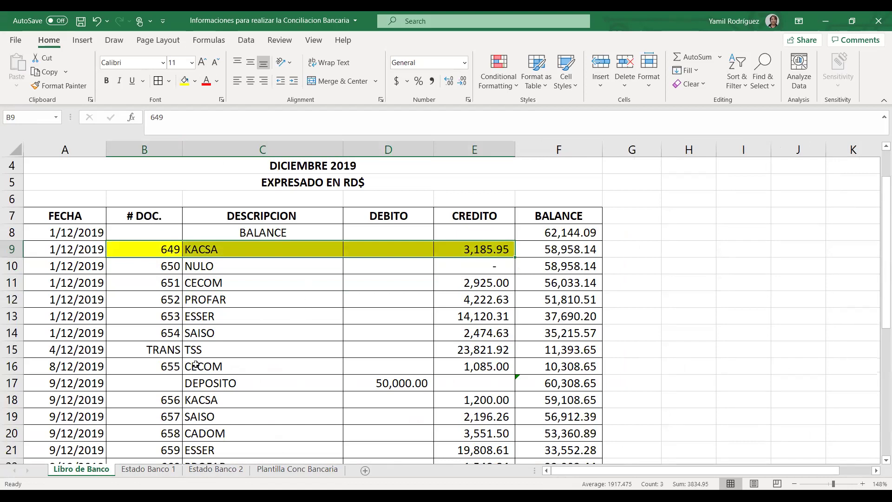
Skip void cheque 650, check cheque 651 to CECOM against Estado Banco 1, and highlight B11:E11 in yellow on Libro de Banco
{"action": "left_click", "coordinate": [167, 266]}
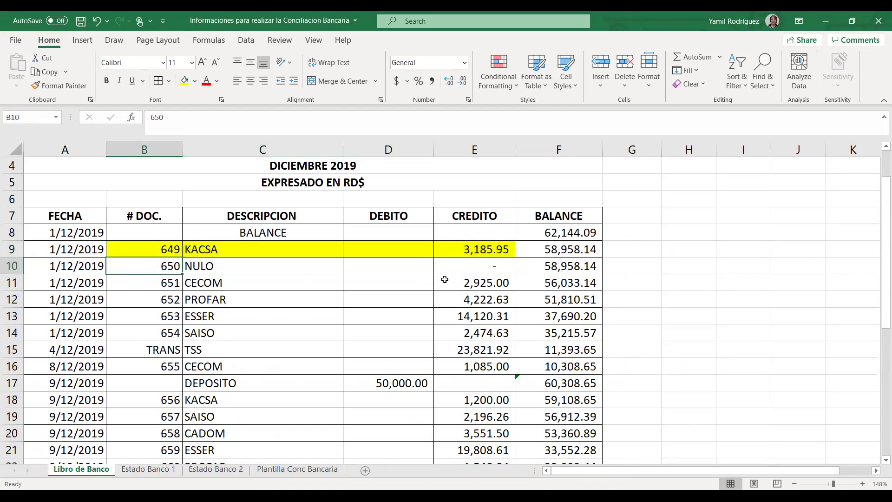
{"action": "left_click", "coordinate": [468, 266]}
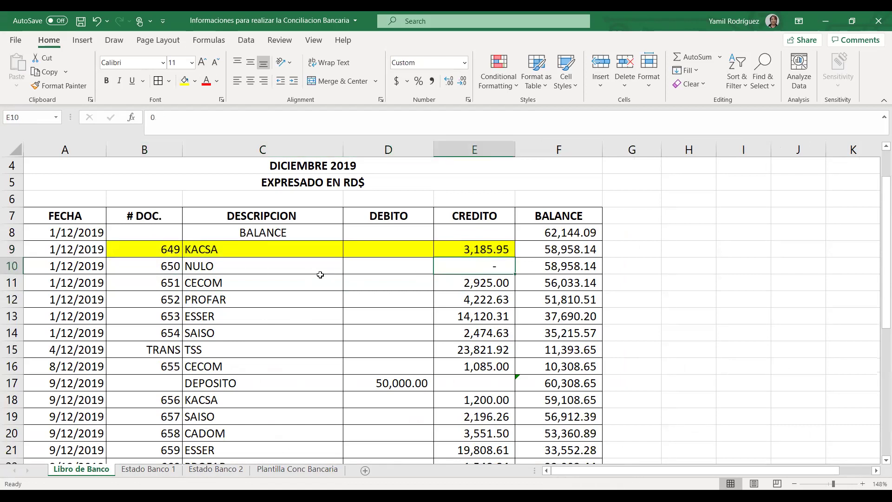
{"action": "left_click", "coordinate": [165, 266]}
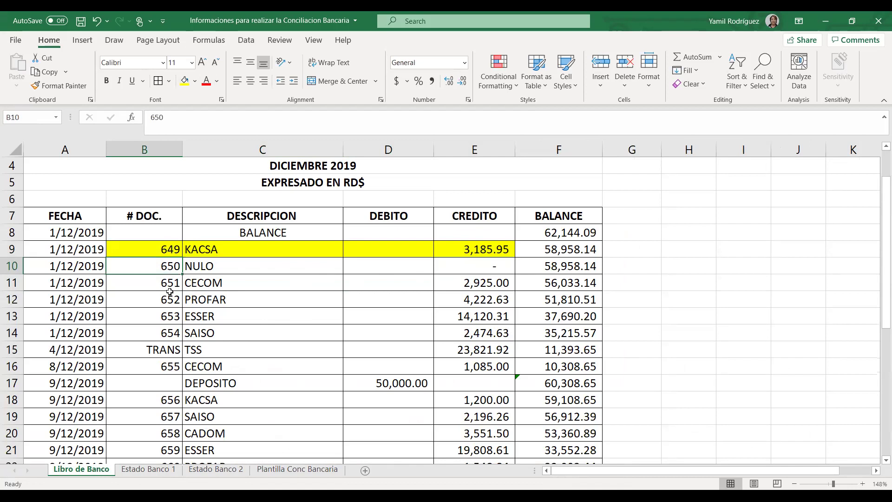
{"action": "left_click", "coordinate": [167, 282]}
{"action": "left_click", "coordinate": [486, 282]}
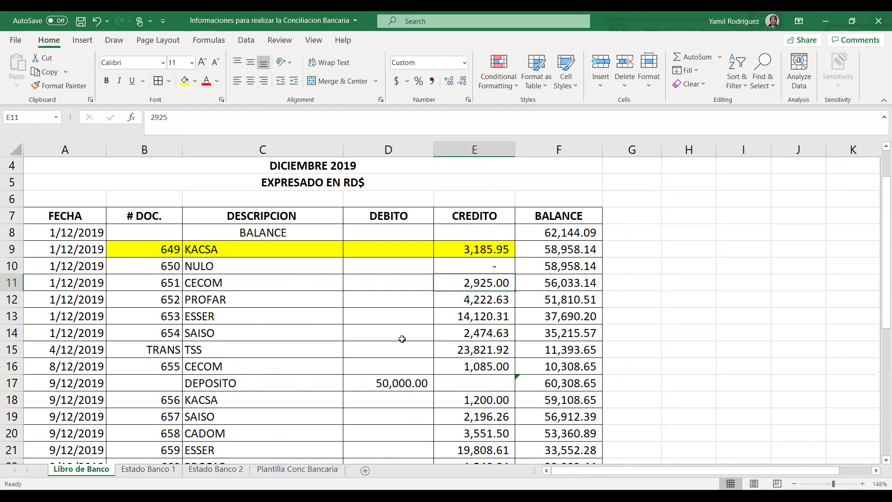
{"action": "left_click", "coordinate": [149, 470]}
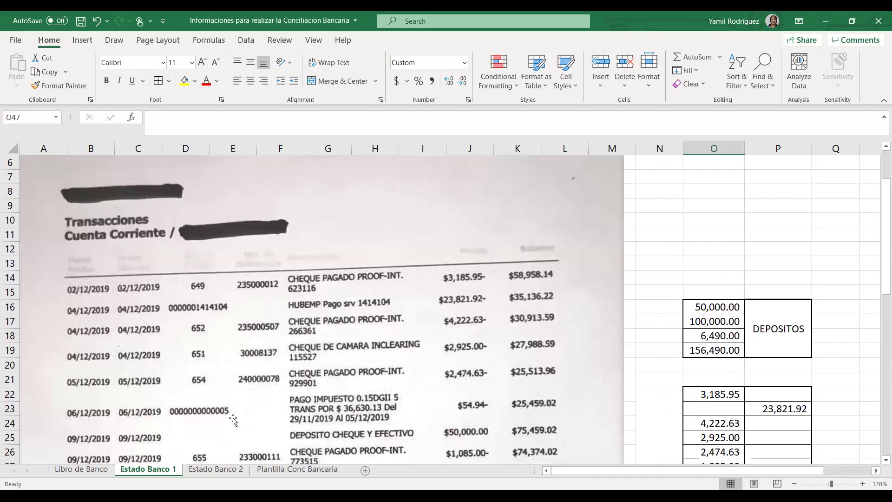
{"action": "left_click", "coordinate": [83, 470]}
{"action": "left_click_drag", "start_coordinate": [171, 283], "coordinate": [483, 282]}
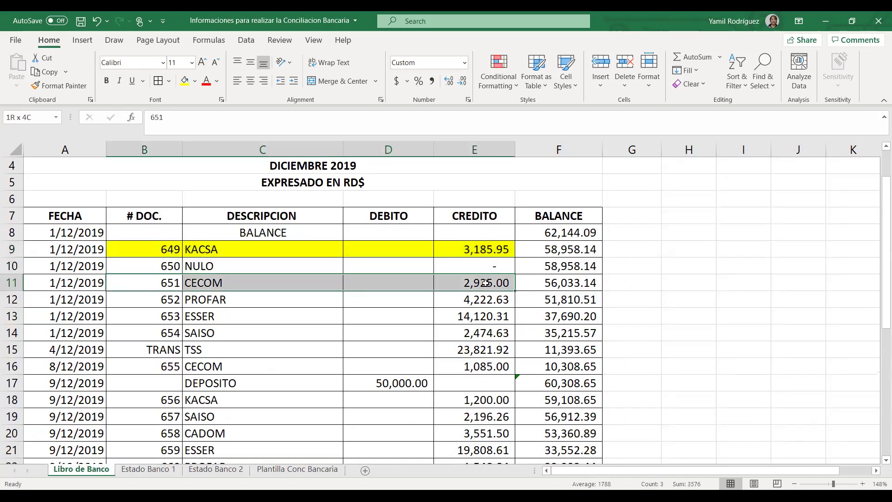
{"action": "left_click", "coordinate": [184, 80]}
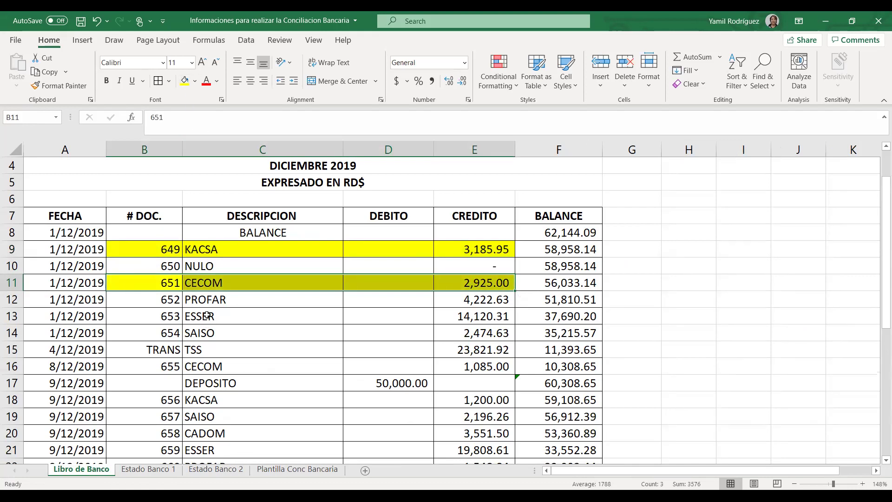
Check cheque 652 to PROFAR against Estado Banco 1 and highlight its ledger entry (B12:E12) in yellow
{"action": "left_click", "coordinate": [161, 300]}
{"action": "left_click", "coordinate": [483, 301]}
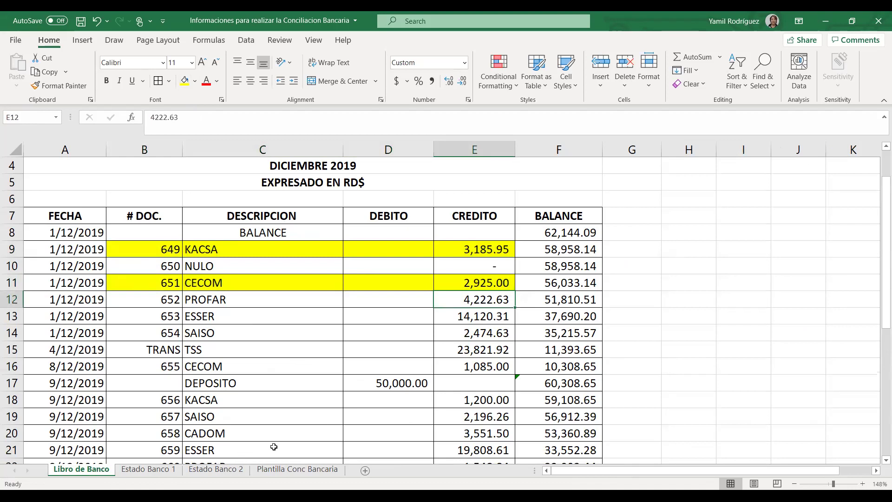
{"action": "left_click", "coordinate": [165, 474]}
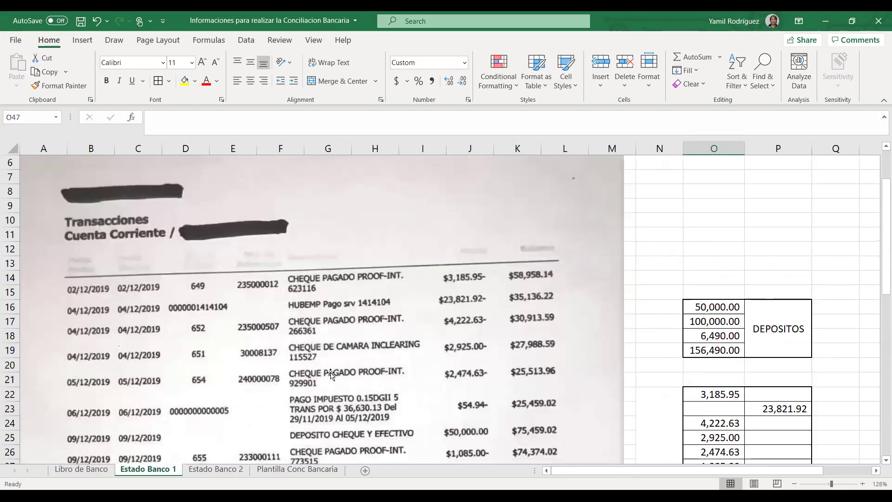
{"action": "scroll", "coordinate": [306, 365], "scroll_direction": "down", "scroll_amount": 2, "text": "ctrl"}
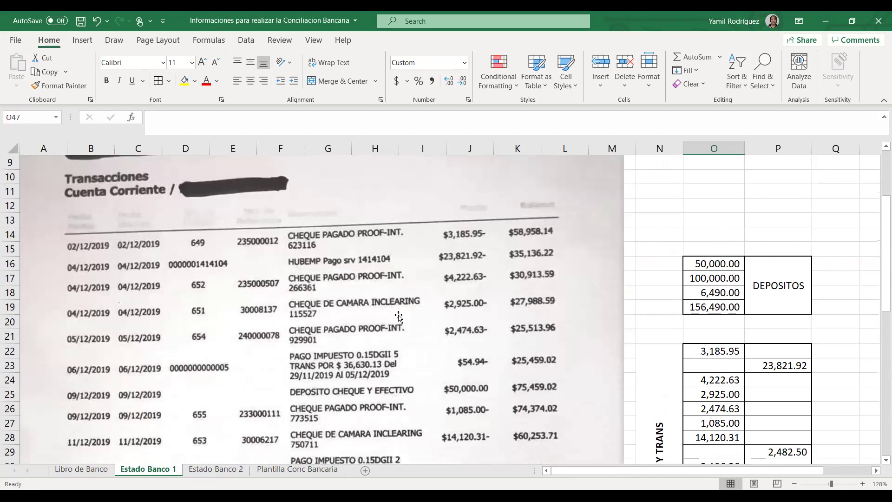
{"action": "left_click", "coordinate": [81, 469]}
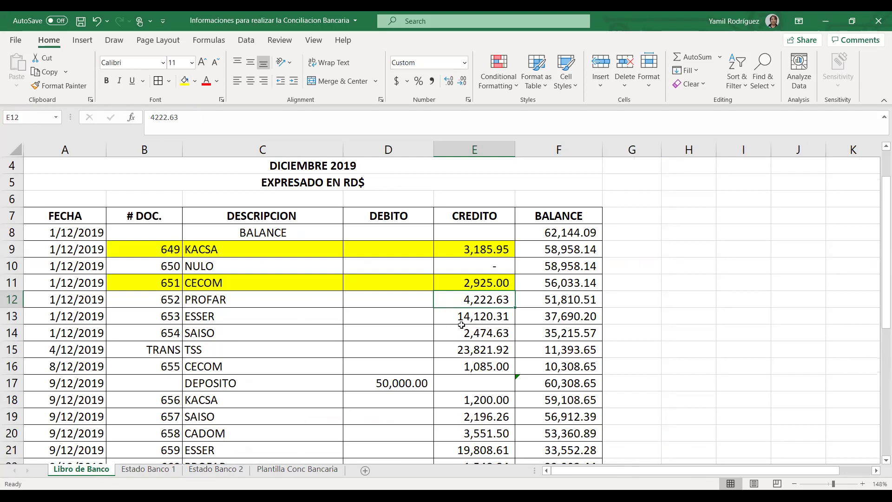
{"action": "left_click_drag", "start_coordinate": [175, 299], "coordinate": [474, 287]}
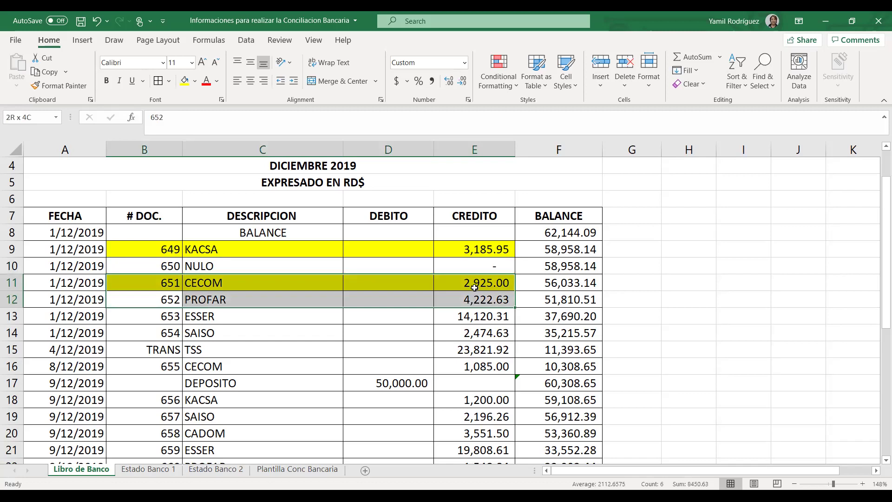
{"action": "left_click", "coordinate": [185, 80]}
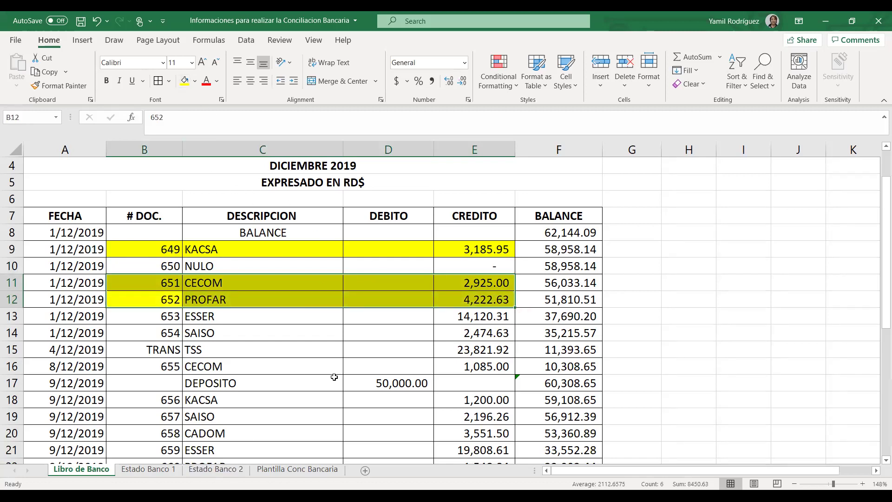
Check cheque 653 to ESSER against Estado Banco 1 and highlight its ledger entry (B13:E13) in yellow
{"action": "left_click", "coordinate": [164, 317]}
{"action": "left_click", "coordinate": [469, 315]}
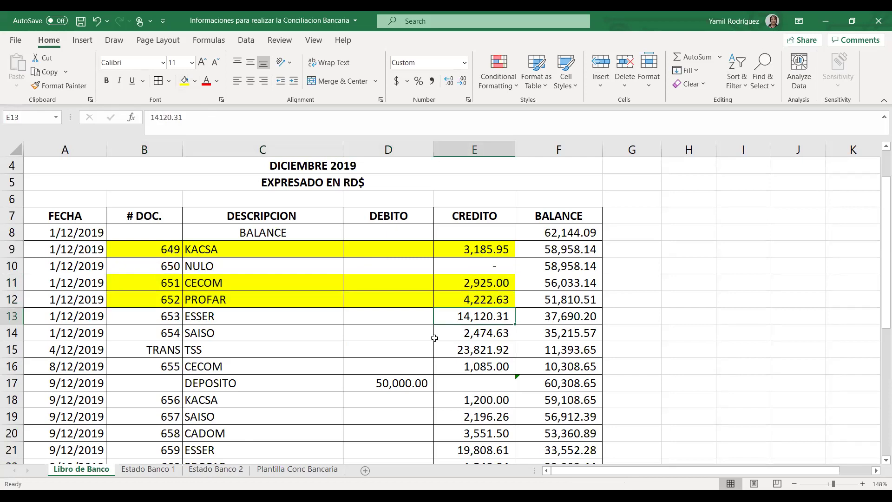
{"action": "left_click", "coordinate": [151, 469]}
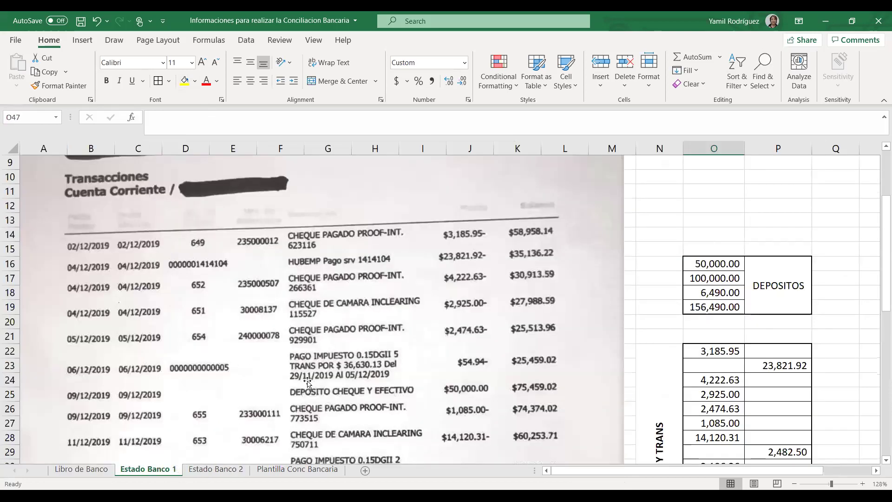
{"action": "scroll", "coordinate": [321, 382], "scroll_direction": "down", "scroll_amount": 1}
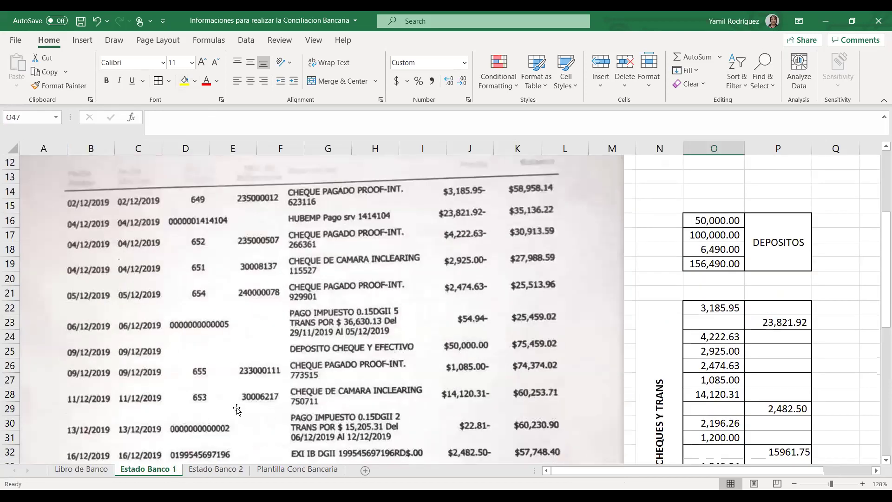
{"action": "left_click", "coordinate": [77, 469]}
{"action": "left_click_drag", "start_coordinate": [166, 318], "coordinate": [474, 318]}
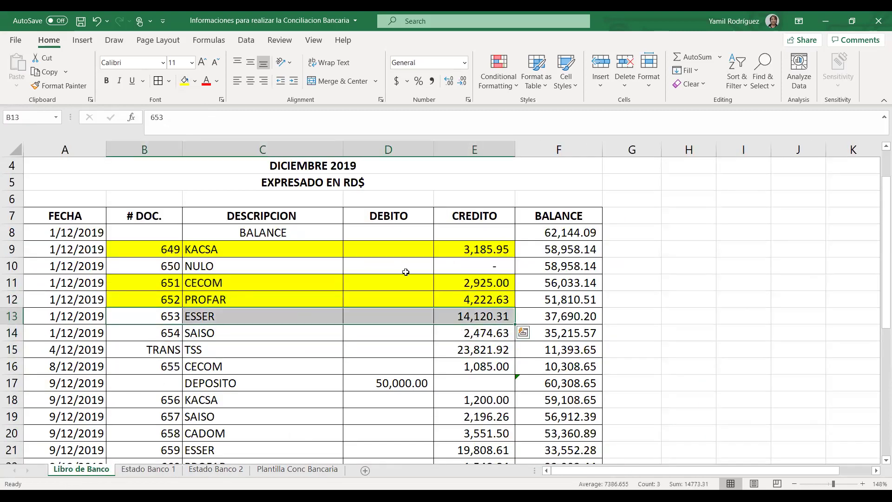
{"action": "left_click", "coordinate": [185, 80]}
Check cheque 654 to SAISO against Estado Banco 1 and highlight its ledger entry (B14:E14) in yellow
{"action": "left_click", "coordinate": [166, 335]}
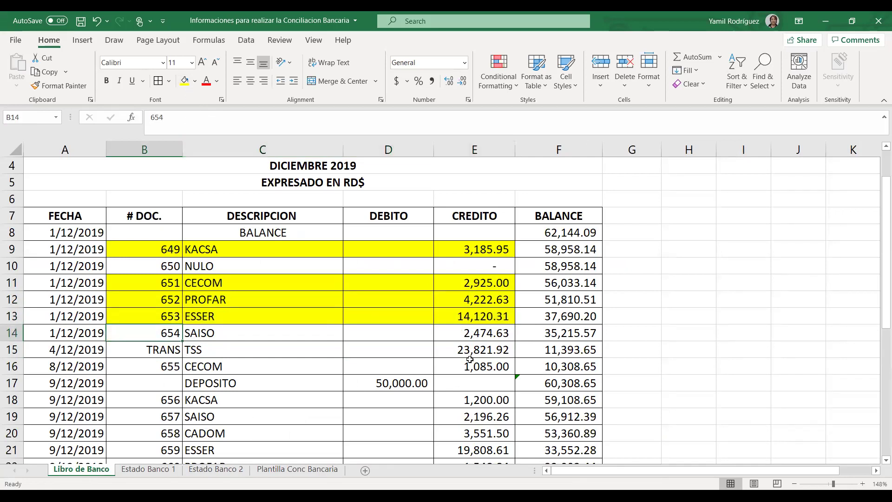
{"action": "left_click", "coordinate": [483, 323]}
{"action": "left_click", "coordinate": [482, 333]}
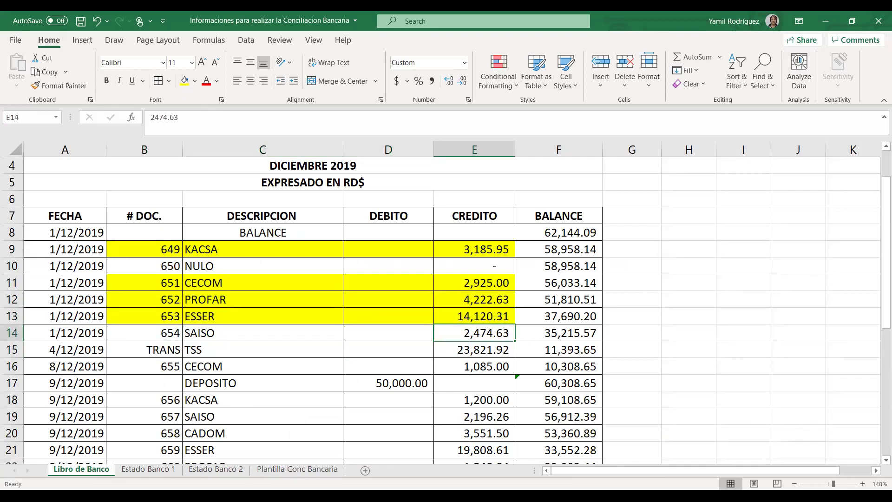
{"action": "left_click", "coordinate": [168, 471]}
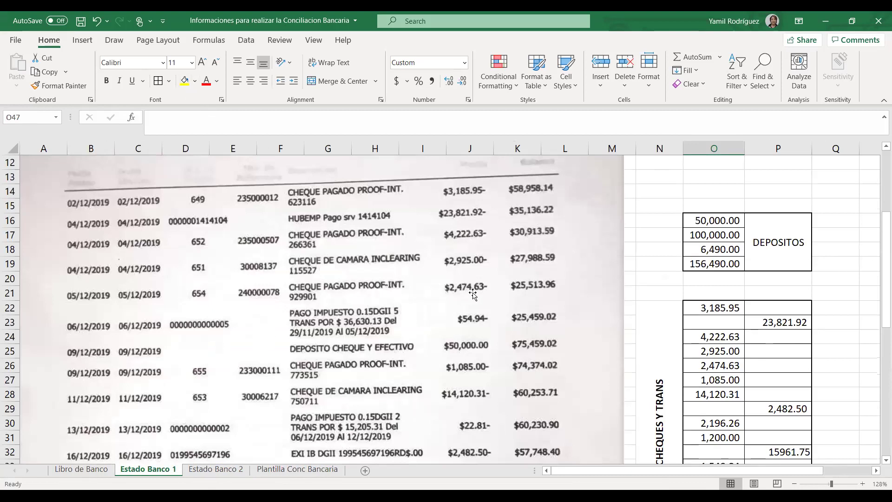
{"action": "left_click", "coordinate": [88, 470]}
{"action": "left_click_drag", "start_coordinate": [168, 335], "coordinate": [484, 333]}
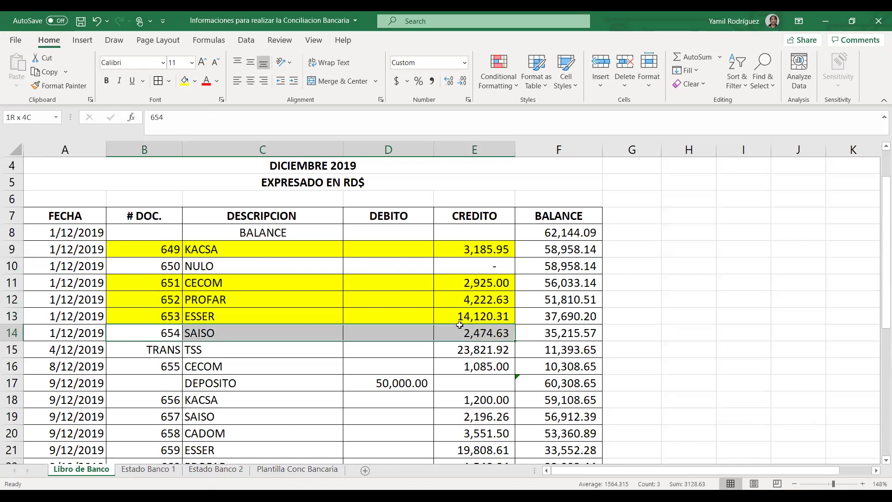
{"action": "left_click", "coordinate": [185, 81]}
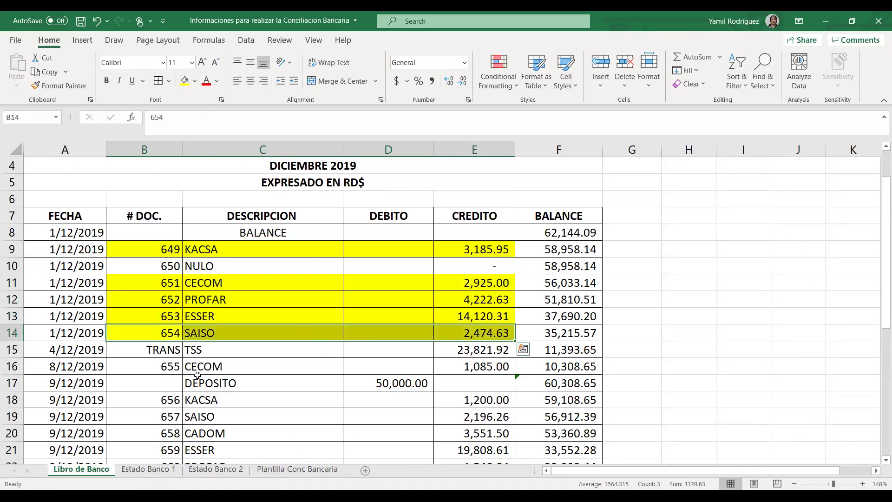
Check the TSS transfer against Estado Banco 1 and highlight its ledger entry (B15:E15) in yellow on Libro de Banco
{"action": "scroll", "coordinate": [165, 309], "scroll_direction": "down", "scroll_amount": 1}
{"action": "left_click", "coordinate": [169, 299]}
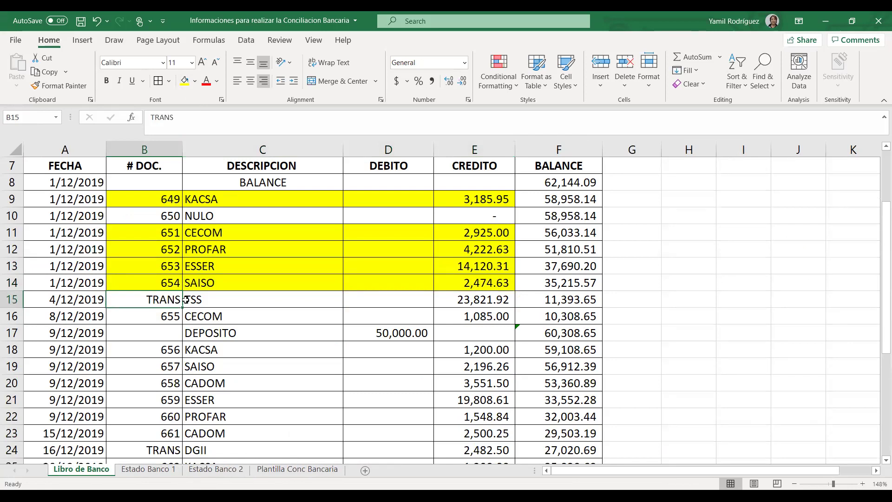
{"action": "left_click_drag", "start_coordinate": [164, 298], "coordinate": [460, 305]}
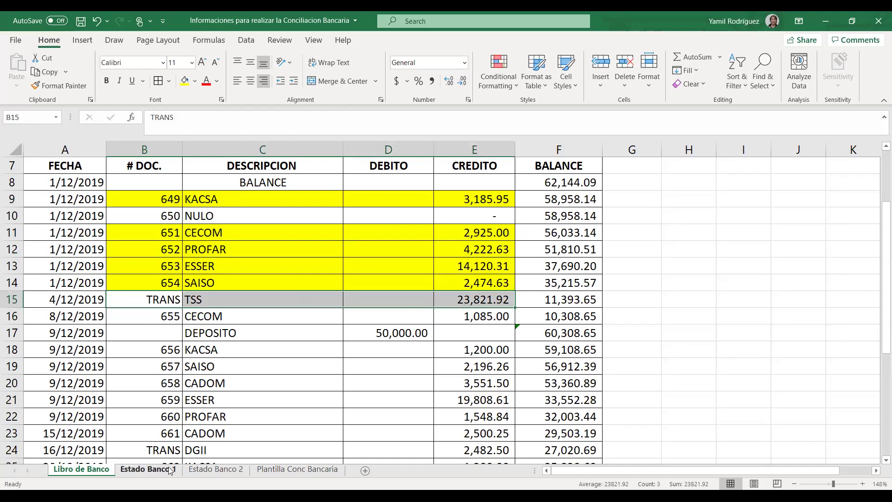
{"action": "left_click", "coordinate": [148, 469]}
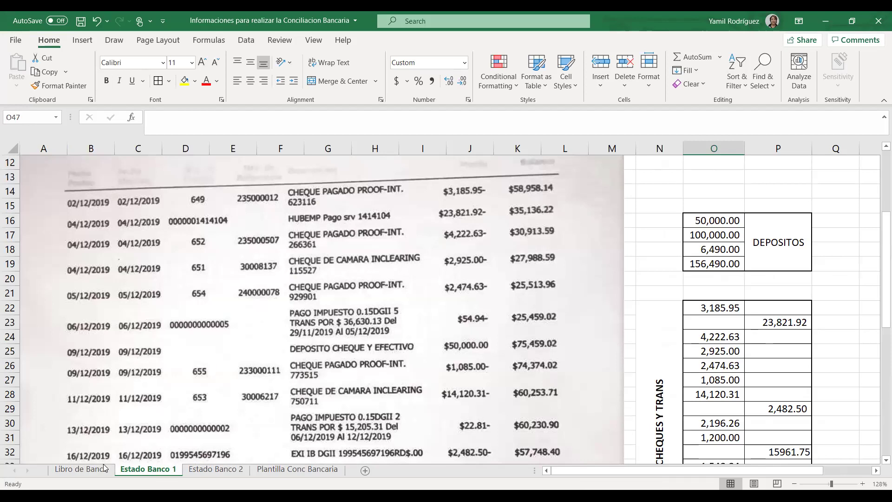
{"action": "left_click", "coordinate": [81, 468]}
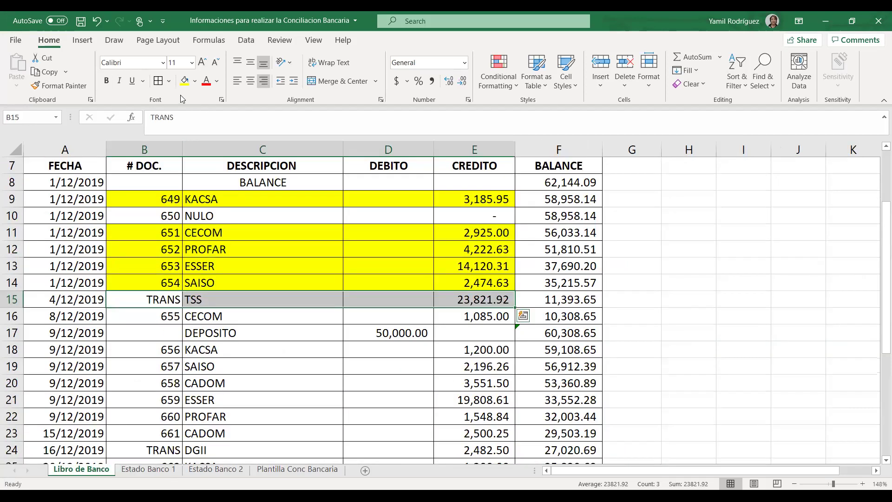
{"action": "left_click", "coordinate": [184, 81]}
Check cheque 655 to CECOM against Estado Banco 1 and highlight its ledger entry (B16:E16) in yellow
{"action": "left_click", "coordinate": [168, 317]}
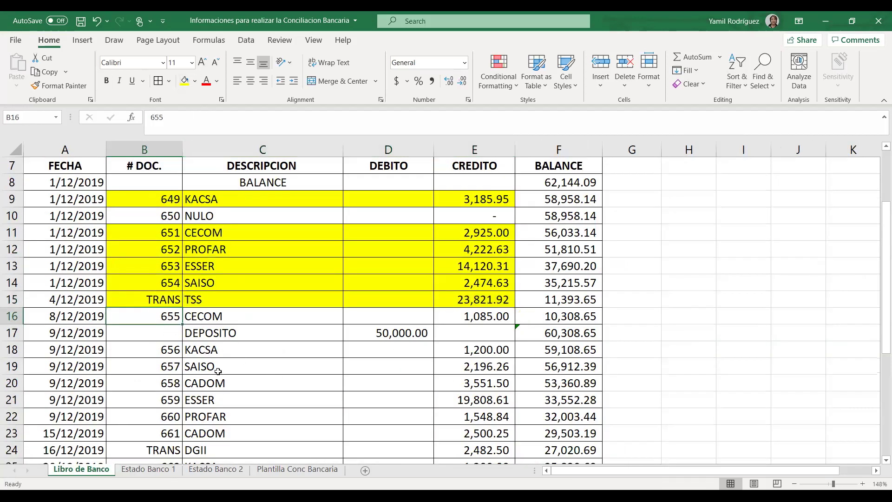
{"action": "left_click", "coordinate": [158, 470]}
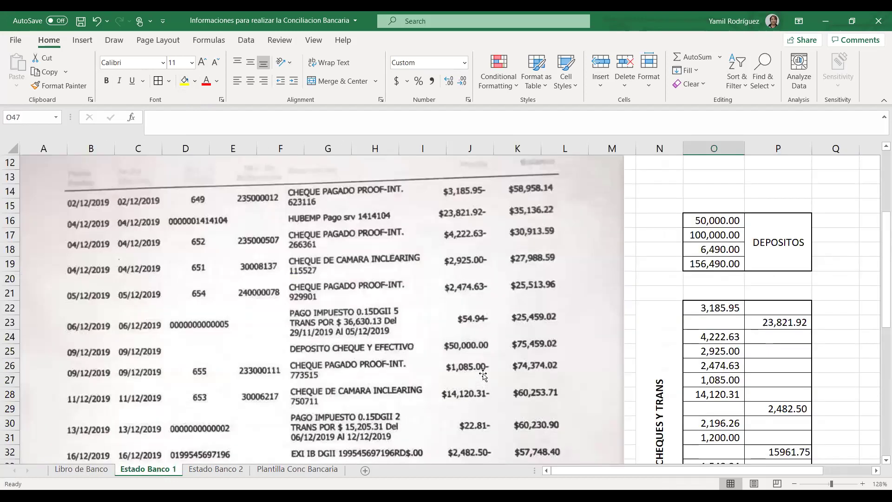
{"action": "left_click", "coordinate": [108, 469]}
{"action": "left_click_drag", "start_coordinate": [165, 316], "coordinate": [458, 319]}
{"action": "left_click", "coordinate": [184, 81]}
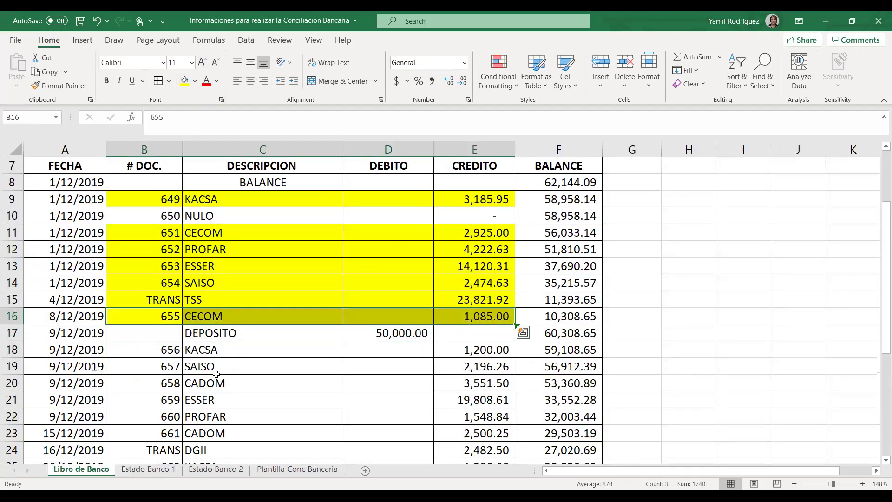
Check cheque 656 to KACSA against Estado Banco 1 and highlight it together with the 50,000.00 deposit (B17:E18) in yellow on Libro de Banco
{"action": "scroll", "coordinate": [233, 400], "scroll_direction": "down", "scroll_amount": 1}
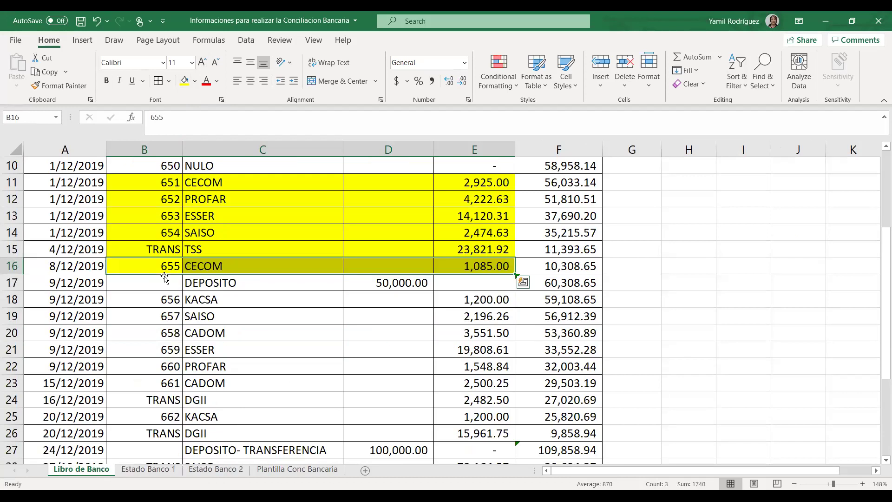
{"action": "left_click_drag", "start_coordinate": [168, 302], "coordinate": [444, 317]}
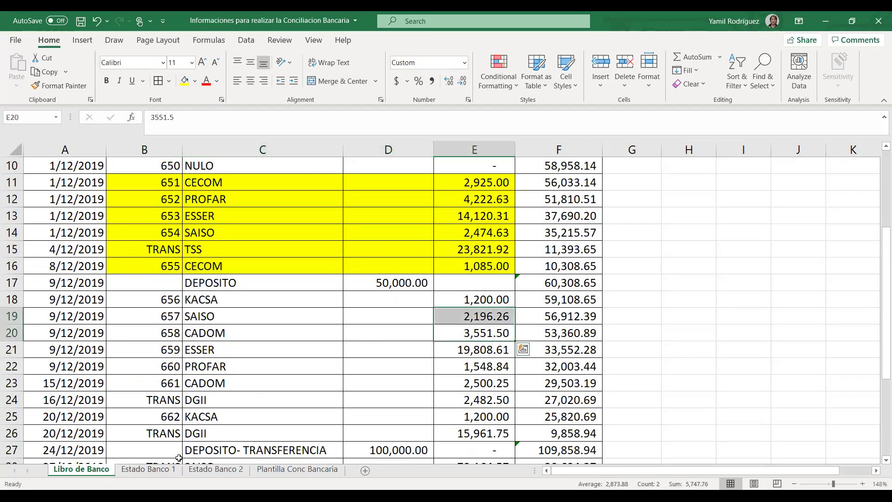
{"action": "key", "text": "ctrl+Page_Down"}
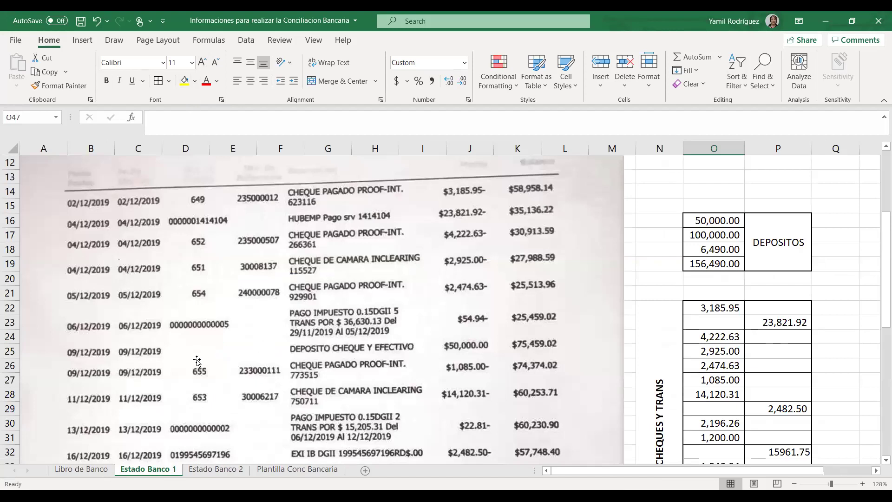
{"action": "scroll", "coordinate": [233, 365], "scroll_direction": "down", "scroll_amount": 1}
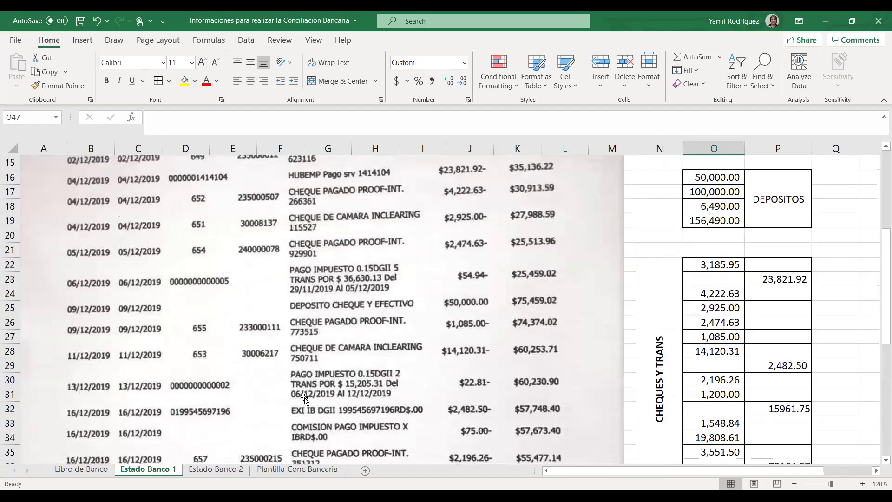
{"action": "scroll", "coordinate": [406, 416], "scroll_direction": "down", "scroll_amount": 2}
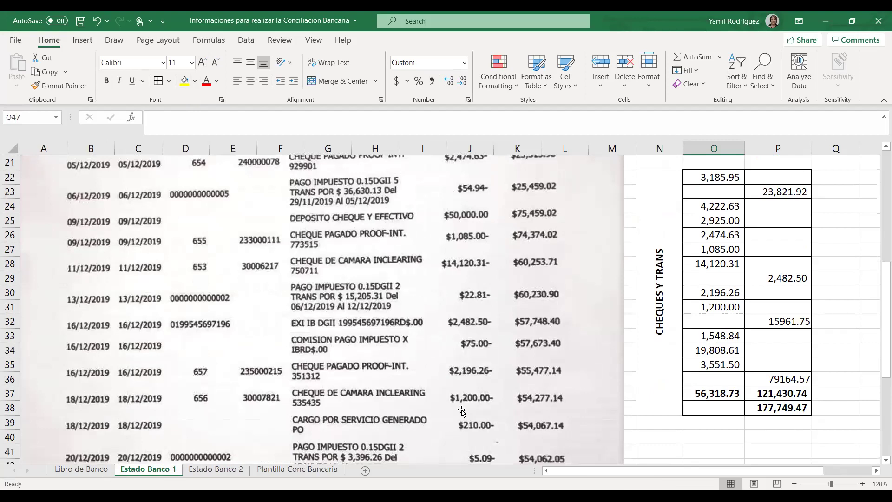
{"action": "left_click", "coordinate": [82, 469]}
{"action": "left_click_drag", "start_coordinate": [168, 302], "coordinate": [479, 283]}
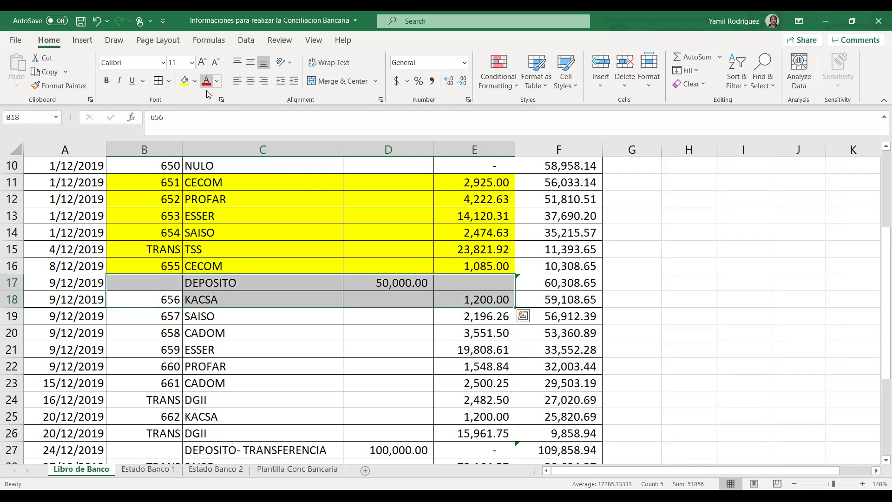
{"action": "left_click", "coordinate": [185, 81]}
Check cheque 657 to SAISO against Estado Banco 1 and highlight its ledger entry (B19:E19) in yellow
{"action": "left_click", "coordinate": [178, 316]}
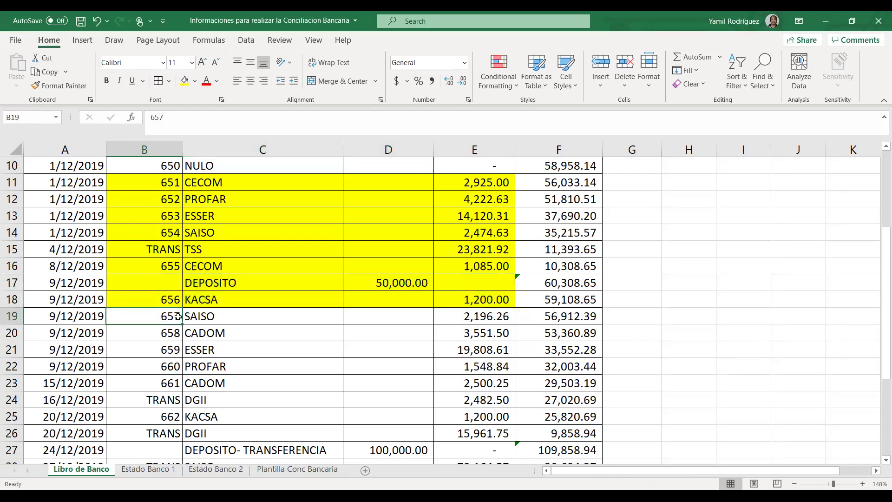
{"action": "left_click", "coordinate": [148, 469]}
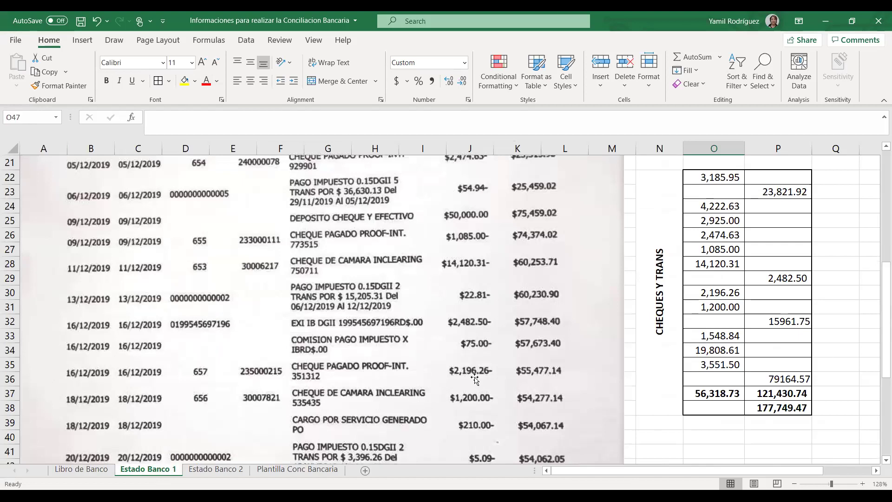
{"action": "left_click", "coordinate": [82, 469]}
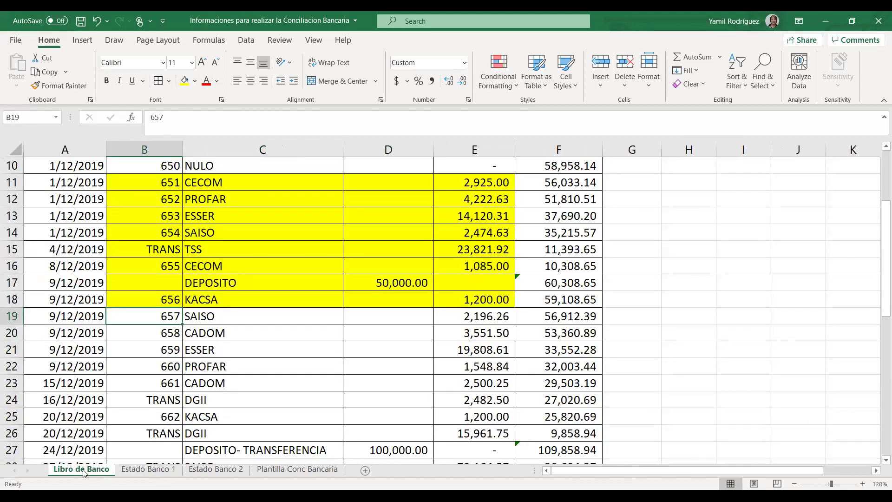
{"action": "left_click_drag", "start_coordinate": [166, 316], "coordinate": [474, 320]}
{"action": "left_click", "coordinate": [185, 81]}
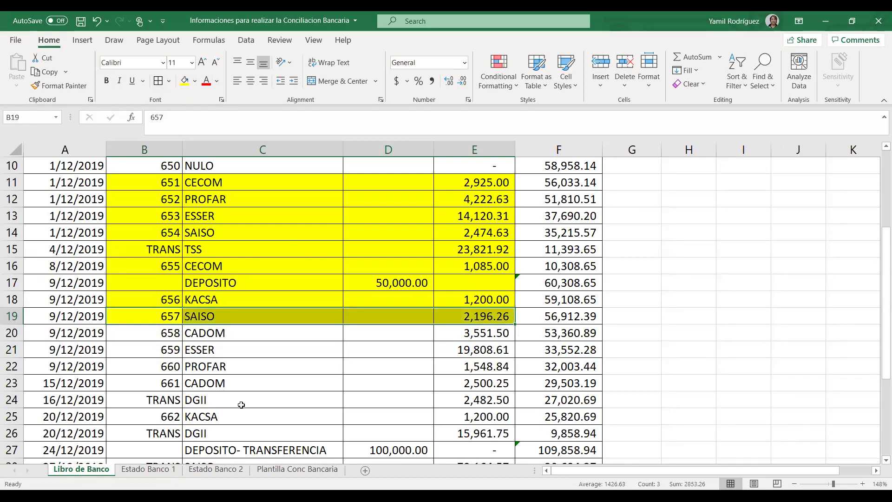
Check cheque 658 to CADOM against Estado Banco 1 and highlight its ledger entry (B20:E20) in yellow
{"action": "left_click", "coordinate": [178, 333]}
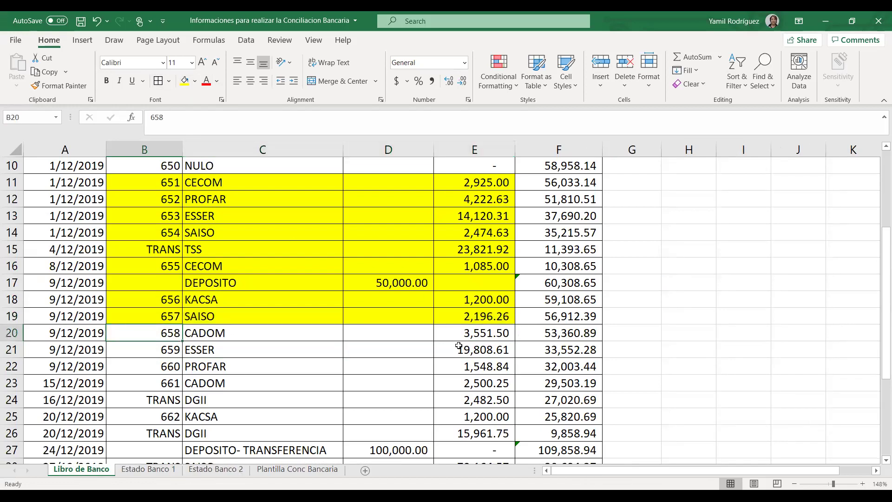
{"action": "left_click", "coordinate": [467, 331]}
{"action": "left_click", "coordinate": [148, 470]}
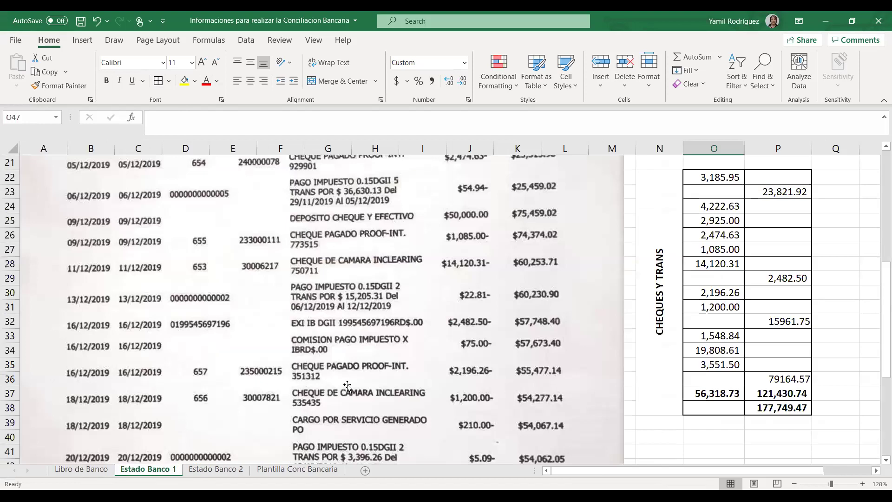
{"action": "scroll", "coordinate": [257, 390], "scroll_direction": "down", "scroll_amount": 4}
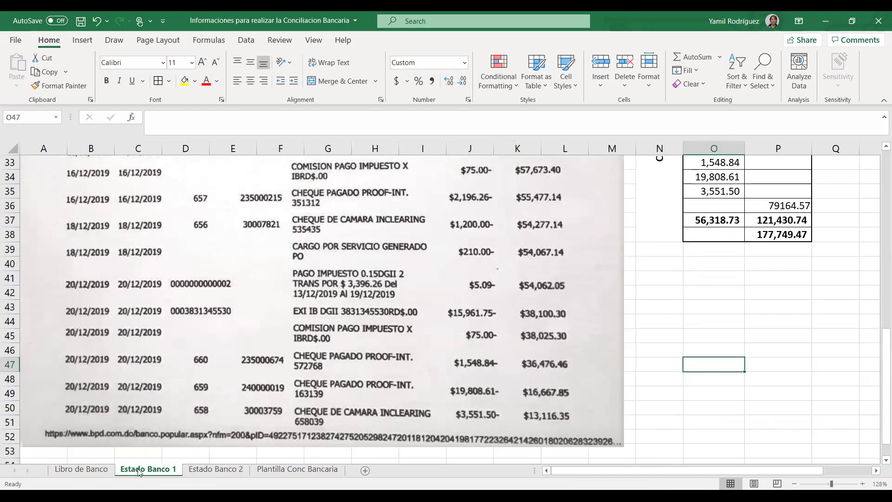
{"action": "left_click", "coordinate": [86, 469]}
{"action": "left_click_drag", "start_coordinate": [168, 332], "coordinate": [474, 332]}
{"action": "left_click", "coordinate": [184, 81]}
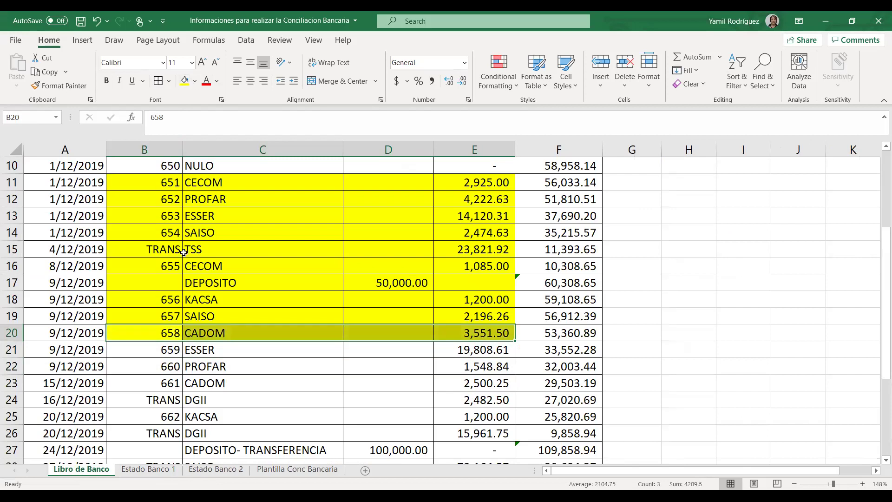
Check cheque 659 to ESSER against Estado Banco 1 and highlight its ledger entry (B21:E21) in yellow
{"action": "left_click", "coordinate": [163, 470]}
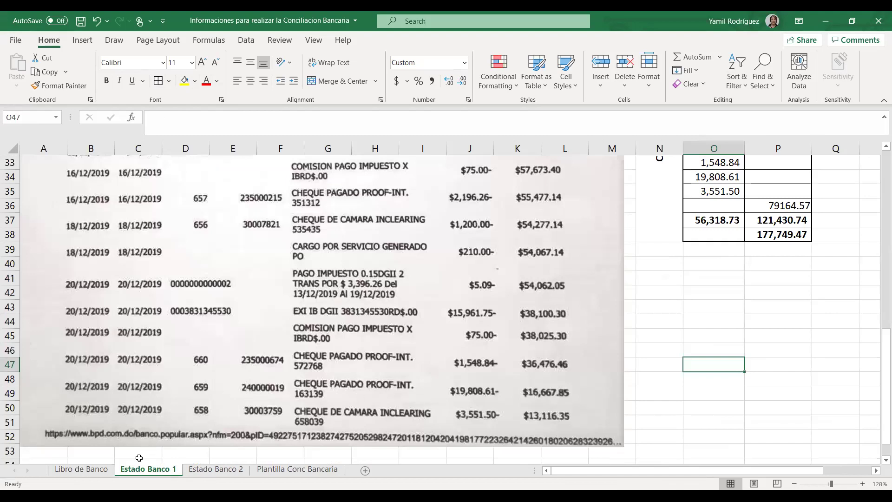
{"action": "left_click", "coordinate": [81, 469]}
{"action": "left_click_drag", "start_coordinate": [156, 354], "coordinate": [458, 358]}
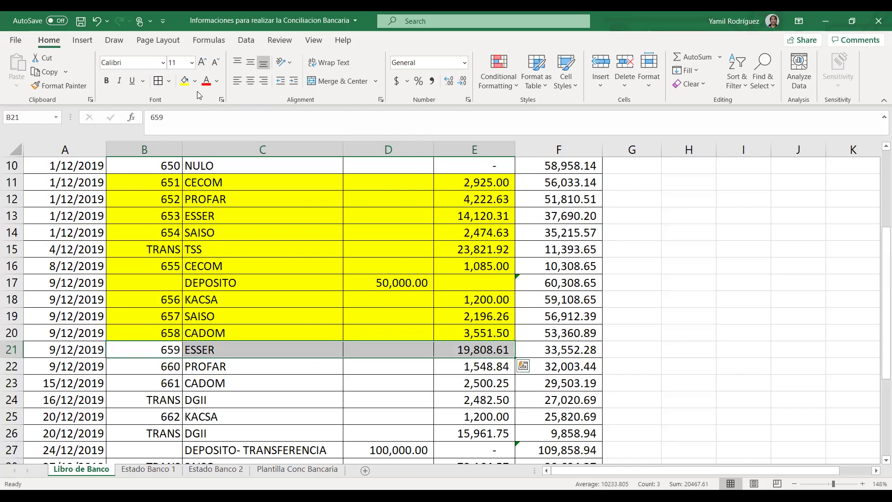
{"action": "left_click", "coordinate": [185, 81]}
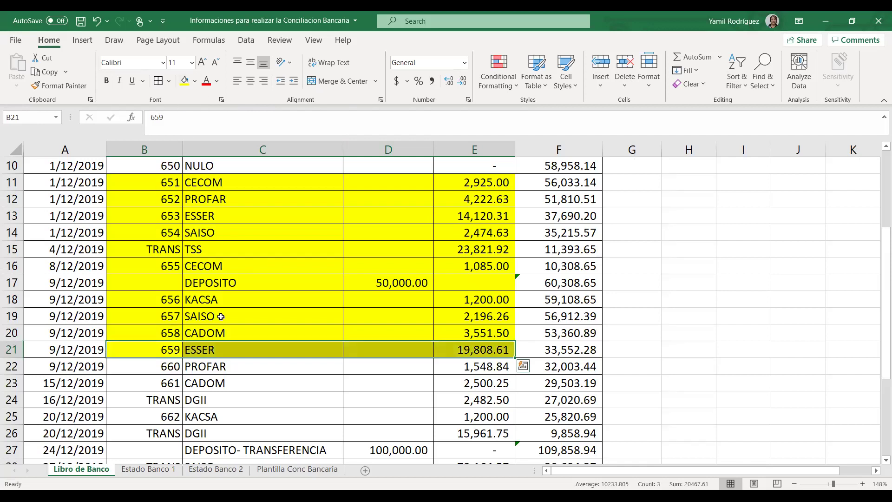
Check cheque 660 to PROFAR against Estado Banco 1 and highlight its ledger entry (B22:E22) in yellow
{"action": "left_click", "coordinate": [166, 470]}
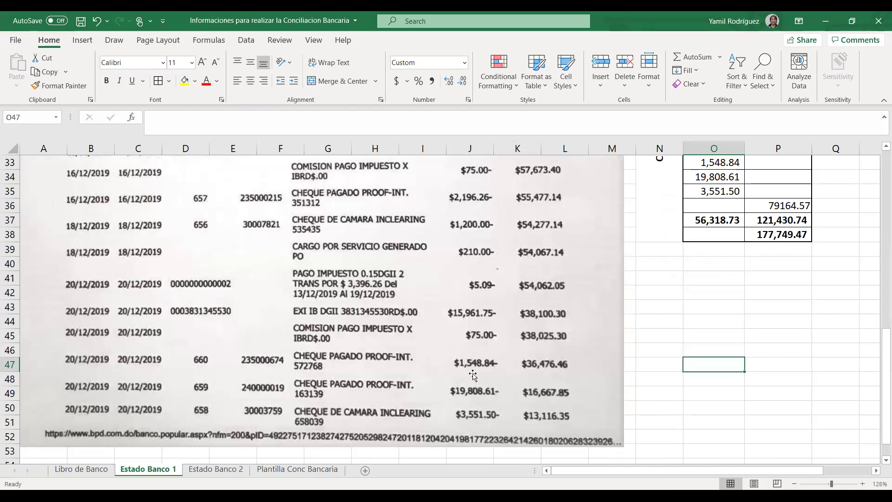
{"action": "left_click", "coordinate": [100, 469]}
{"action": "left_click_drag", "start_coordinate": [163, 369], "coordinate": [457, 359]}
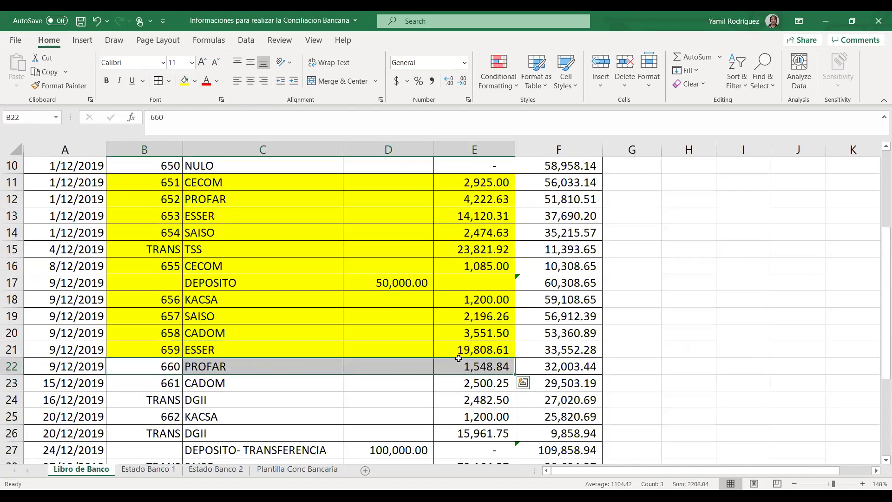
{"action": "left_click", "coordinate": [185, 81]}
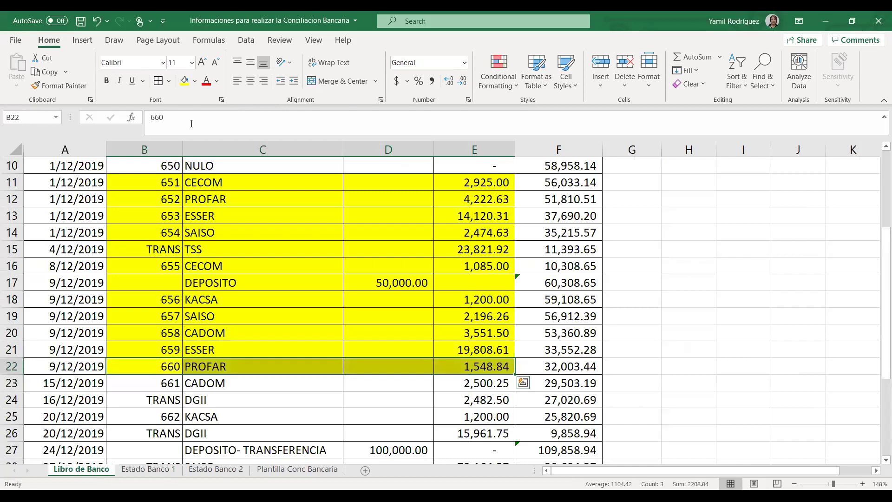
Look for cheque 661 to CADOM in the bank statements on Estado Banco 1 and Estado Banco 2
{"action": "left_click", "coordinate": [177, 389]}
{"action": "left_click", "coordinate": [147, 470]}
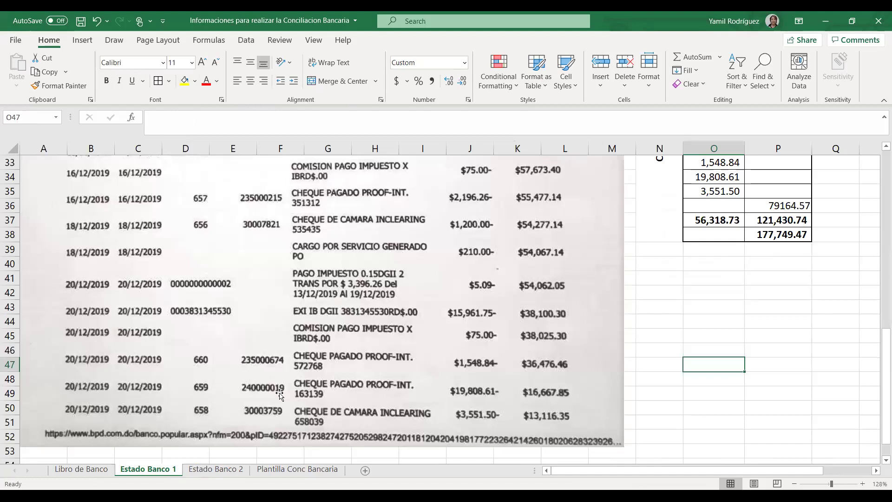
{"action": "scroll", "coordinate": [279, 396], "scroll_direction": "up", "scroll_amount": 1}
{"action": "scroll", "coordinate": [261, 418], "scroll_direction": "down", "scroll_amount": 1}
{"action": "left_click", "coordinate": [81, 469]}
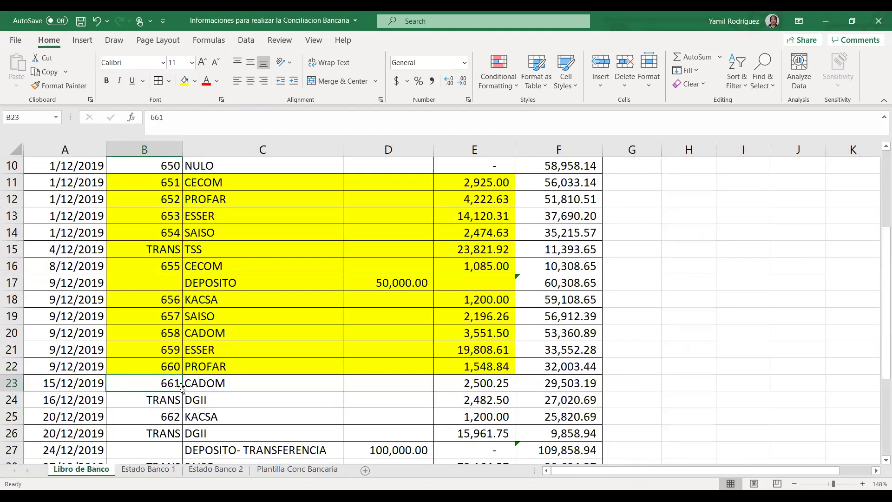
{"action": "left_click", "coordinate": [153, 470]}
{"action": "left_click", "coordinate": [207, 470]}
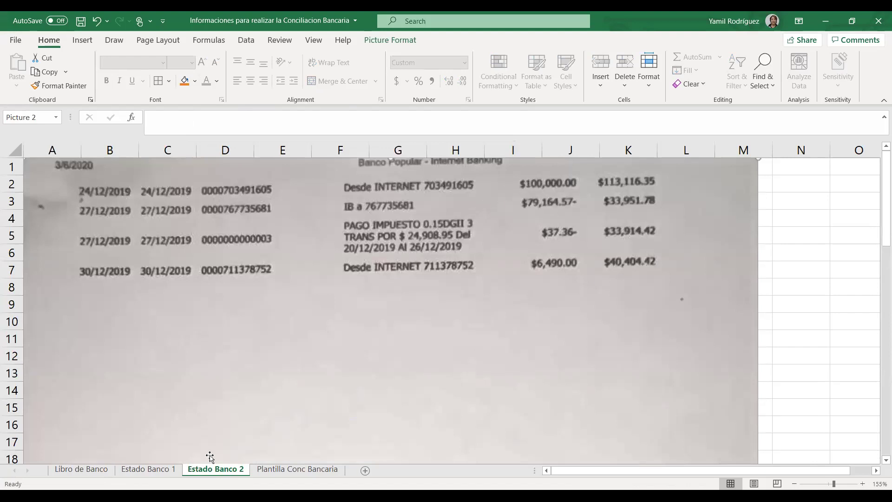
Recheck Estado Banco 1 for cheque 661 and return to its CADOM entry in Libro de Banco
{"action": "left_click", "coordinate": [165, 472]}
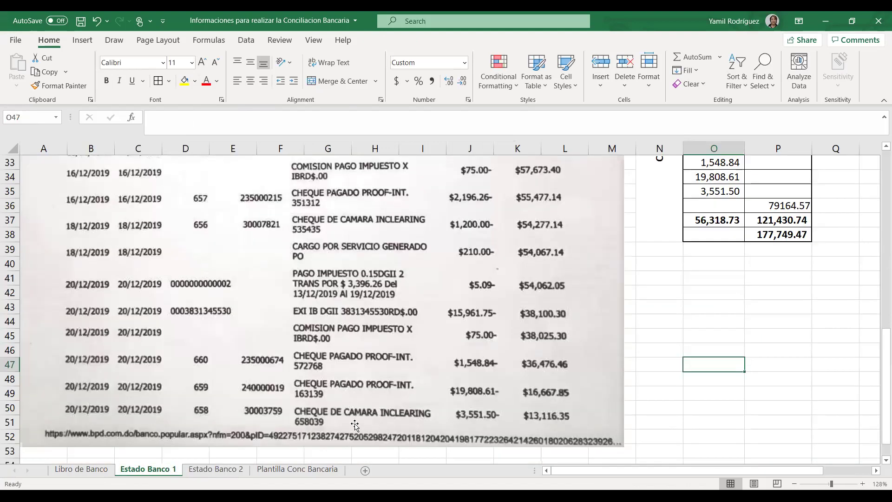
{"action": "left_click", "coordinate": [82, 470]}
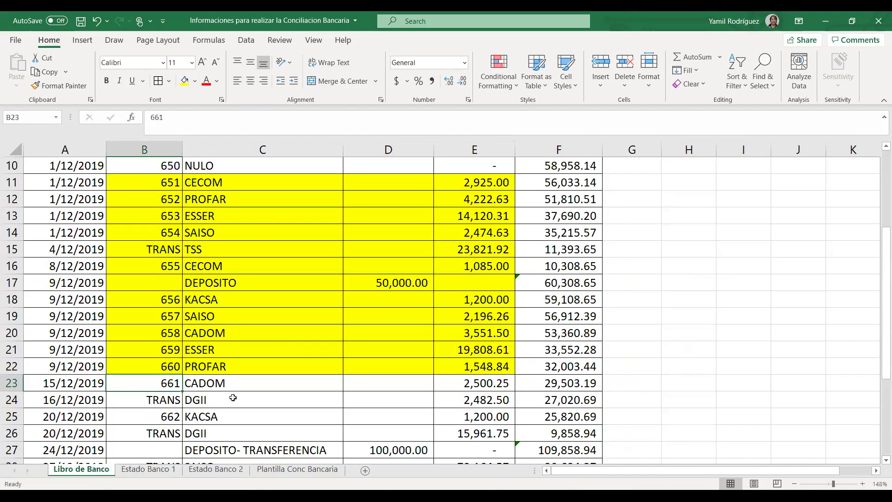
{"action": "left_click", "coordinate": [212, 385]}
{"action": "scroll", "coordinate": [235, 407], "scroll_direction": "down", "scroll_amount": 1}
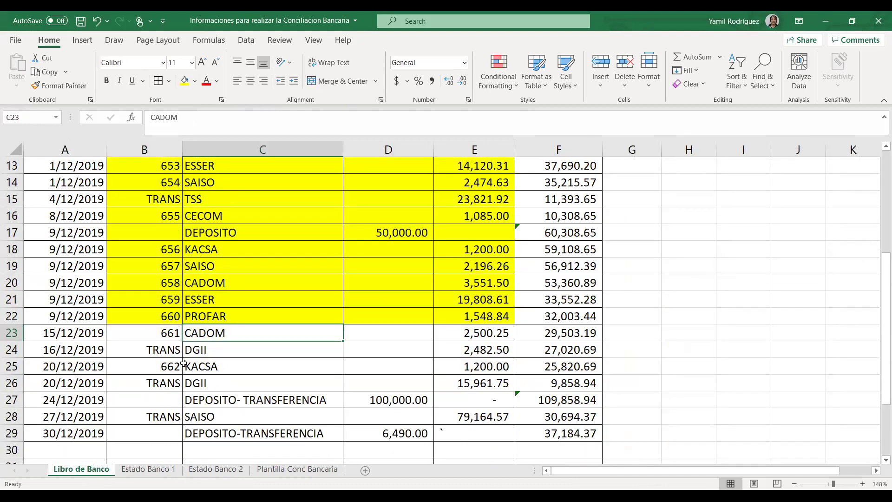
Check the 16/12/2019 DGII transfer against Estado Banco 1 and highlight its ledger entry (B24:E24) in yellow
{"action": "left_click_drag", "start_coordinate": [154, 348], "coordinate": [464, 349]}
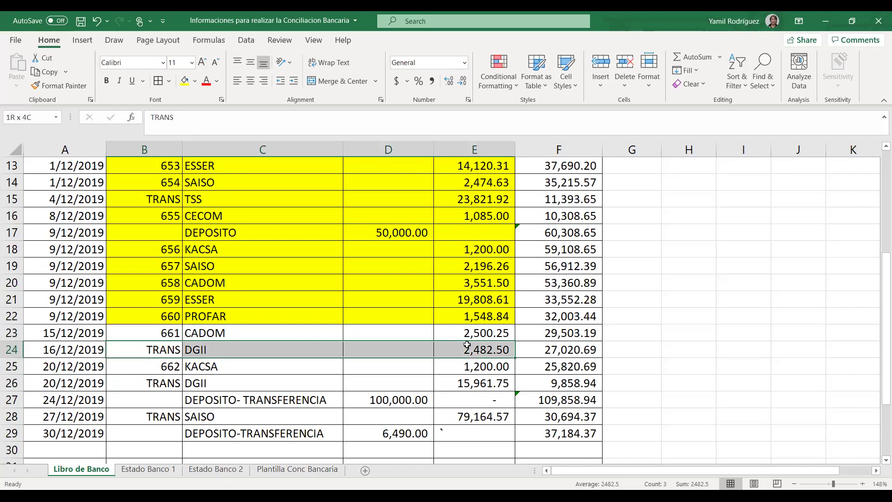
{"action": "left_click", "coordinate": [166, 470]}
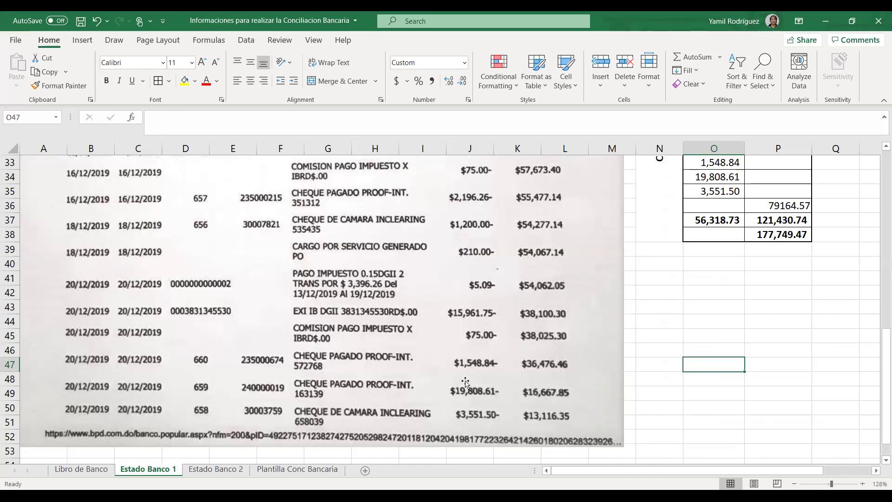
{"action": "scroll", "coordinate": [465, 382], "scroll_direction": "up", "scroll_amount": 1}
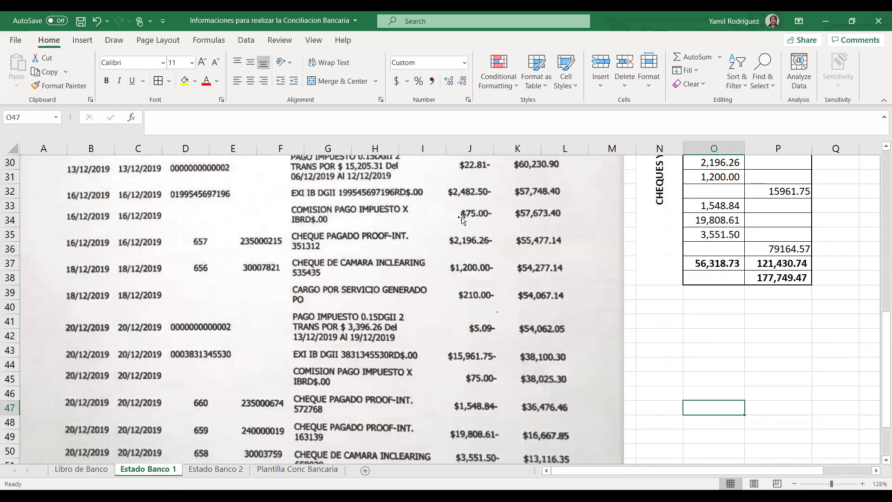
{"action": "left_click", "coordinate": [83, 470]}
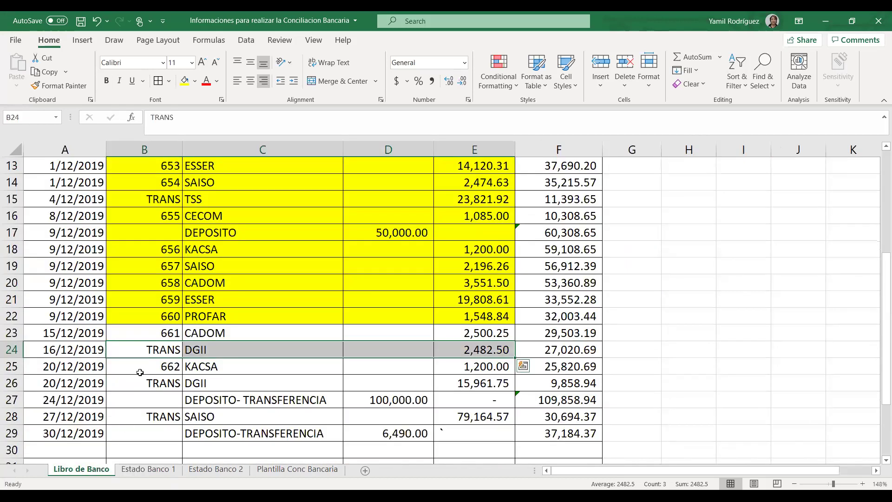
{"action": "left_click", "coordinate": [185, 81]}
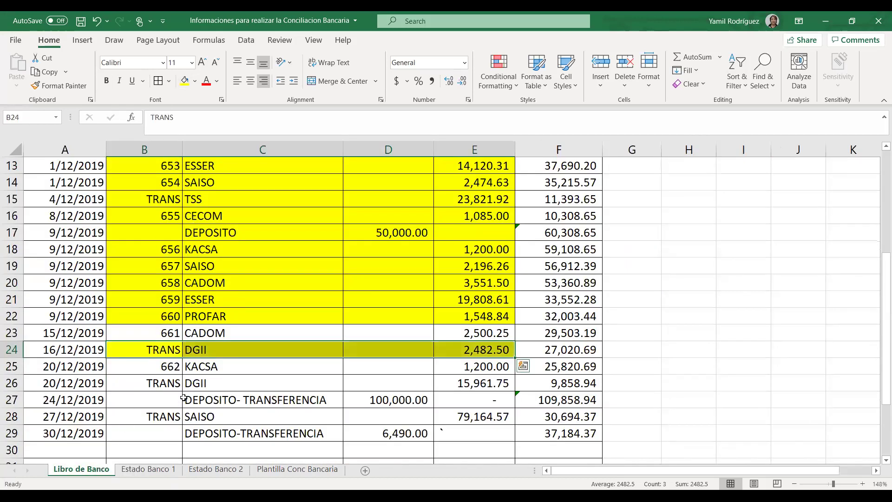
Look for cheque 662 to KACSA in Estado Banco 1 and Estado Banco 2, then select its ledger entry (B25:E25)
{"action": "left_click", "coordinate": [180, 370]}
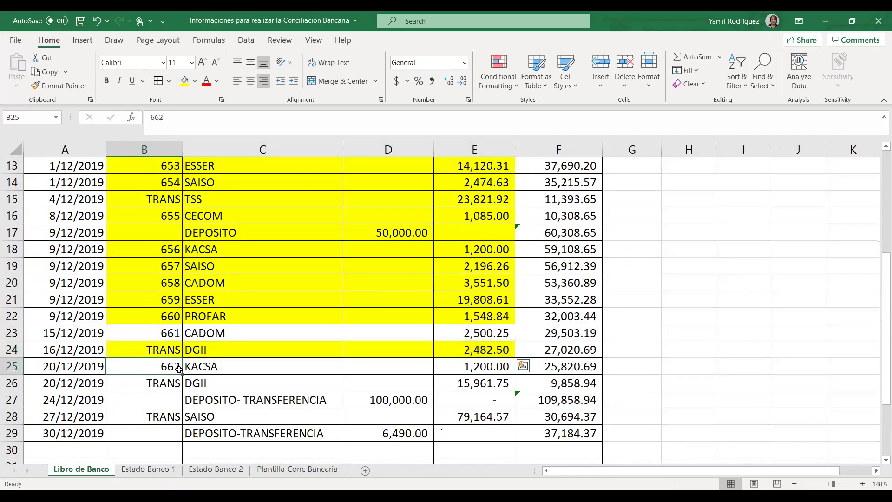
{"action": "left_click", "coordinate": [150, 469]}
{"action": "scroll", "coordinate": [267, 386], "scroll_direction": "down", "scroll_amount": 2}
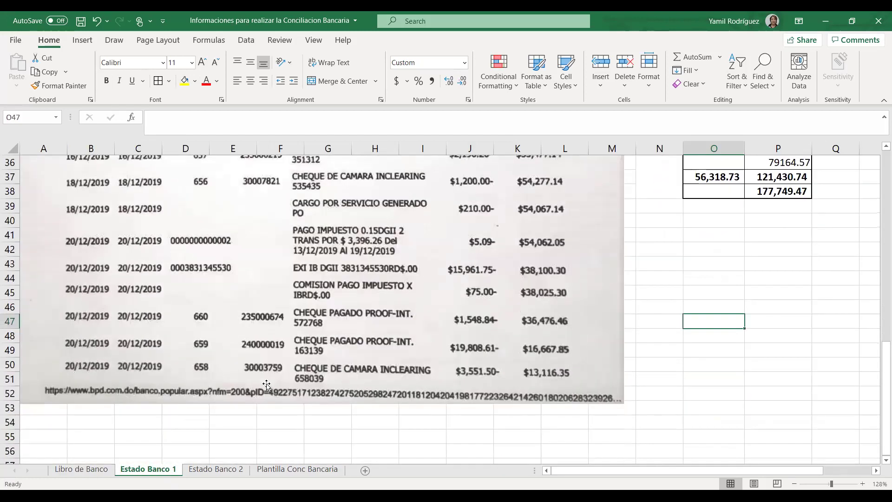
{"action": "scroll", "coordinate": [263, 380], "scroll_direction": "up", "scroll_amount": 5}
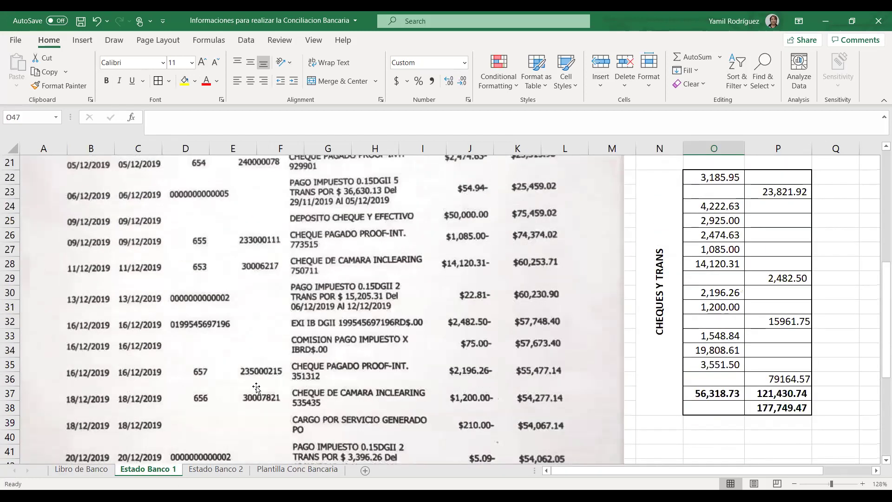
{"action": "left_click", "coordinate": [216, 469]}
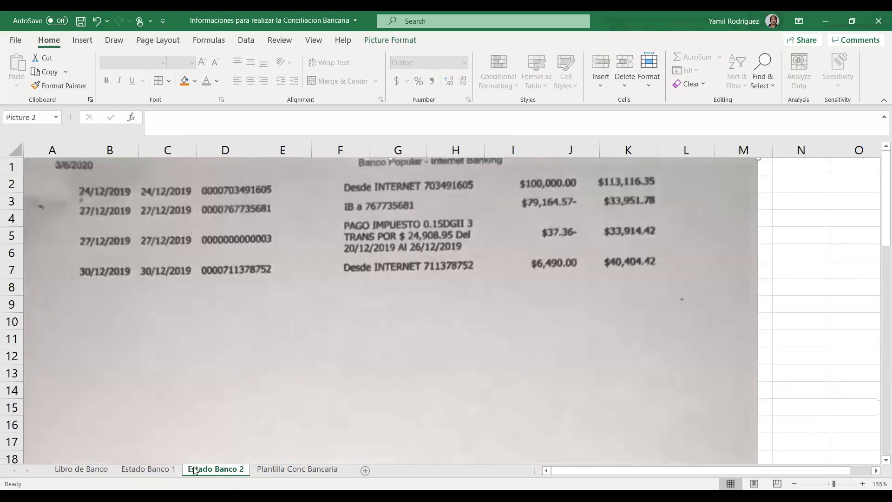
{"action": "left_click", "coordinate": [158, 470]}
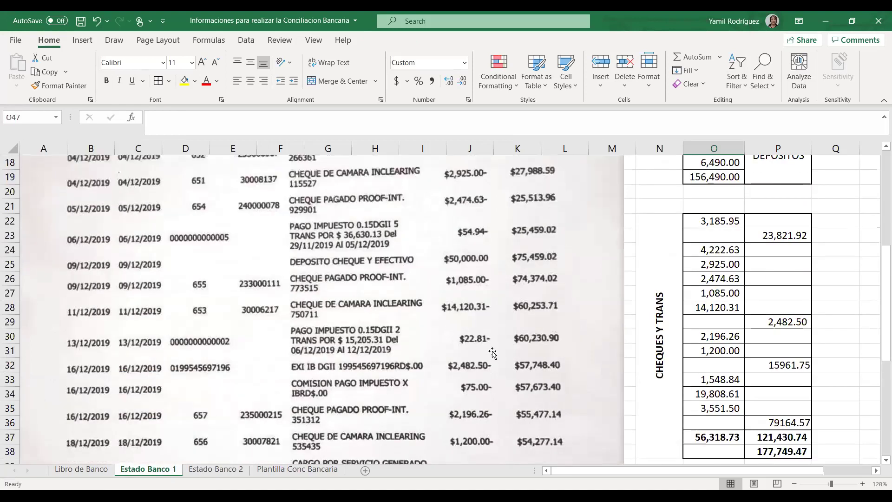
{"action": "scroll", "coordinate": [464, 440], "scroll_direction": "down", "scroll_amount": 1}
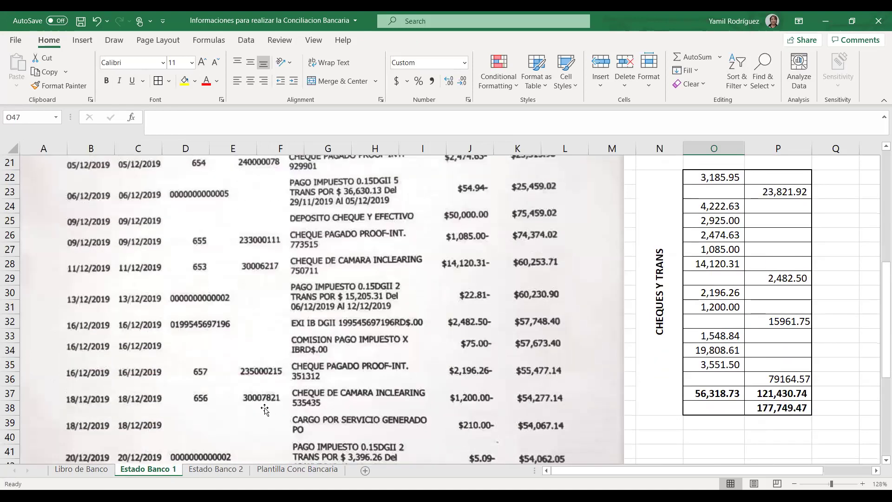
{"action": "left_click", "coordinate": [111, 471]}
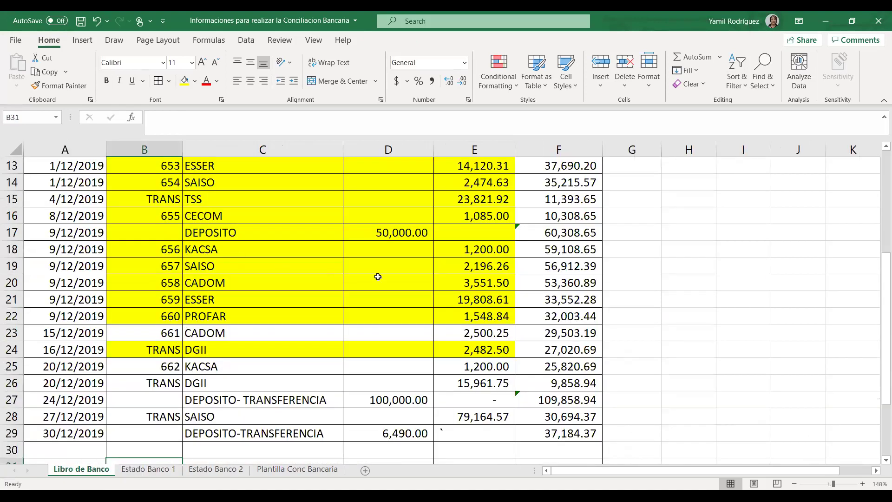
{"action": "left_click_drag", "start_coordinate": [175, 372], "coordinate": [452, 369]}
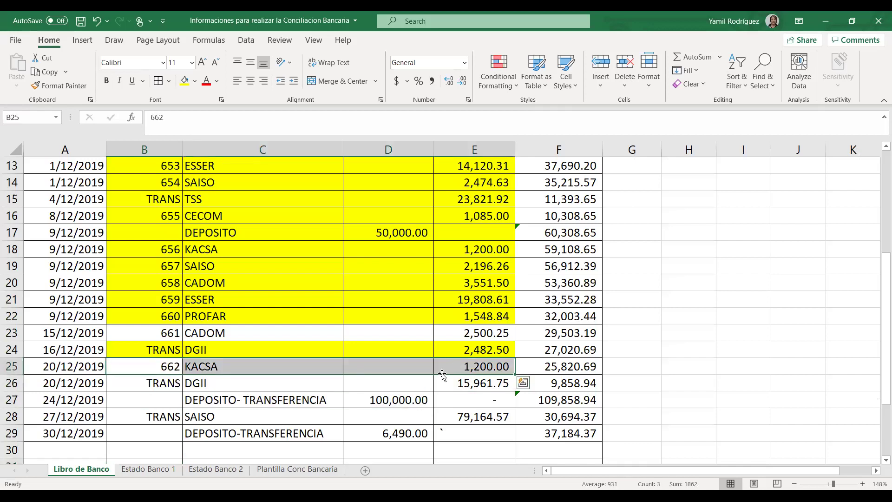
Check the 20/12/2019 DGII transfer against Estado Banco 1 and highlight its ledger entry (B26:E26) in yellow
{"action": "scroll", "coordinate": [279, 397], "scroll_direction": "down", "scroll_amount": 1}
{"action": "left_click_drag", "start_coordinate": [175, 332], "coordinate": [469, 333]}
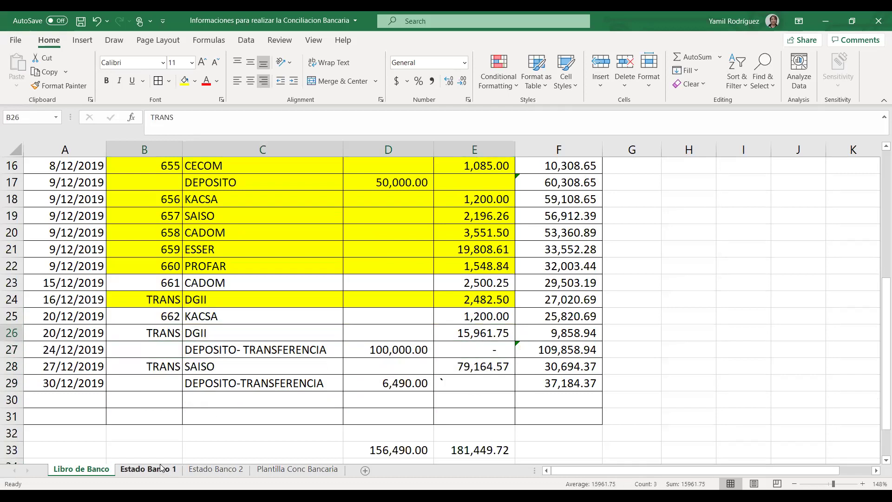
{"action": "left_click", "coordinate": [160, 469]}
{"action": "scroll", "coordinate": [440, 451], "scroll_direction": "down", "scroll_amount": 3}
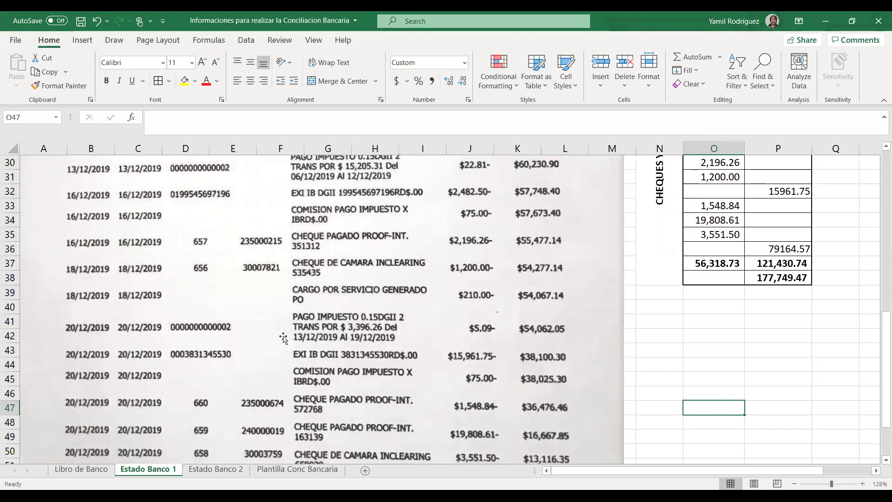
{"action": "left_click", "coordinate": [81, 469]}
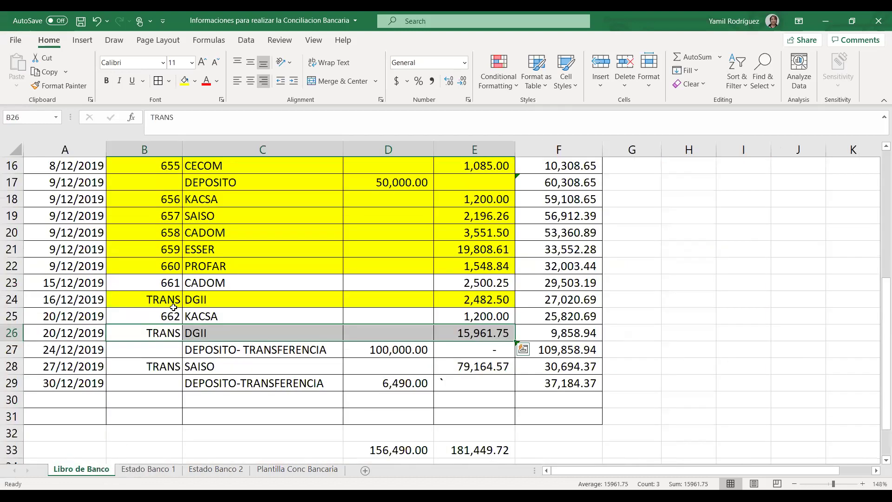
{"action": "left_click", "coordinate": [185, 81]}
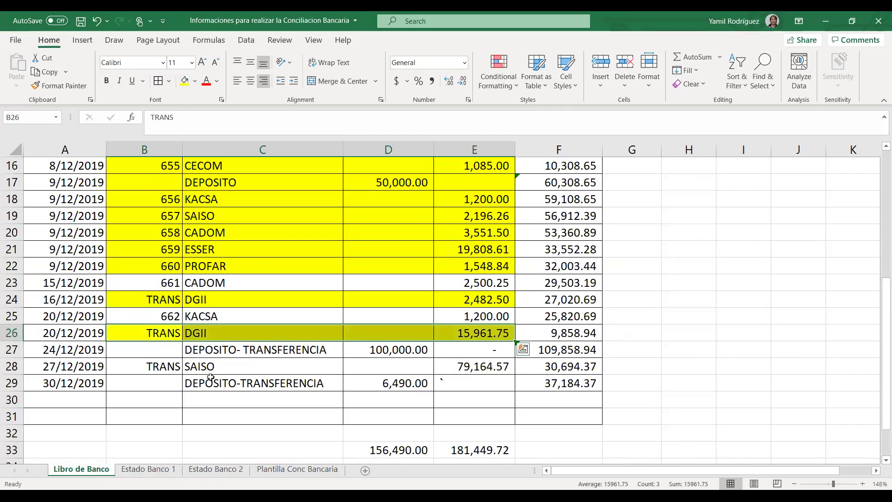
Check the 27/12/2019 SAISO transfer against both bank statements and highlight its ledger entry (B28:E28) in yellow
{"action": "left_click_drag", "start_coordinate": [165, 368], "coordinate": [471, 367]}
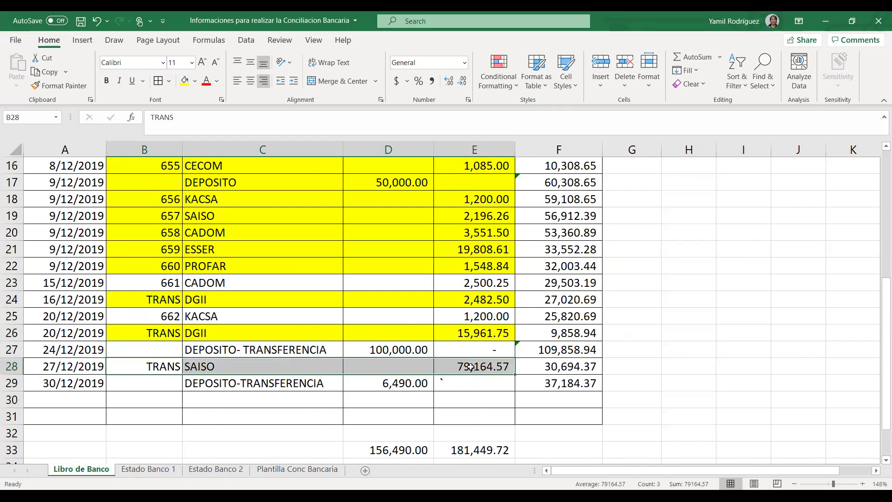
{"action": "left_click", "coordinate": [170, 472]}
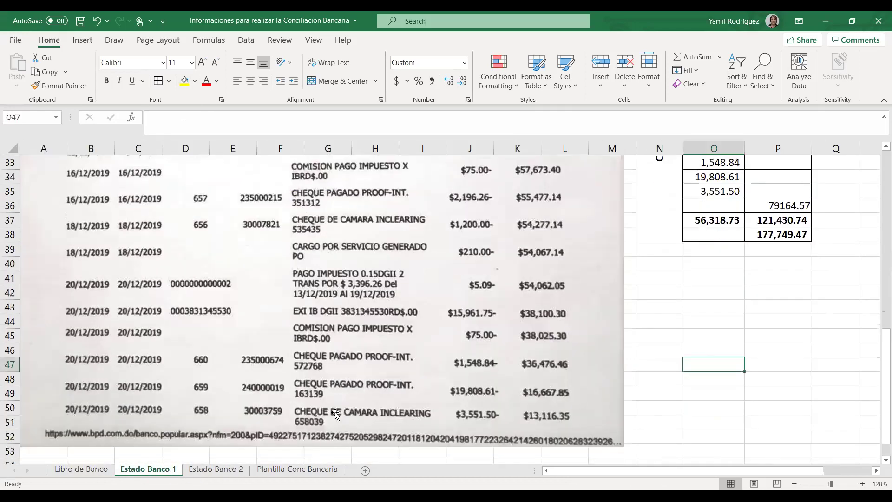
{"action": "scroll", "coordinate": [336, 413], "scroll_direction": "up", "scroll_amount": 4}
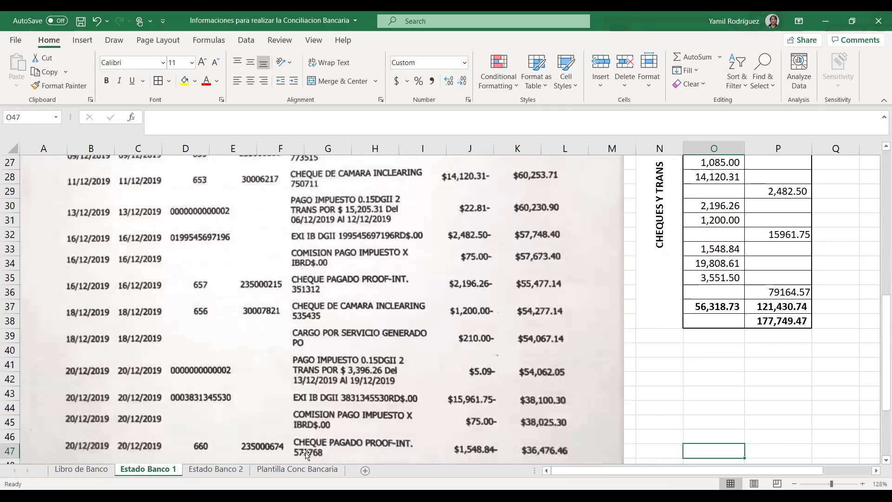
{"action": "left_click", "coordinate": [217, 470]}
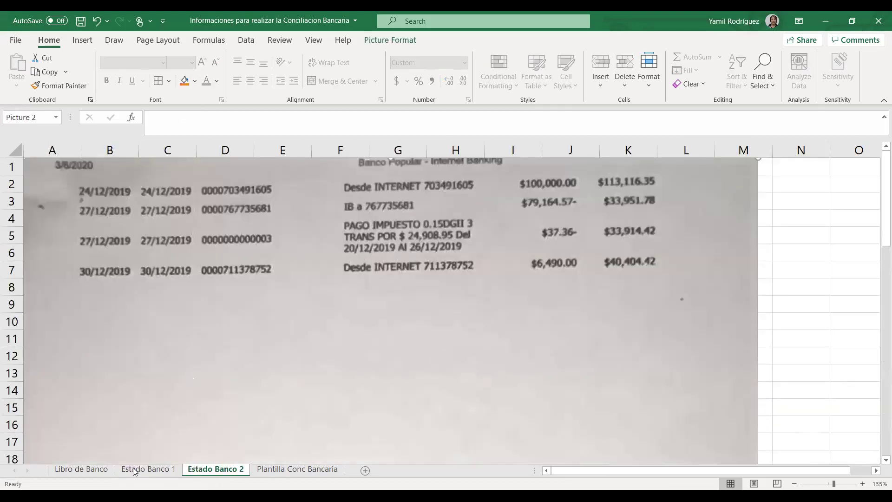
{"action": "left_click", "coordinate": [89, 470]}
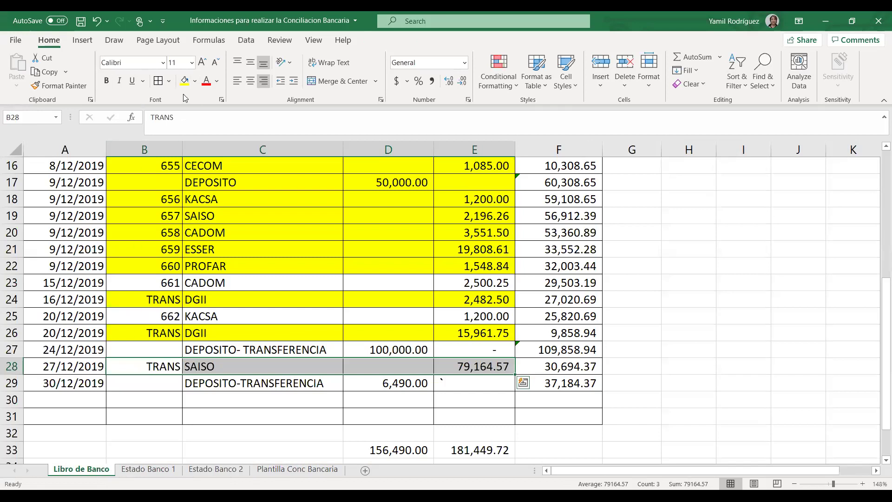
{"action": "left_click", "coordinate": [184, 80]}
{"action": "left_click", "coordinate": [711, 379]}
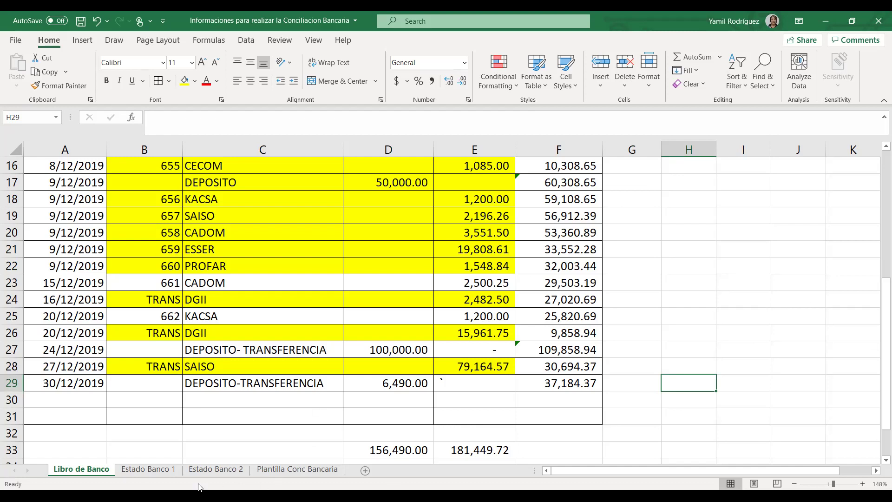
Review the Tránsito section and the CHEQUES EN TRANSITO table on the Plantilla Conc Bancaria sheet
{"action": "left_click", "coordinate": [282, 470]}
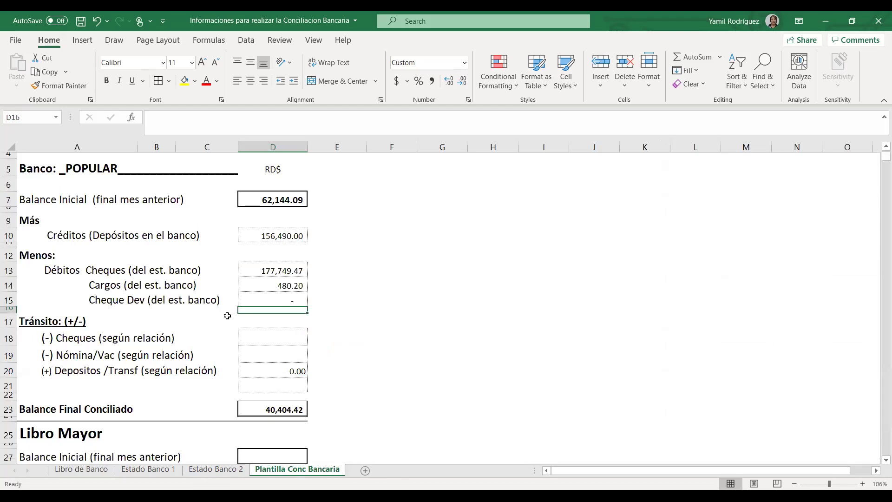
{"action": "scroll", "coordinate": [197, 309], "scroll_direction": "down", "scroll_amount": 1}
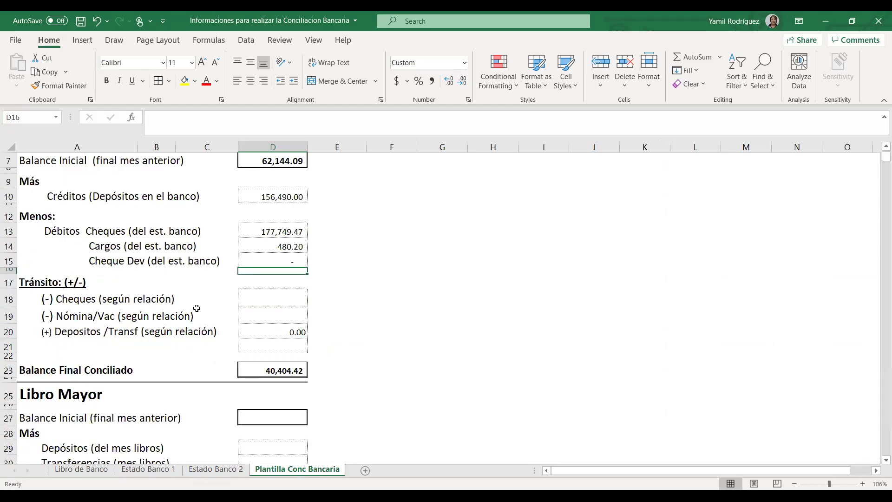
{"action": "left_click", "coordinate": [61, 284]}
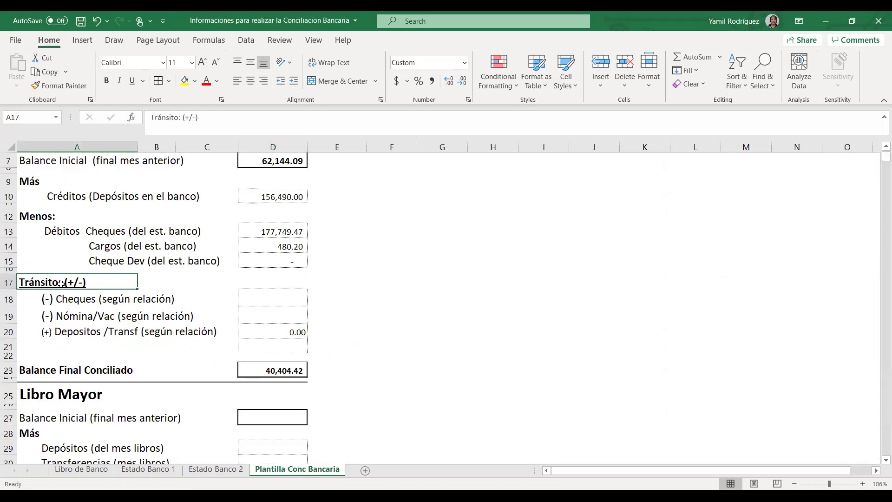
{"action": "left_click", "coordinate": [93, 294]}
{"action": "left_click", "coordinate": [247, 299]}
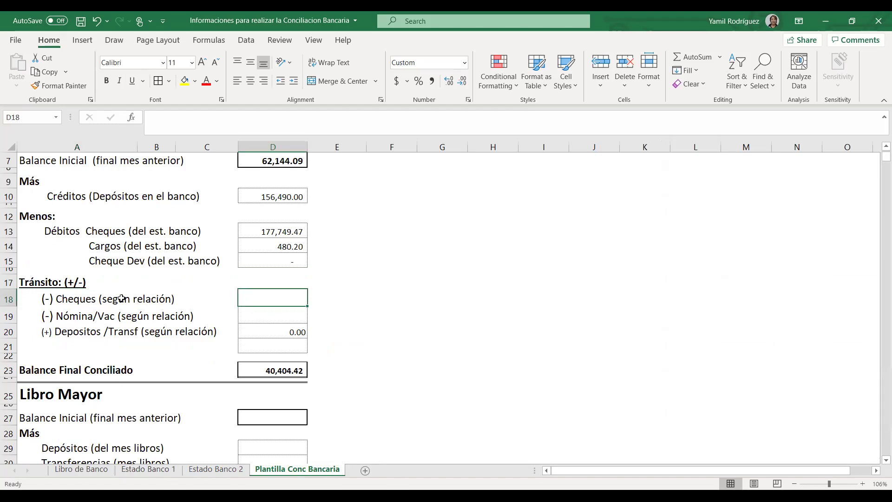
{"action": "scroll", "coordinate": [176, 334], "scroll_direction": "down", "scroll_amount": 6}
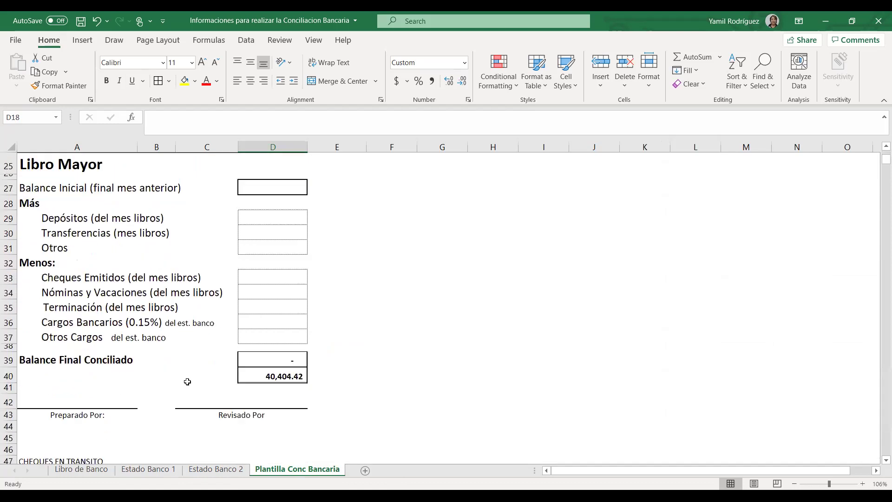
{"action": "scroll", "coordinate": [171, 383], "scroll_direction": "up", "scroll_amount": 3}
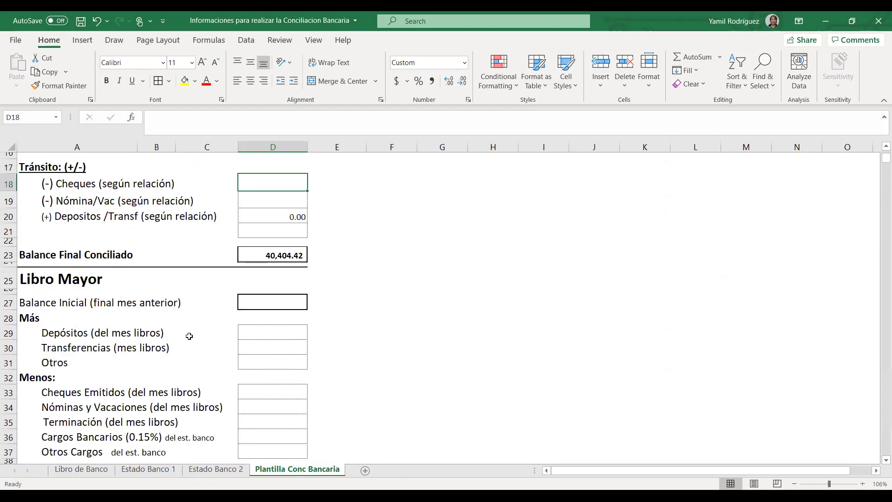
{"action": "scroll", "coordinate": [189, 336], "scroll_direction": "up", "scroll_amount": 2}
{"action": "scroll", "coordinate": [211, 325], "scroll_direction": "down", "scroll_amount": 6}
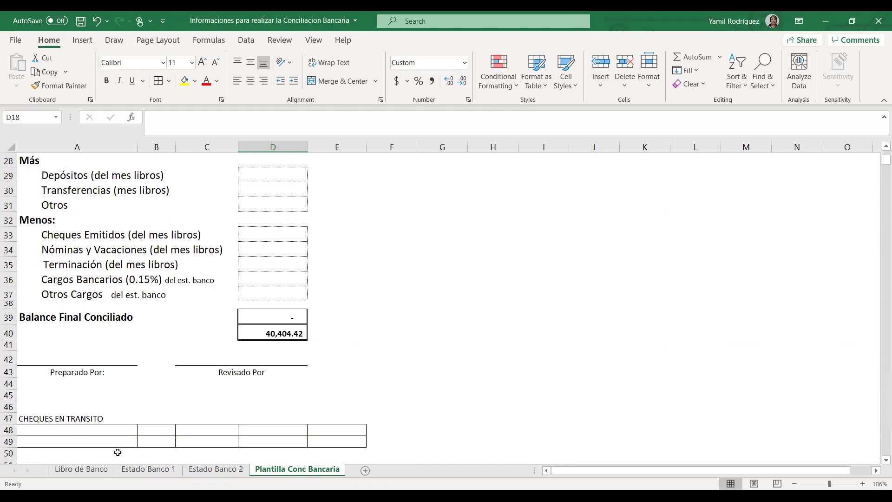
Check cheque 661 in Libro de Banco against the CHEQUES EN TRANSITO table, finishing on the ledger sheet
{"action": "left_click", "coordinate": [81, 470]}
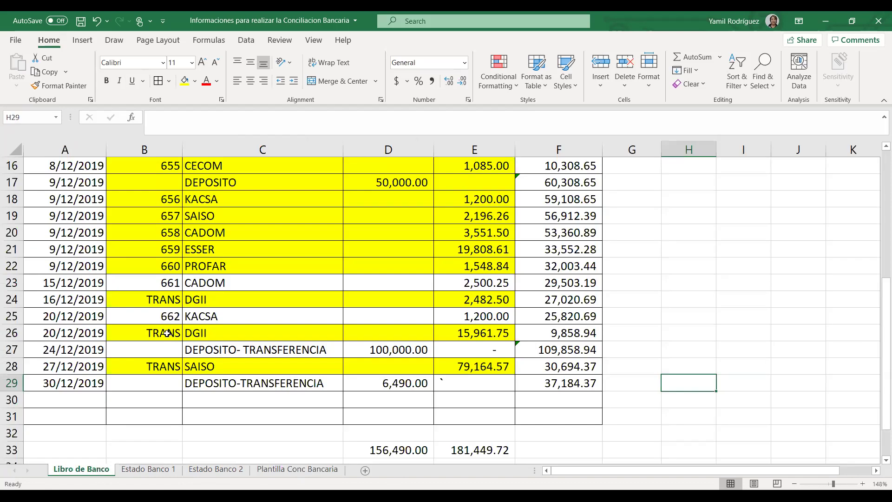
{"action": "left_click", "coordinate": [154, 283]}
{"action": "left_click", "coordinate": [310, 471]}
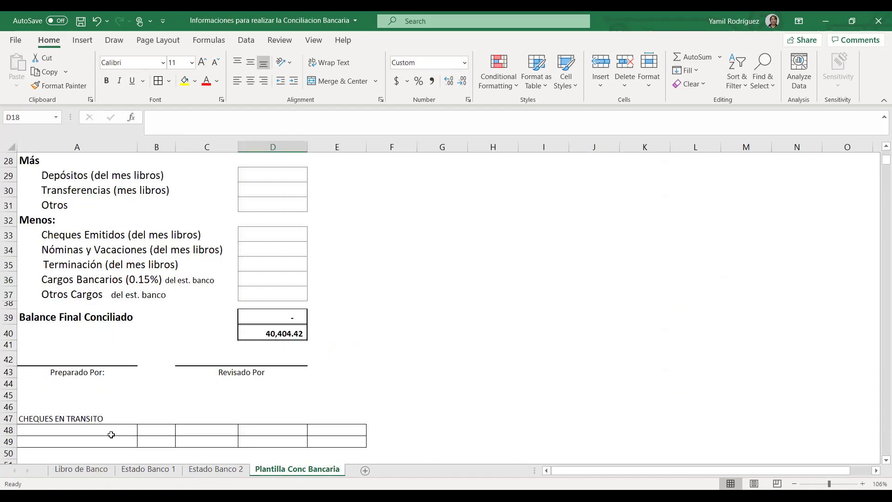
{"action": "left_click", "coordinate": [88, 471]}
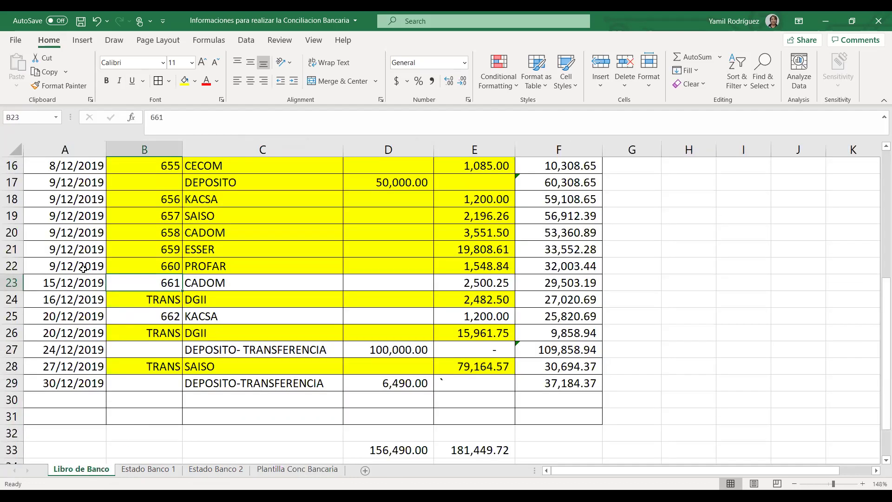
{"action": "left_click_drag", "start_coordinate": [90, 283], "coordinate": [473, 287]}
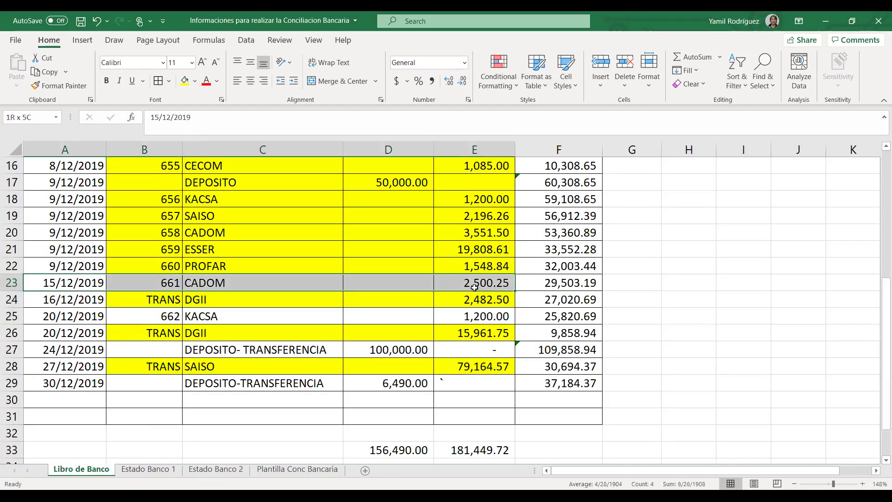
{"action": "left_click_drag", "start_coordinate": [83, 316], "coordinate": [362, 317]}
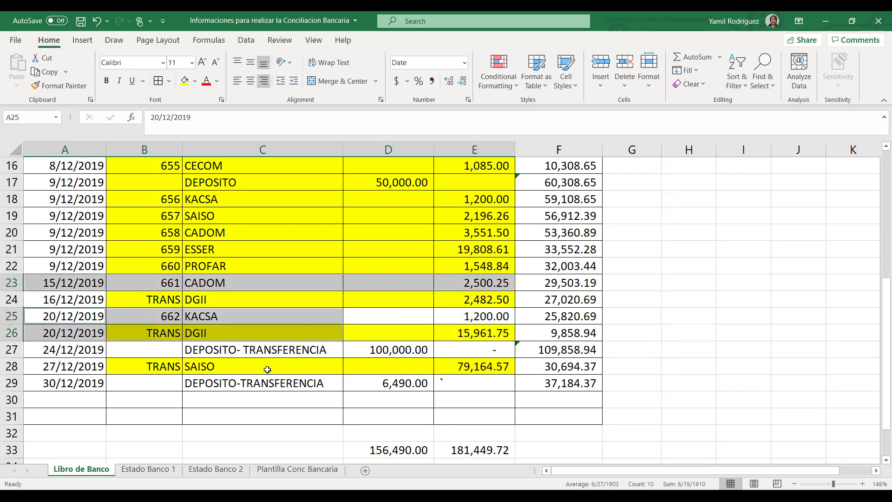
{"action": "left_click", "coordinate": [253, 441]}
Copy the ledger entries for cheques 661 and 662 (A23:E23 and A25:E25) into the CHEQUES EN TRANSITO table starting at A48
{"action": "left_click_drag", "start_coordinate": [102, 281], "coordinate": [470, 288]}
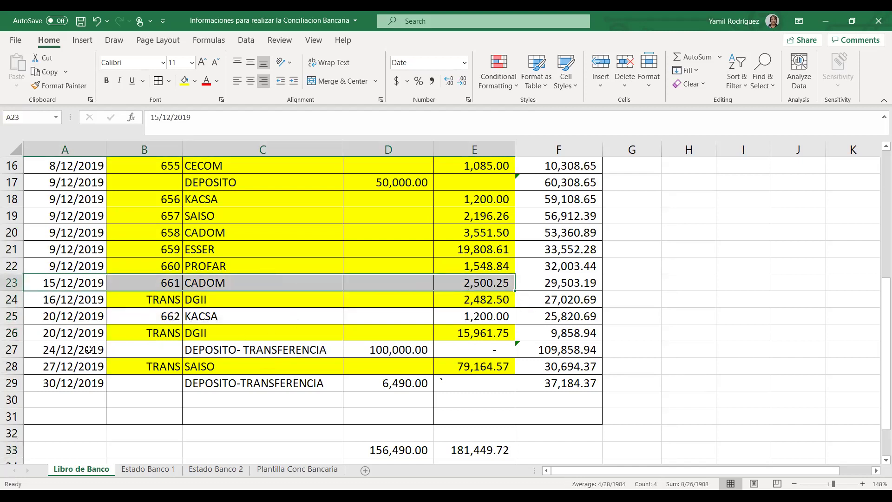
{"action": "left_click_drag", "start_coordinate": [85, 318], "coordinate": [435, 313]}
{"action": "right_click", "coordinate": [411, 313]}
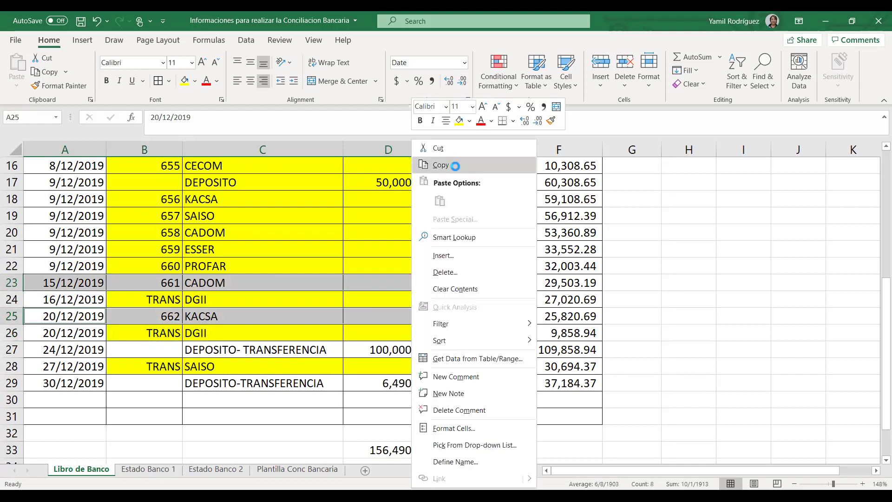
{"action": "left_click", "coordinate": [455, 167]}
{"action": "left_click", "coordinate": [282, 470]}
{"action": "scroll", "coordinate": [128, 428], "scroll_direction": "down", "scroll_amount": 1}
{"action": "left_click", "coordinate": [58, 386]}
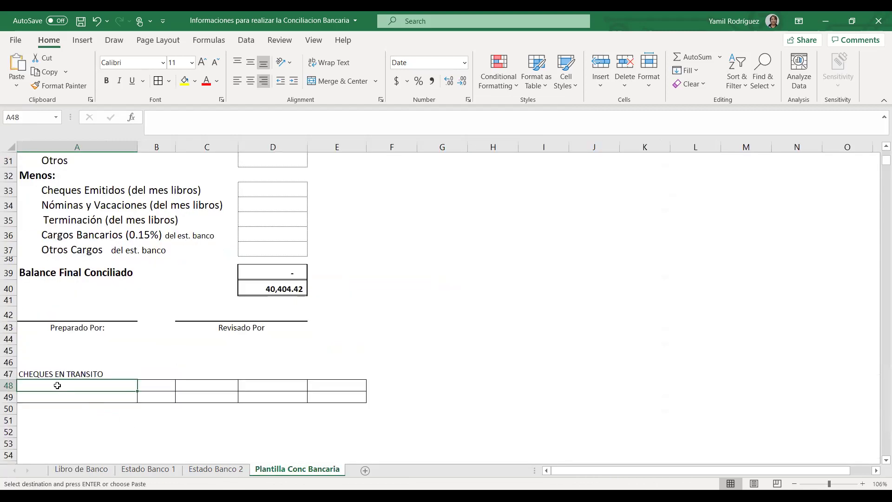
{"action": "right_click", "coordinate": [51, 385]}
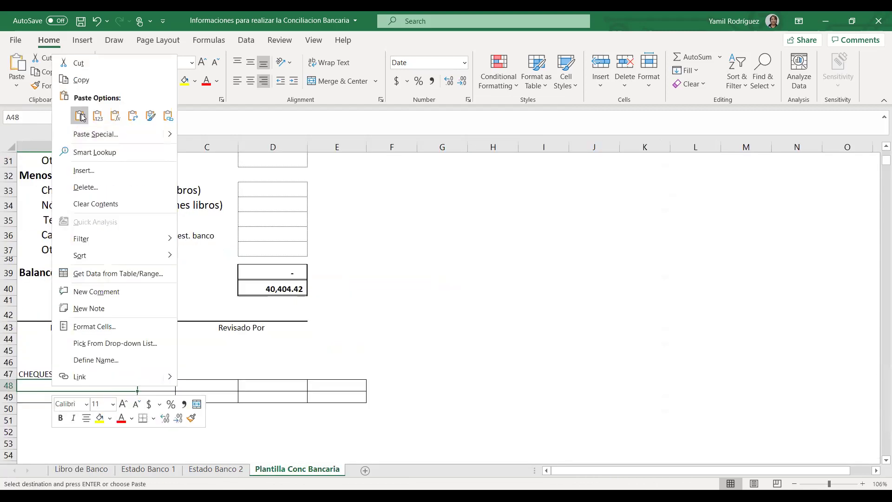
{"action": "left_click", "coordinate": [81, 118]}
Total the amounts of the cheques in transit in E50 with AutoSum
{"action": "left_click", "coordinate": [337, 410]}
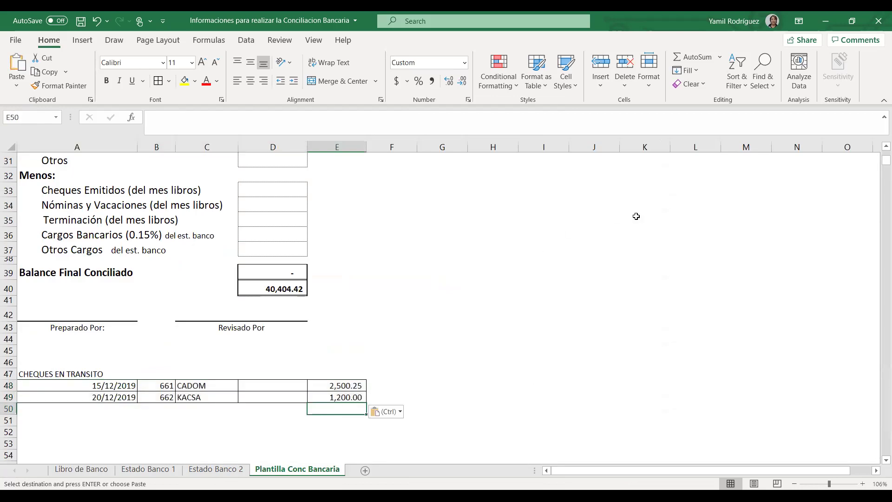
{"action": "left_click", "coordinate": [686, 60]}
{"action": "key", "text": "Return"}
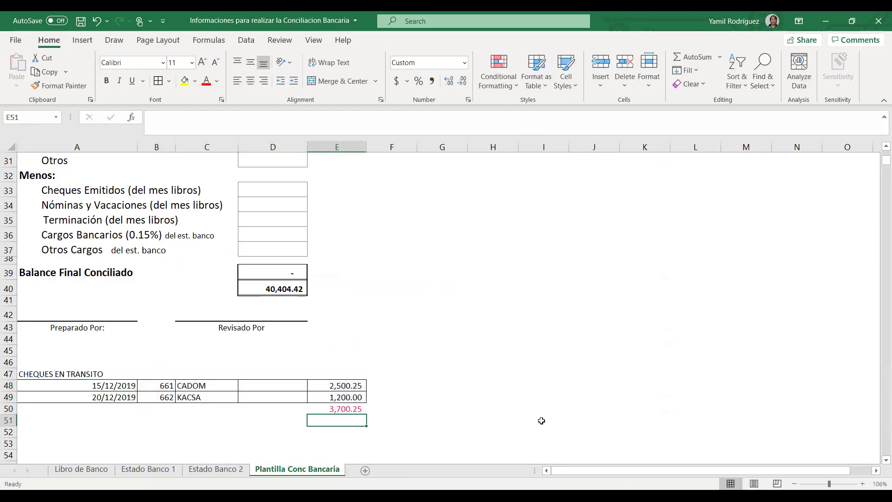
Enter the cheques-in-transit total of 3,700.25 in D18, Cheques (según relación), under Tránsito
{"action": "left_click", "coordinate": [352, 410]}
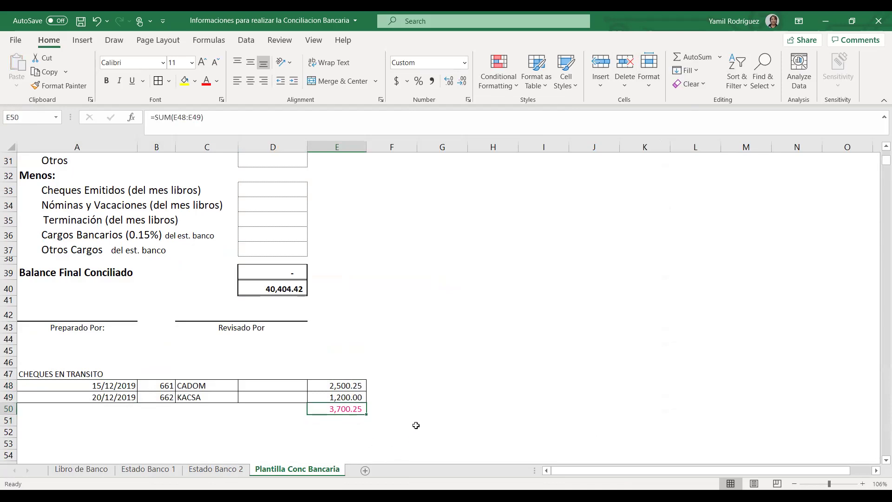
{"action": "scroll", "coordinate": [412, 409], "scroll_direction": "up", "scroll_amount": 2}
{"action": "scroll", "coordinate": [321, 328], "scroll_direction": "up", "scroll_amount": 5}
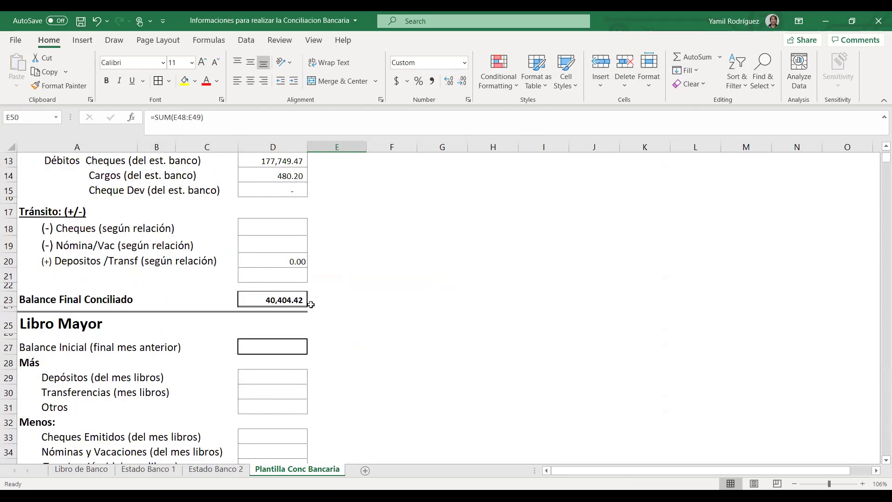
{"action": "left_click", "coordinate": [273, 272]}
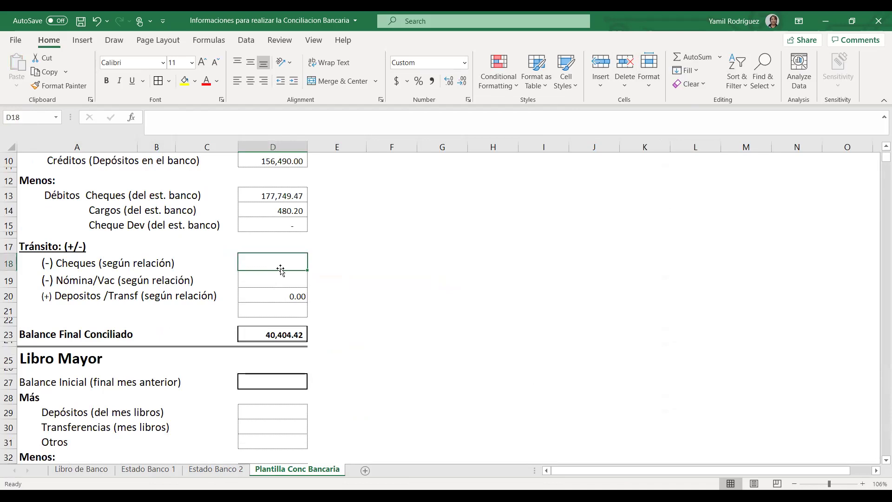
{"action": "type", "text": "3700."}
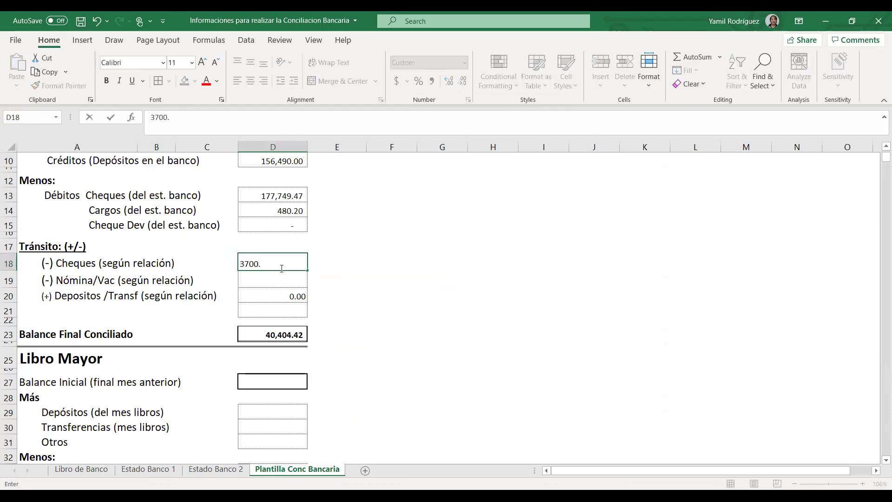
{"action": "key", "text": "Return"}
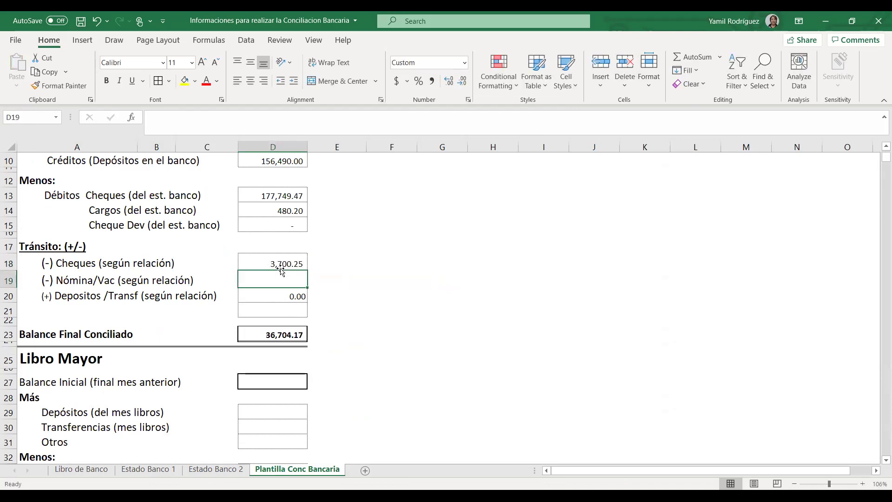
Review the payroll and deposit lines under Tránsito, and look through the ledger and both bank statements for deposits
{"action": "left_click", "coordinate": [155, 282]}
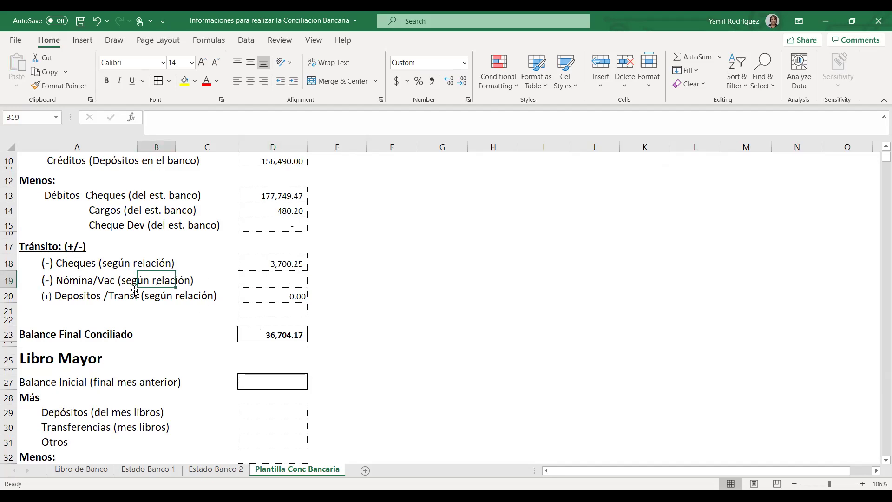
{"action": "left_click", "coordinate": [113, 309]}
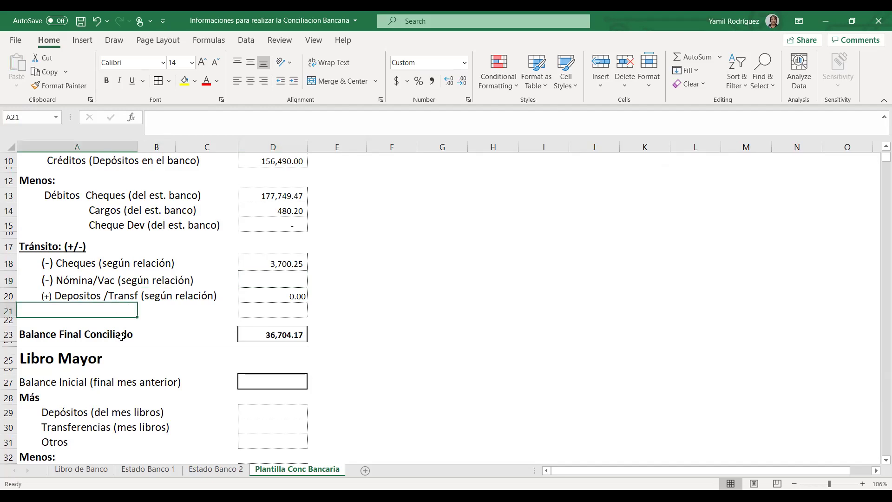
{"action": "left_click", "coordinate": [101, 294]}
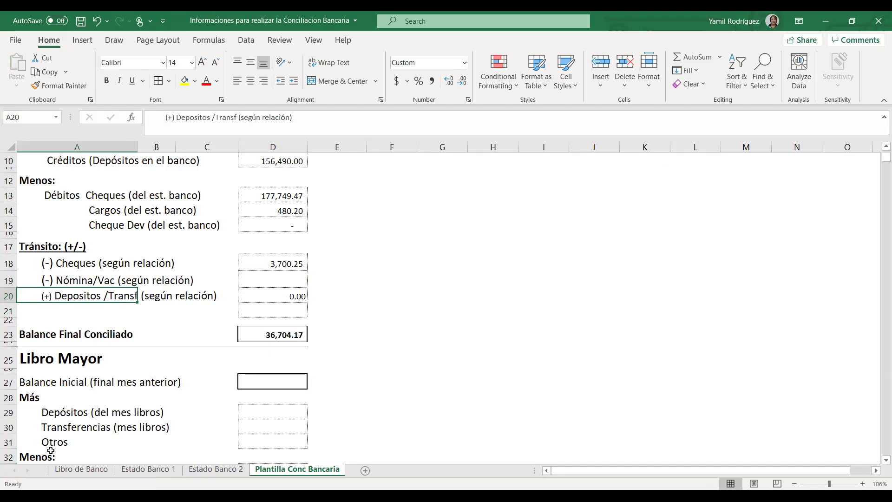
{"action": "left_click", "coordinate": [72, 470]}
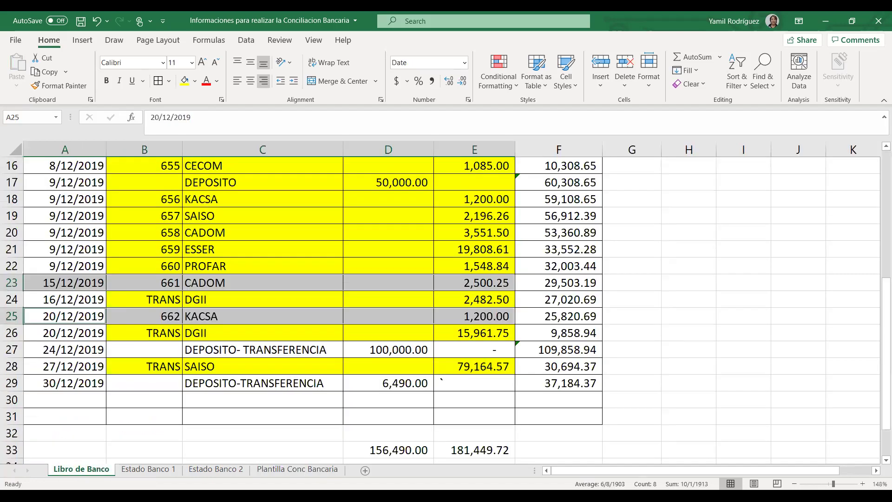
{"action": "left_click", "coordinate": [148, 470]}
{"action": "left_click", "coordinate": [216, 469]}
{"action": "left_click", "coordinate": [105, 472]}
{"action": "scroll", "coordinate": [418, 325], "scroll_direction": "up", "scroll_amount": 5}
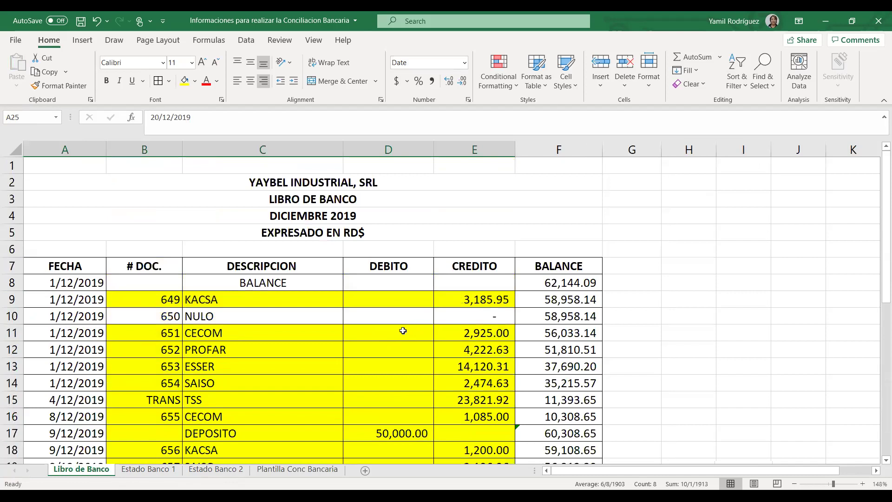
Remove the yellow fill from the 9/12/2019 deposit entry (B17:E17) in Libro de Banco
{"action": "scroll", "coordinate": [403, 331], "scroll_direction": "down", "scroll_amount": 3}
{"action": "left_click_drag", "start_coordinate": [229, 285], "coordinate": [449, 282]}
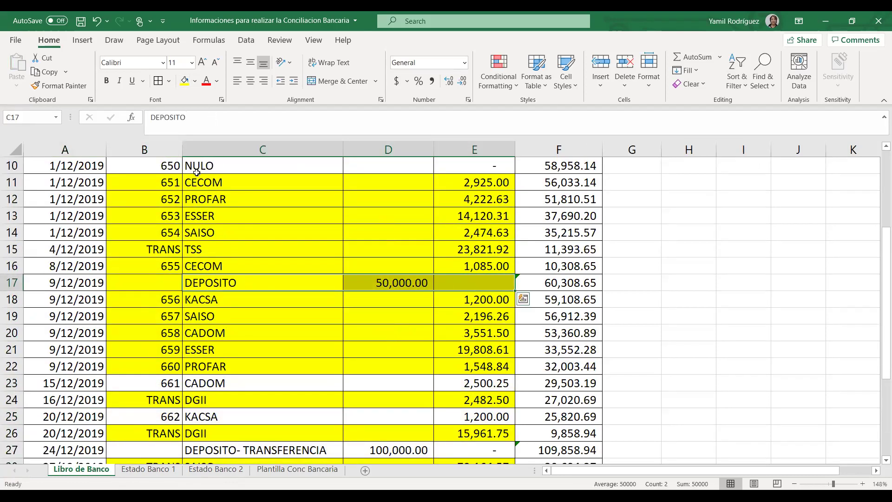
{"action": "left_click", "coordinate": [197, 85]}
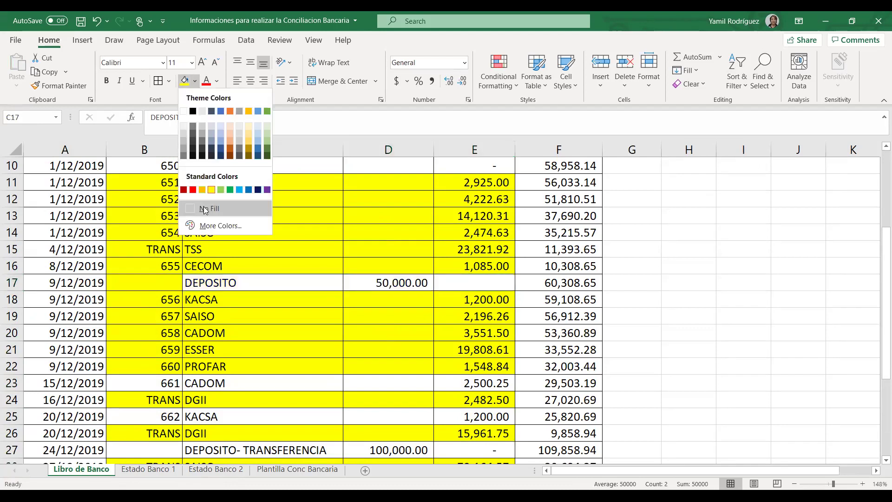
{"action": "left_click", "coordinate": [204, 209]}
{"action": "left_click", "coordinate": [165, 285]}
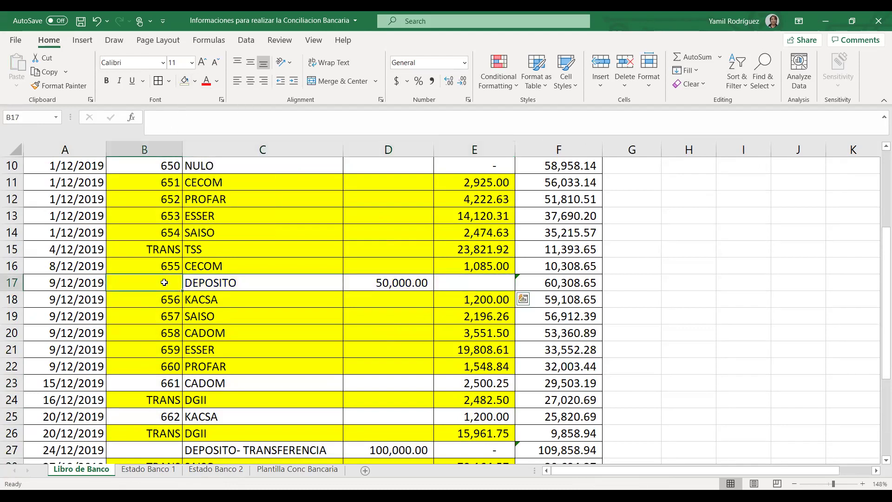
{"action": "left_click", "coordinate": [185, 81]}
{"action": "left_click", "coordinate": [723, 406]}
Check the 9/12/2019 deposit of 50,000.00 against Estado Banco 1 and highlight its description and debit (C17:D17) in yellow
{"action": "scroll", "coordinate": [437, 268], "scroll_direction": "up", "scroll_amount": 3}
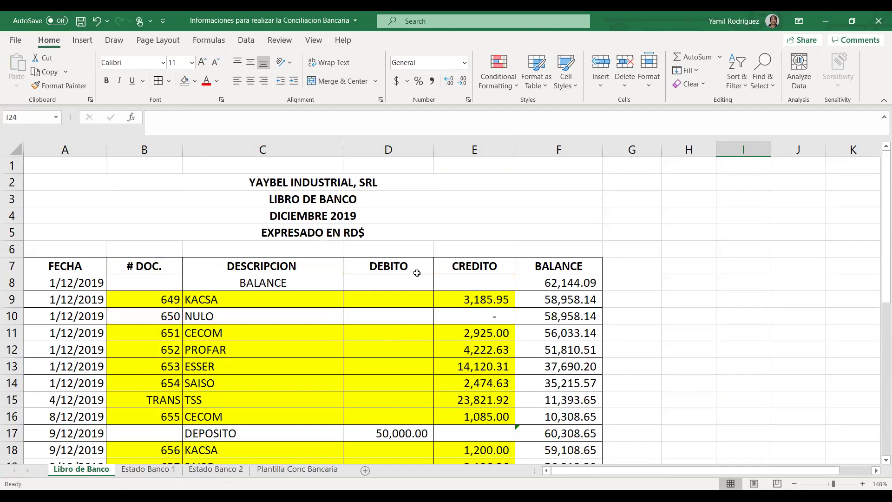
{"action": "scroll", "coordinate": [338, 225], "scroll_direction": "down", "scroll_amount": 1}
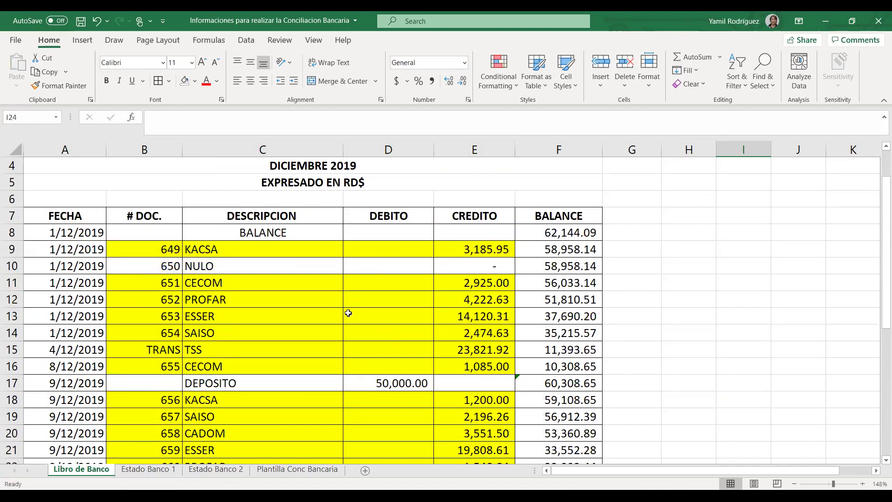
{"action": "left_click_drag", "start_coordinate": [230, 382], "coordinate": [415, 388]}
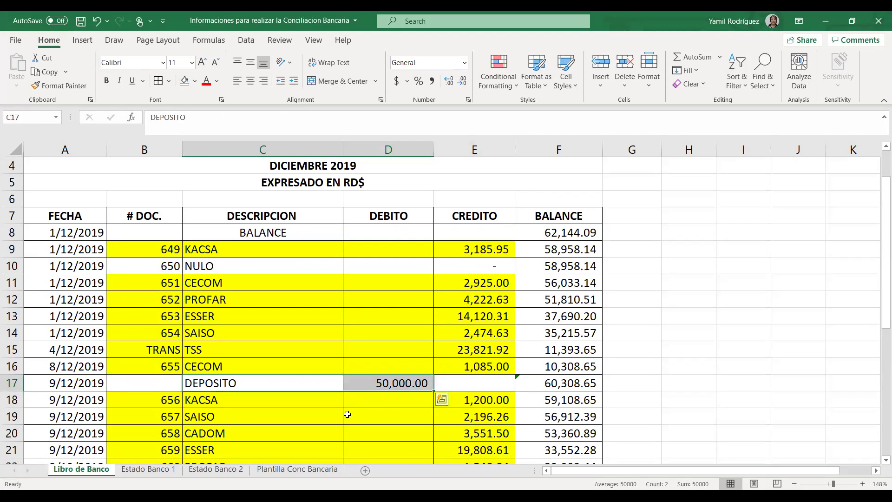
{"action": "left_click", "coordinate": [163, 469]}
{"action": "scroll", "coordinate": [412, 279], "scroll_direction": "up", "scroll_amount": 6}
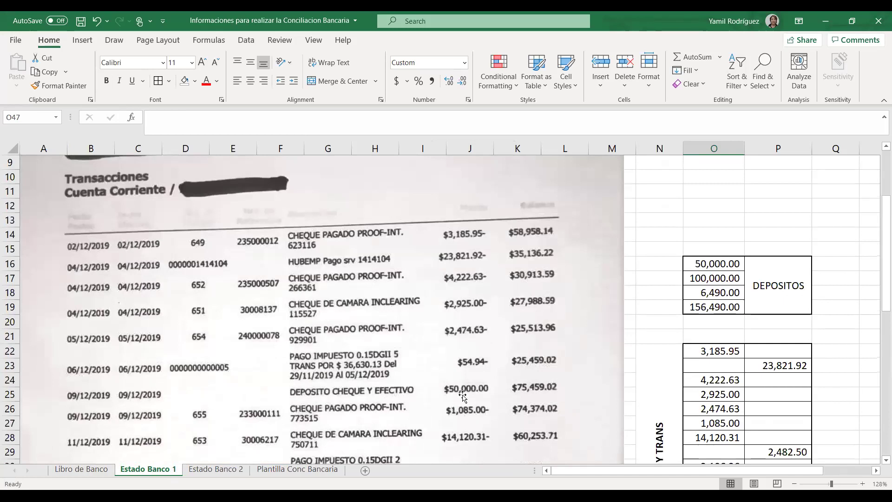
{"action": "left_click", "coordinate": [105, 470]}
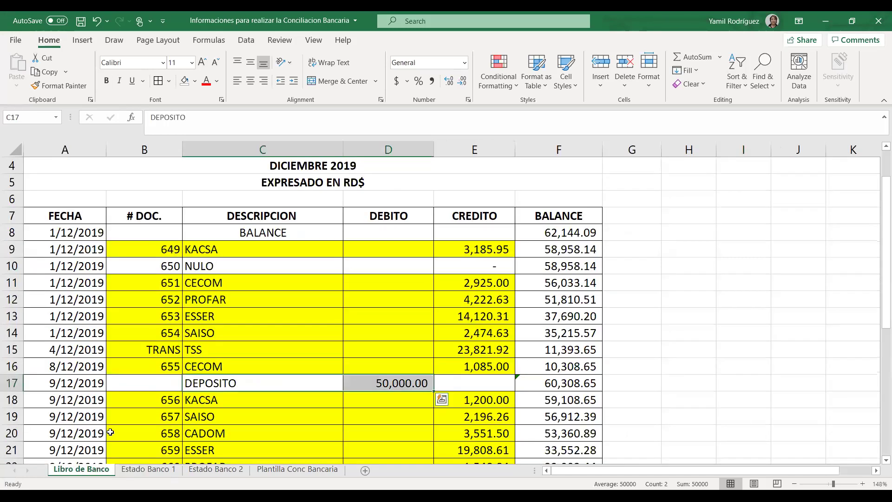
{"action": "left_click", "coordinate": [194, 82]}
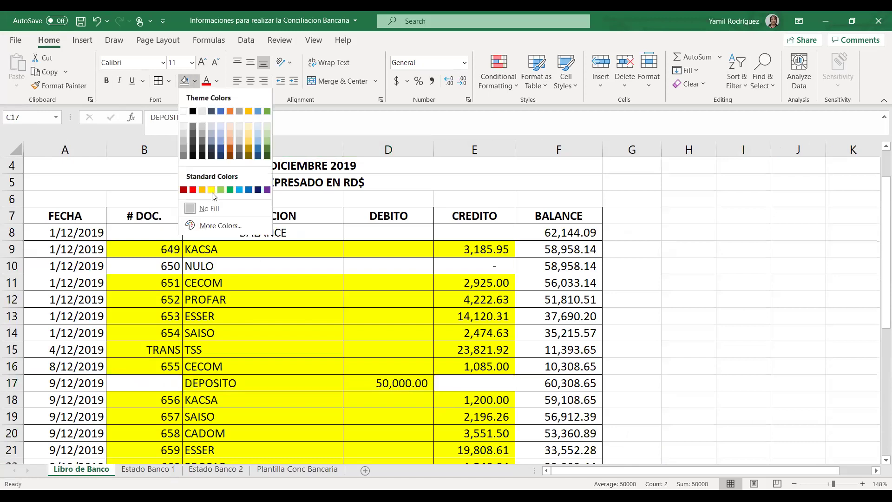
{"action": "left_click", "coordinate": [212, 190]}
Check the 24/12/2019 transfer deposit of 100,000.00 against both bank statements and highlight C27:D27 in Libro de Banco in yellow
{"action": "scroll", "coordinate": [309, 335], "scroll_direction": "down", "scroll_amount": 2}
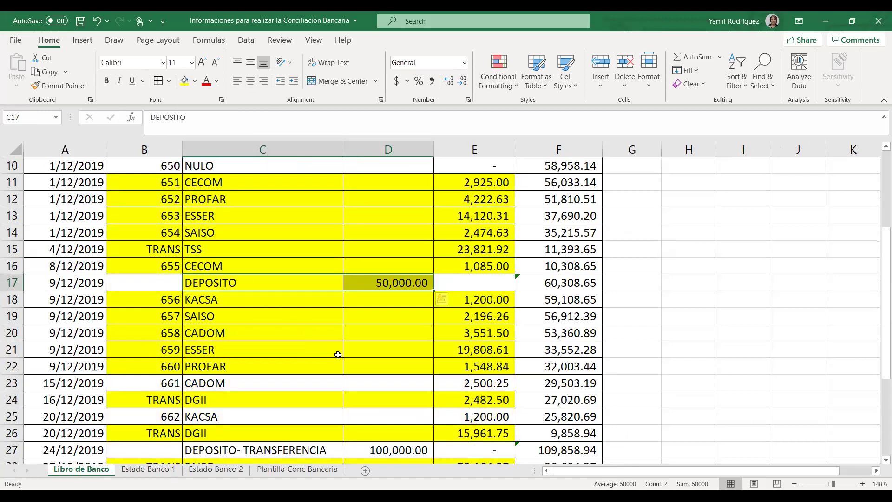
{"action": "scroll", "coordinate": [383, 349], "scroll_direction": "down", "scroll_amount": 2}
{"action": "left_click_drag", "start_coordinate": [246, 353], "coordinate": [390, 354]}
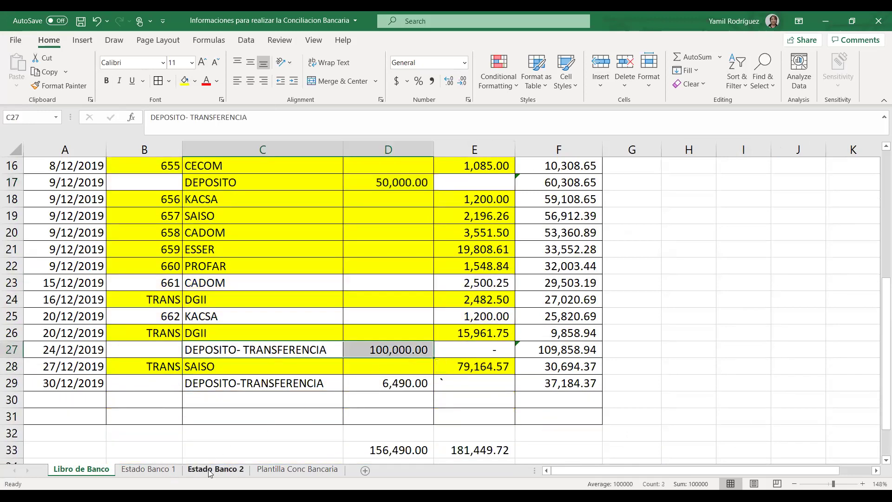
{"action": "left_click", "coordinate": [162, 469]}
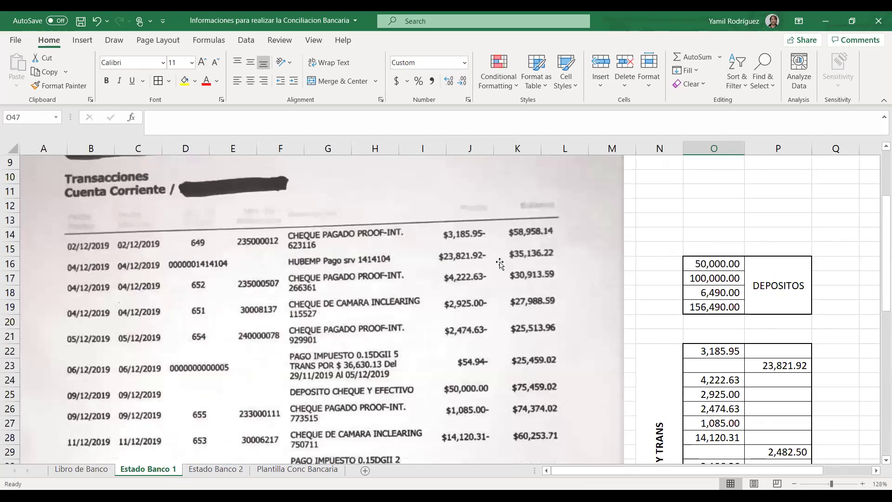
{"action": "scroll", "coordinate": [437, 321], "scroll_direction": "down", "scroll_amount": 9}
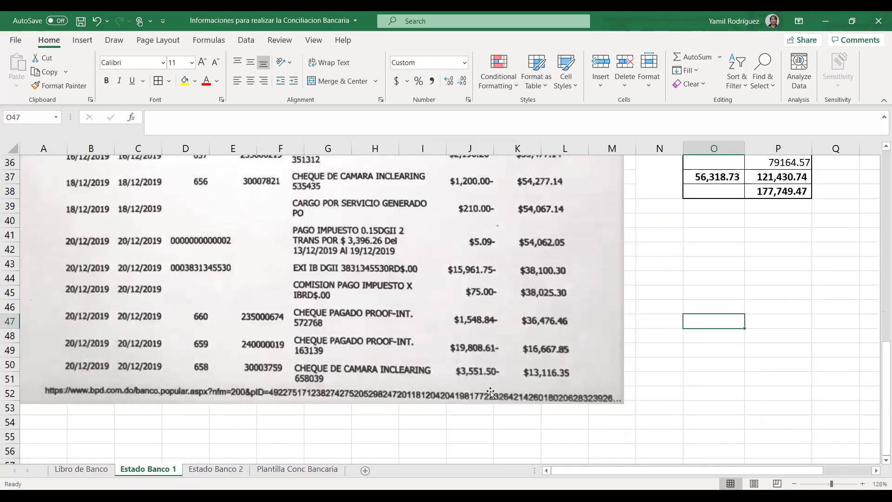
{"action": "scroll", "coordinate": [535, 312], "scroll_direction": "up", "scroll_amount": 4}
{"action": "scroll", "coordinate": [535, 313], "scroll_direction": "up", "scroll_amount": 3}
{"action": "scroll", "coordinate": [535, 312], "scroll_direction": "down", "scroll_amount": 3}
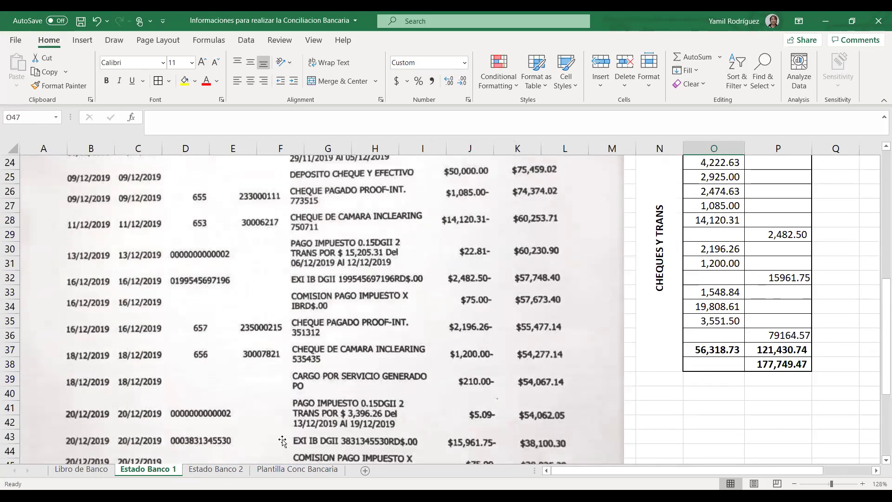
{"action": "left_click", "coordinate": [235, 472]}
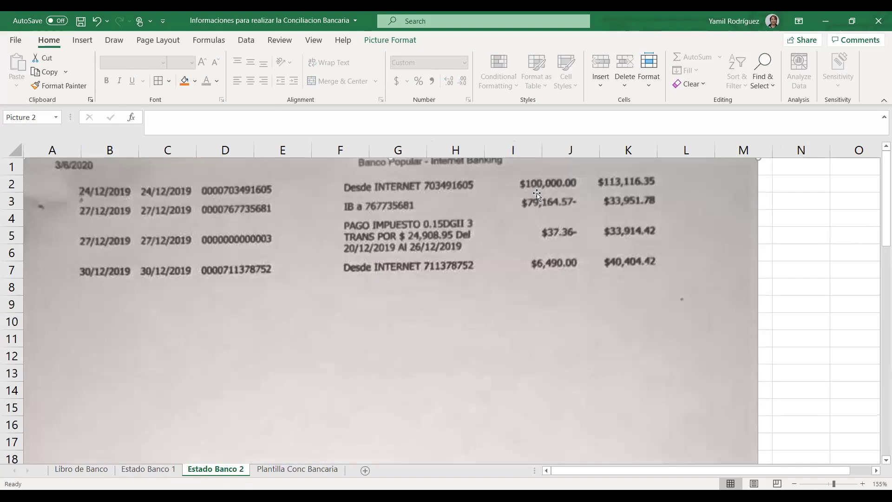
{"action": "left_click", "coordinate": [81, 469]}
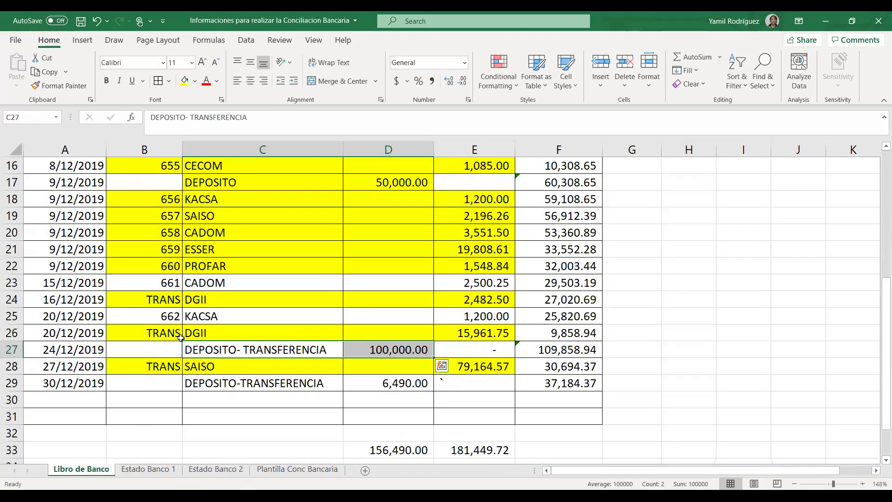
{"action": "left_click_drag", "start_coordinate": [190, 348], "coordinate": [401, 344]}
{"action": "left_click", "coordinate": [184, 80]}
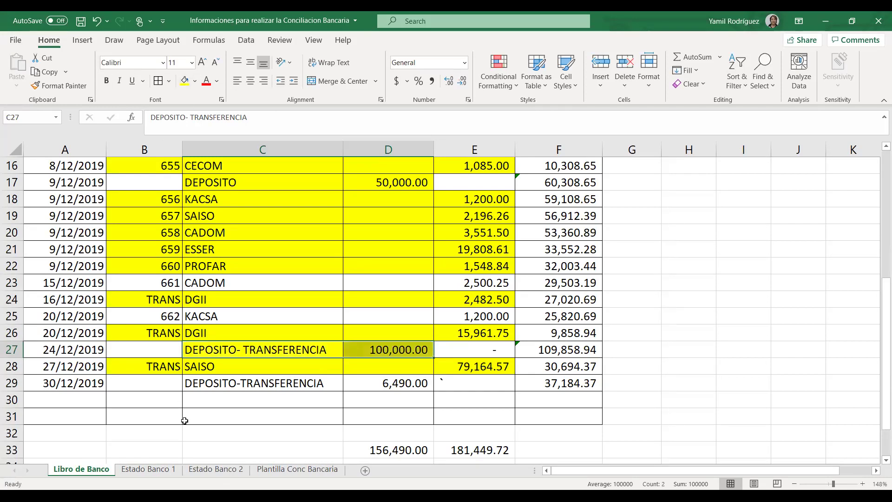
Check the 30/12/2019 transfer deposit of 6,490.00 against Estado Banco 2 and highlight C29:D29 in Libro de Banco in yellow
{"action": "left_click", "coordinate": [255, 422]}
{"action": "left_click_drag", "start_coordinate": [230, 385], "coordinate": [403, 385]}
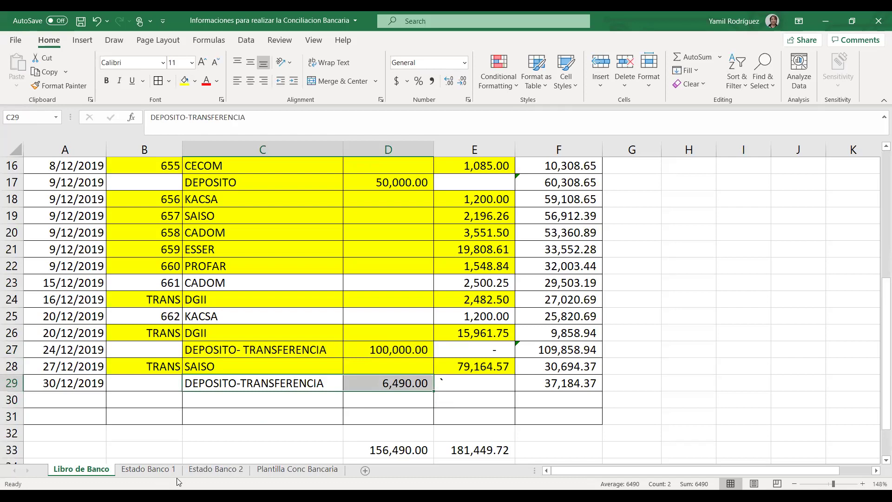
{"action": "left_click", "coordinate": [215, 470]}
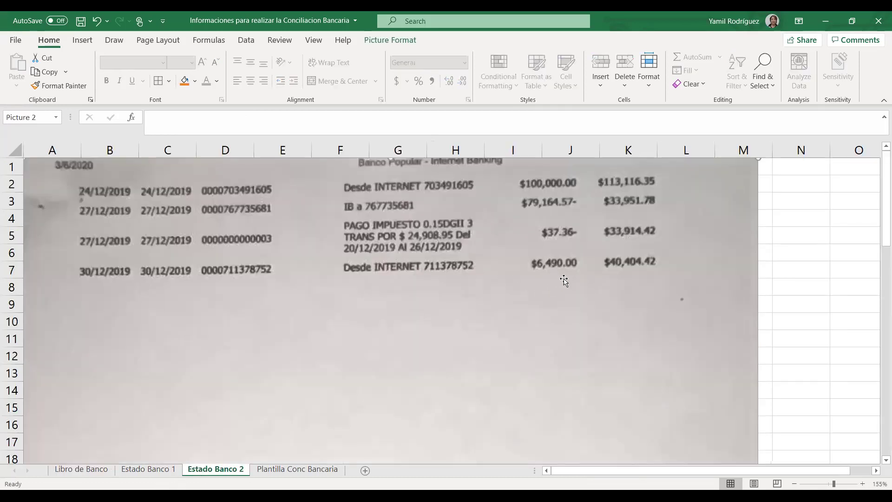
{"action": "left_click", "coordinate": [86, 469]}
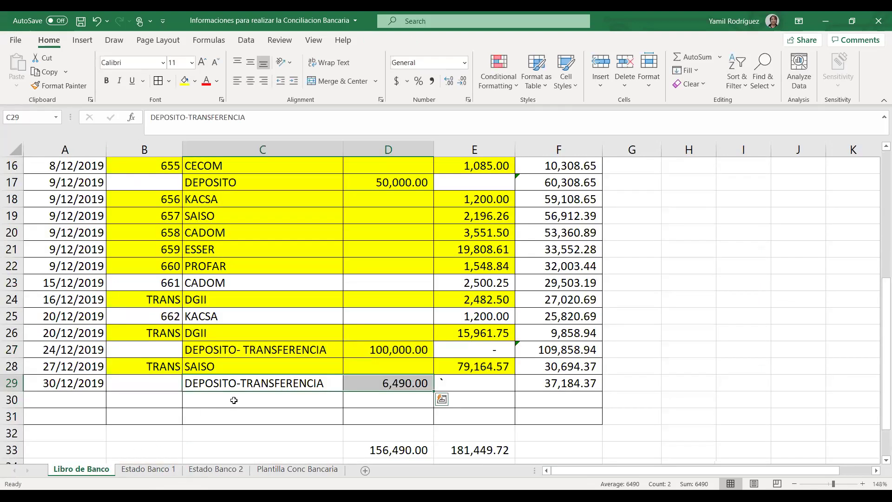
{"action": "left_click", "coordinate": [185, 81]}
{"action": "left_click", "coordinate": [707, 349]}
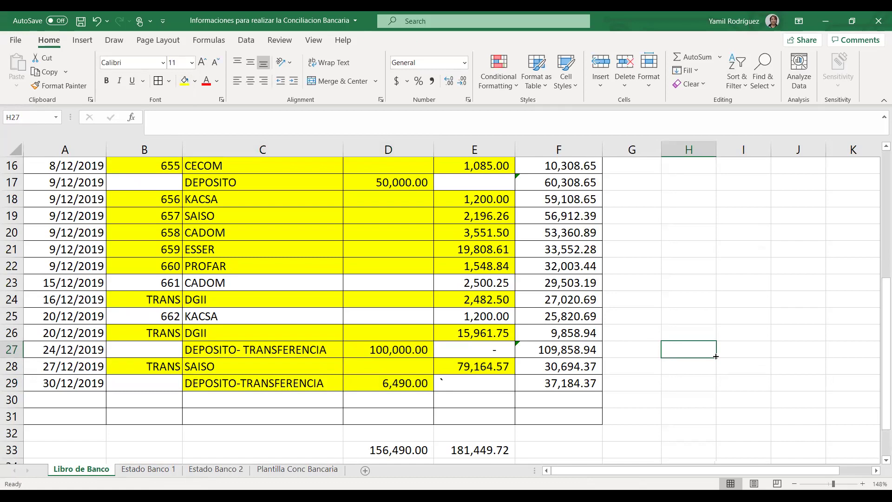
Enter 0 in D20, Depositos/Transf (según relación), under Tránsito in Plantilla Conc Bancaria
{"action": "left_click", "coordinate": [321, 470]}
{"action": "left_click", "coordinate": [277, 296]}
{"action": "type", "text": "0"}
{"action": "key", "text": "Return"}
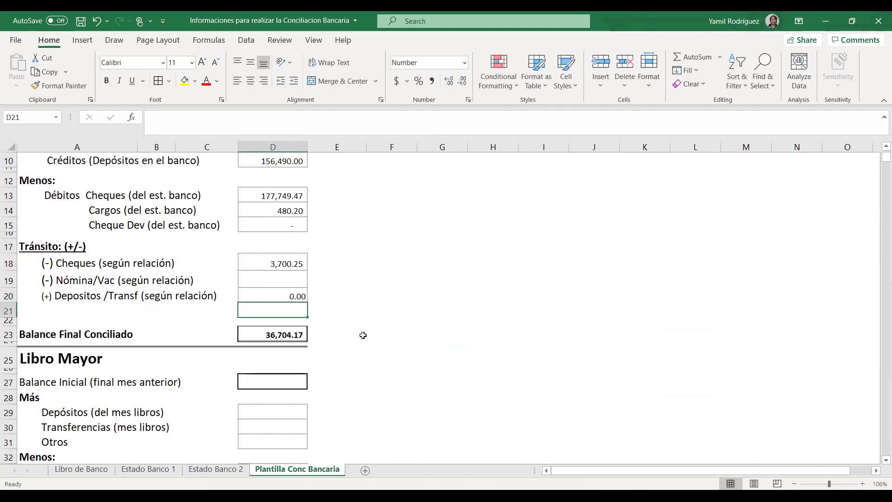
{"action": "left_click", "coordinate": [364, 341]}
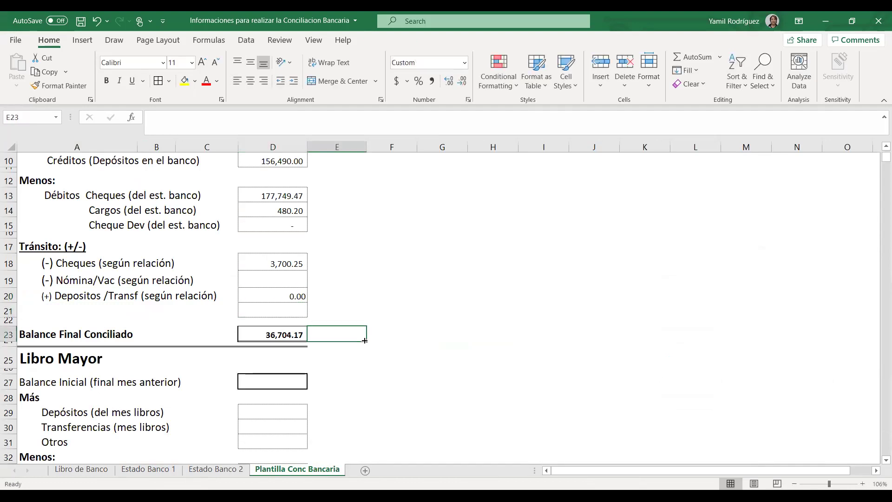
{"action": "left_click", "coordinate": [389, 336]}
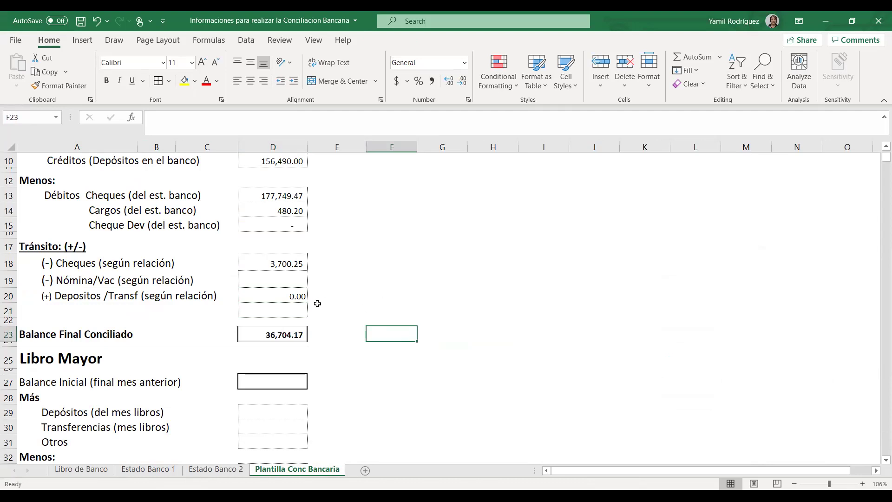
Clear the Balance Final Conciliado formula from D23 in the bank section
{"action": "left_click", "coordinate": [279, 332]}
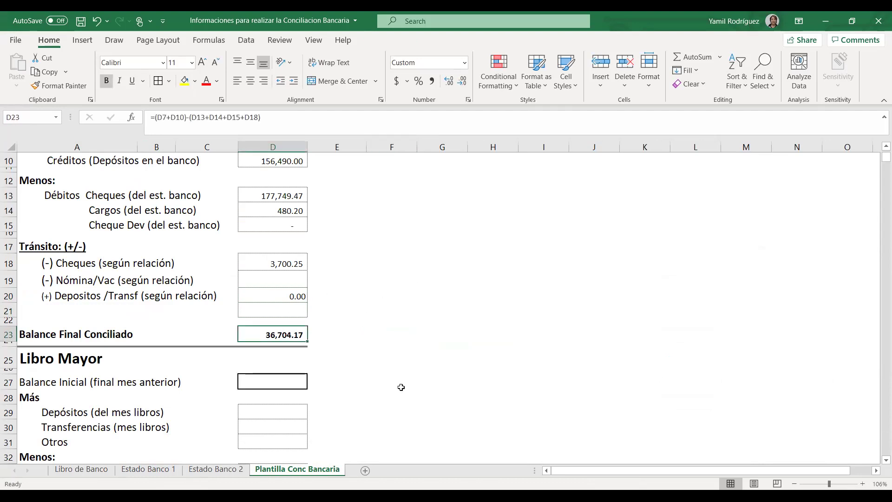
{"action": "key", "text": "Delete"}
{"action": "left_click", "coordinate": [432, 375]}
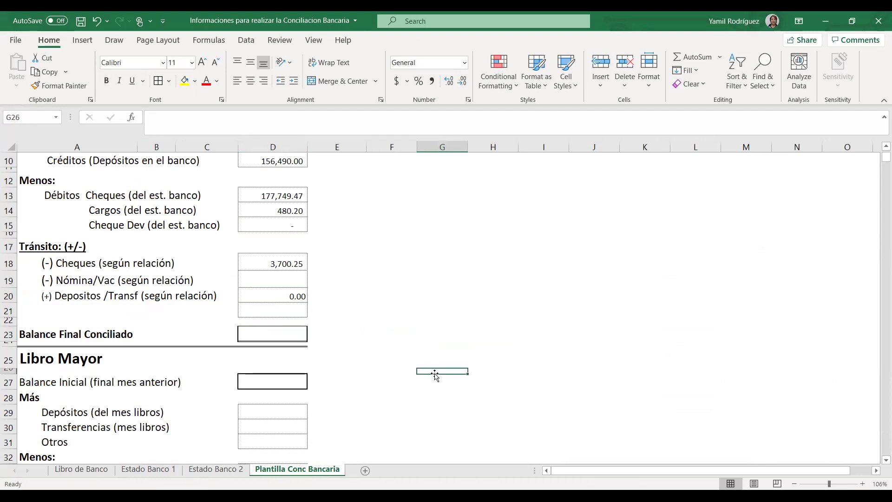
Add the initial bank balance and the bank deposits in G15 with the formula =62144.09+156490
{"action": "scroll", "coordinate": [433, 375], "scroll_direction": "up", "scroll_amount": 2}
{"action": "left_click", "coordinate": [453, 322]}
{"action": "left_click", "coordinate": [298, 200]}
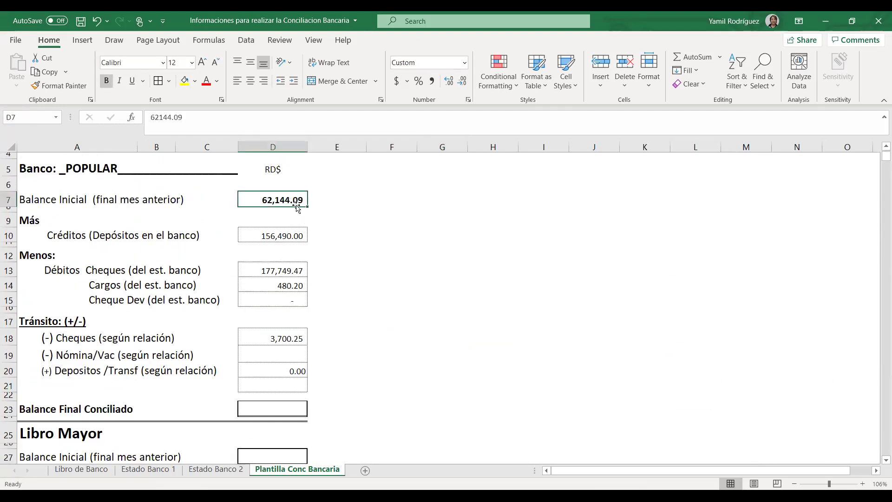
{"action": "left_click", "coordinate": [462, 244]}
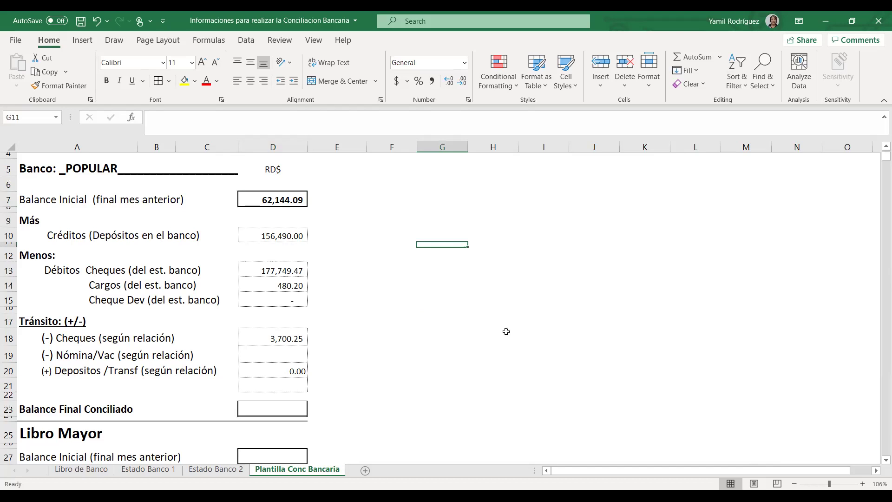
{"action": "left_click", "coordinate": [462, 303]}
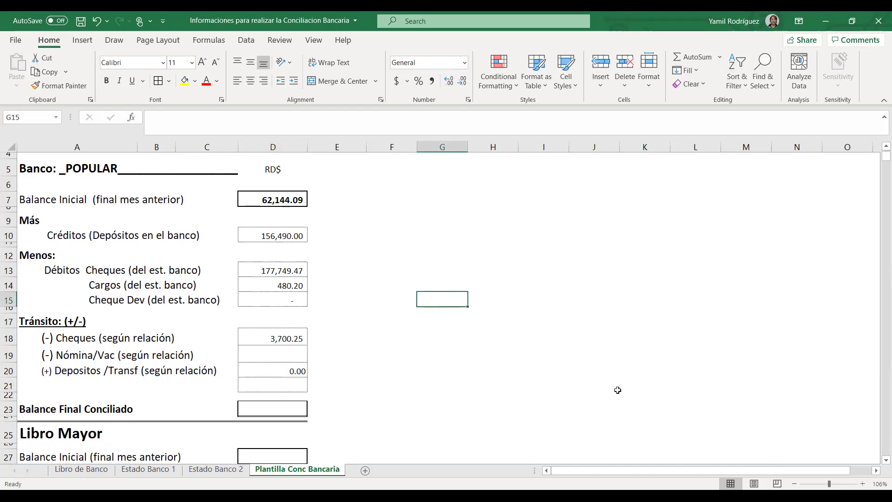
{"action": "type", "text": "=6"}
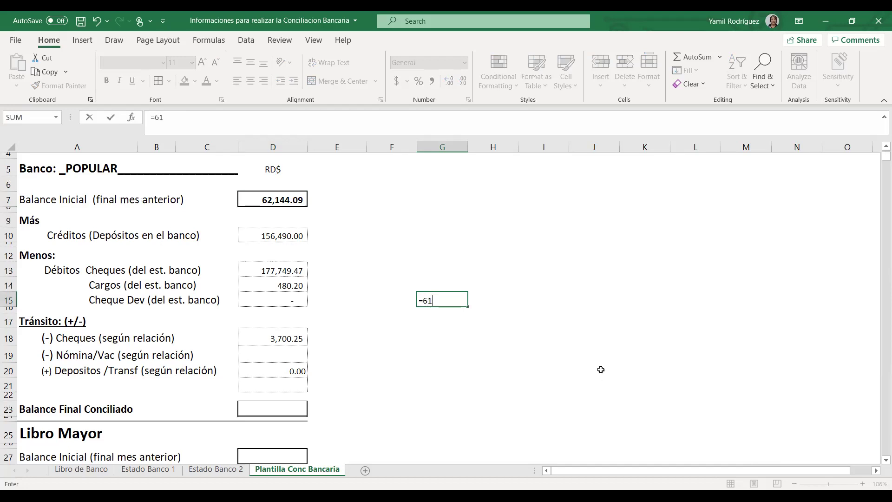
{"action": "type", "text": "2144.09+156490"}
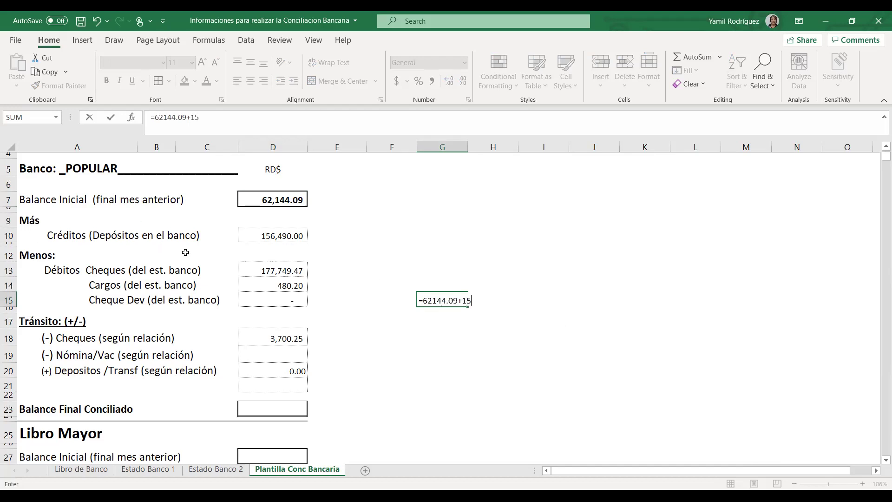
{"action": "type", "text": "90"}
{"action": "key", "text": "Return"}
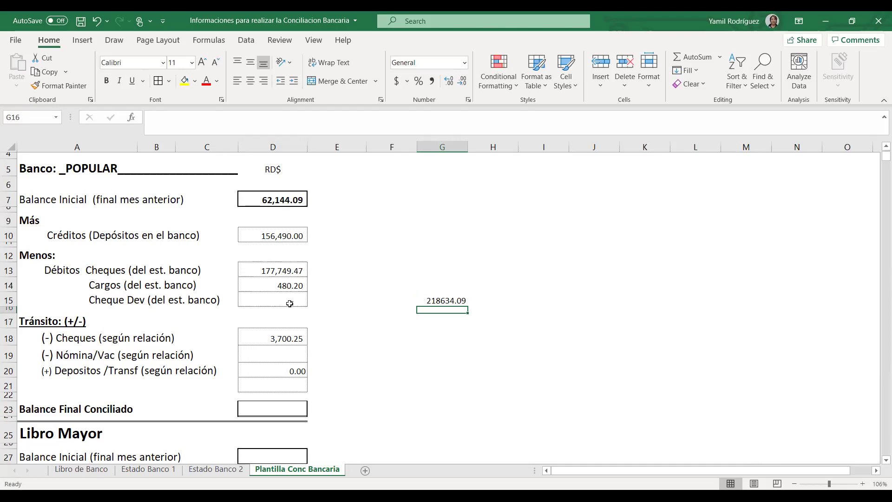
Subtract the bank's cheque debits and charges from the G15 sum by entering =G15-(D13+D14) in H15
{"action": "left_click", "coordinate": [473, 301]}
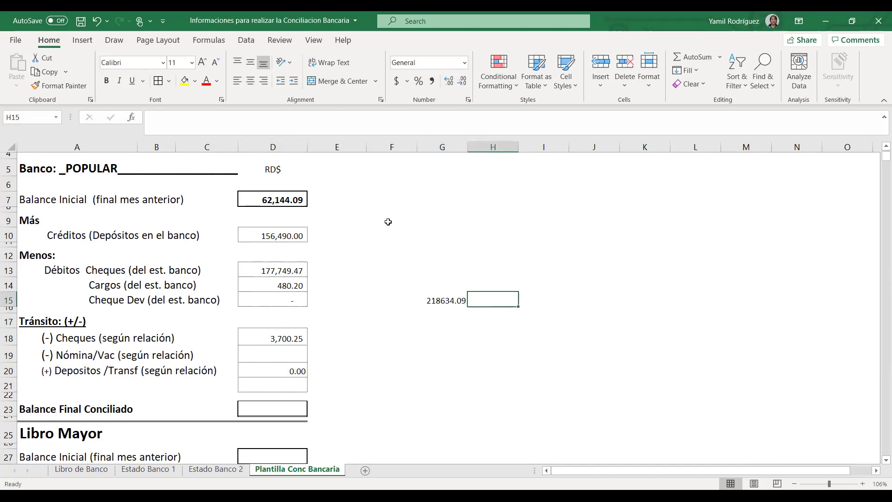
{"action": "type", "text": "="}
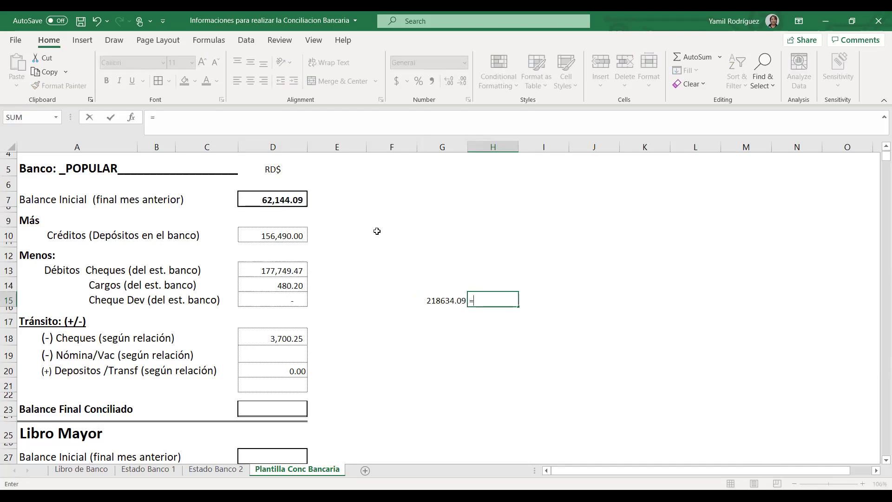
{"action": "left_click", "coordinate": [408, 295]}
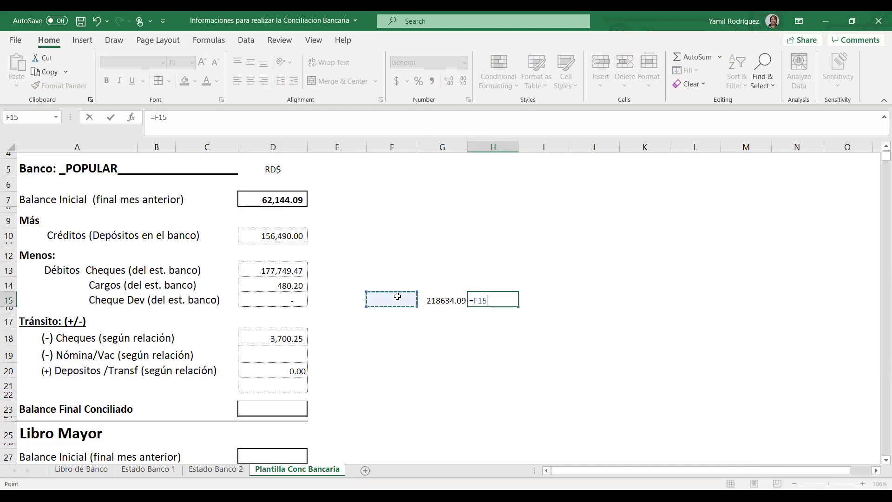
{"action": "left_click", "coordinate": [436, 302]}
{"action": "type", "text": "-("}
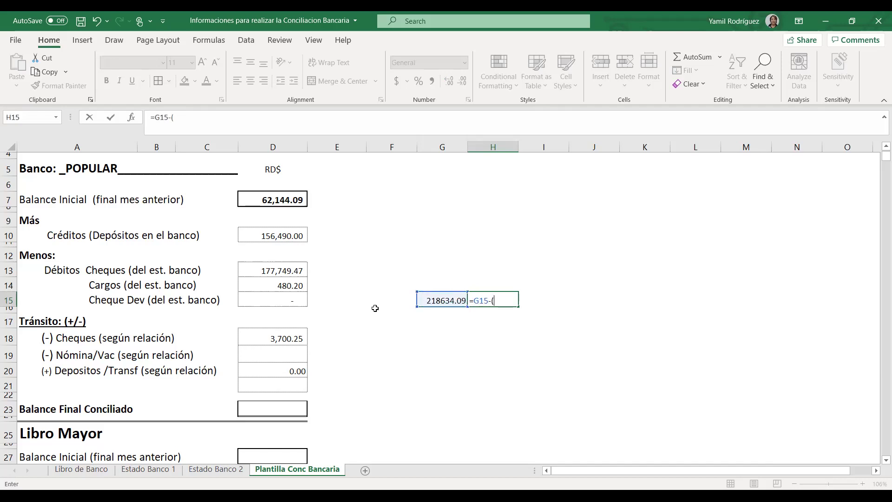
{"action": "left_click", "coordinate": [264, 266]}
{"action": "type", "text": "+"}
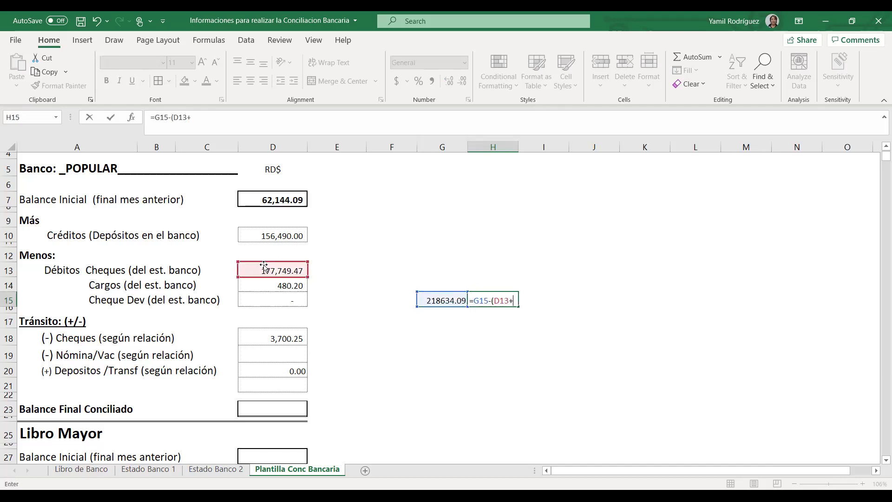
{"action": "left_click", "coordinate": [266, 286]}
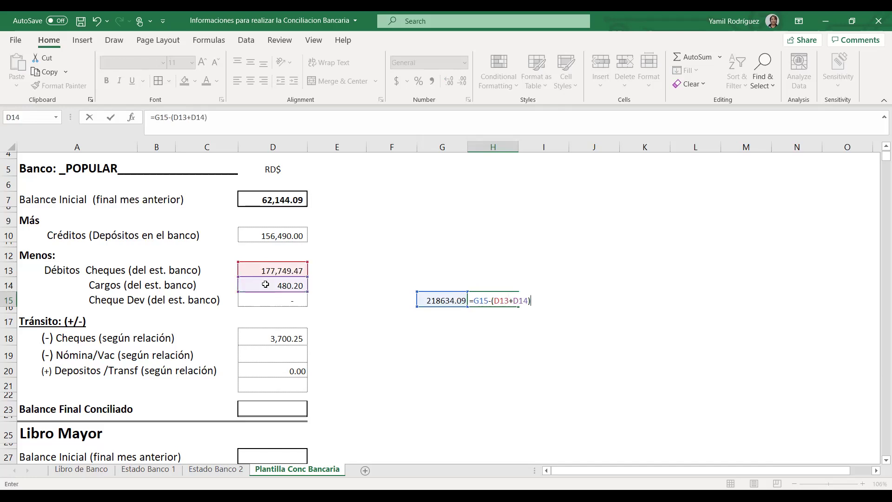
{"action": "key", "text": "Return"}
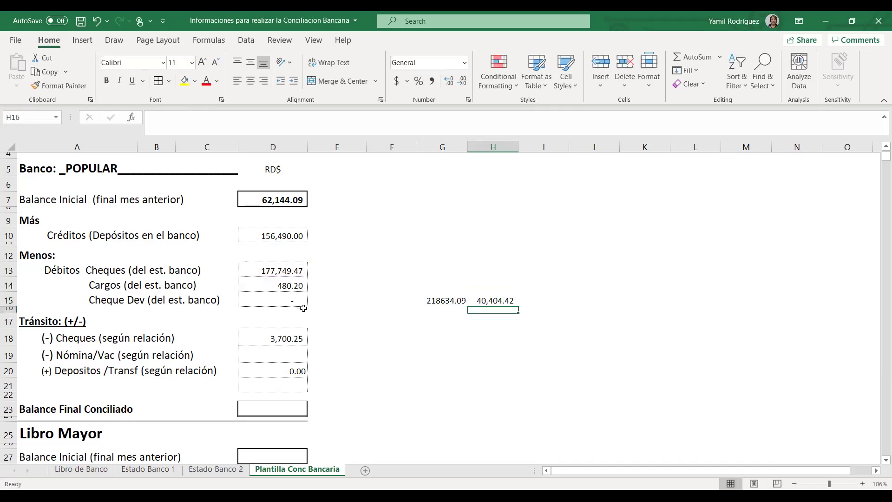
Subtract the cheques in transit from the H15 balance by entering =H15-D18 in J15
{"action": "type", "text": "="}
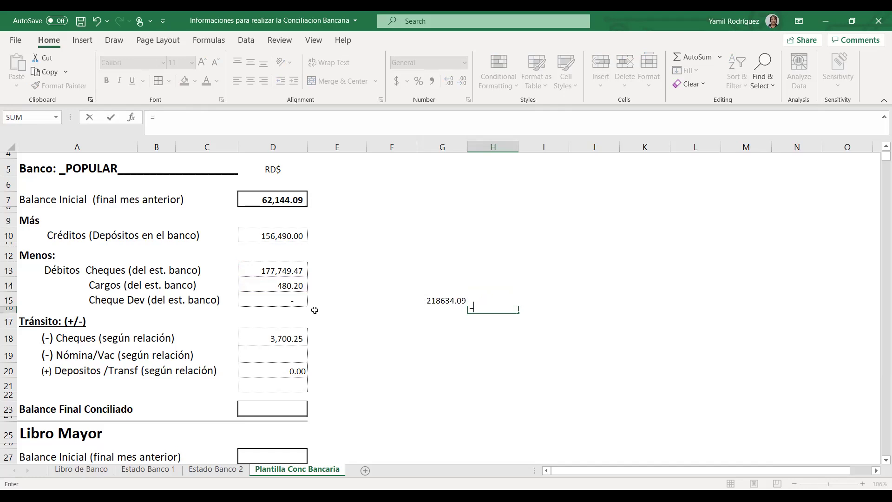
{"action": "key", "text": "Escape"}
{"action": "left_click", "coordinate": [575, 302]}
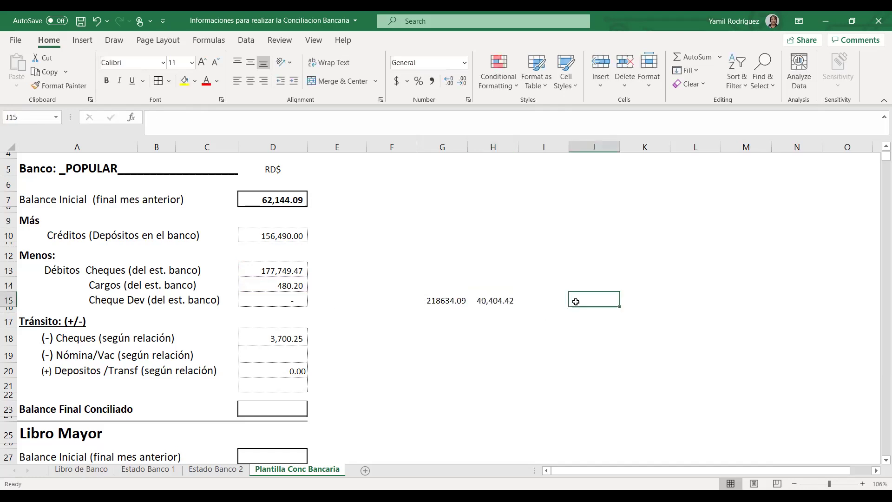
{"action": "type", "text": "="}
{"action": "left_click", "coordinate": [494, 299]}
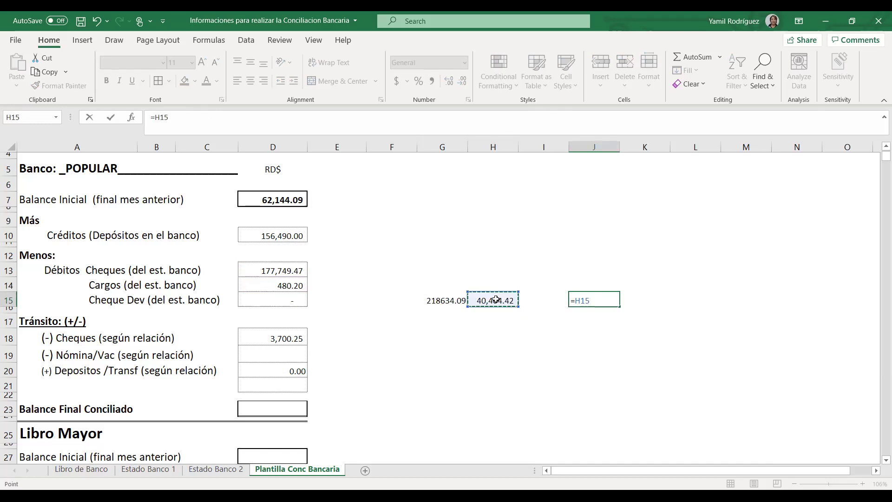
{"action": "type", "text": "-"}
{"action": "left_click", "coordinate": [291, 338]}
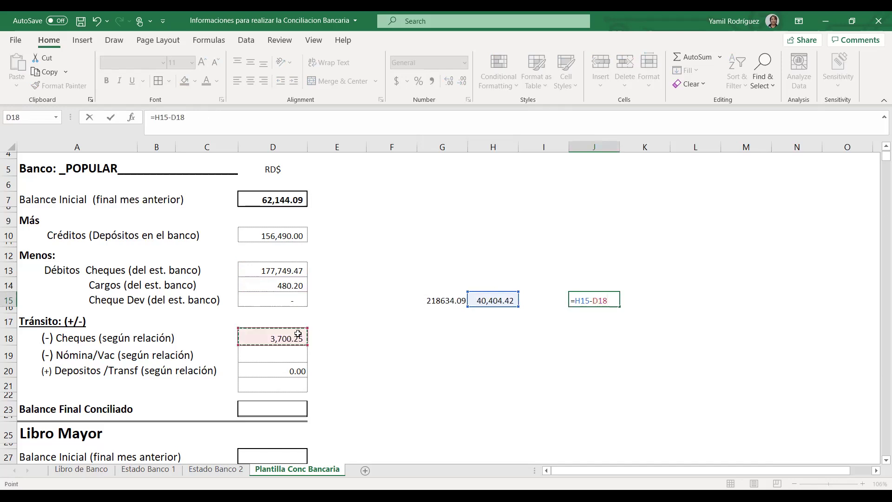
{"action": "key", "text": "Return"}
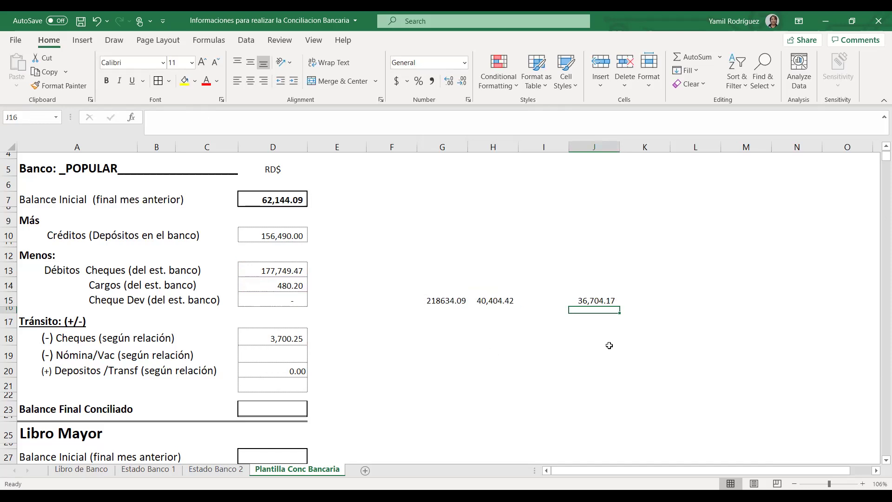
Begin the bank section's Balance Final Conciliado formula in D23 by adding the initial balance and deposits as =(D7+D10
{"action": "left_click", "coordinate": [589, 302]}
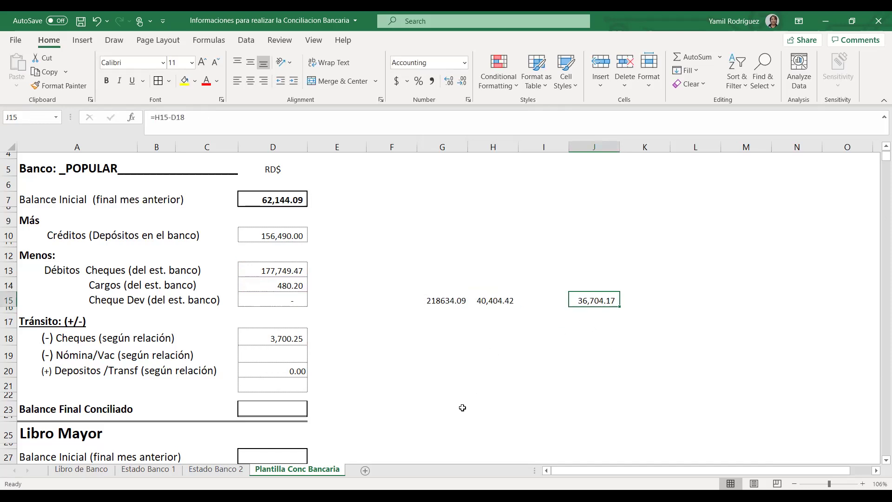
{"action": "left_click", "coordinate": [295, 407]}
{"action": "type", "text": "="}
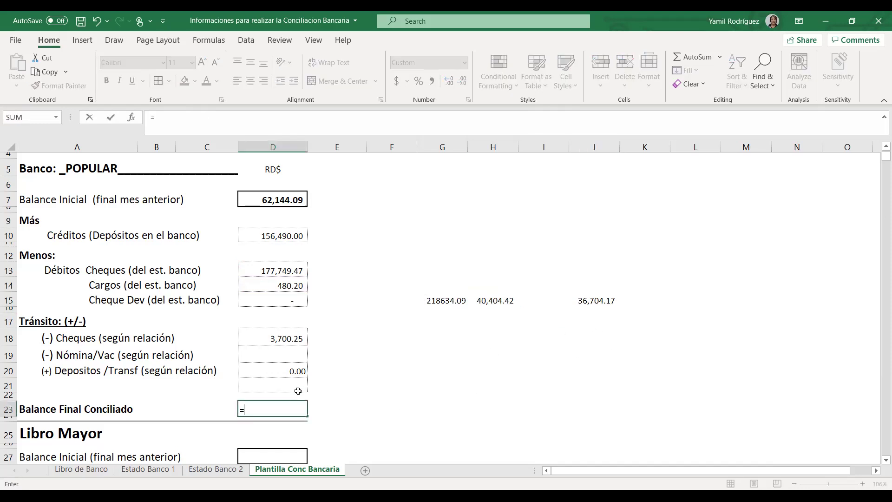
{"action": "left_click", "coordinate": [275, 205]}
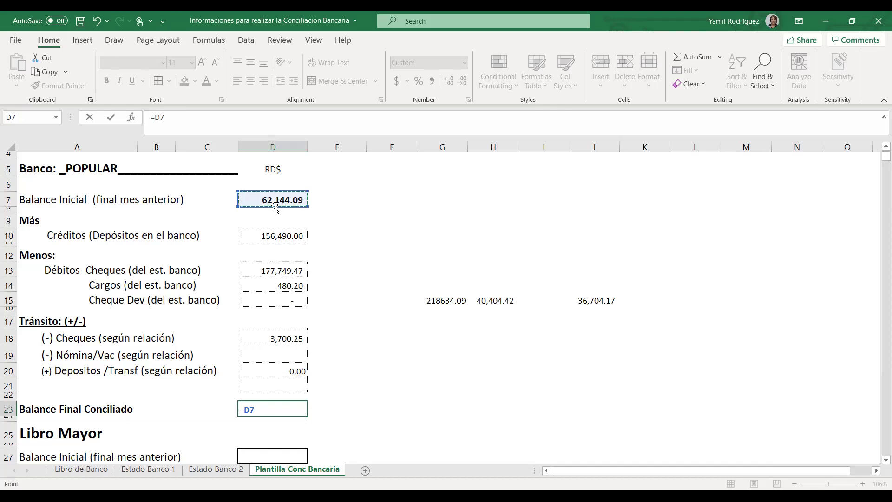
{"action": "left_click", "coordinate": [156, 117]}
{"action": "type", "text": "("}
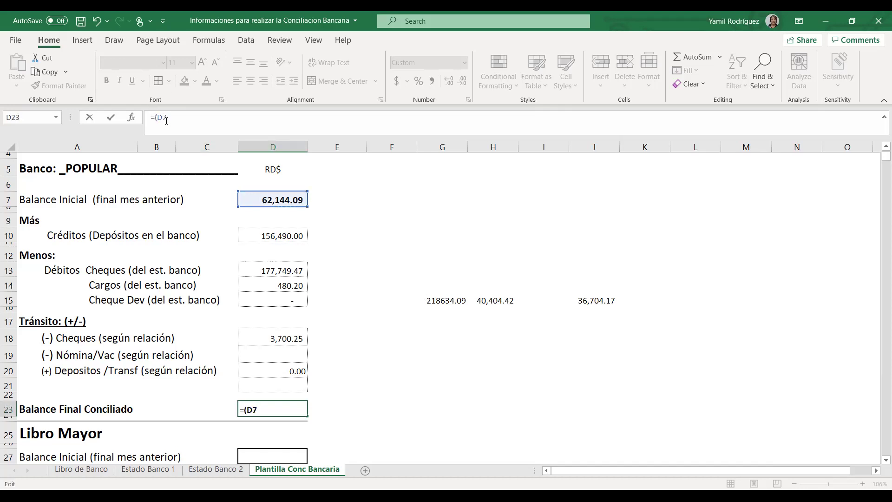
{"action": "type", "text": "+"}
{"action": "key", "text": "BackSpace"}
{"action": "left_click", "coordinate": [250, 230]}
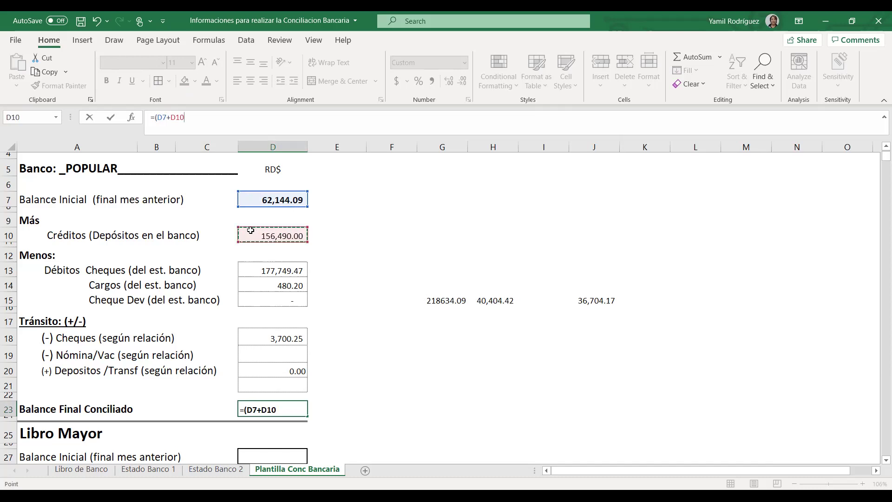
Complete the D23 formula by subtracting the cheque debits, charges and cheques in transit, giving =(D7+D10)-(D13+D14+D18)
{"action": "type", "text": ")-("}
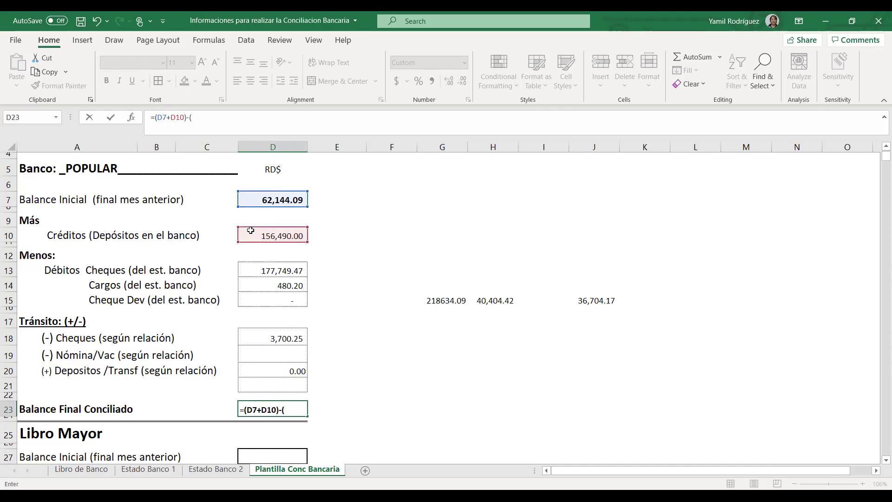
{"action": "left_click", "coordinate": [262, 267]}
{"action": "type", "text": "+"}
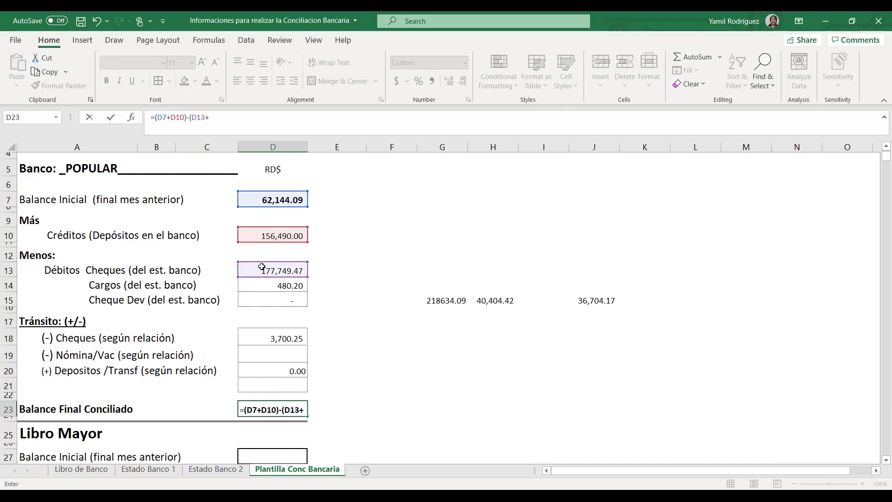
{"action": "left_click", "coordinate": [266, 286]}
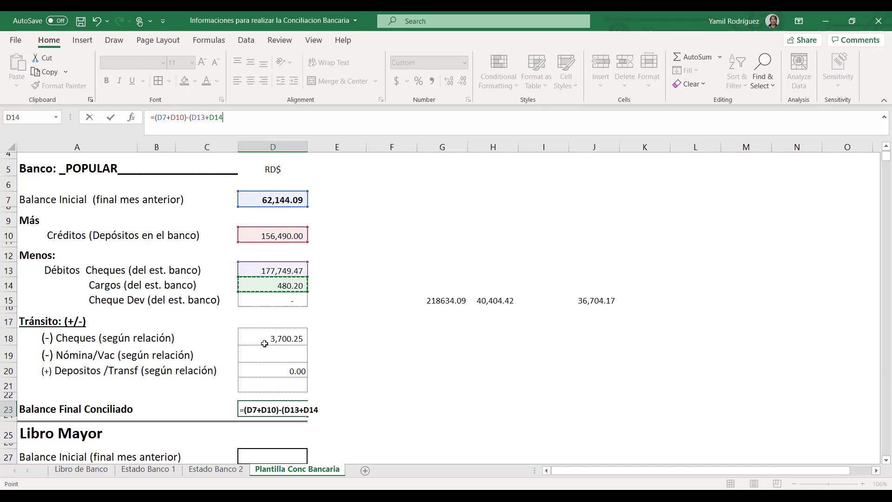
{"action": "type", "text": "+"}
{"action": "left_click", "coordinate": [265, 341]}
{"action": "type", "text": ")"}
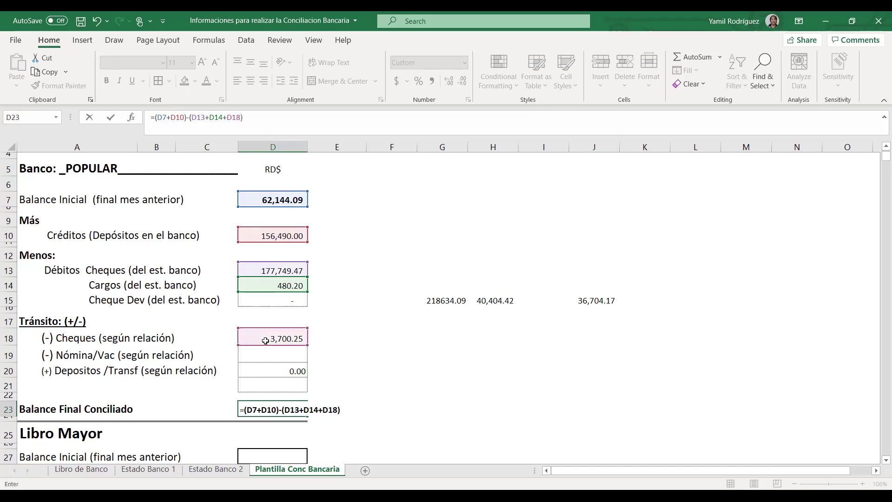
{"action": "key", "text": "Return"}
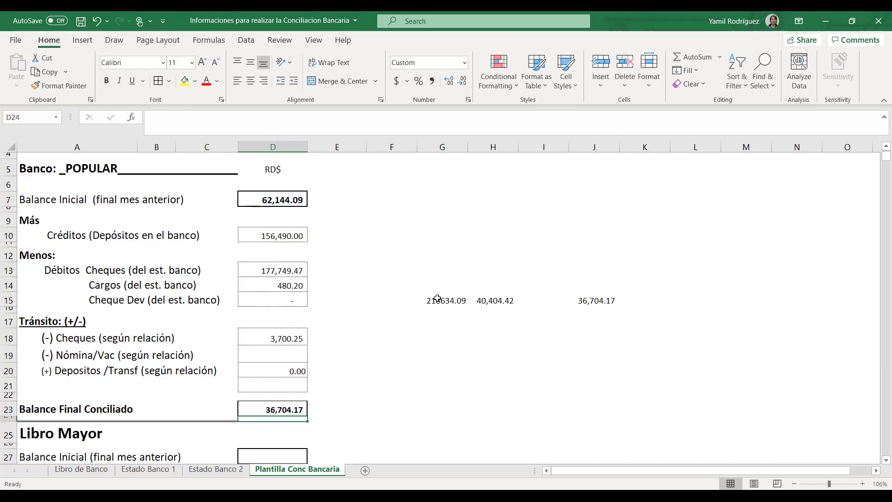
Clear the auxiliary balance calculations from cells G15:J15 beside the bank section
{"action": "left_click_drag", "start_coordinate": [437, 299], "coordinate": [492, 301]}
{"action": "left_click_drag", "start_coordinate": [539, 321], "coordinate": [585, 321]}
{"action": "left_click", "coordinate": [492, 336]}
{"action": "left_click_drag", "start_coordinate": [450, 300], "coordinate": [578, 302]}
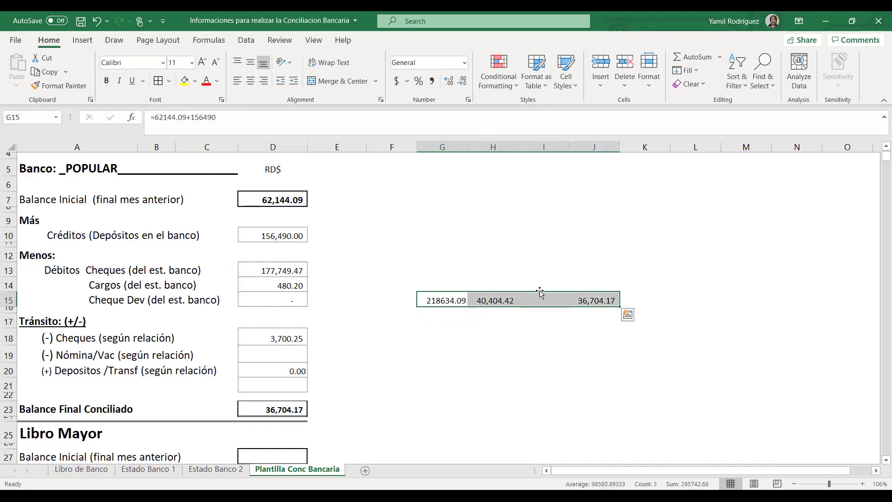
{"action": "key", "text": "Delete"}
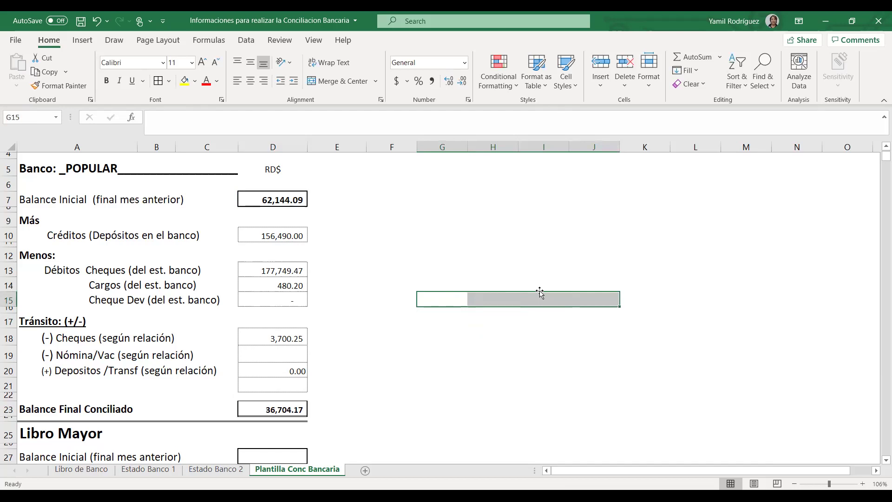
{"action": "left_click", "coordinate": [627, 369]}
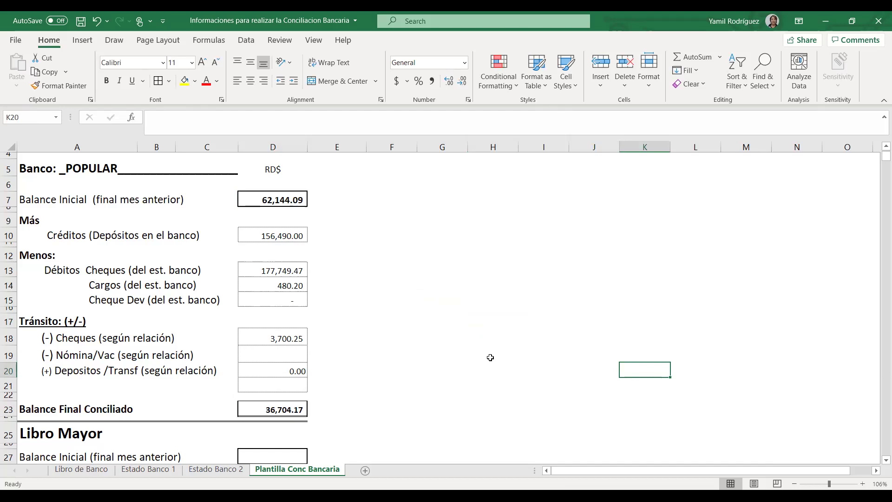
Look up the opening balance in Libro de Banco and enter 62144.09 as the Libro Mayor Balance Inicial in D27
{"action": "scroll", "coordinate": [495, 356], "scroll_direction": "down", "scroll_amount": 1}
{"action": "scroll", "coordinate": [446, 371], "scroll_direction": "down", "scroll_amount": 1}
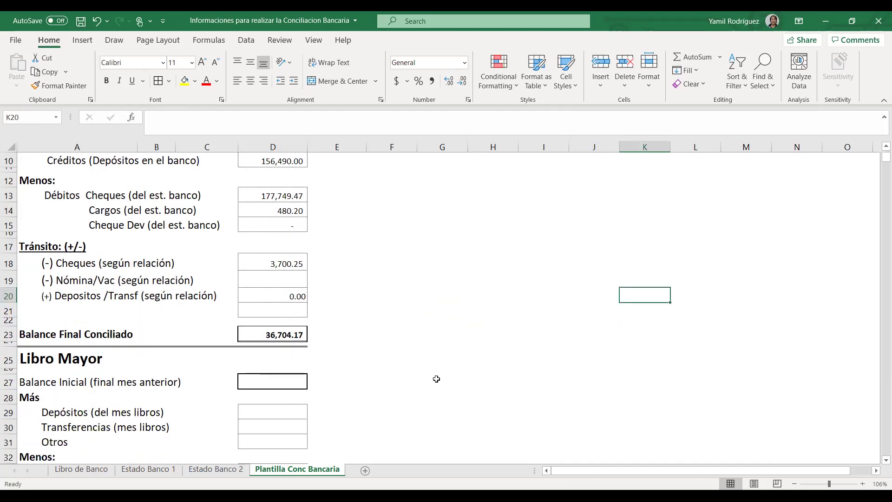
{"action": "left_click", "coordinate": [301, 381]}
{"action": "scroll", "coordinate": [439, 342], "scroll_direction": "down", "scroll_amount": 1}
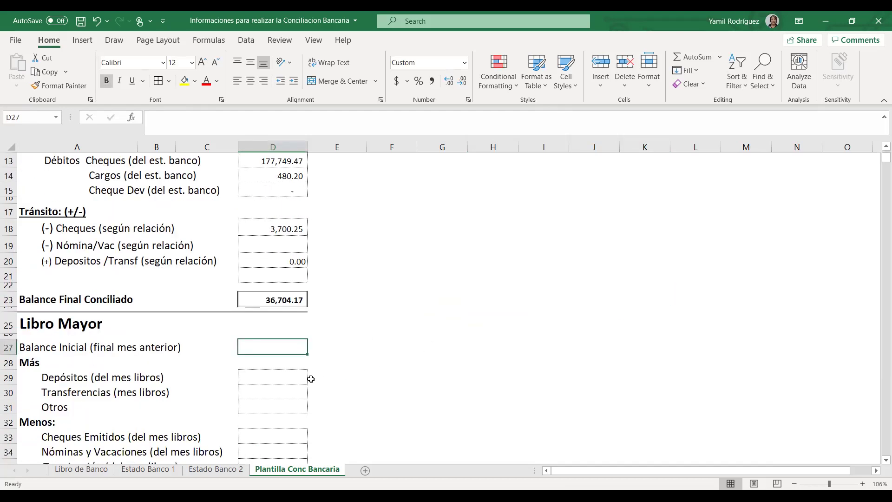
{"action": "left_click", "coordinate": [84, 468]}
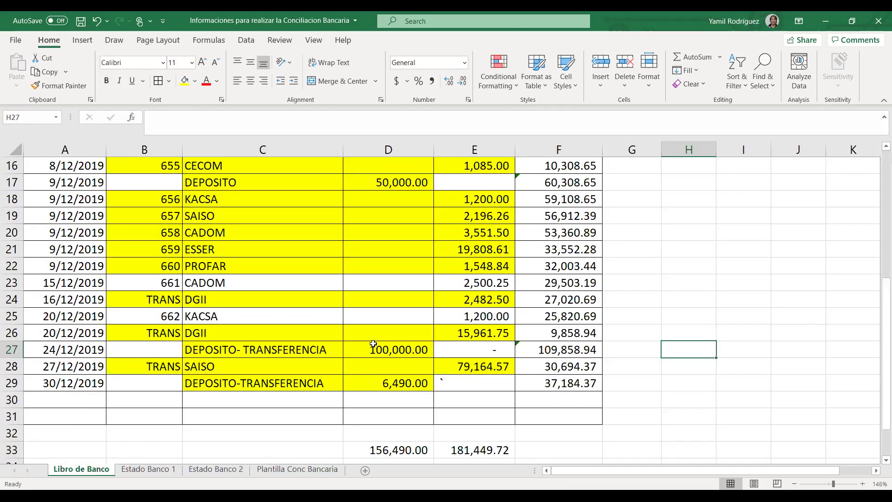
{"action": "scroll", "coordinate": [423, 337], "scroll_direction": "up", "scroll_amount": 5}
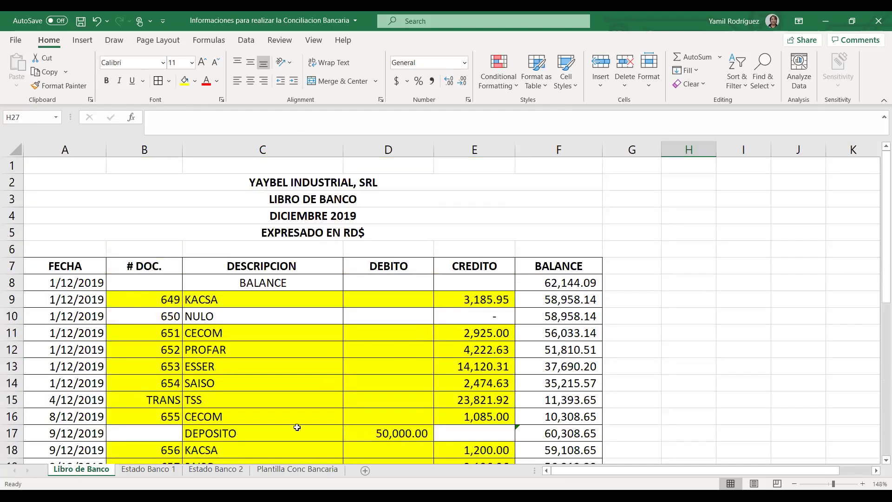
{"action": "left_click", "coordinate": [276, 470]}
{"action": "type", "text": "6214"}
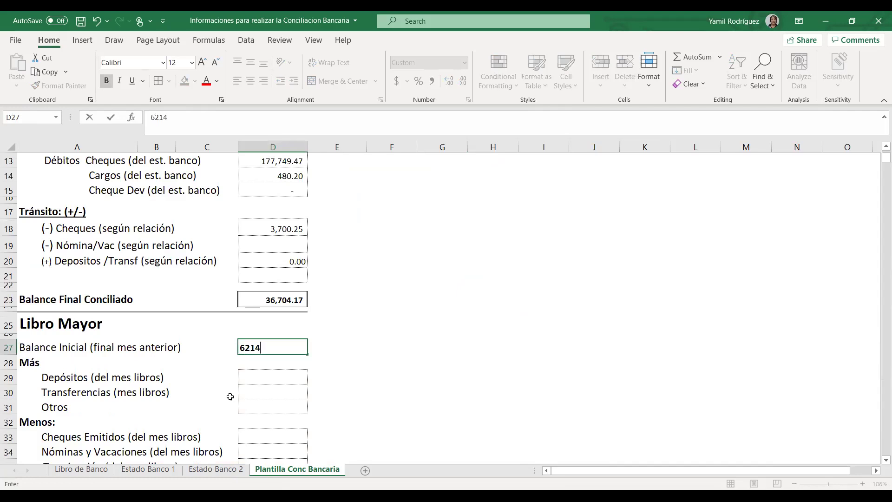
{"action": "scroll", "coordinate": [268, 351], "scroll_direction": "up", "scroll_amount": 4}
{"action": "scroll", "coordinate": [269, 356], "scroll_direction": "down", "scroll_amount": 2}
{"action": "type", "text": "144.09"}
{"action": "key", "text": "Return"}
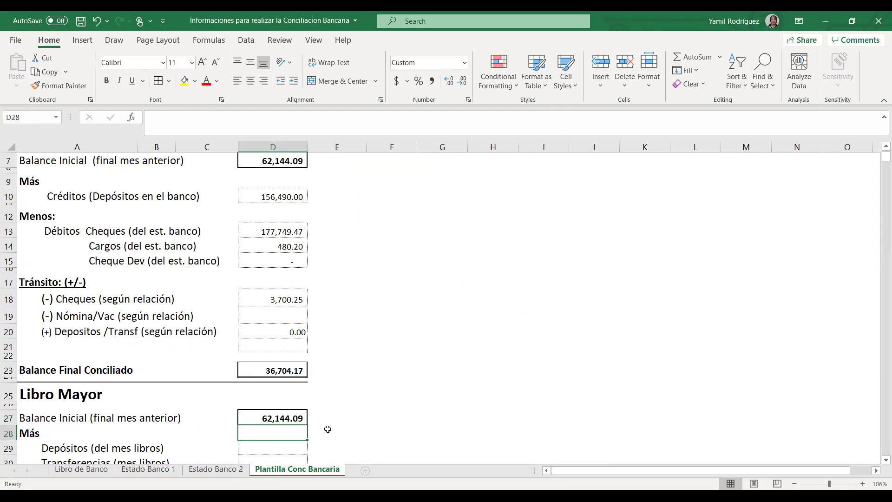
Check the debit total in Libro de Banco and enter 156490 as Depósitos (del mes libros) in D29 of the template
{"action": "scroll", "coordinate": [327, 425], "scroll_direction": "down", "scroll_amount": 1}
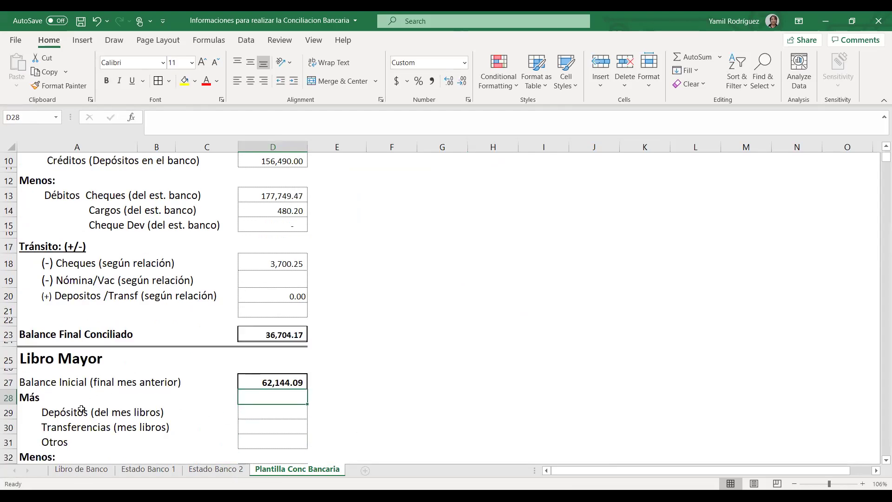
{"action": "scroll", "coordinate": [135, 404], "scroll_direction": "down", "scroll_amount": 1}
{"action": "left_click", "coordinate": [248, 380]}
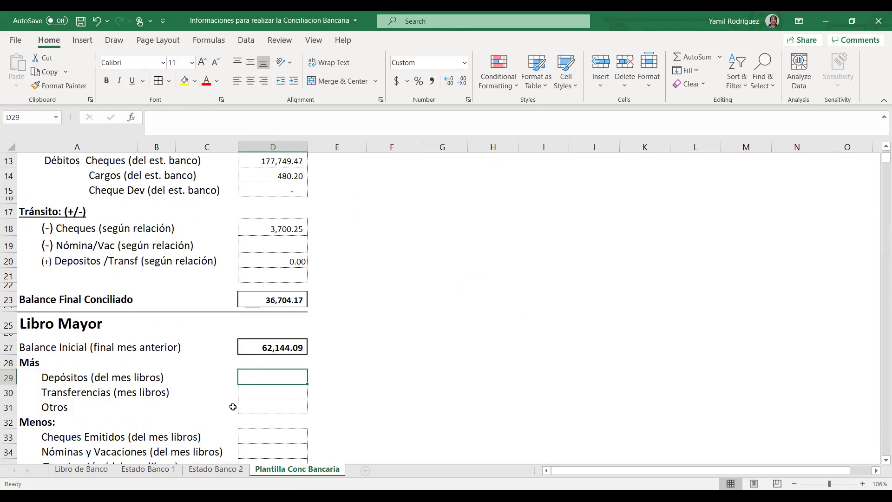
{"action": "left_click", "coordinate": [80, 470]}
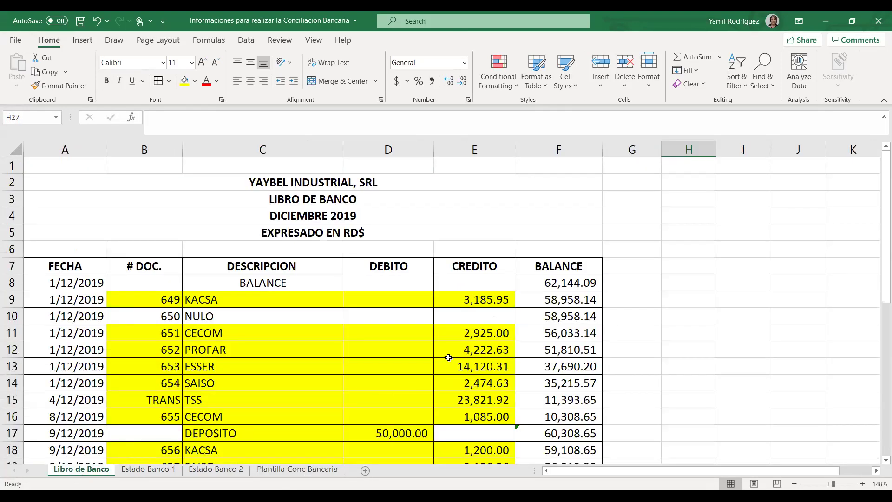
{"action": "scroll", "coordinate": [428, 346], "scroll_direction": "down", "scroll_amount": 4}
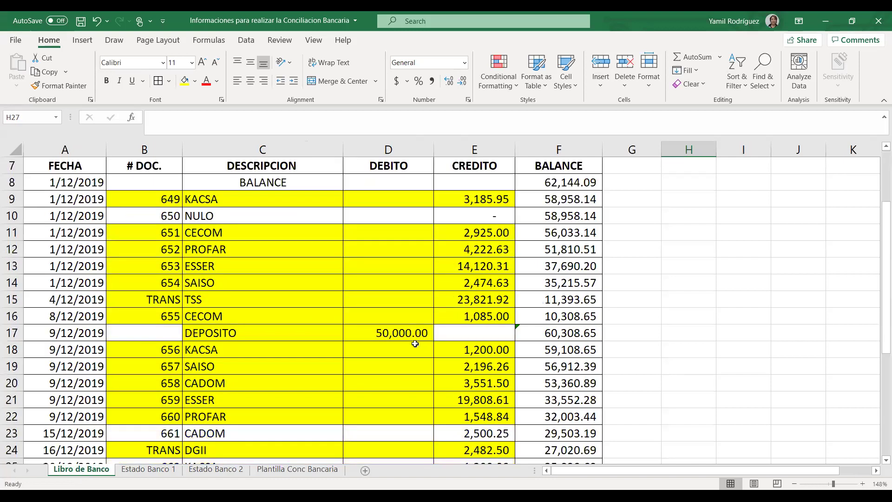
{"action": "left_click_drag", "start_coordinate": [398, 236], "coordinate": [377, 432]}
{"action": "scroll", "coordinate": [374, 431], "scroll_direction": "down", "scroll_amount": 2}
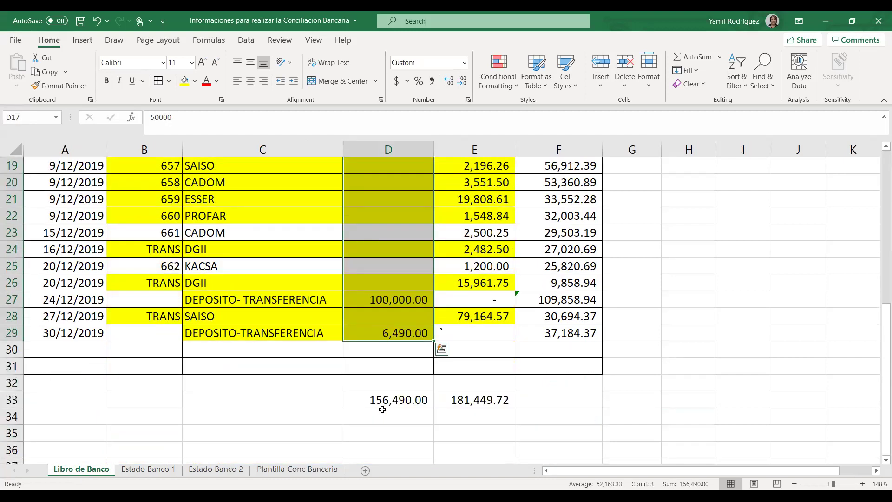
{"action": "left_click", "coordinate": [382, 400]}
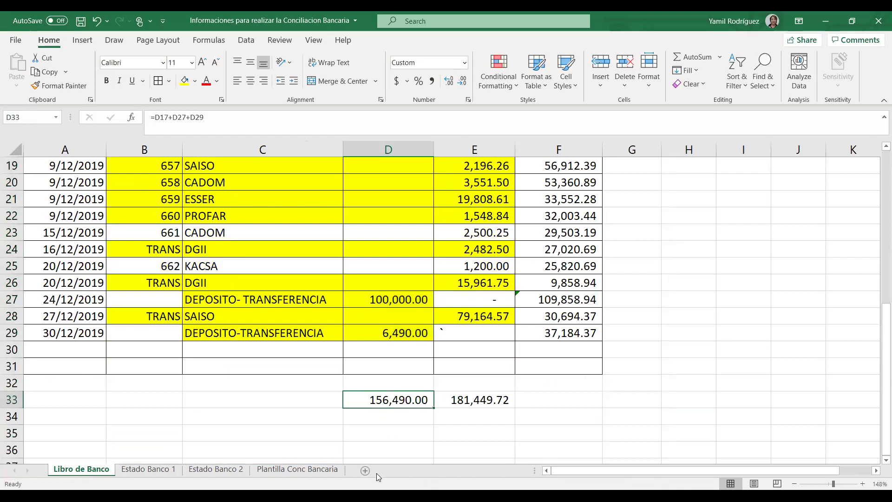
{"action": "left_click", "coordinate": [285, 470]}
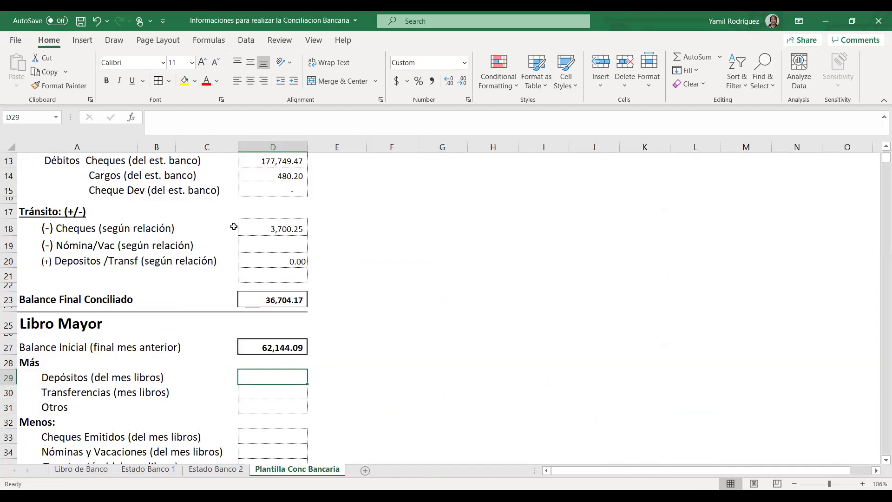
{"action": "type", "text": "156490"}
{"action": "key", "text": "Return"}
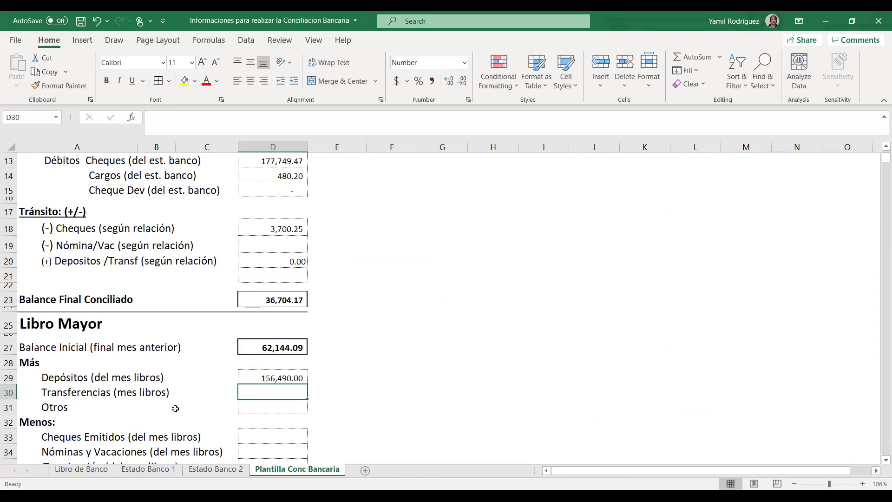
Select the Cheques Emitidos cell D33 in the template and check the credit column and its total in Libro de Banco
{"action": "scroll", "coordinate": [190, 397], "scroll_direction": "down", "scroll_amount": 1}
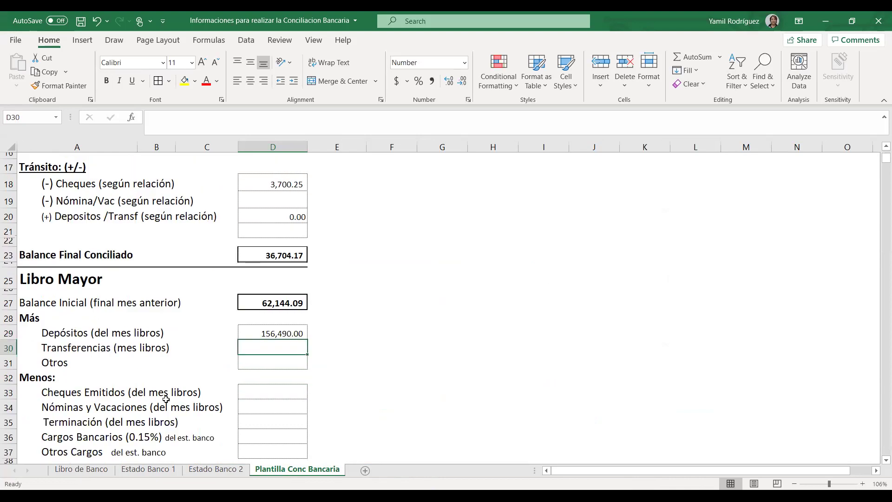
{"action": "scroll", "coordinate": [165, 400], "scroll_direction": "down", "scroll_amount": 1}
{"action": "left_click", "coordinate": [253, 356]}
{"action": "left_click", "coordinate": [82, 470]}
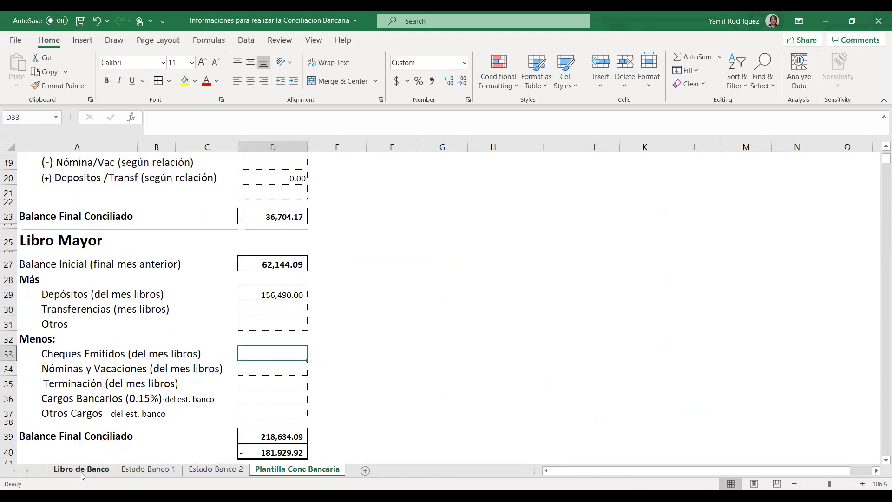
{"action": "scroll", "coordinate": [459, 330], "scroll_direction": "up", "scroll_amount": 5}
{"action": "scroll", "coordinate": [458, 328], "scroll_direction": "up", "scroll_amount": 3}
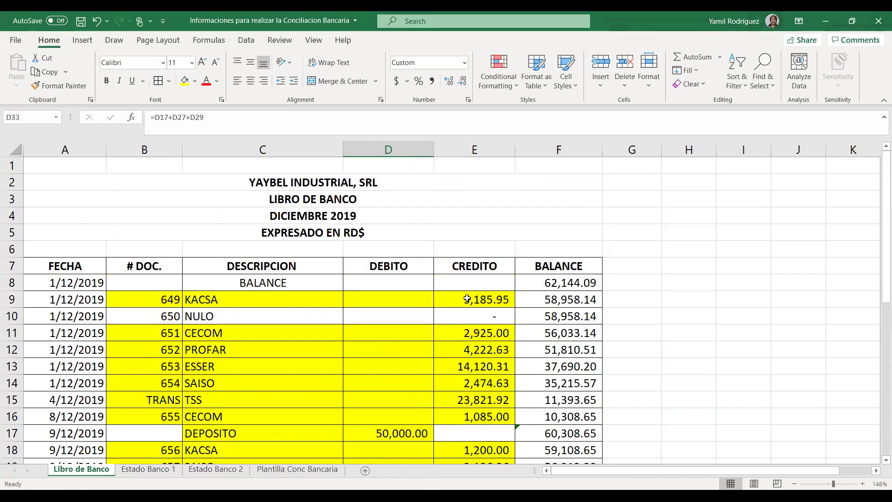
{"action": "left_click_drag", "start_coordinate": [483, 300], "coordinate": [469, 420]}
{"action": "scroll", "coordinate": [530, 423], "scroll_direction": "down", "scroll_amount": 1}
{"action": "left_click", "coordinate": [494, 448]}
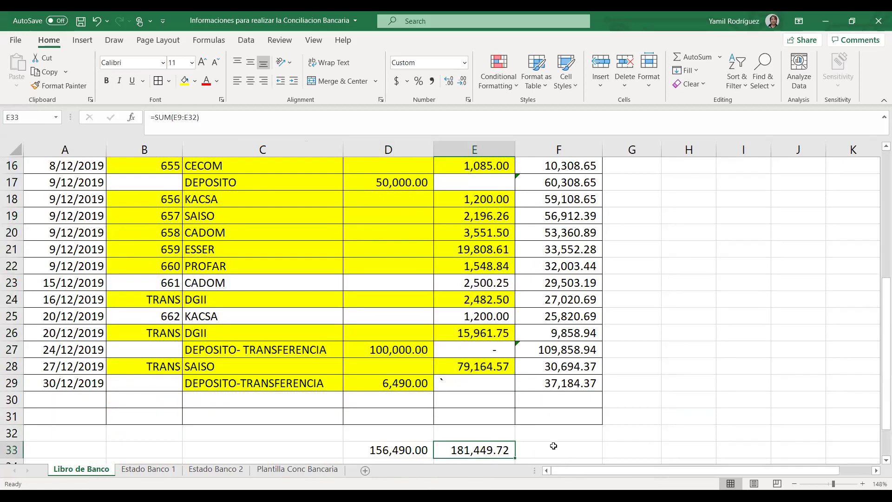
Enter 181449.72 as Cheques Emitidos (del mes libros) in D33 of the Plantilla Conc Bancaria sheet
{"action": "left_click", "coordinate": [311, 470]}
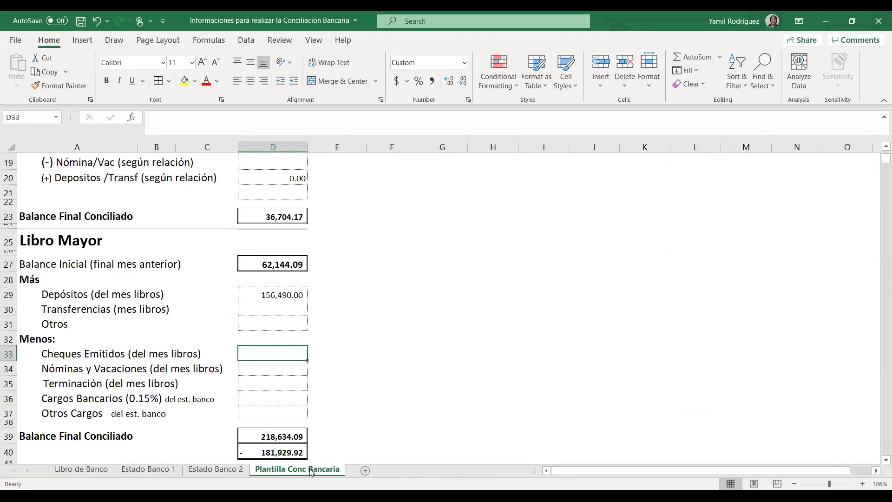
{"action": "type", "text": "181449."}
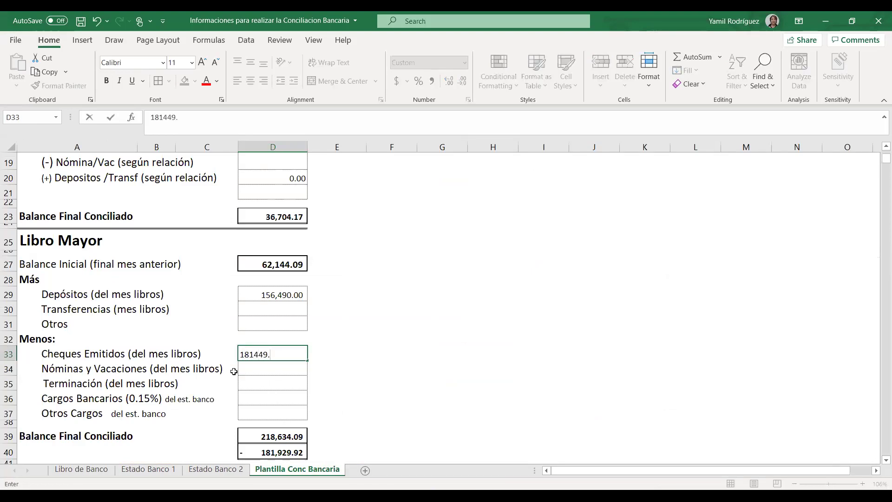
{"action": "left_click", "coordinate": [110, 470]}
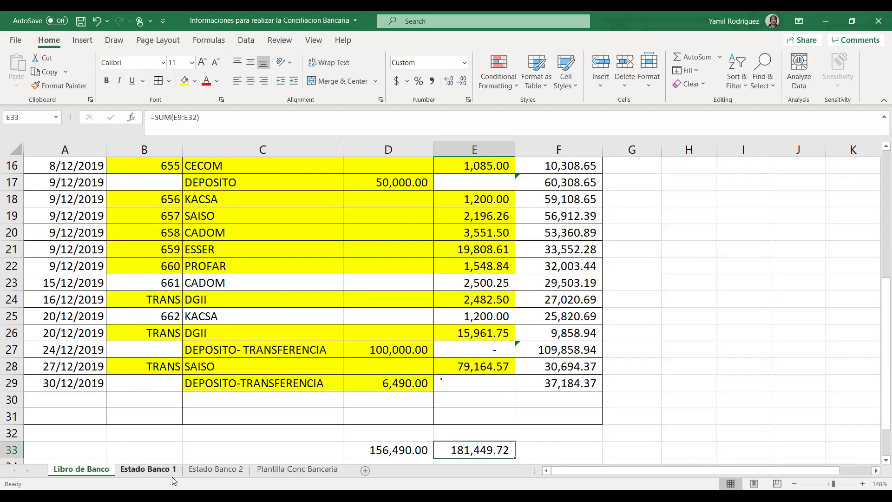
{"action": "left_click", "coordinate": [267, 471]}
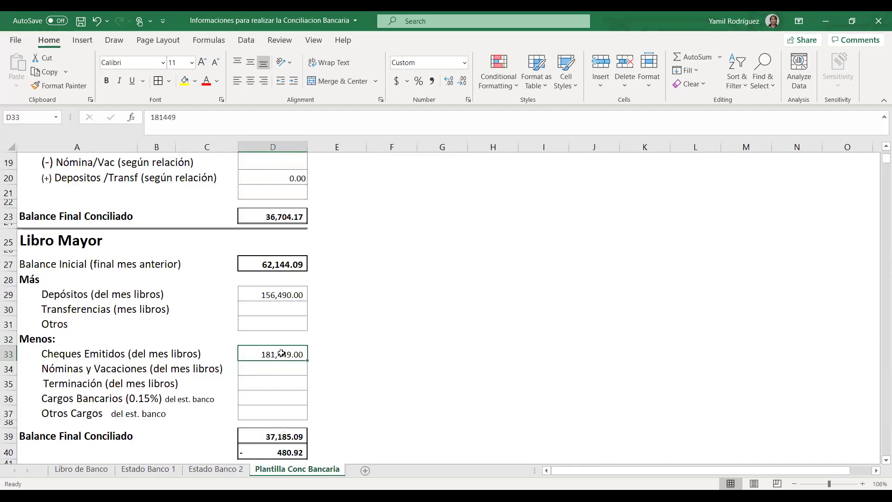
{"action": "left_click", "coordinate": [189, 120]}
{"action": "type", "text": ".72"}
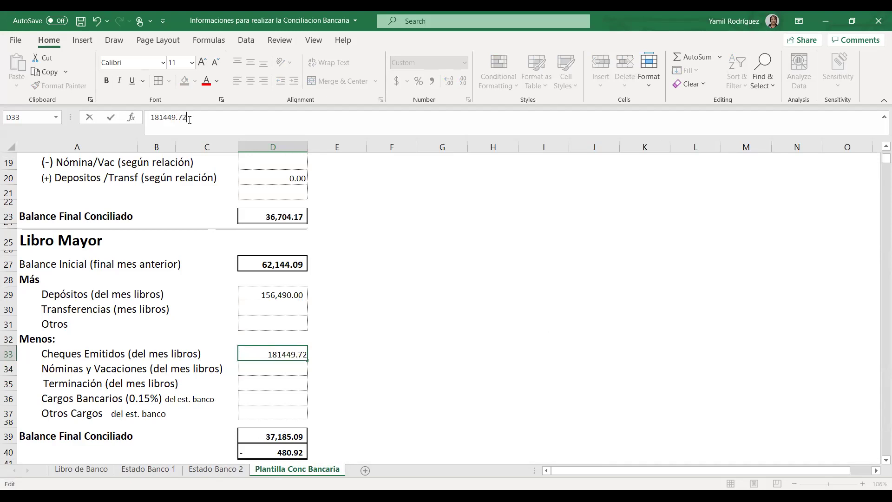
{"action": "key", "text": "Return"}
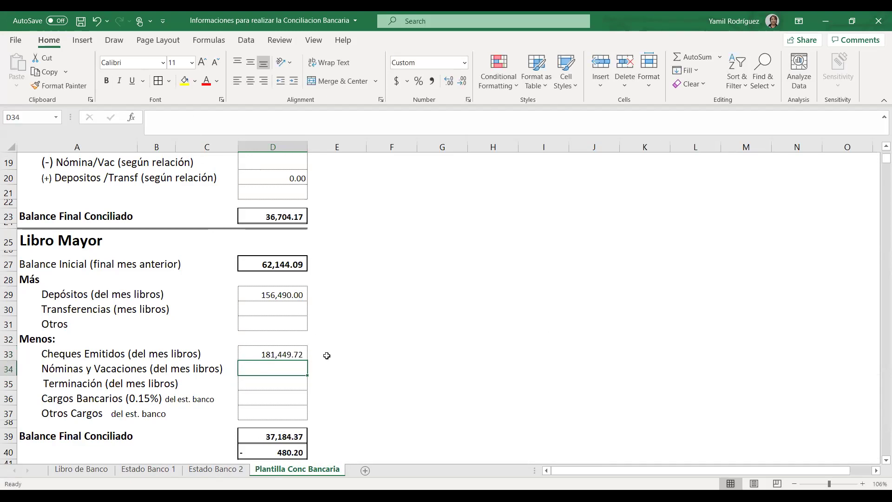
Look up the IMP total in Estado Banco 1 and enter 120.2 as Cargos Bancarios (0.15%) in D36 of the template
{"action": "scroll", "coordinate": [336, 386], "scroll_direction": "down", "scroll_amount": 1}
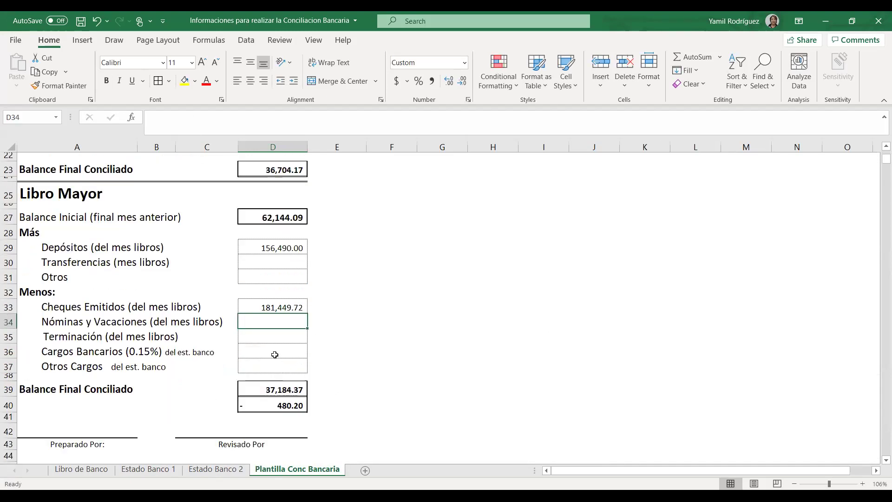
{"action": "left_click", "coordinate": [96, 337]}
{"action": "left_click", "coordinate": [131, 353]}
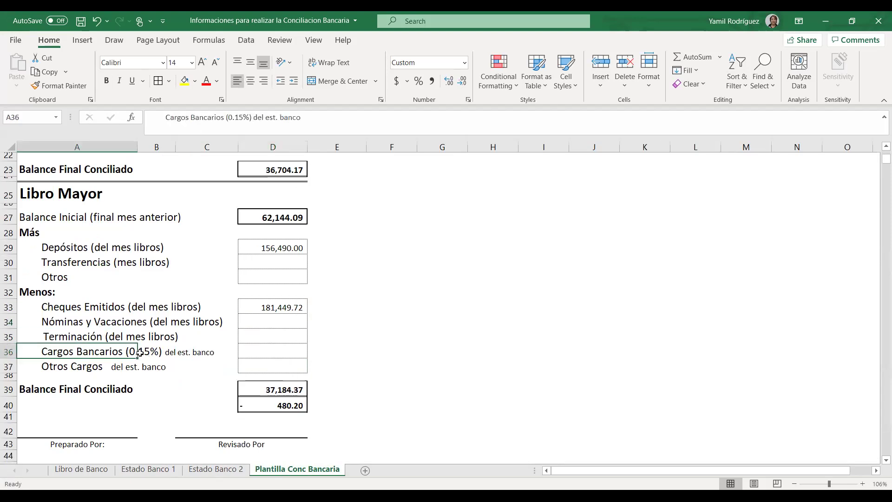
{"action": "left_click", "coordinate": [273, 358]}
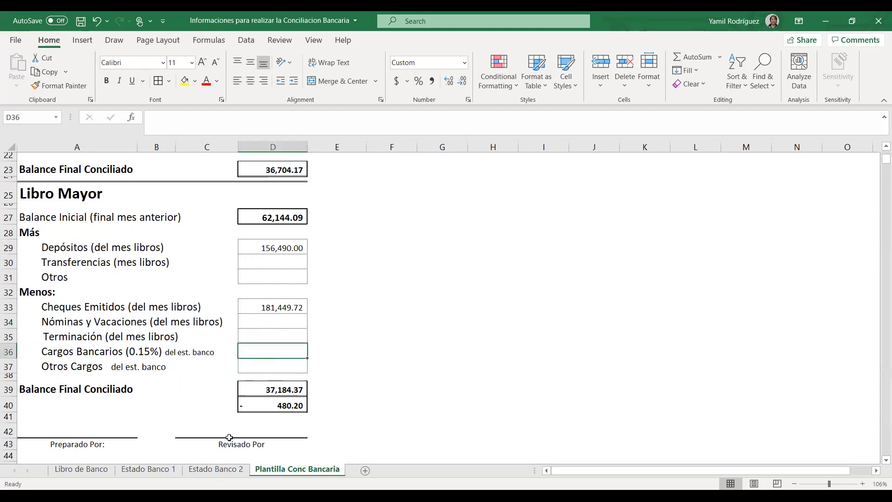
{"action": "left_click", "coordinate": [169, 472]}
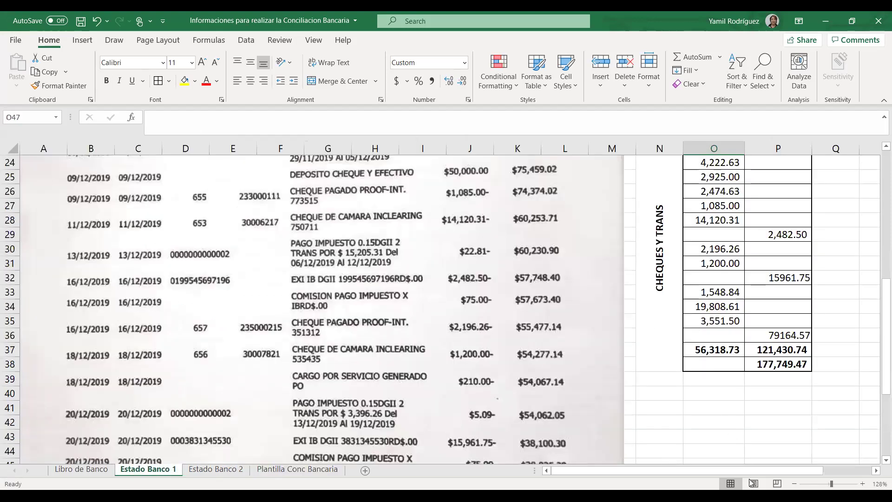
{"action": "left_click_drag", "start_coordinate": [733, 472], "coordinate": [733, 472]}
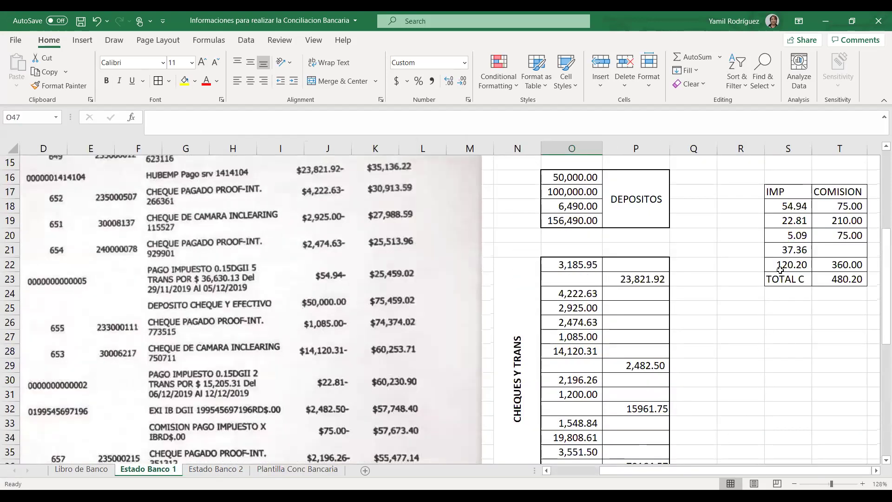
{"action": "left_click", "coordinate": [785, 264]}
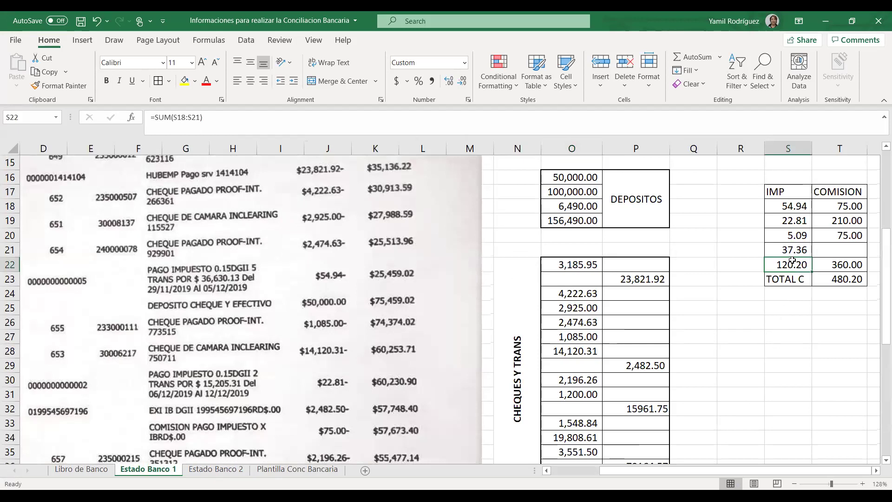
{"action": "left_click", "coordinate": [334, 469]}
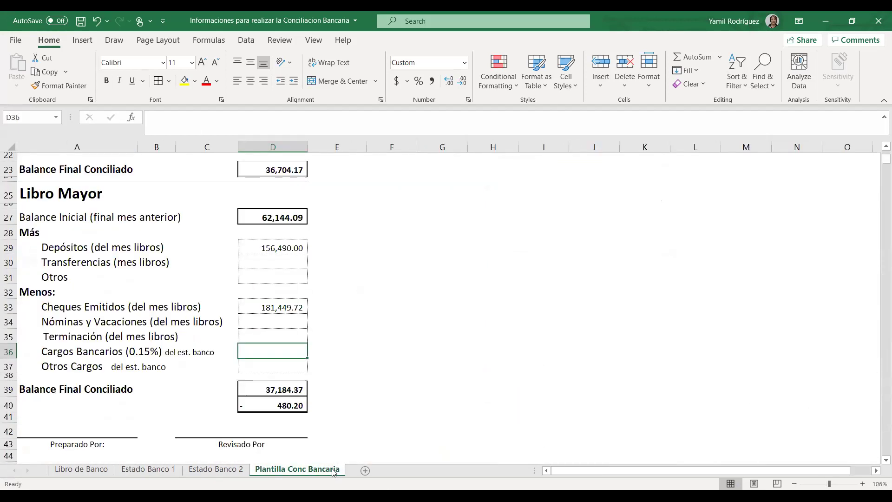
{"action": "type", "text": "120.2"}
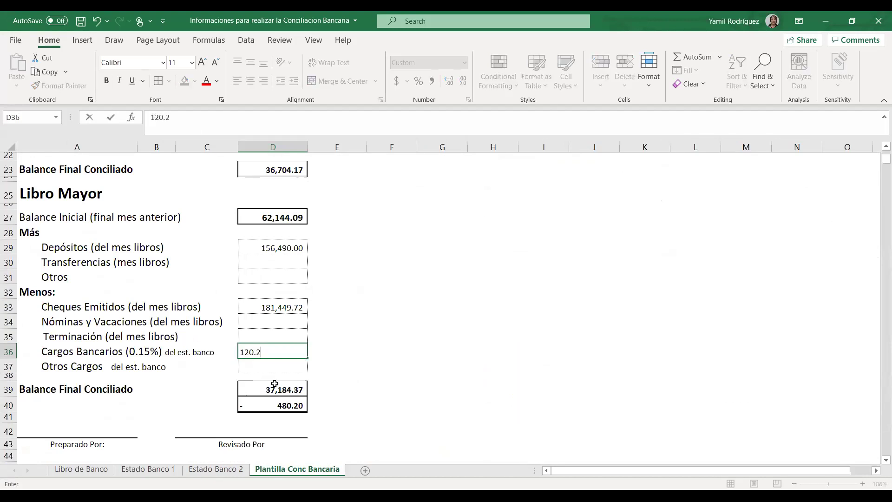
{"action": "key", "text": "Return"}
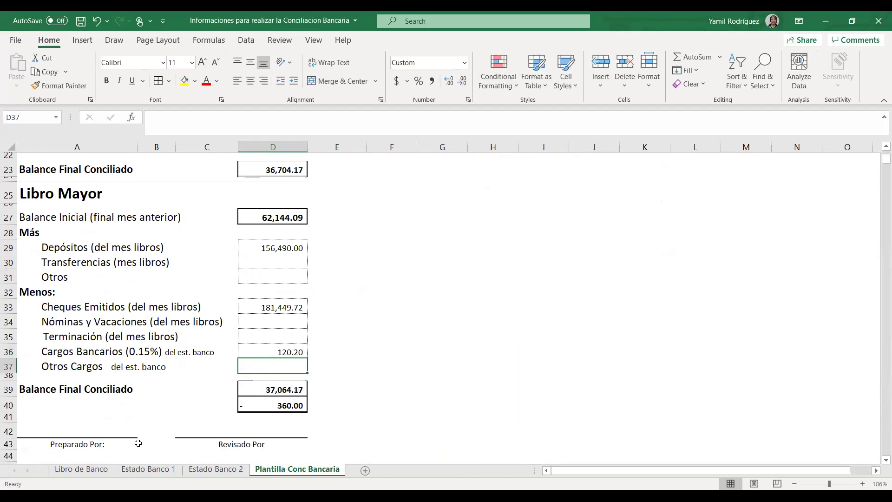
Look up the COMISION total in Estado Banco 1 and enter 360 as Otros Cargos in D37 of the template
{"action": "left_click", "coordinate": [148, 469]}
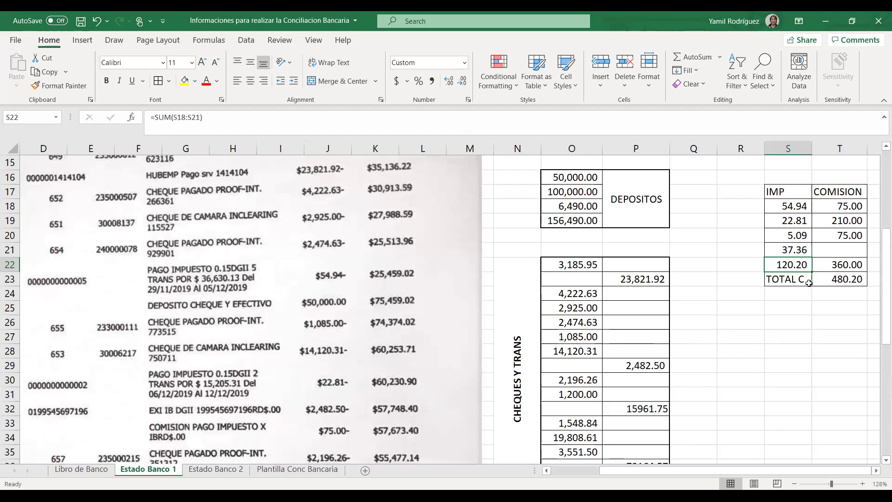
{"action": "left_click", "coordinate": [849, 263]}
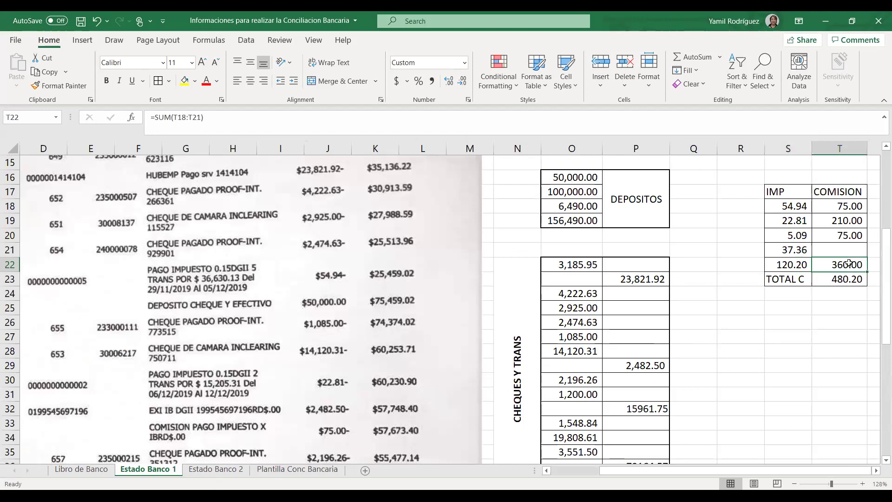
{"action": "left_click", "coordinate": [321, 470]}
{"action": "type", "text": "360"}
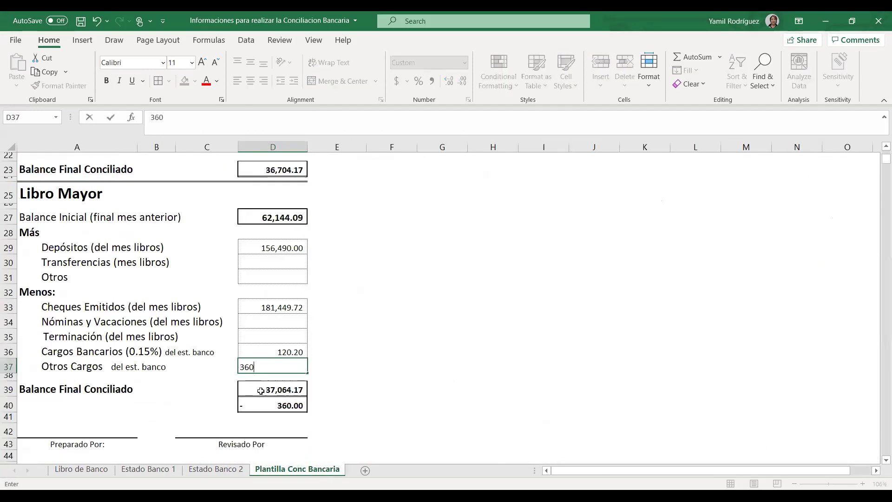
{"action": "key", "text": "Return"}
{"action": "left_click", "coordinate": [410, 388]}
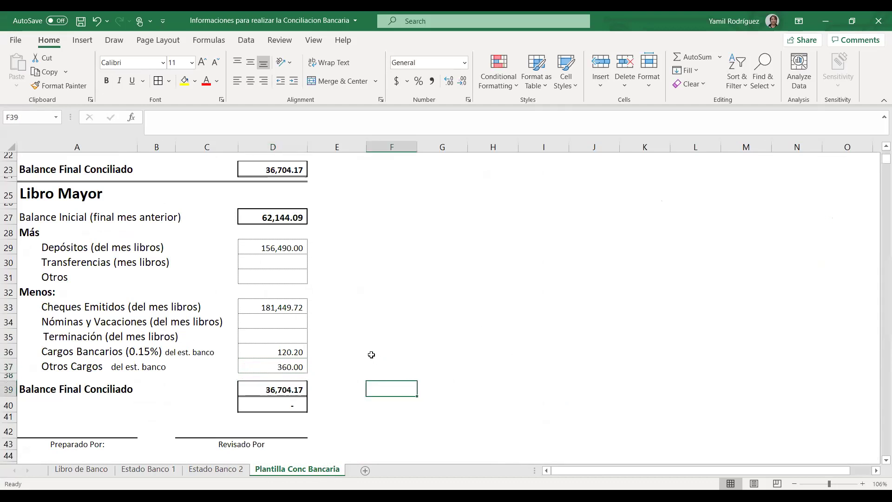
Compare the Balance Final Conciliado in D39 with the bank section's in D23 and review the whole reconciliation
{"action": "left_click", "coordinate": [268, 387]}
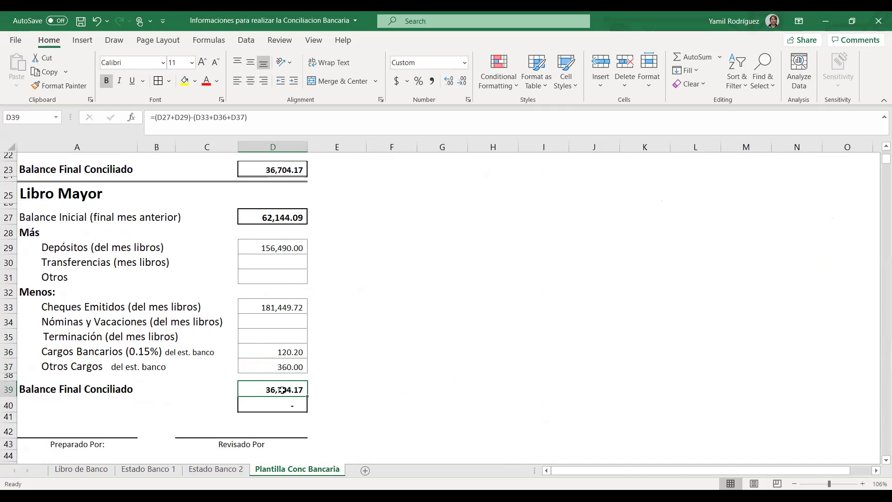
{"action": "scroll", "coordinate": [258, 314], "scroll_direction": "up", "scroll_amount": 2}
{"action": "left_click", "coordinate": [255, 256]}
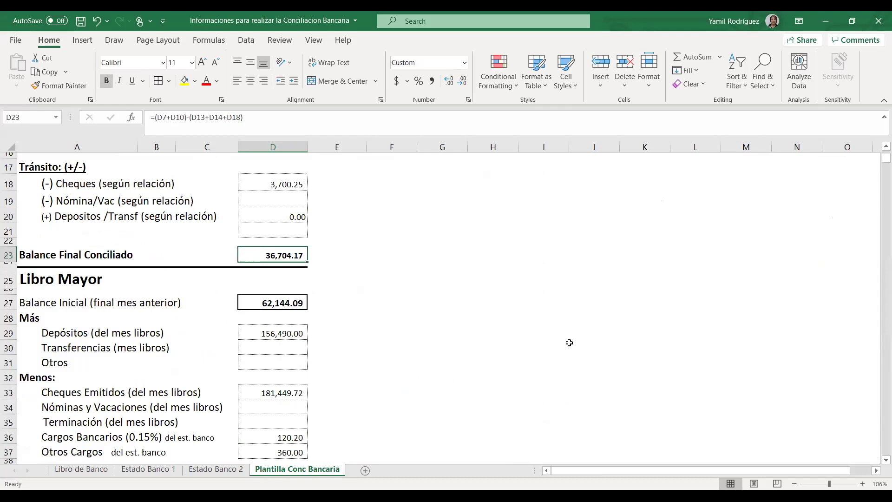
{"action": "left_click", "coordinate": [521, 333]}
{"action": "scroll", "coordinate": [479, 350], "scroll_direction": "down", "scroll_amount": 4}
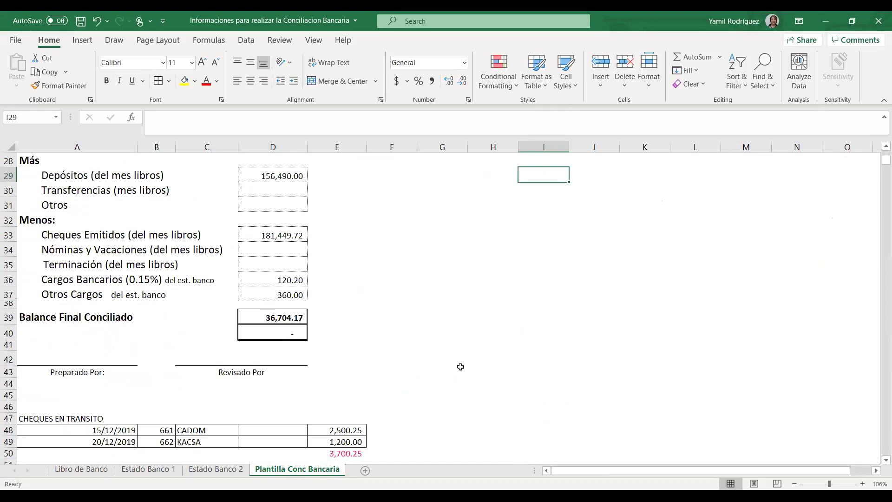
{"action": "scroll", "coordinate": [462, 360], "scroll_direction": "up", "scroll_amount": 4}
{"action": "scroll", "coordinate": [462, 363], "scroll_direction": "up", "scroll_amount": 5}
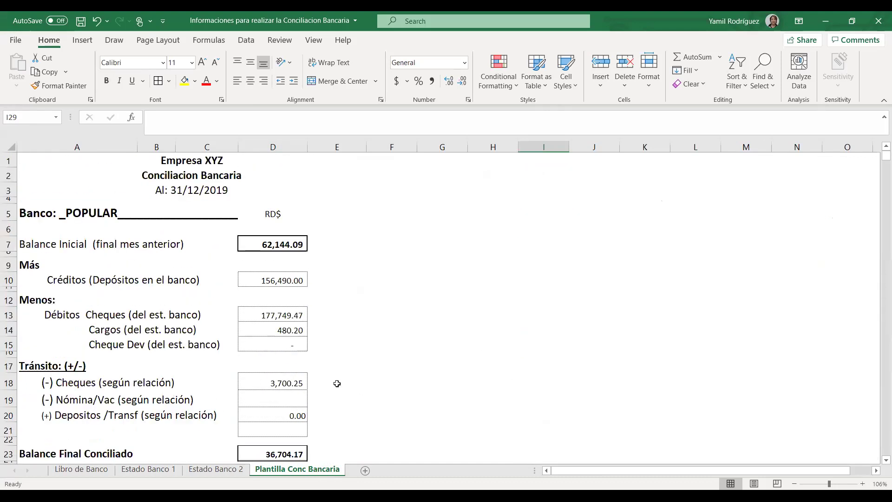
Look over the Libro de Banco, Estado Banco 1 and Estado Banco 2 sheets, ending back on Plantilla Conc Bancaria
{"action": "left_click", "coordinate": [76, 471]}
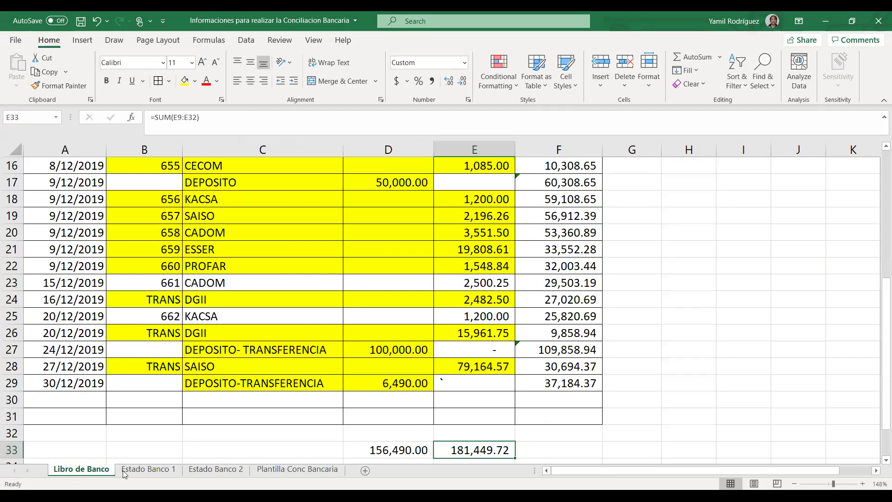
{"action": "left_click", "coordinate": [151, 470]}
{"action": "left_click", "coordinate": [217, 471]}
{"action": "left_click", "coordinate": [279, 471]}
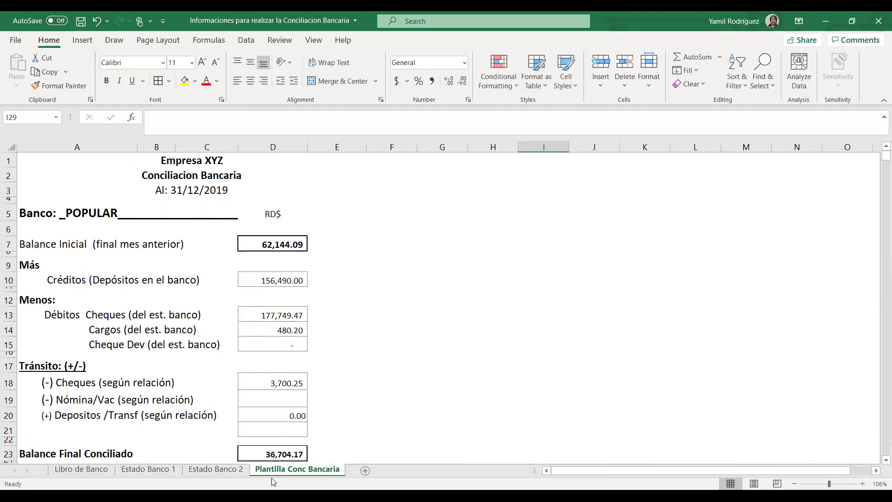
{"action": "left_click", "coordinate": [392, 382]}
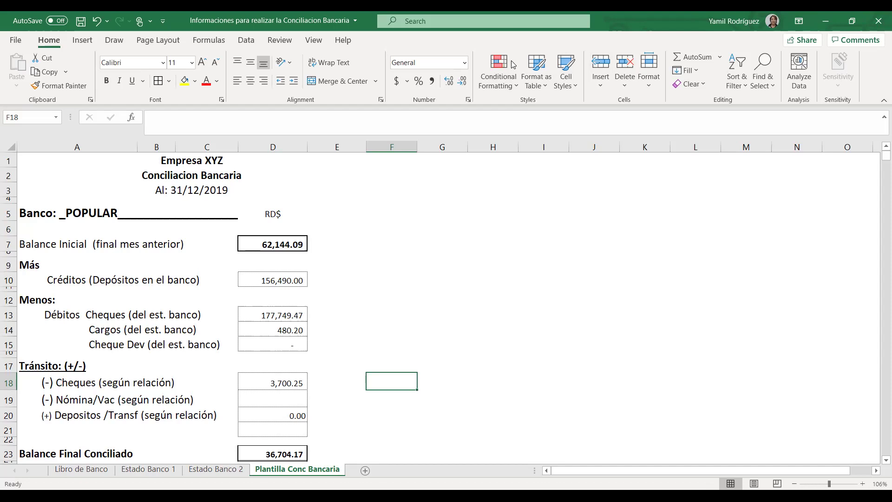
Switch to the course page in Chrome and open Foro de Discusión II in Módulo VI, Control Interno Del Efectivo
{"action": "left_click", "coordinate": [530, 301]}
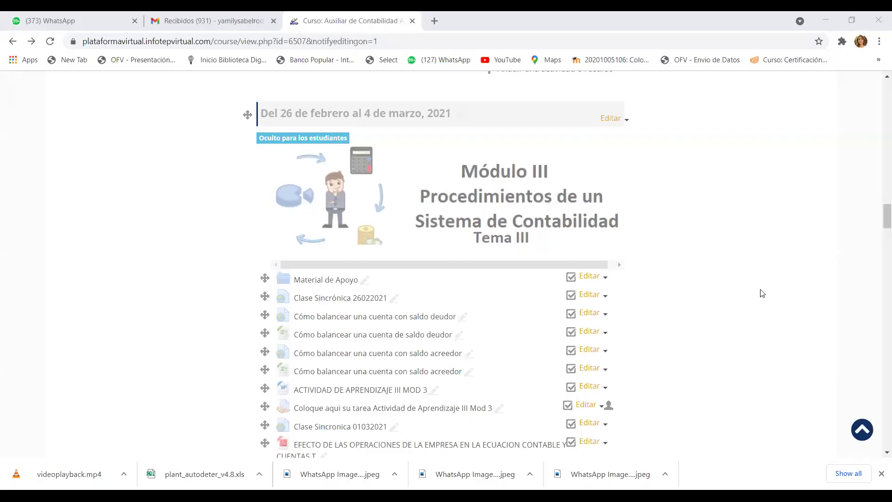
{"action": "scroll", "coordinate": [759, 293], "scroll_direction": "down", "scroll_amount": 9}
{"action": "scroll", "coordinate": [746, 330], "scroll_direction": "down", "scroll_amount": 20}
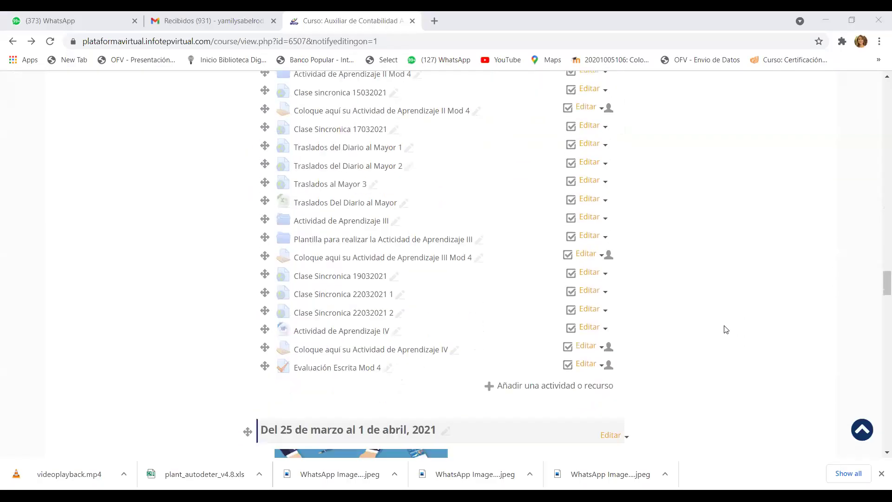
{"action": "scroll", "coordinate": [706, 344], "scroll_direction": "down", "scroll_amount": 3}
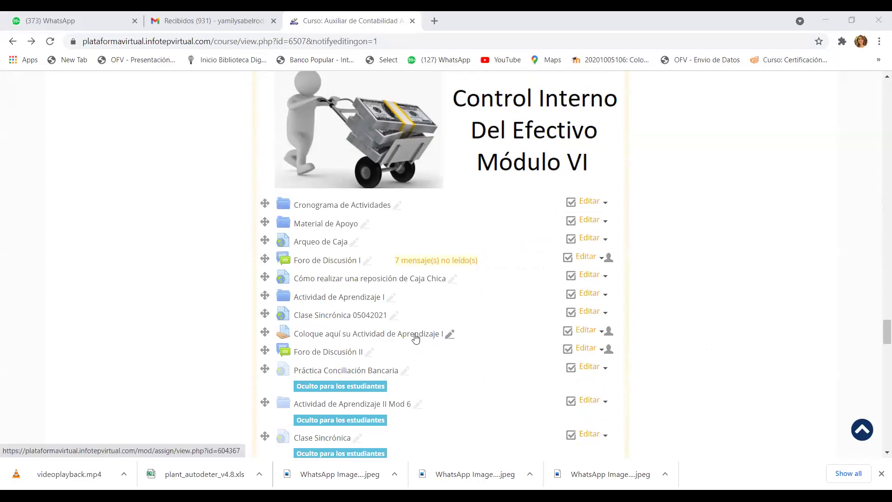
{"action": "left_click", "coordinate": [338, 352]}
Read the bank reconciliation questions in Foro de Discusión II and return to the course section Del 5 al 9 de abril, 2021
{"action": "scroll", "coordinate": [389, 344], "scroll_direction": "down", "scroll_amount": 2}
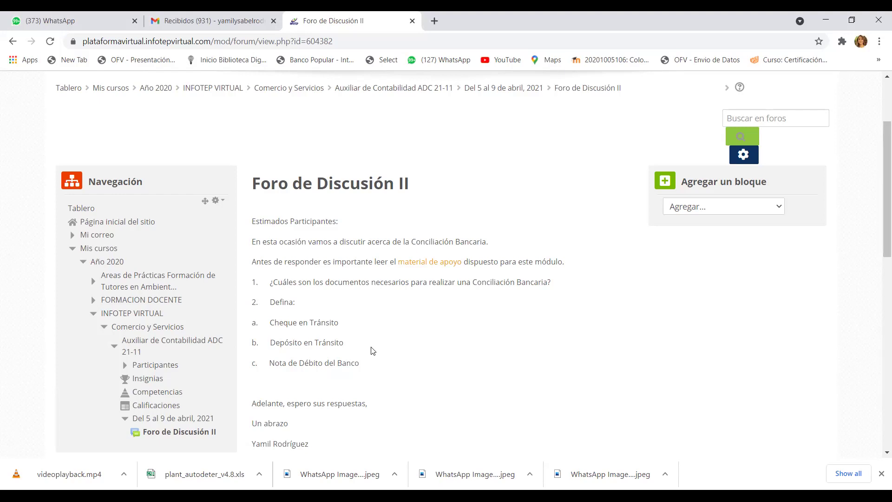
{"action": "scroll", "coordinate": [373, 351], "scroll_direction": "down", "scroll_amount": 4}
{"action": "scroll", "coordinate": [361, 342], "scroll_direction": "up", "scroll_amount": 4}
{"action": "scroll", "coordinate": [345, 299], "scroll_direction": "up", "scroll_amount": 1}
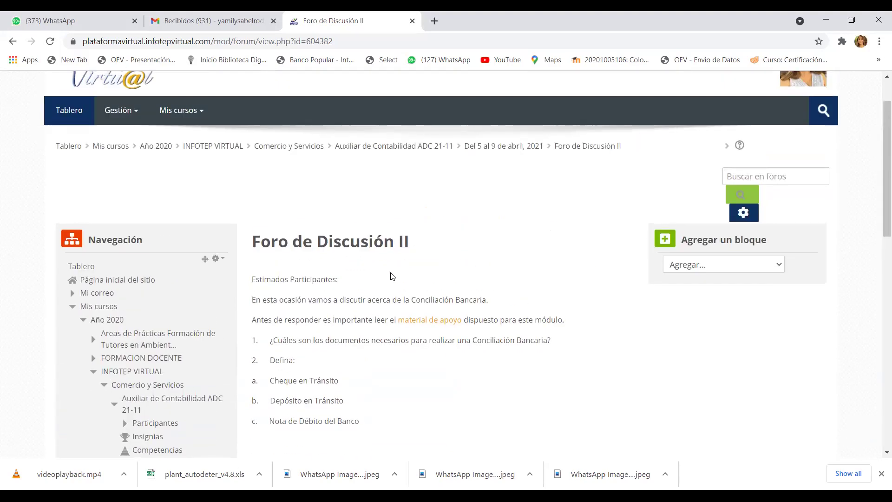
{"action": "left_click", "coordinate": [519, 152]}
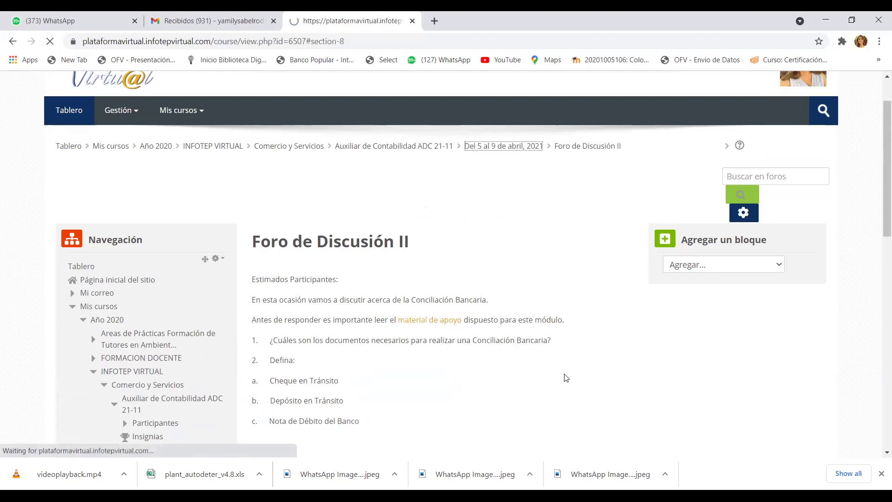